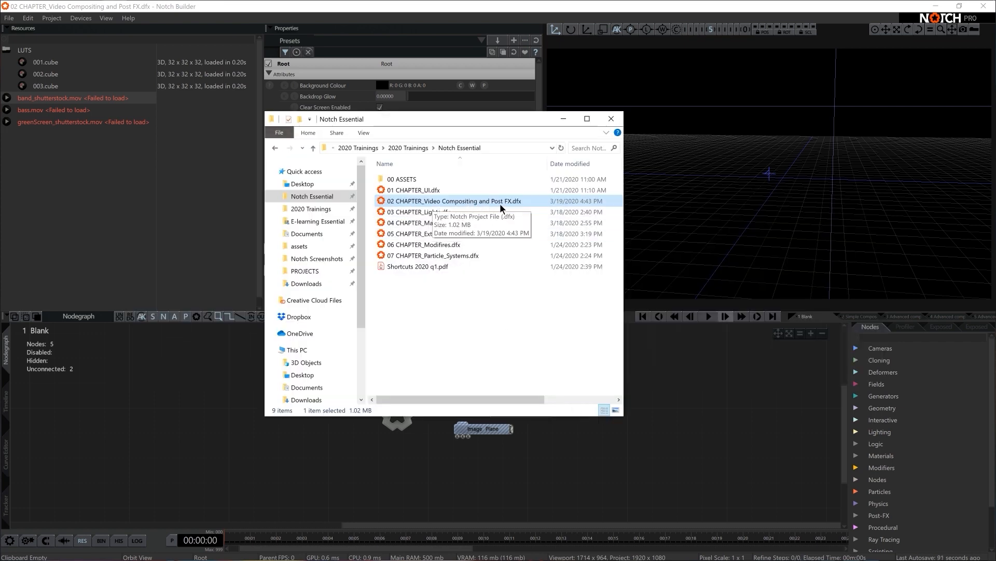
Start finding the missing resources and browse to the Notch Essential > 00 ASSETS > VIDEO folder for the search path
click(201, 393)
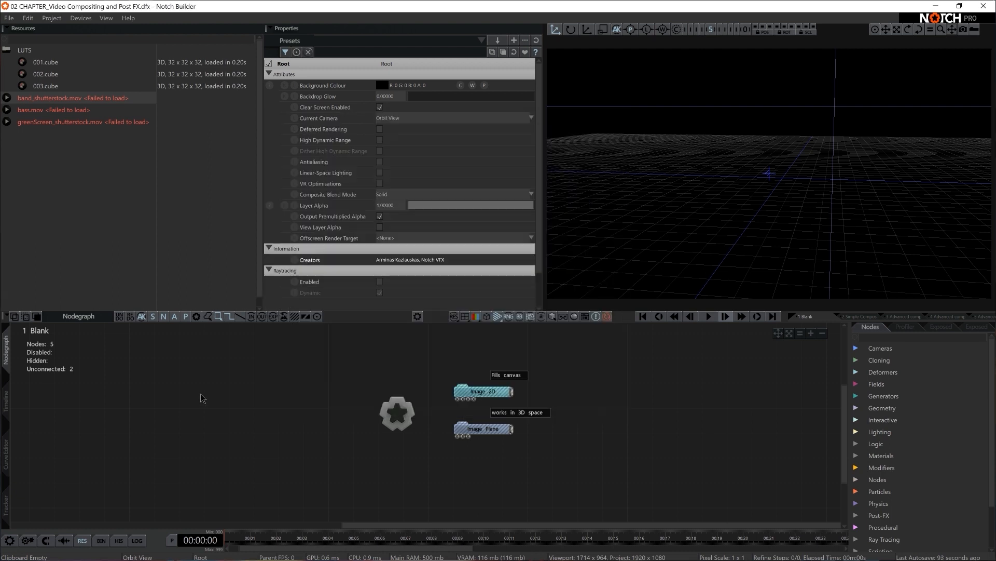
right_click(91, 100)
click(178, 295)
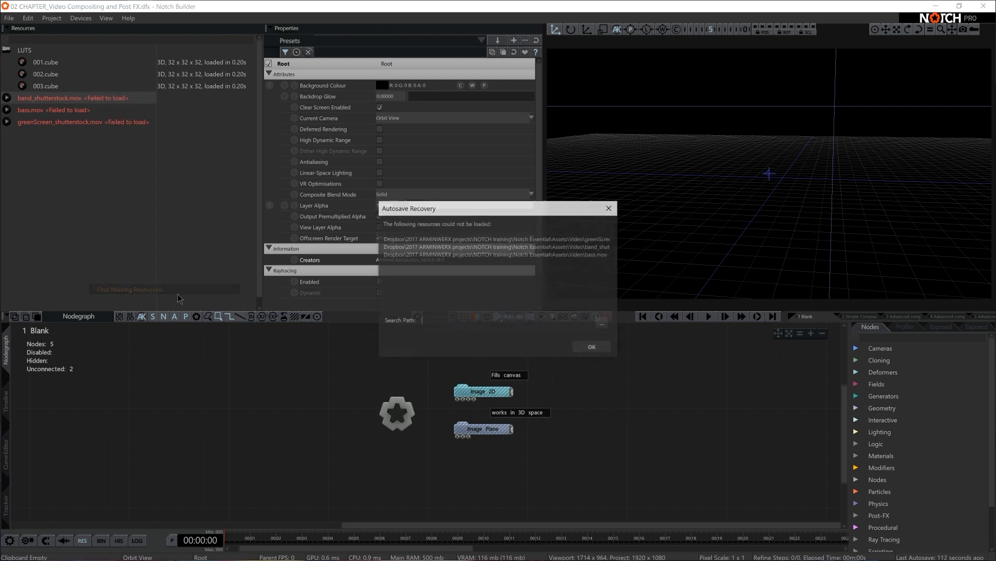
click(603, 325)
scroll(379, 205, up, 2)
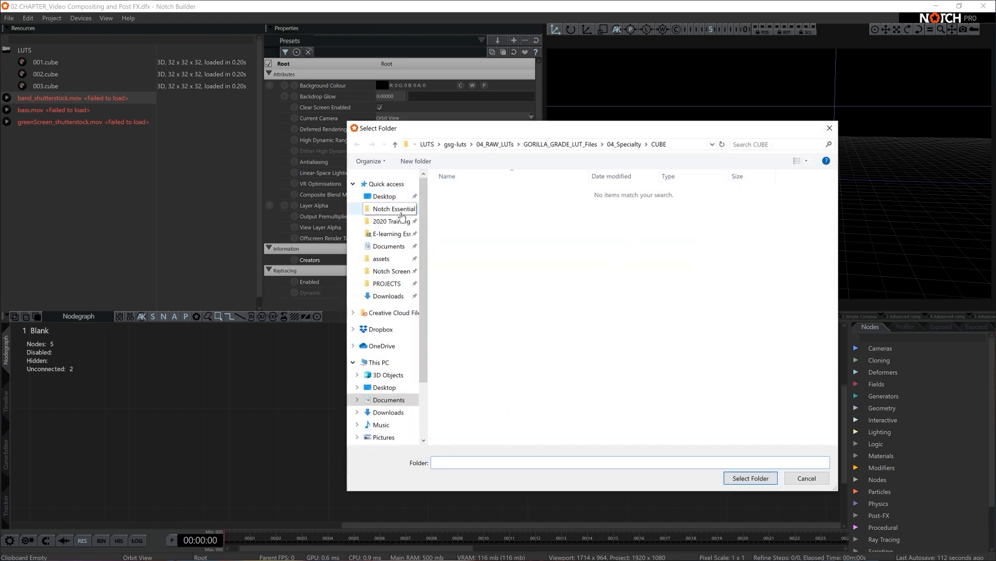
click(381, 208)
click(469, 191)
double_click(469, 191)
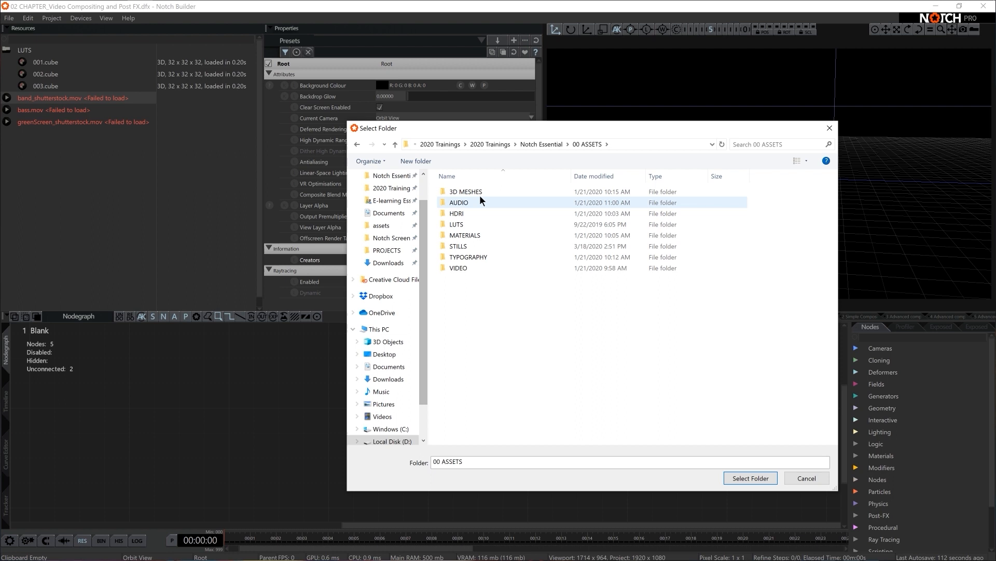
double_click(464, 268)
drag(663, 128, 696, 104)
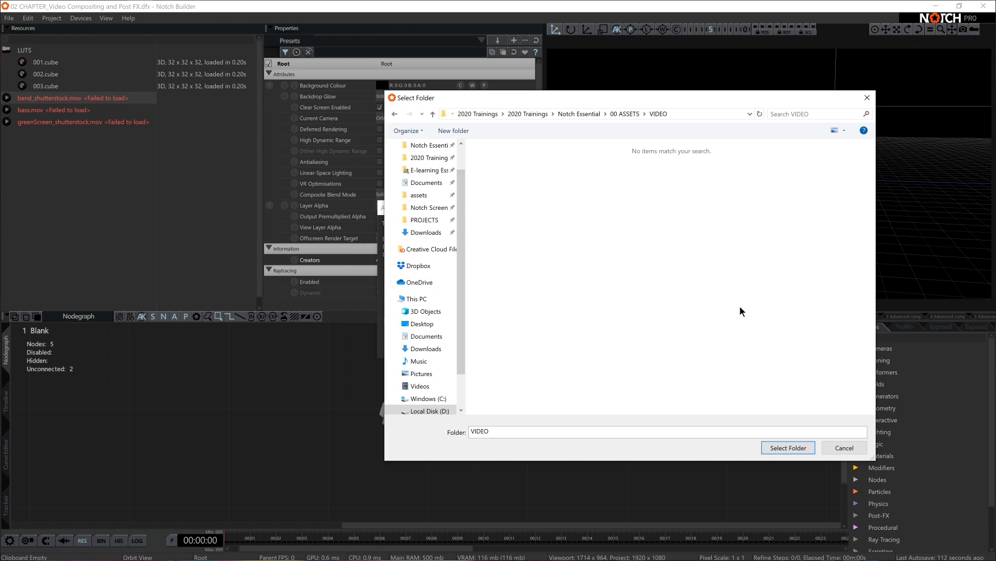
Switch to File Explorer and check the contents of the 00 ASSETS > VIDEO folder
key(alt+Tab)
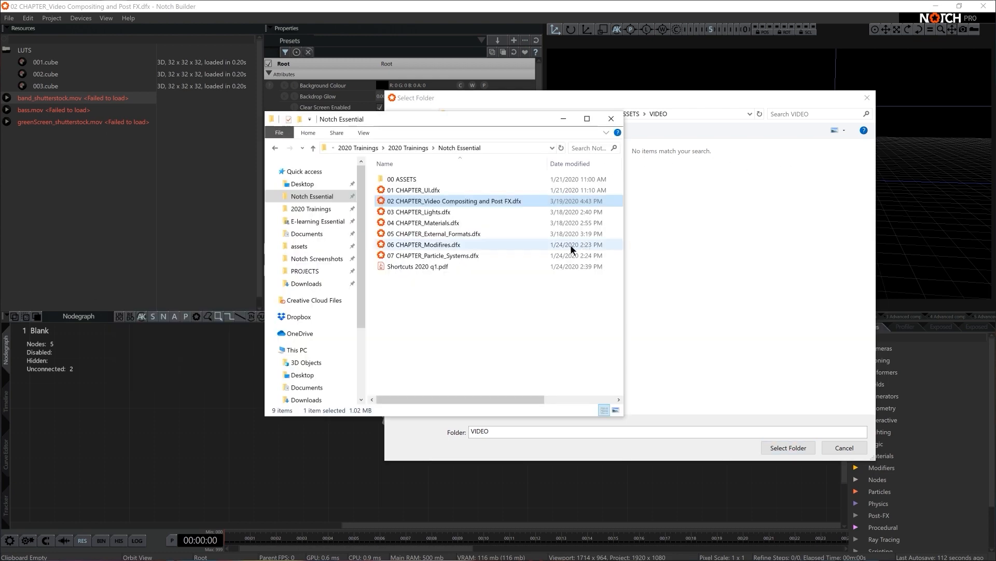
double_click(423, 179)
drag(439, 111, 259, 127)
double_click(277, 253)
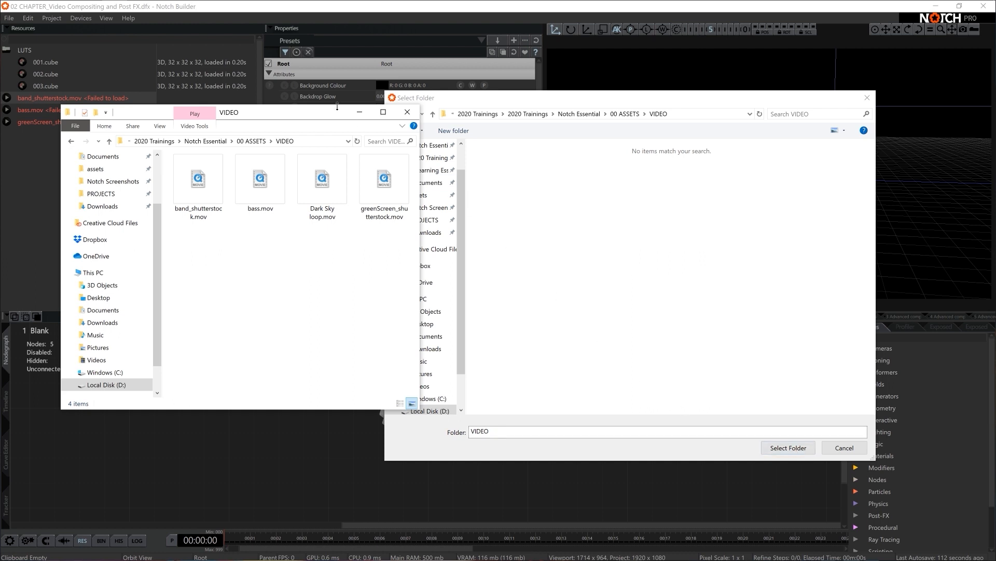
click(358, 112)
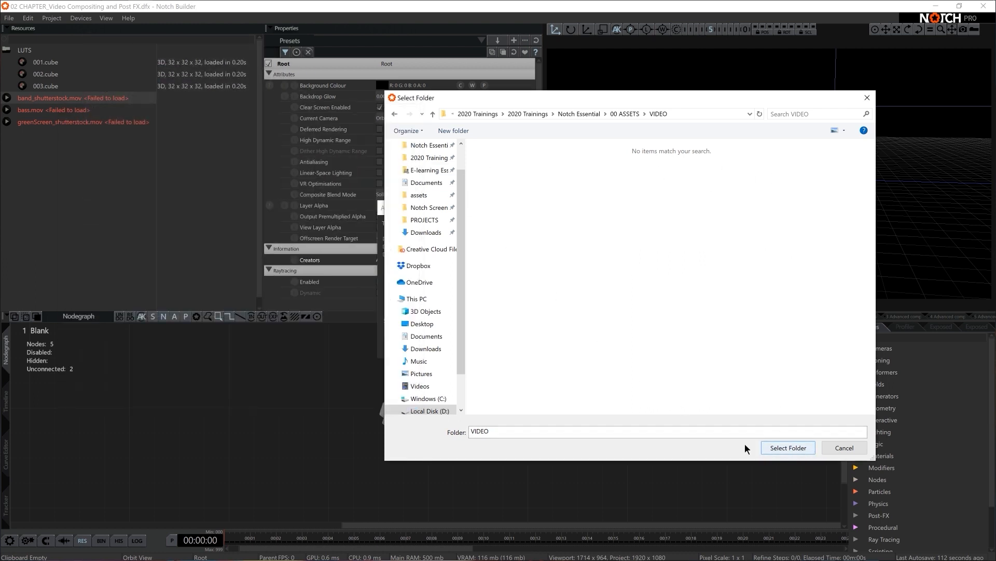
Confirm the VIDEO folder as the search path and relink the missing video files
click(788, 447)
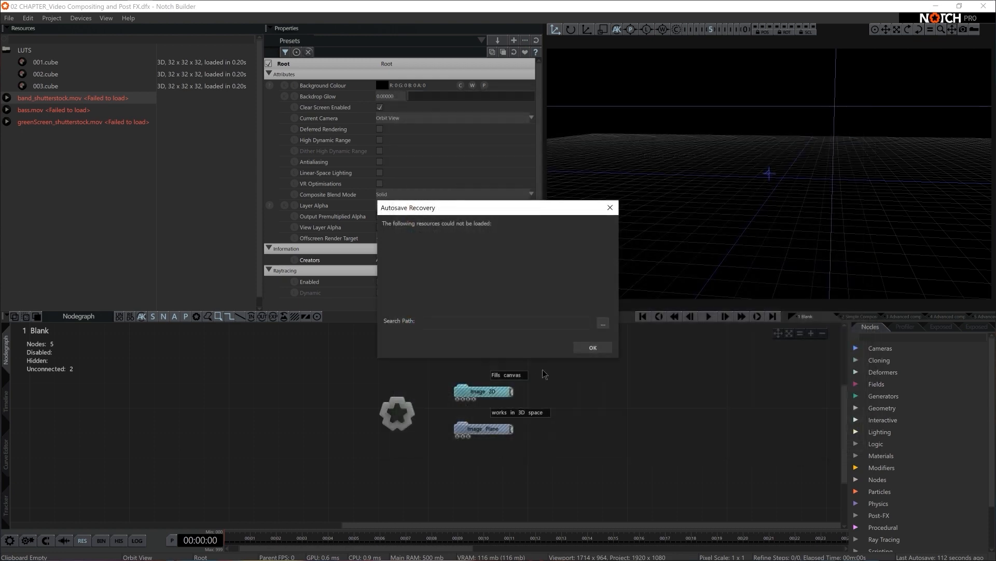
click(597, 348)
click(38, 110)
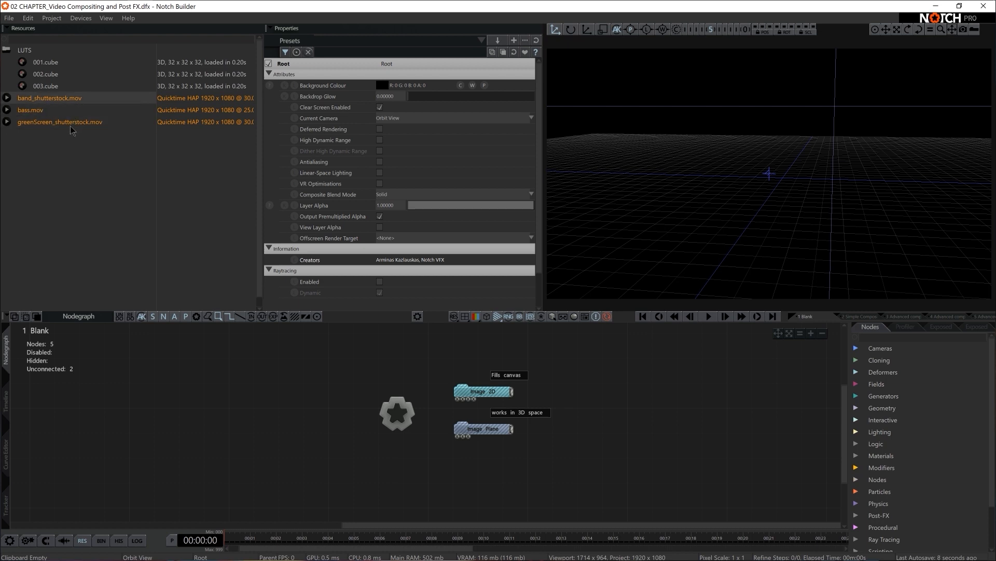
Embed band_shutterstock.mov in the project and switch its embedding off again
right_click(45, 99)
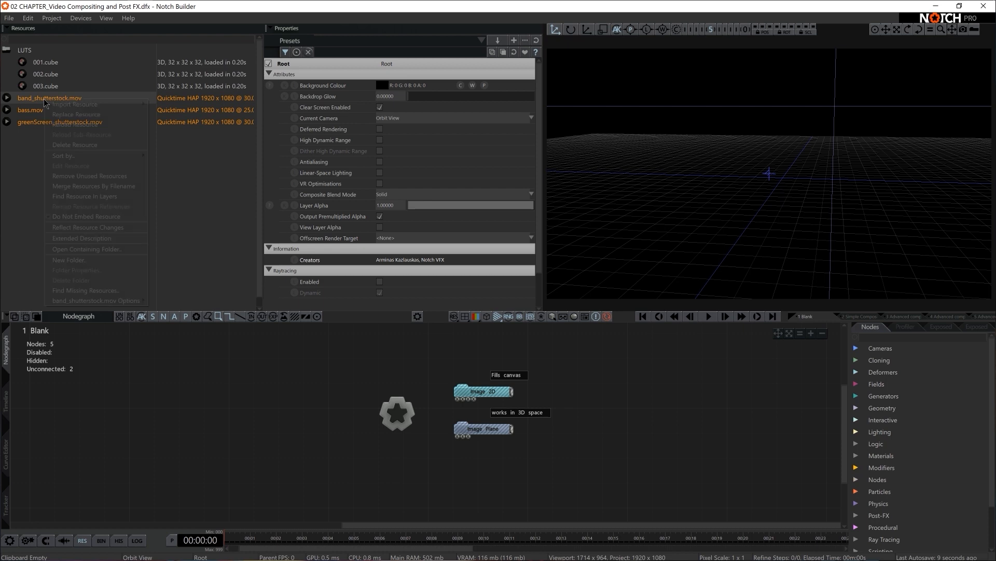
click(72, 218)
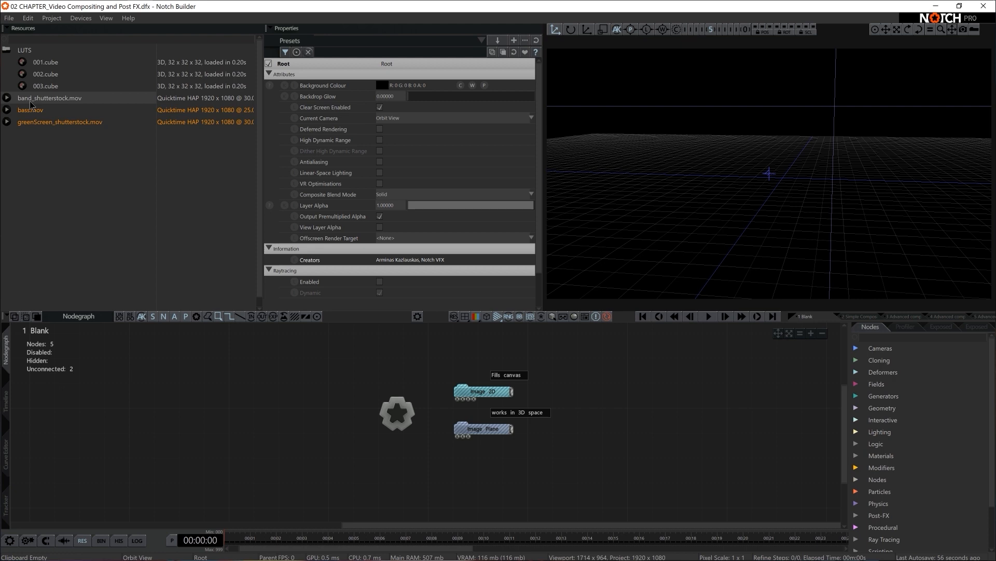
right_click(30, 104)
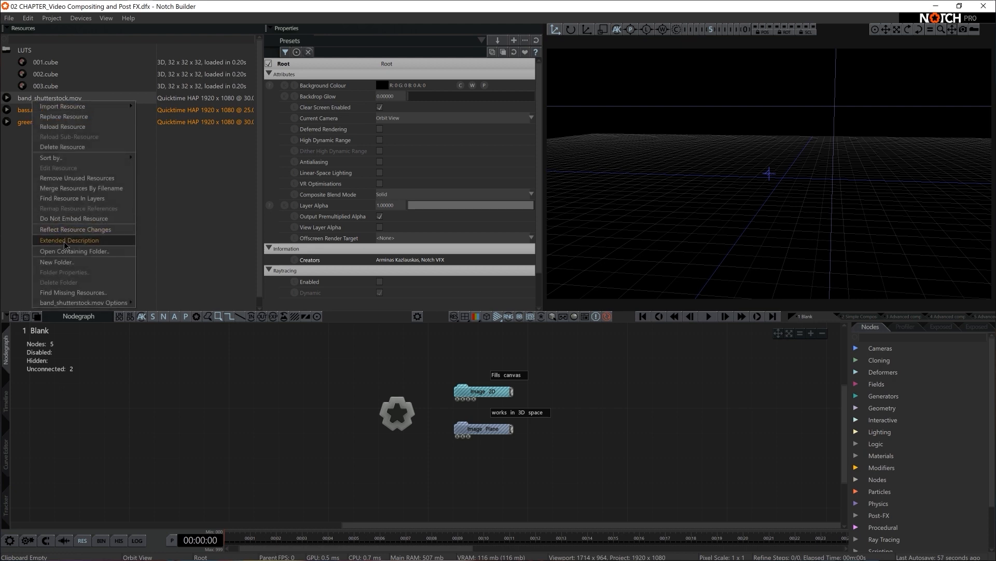
click(71, 220)
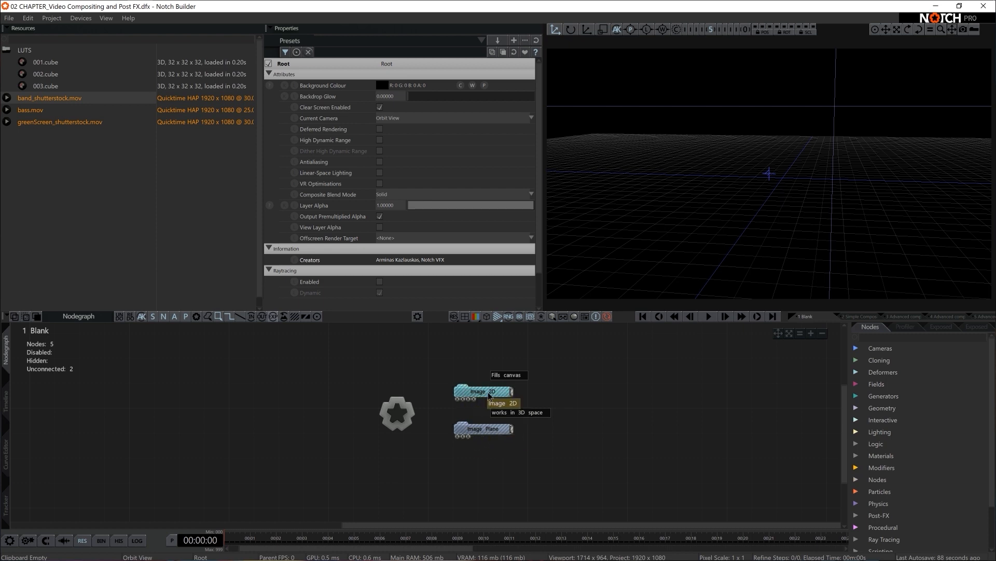
Connect the Root to the Image 2D node, remove the link and connect them again
scroll(501, 400, up, 2)
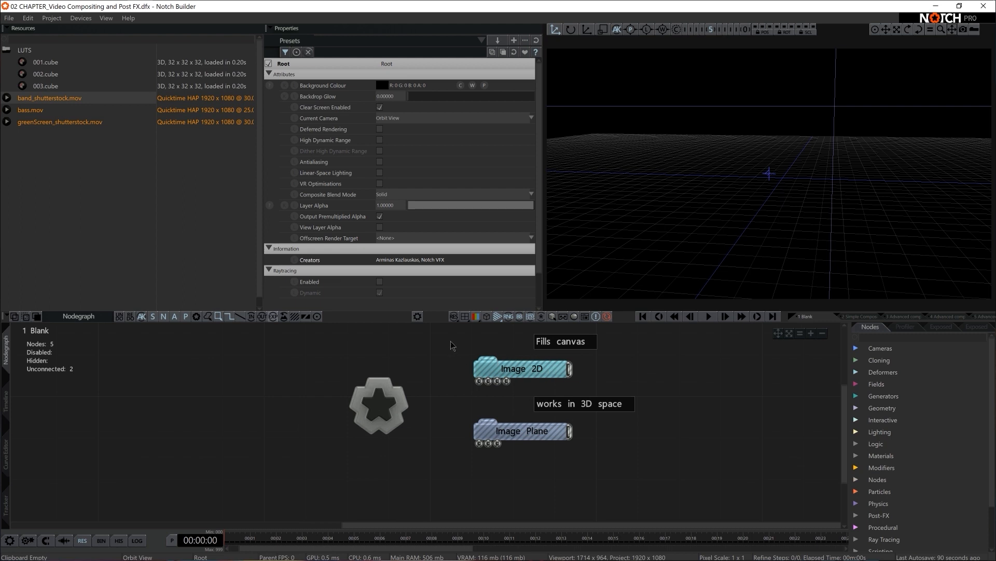
scroll(508, 382, up, 1)
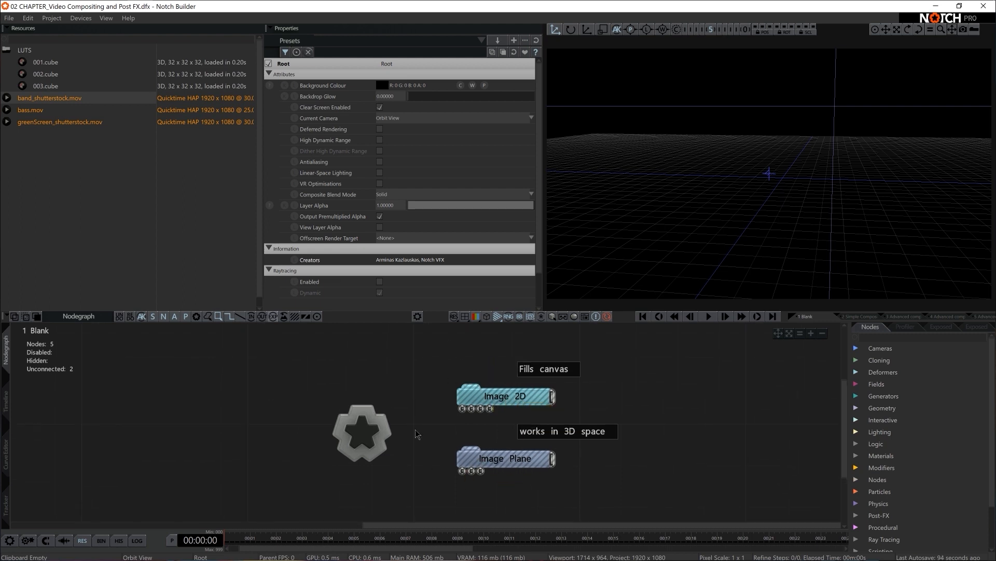
drag(400, 434, 465, 391)
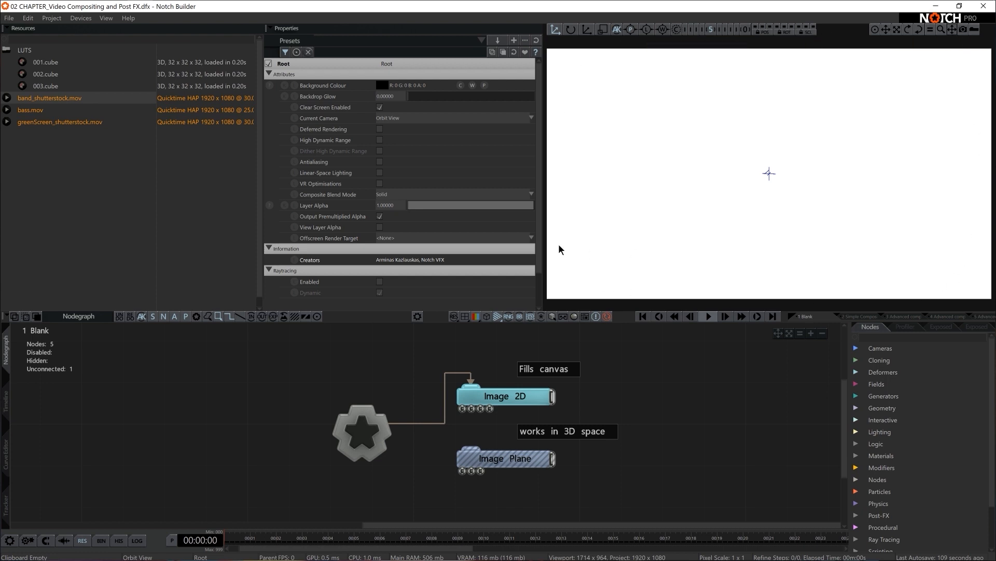
click(435, 424)
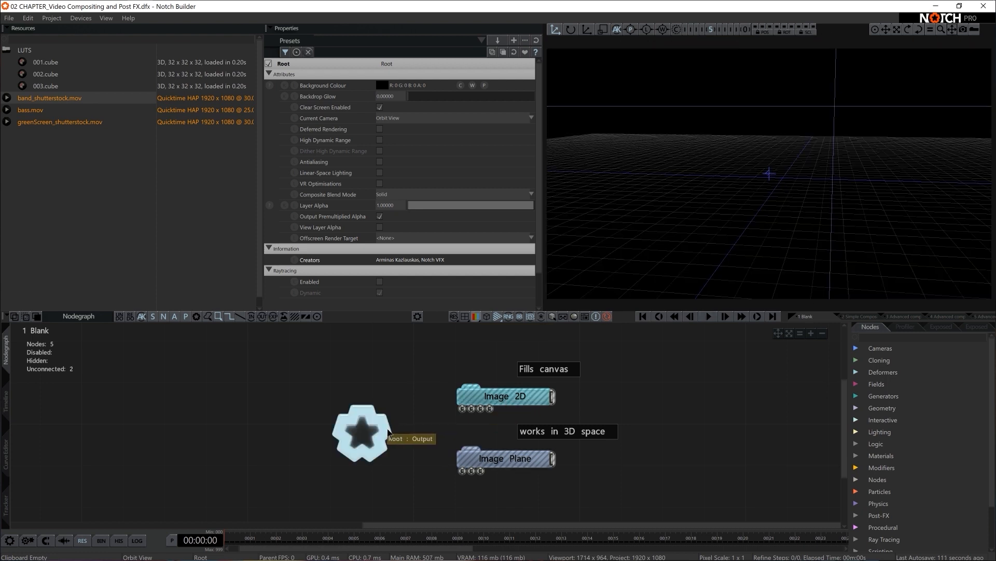
drag(382, 432, 468, 387)
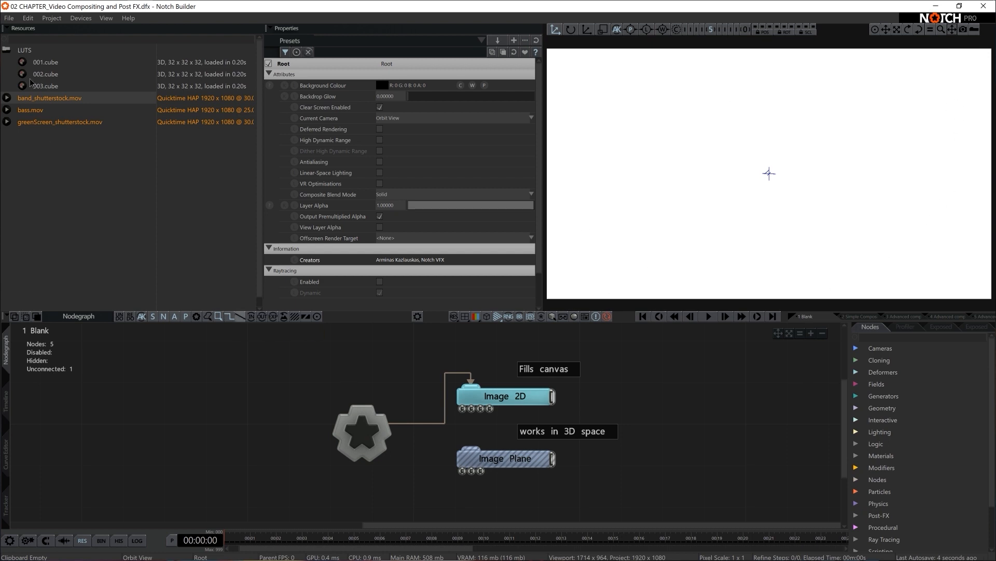
Set the project's rendering output width to 3840
click(52, 19)
click(61, 91)
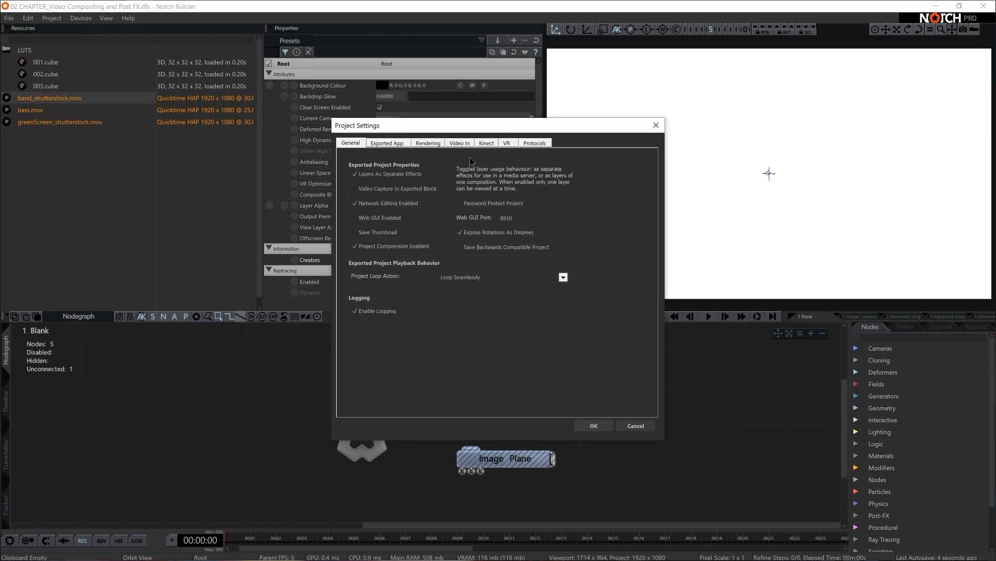
click(441, 143)
double_click(424, 211)
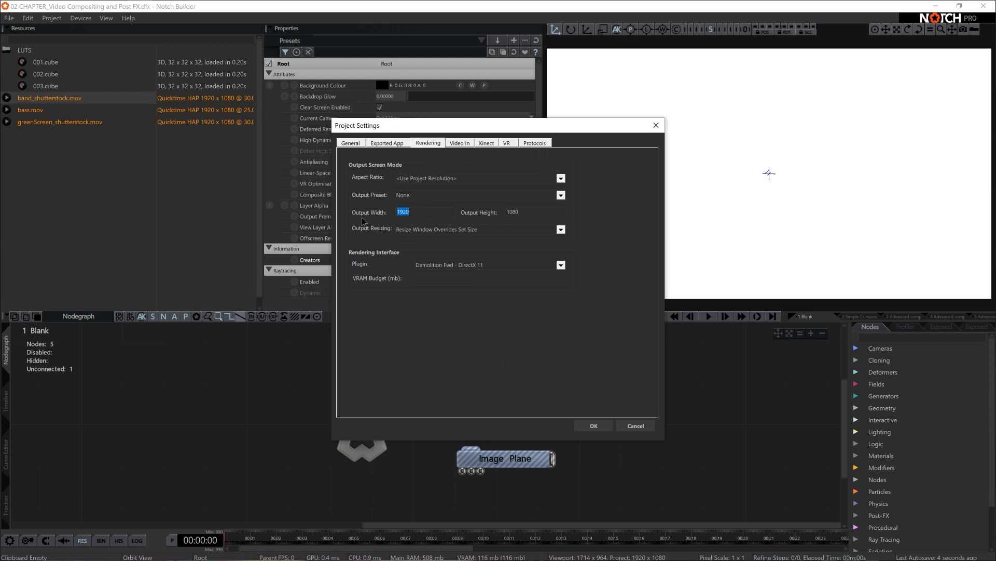
text(3840)
click(594, 426)
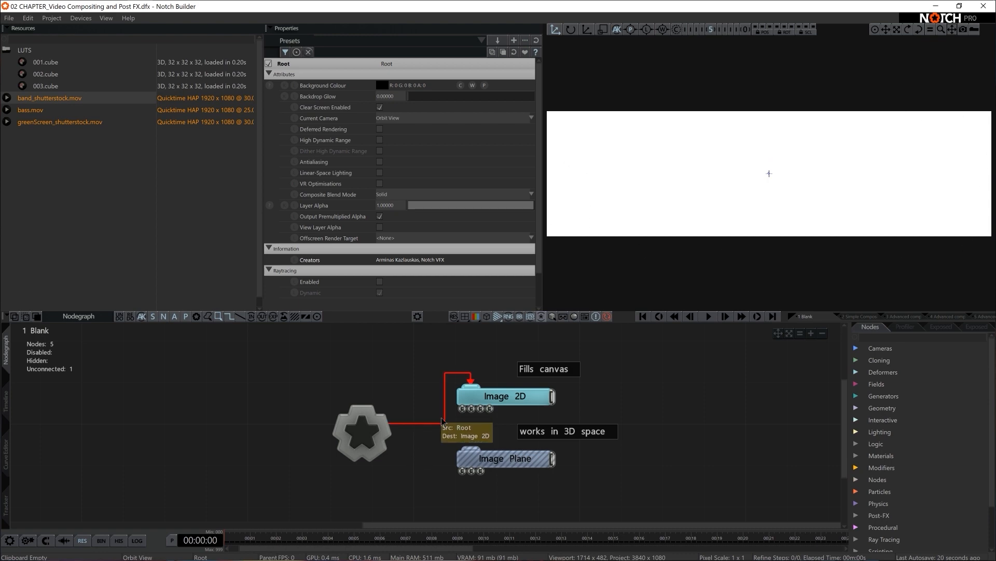
Disconnect Image 2D from the Root and connect the Root to the Image Plane node instead
key(Delete)
drag(364, 435, 497, 455)
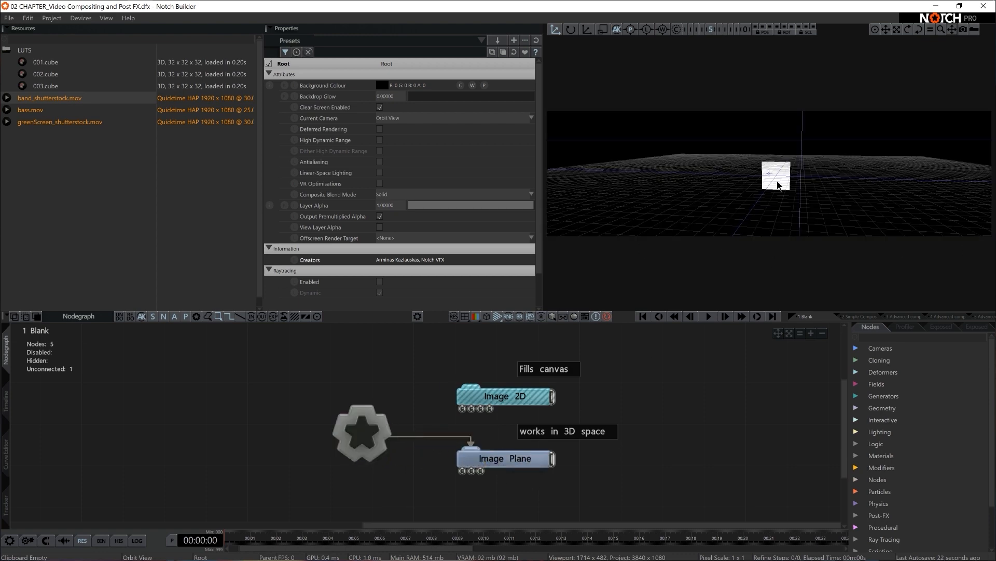
Move the Image Plane in the 3D scene to about X 1.12, Y 1.18, Z 3.16 and rotate its heading about 31 degrees
click(511, 465)
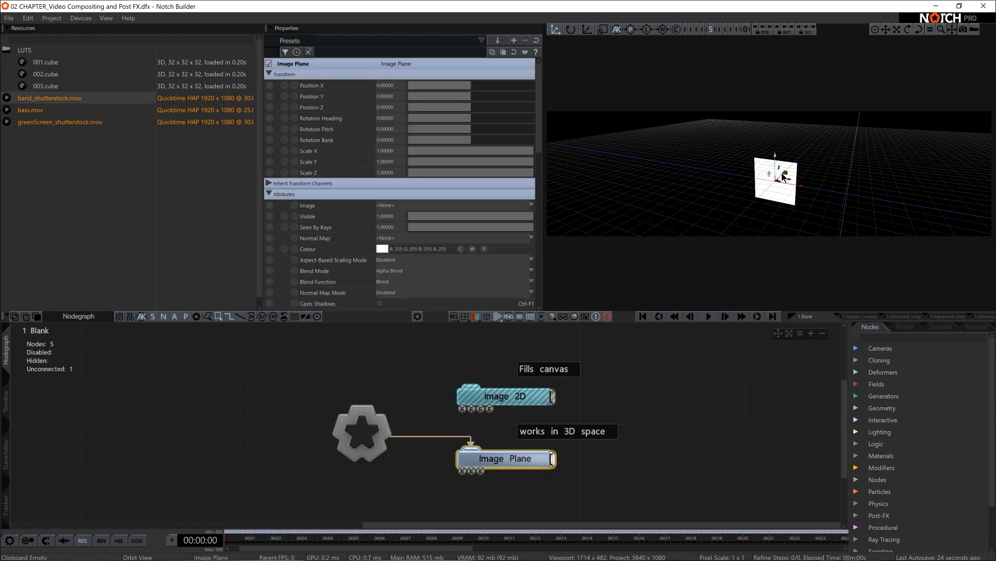
drag(787, 167, 709, 215)
key(e)
key(w)
drag(691, 158, 741, 180)
key(e)
alt+drag(769, 211, 830, 219)
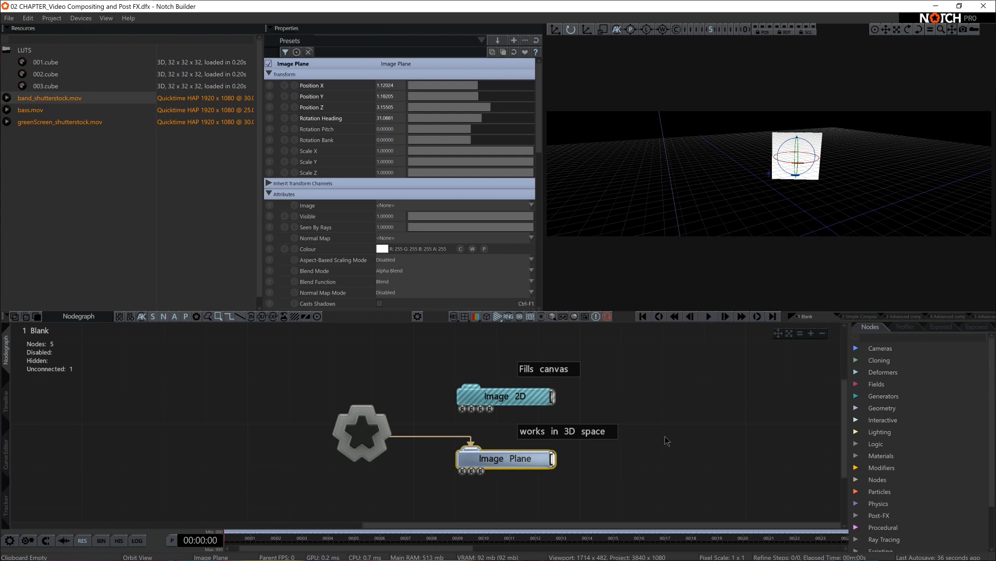
Delete the Image Plane node and both comments, and connect the Root to the Image 2D node
key(Delete)
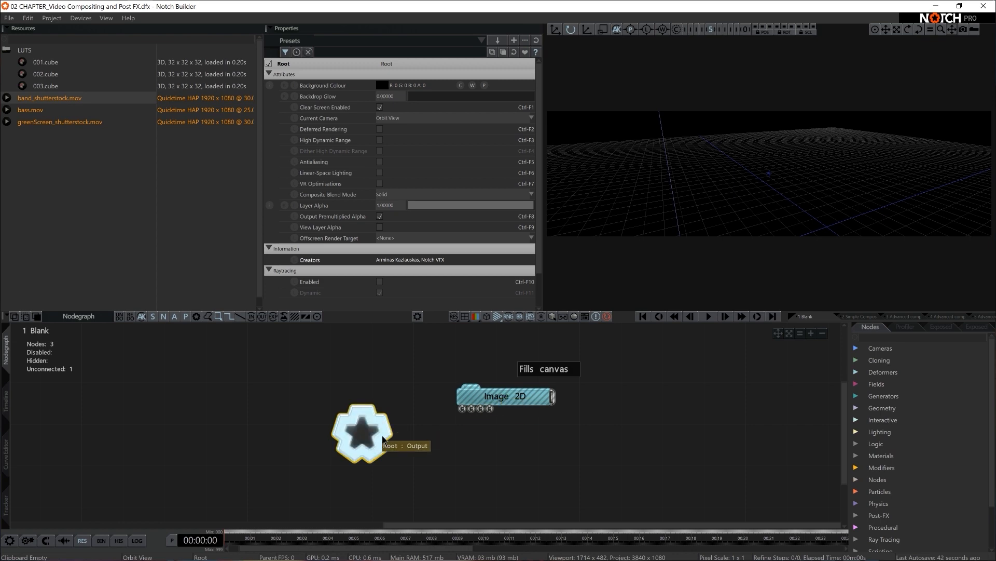
drag(384, 435, 475, 393)
drag(625, 344, 552, 373)
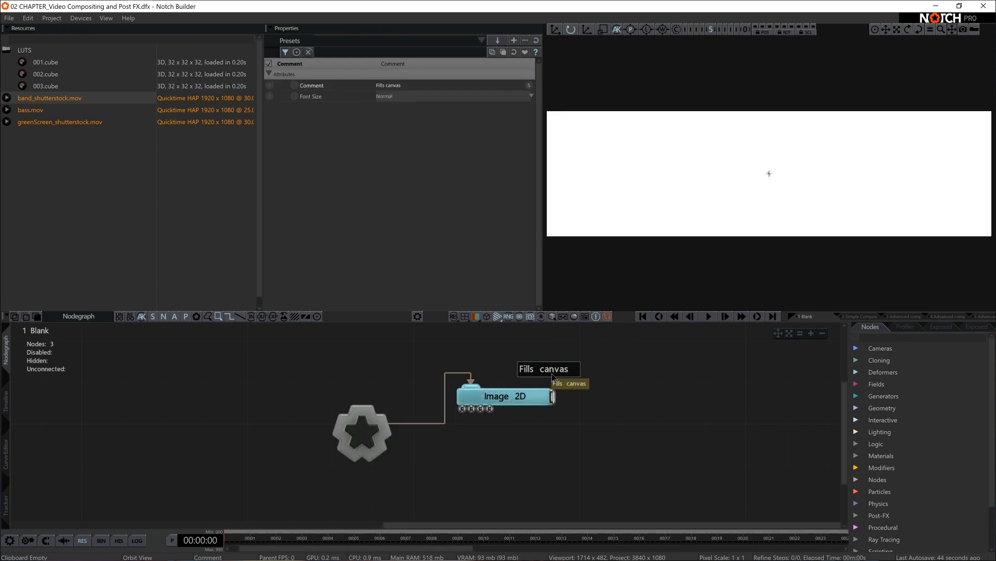
key(Delete)
Set the project's rendering output width to 1920
click(51, 17)
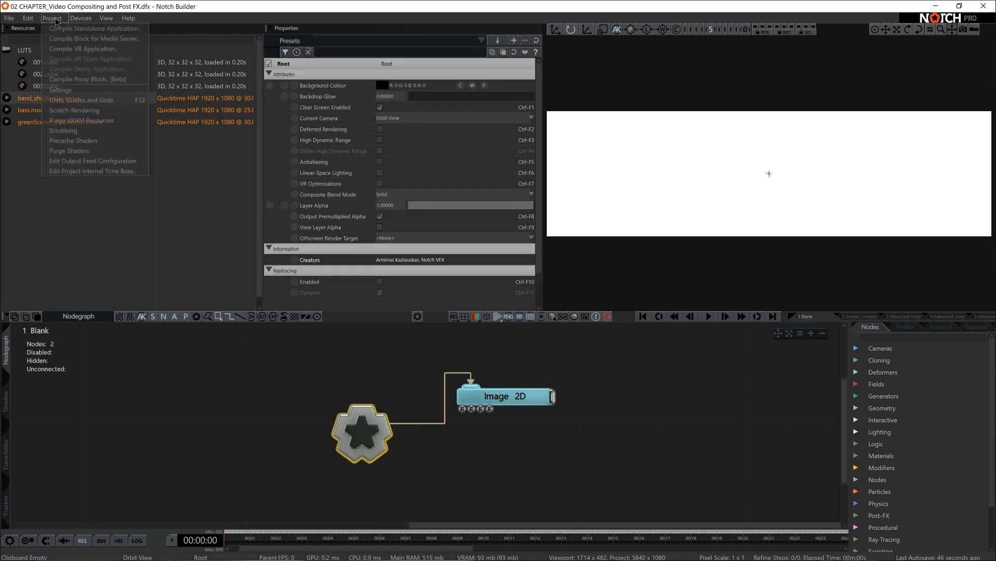
click(73, 101)
click(439, 148)
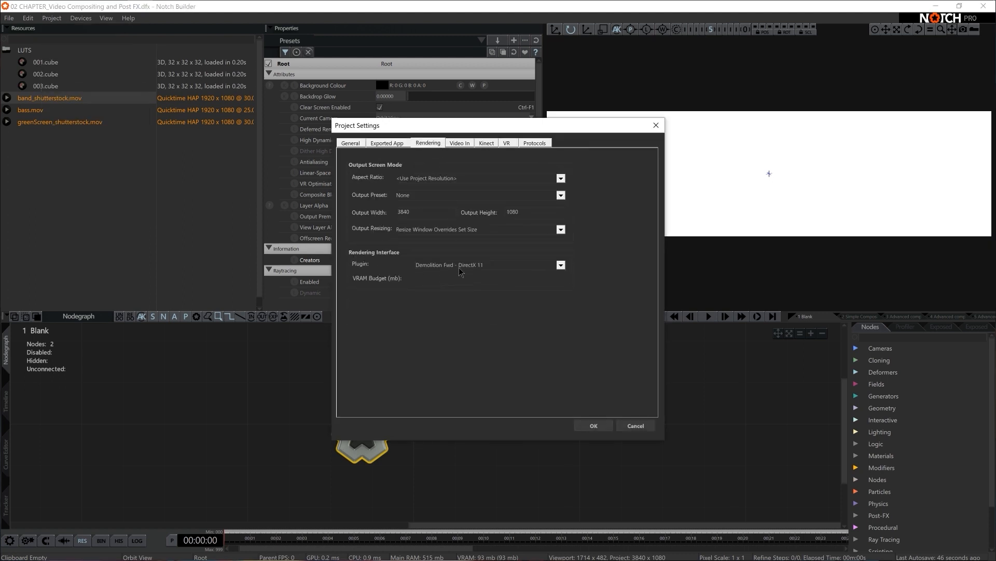
click(418, 212)
text(1920)
click(586, 426)
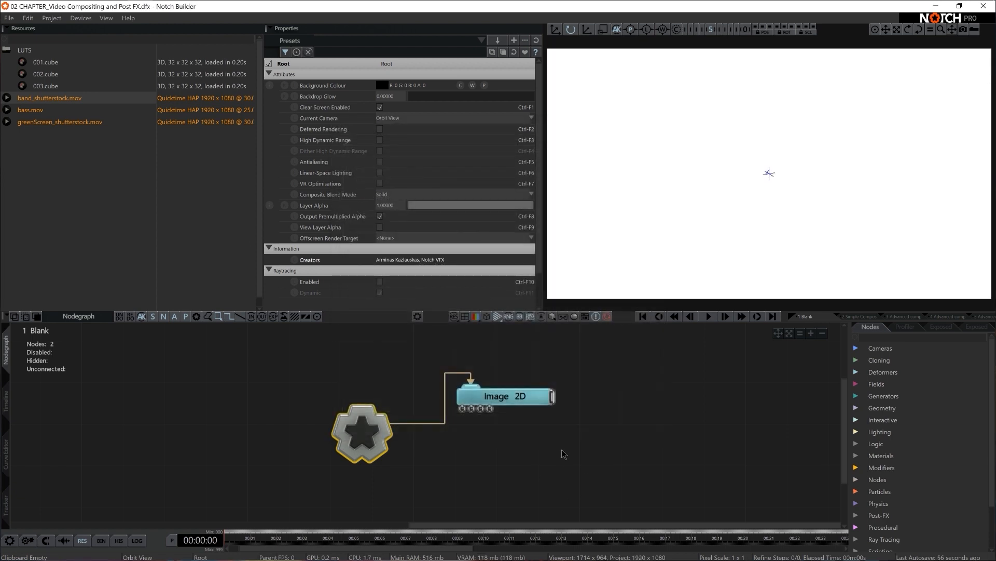
Add bass.mov to the nodegraph as a Video Loader and connect its output to the Image 2D node's image input
click(457, 396)
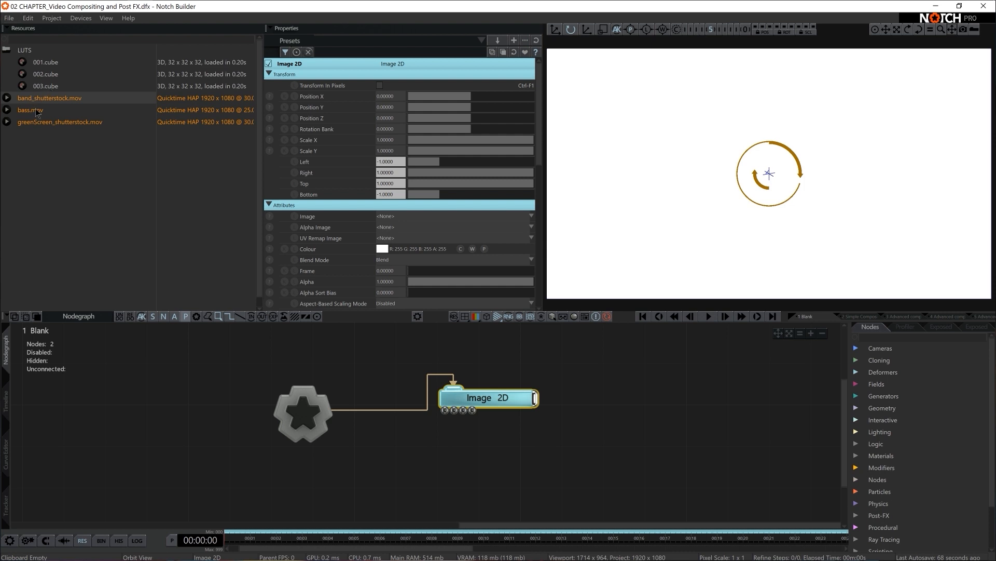
drag(369, 474, 356, 470)
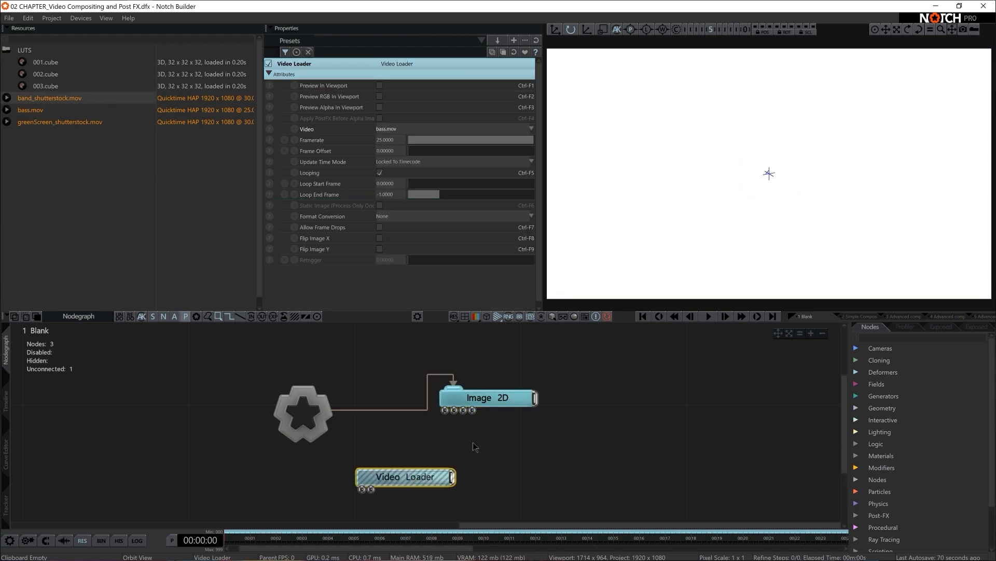
middle_drag(460, 432, 520, 390)
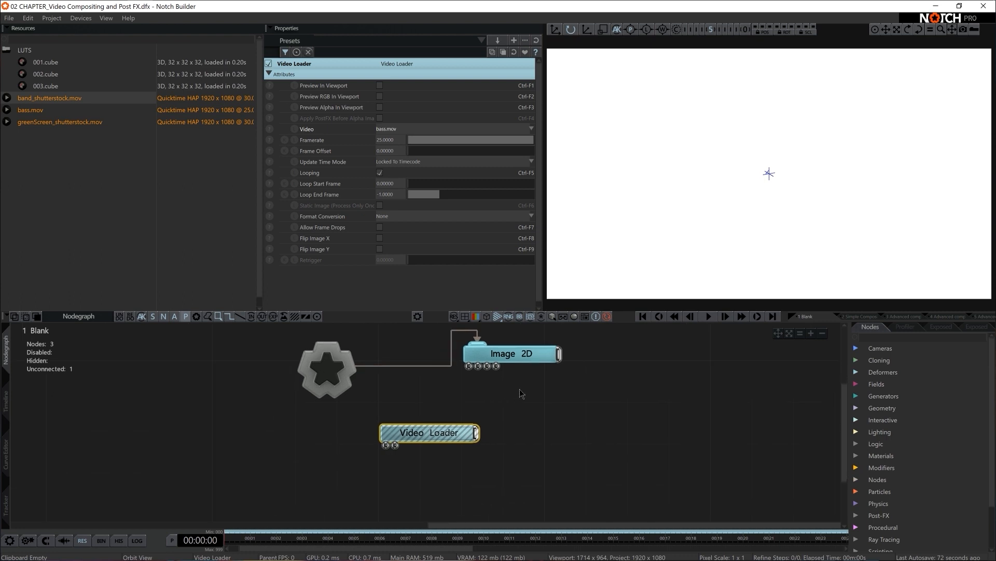
drag(439, 433, 419, 433)
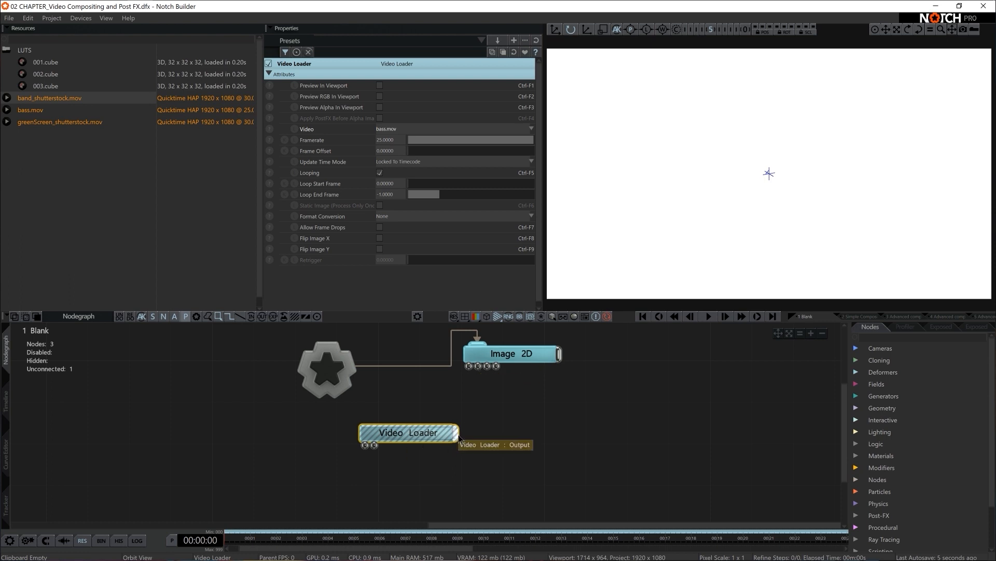
drag(456, 432, 469, 367)
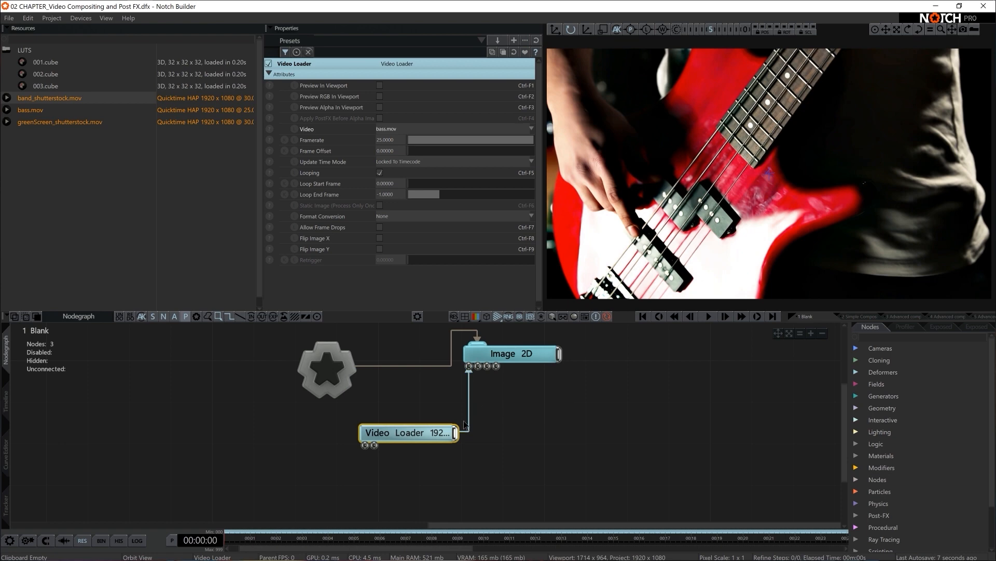
Play the timeline and look through the Image 2D and Video Loader nodes' properties
key(space)
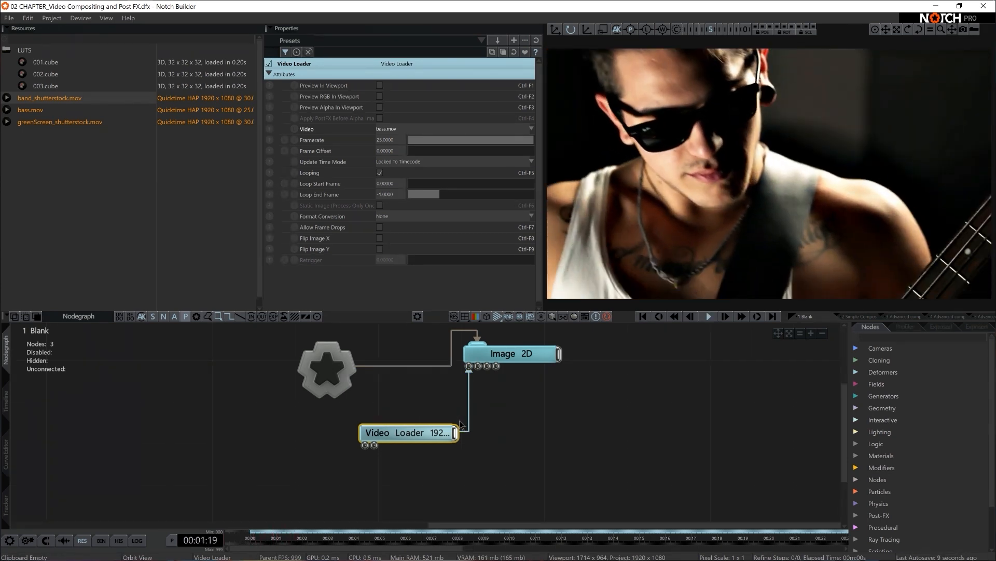
click(509, 354)
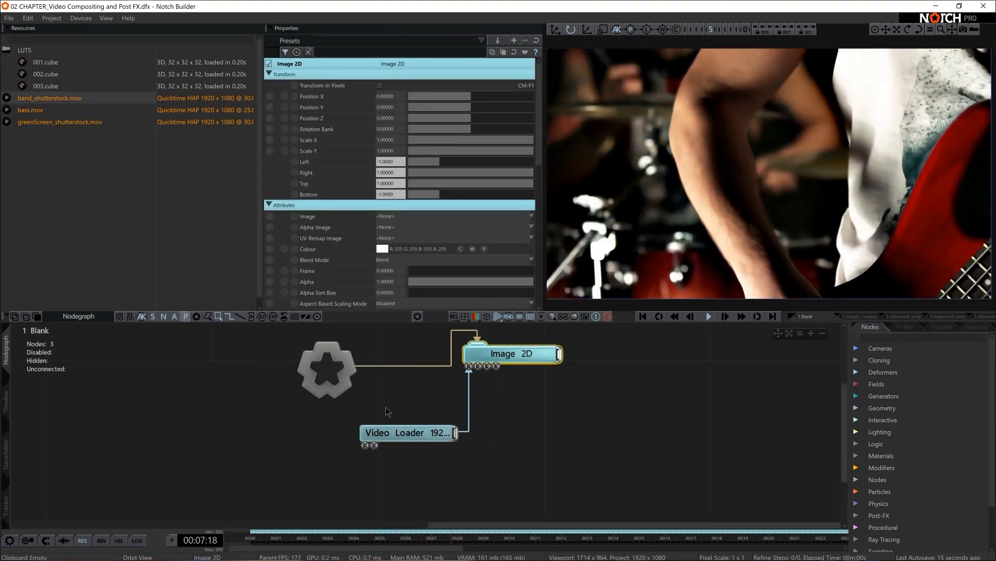
click(391, 430)
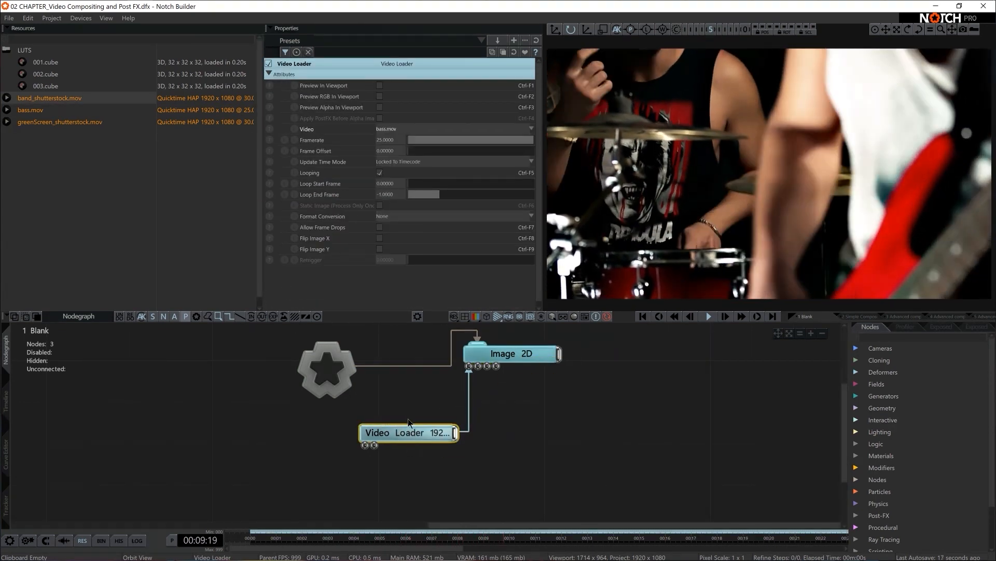
click(381, 87)
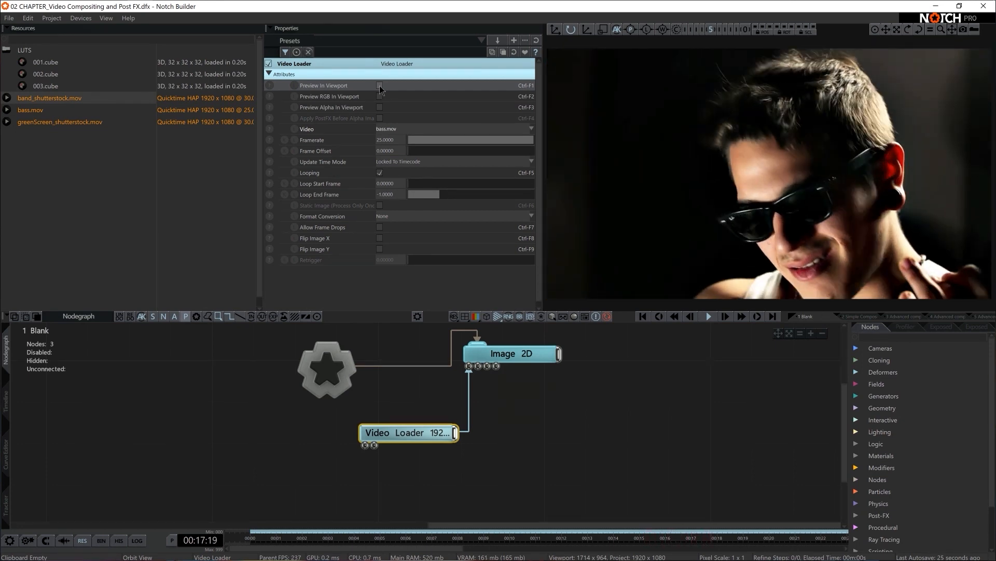
Try greenScreen_shutterstock.mov and band_shutterstock.mov as the Video Loader's video, and return it to bass.mov
click(389, 129)
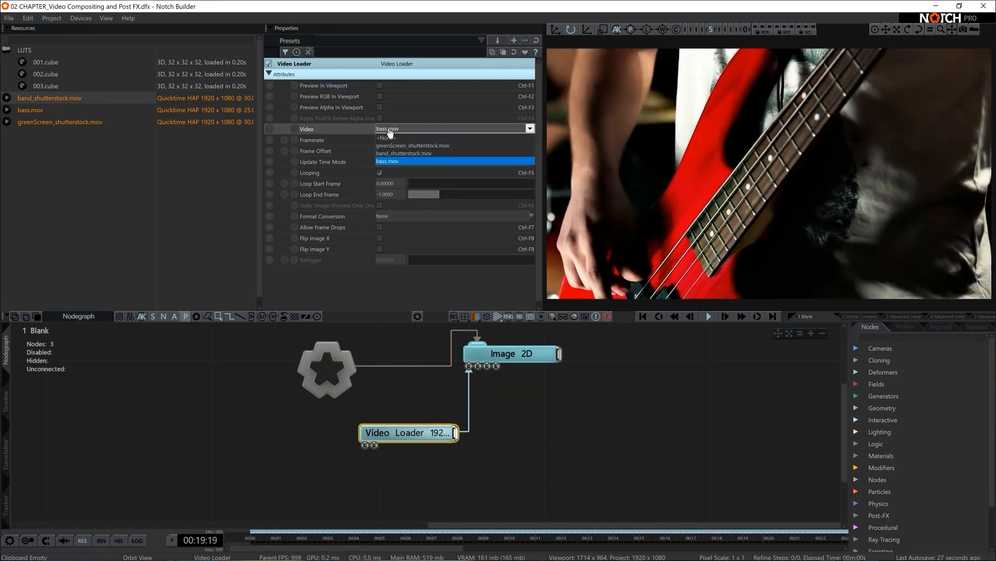
key(Up)
key(Up)
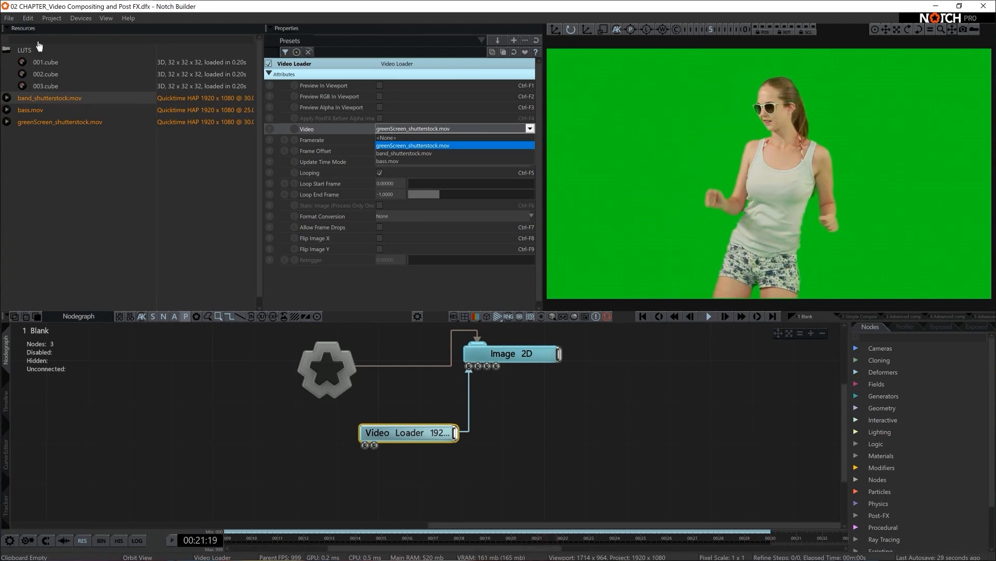
key(Down)
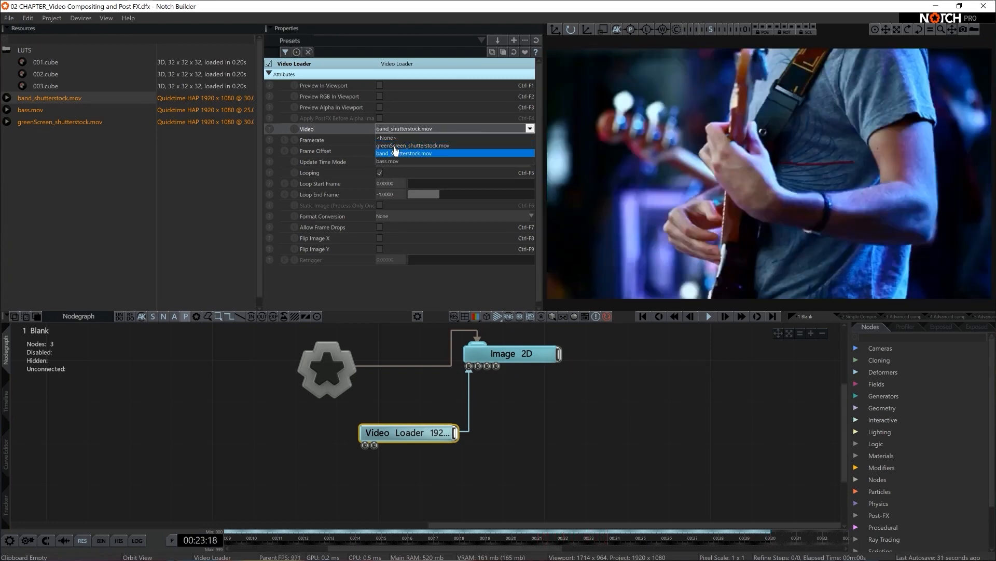
key(Down)
key(Up)
key(Up)
key(Down)
key(Down)
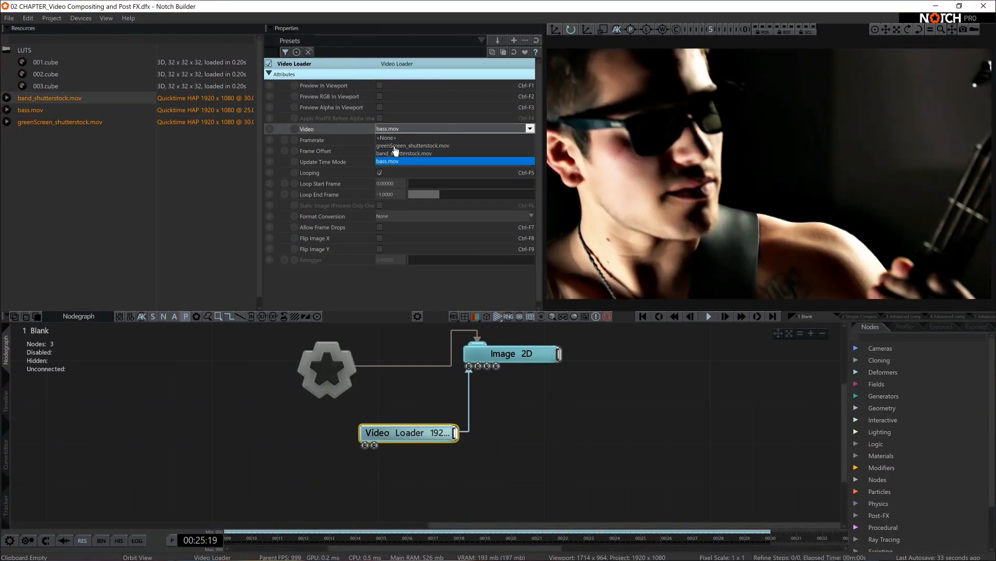
key(Up)
key(Up)
key(Down)
key(Down)
key(Return)
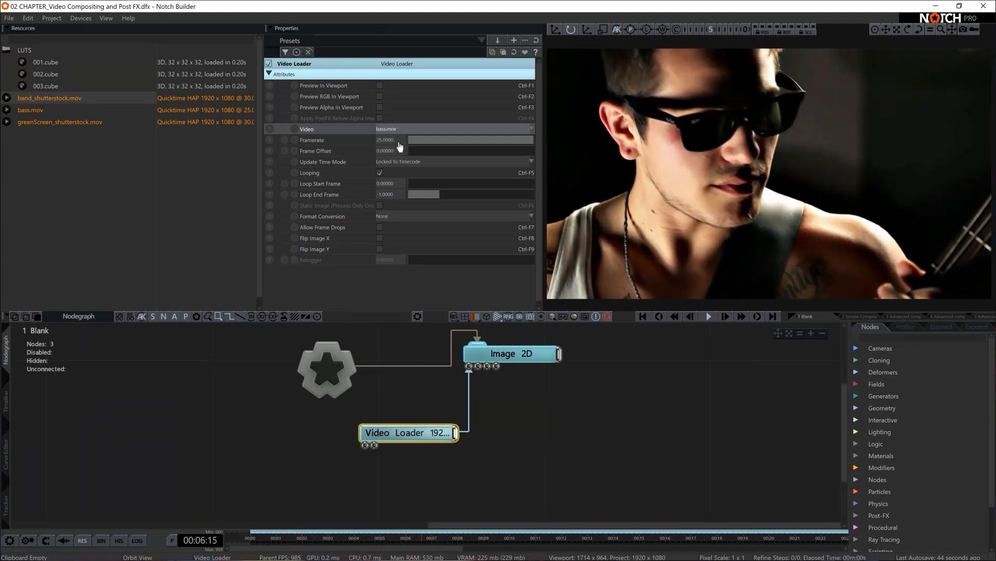
click(379, 249)
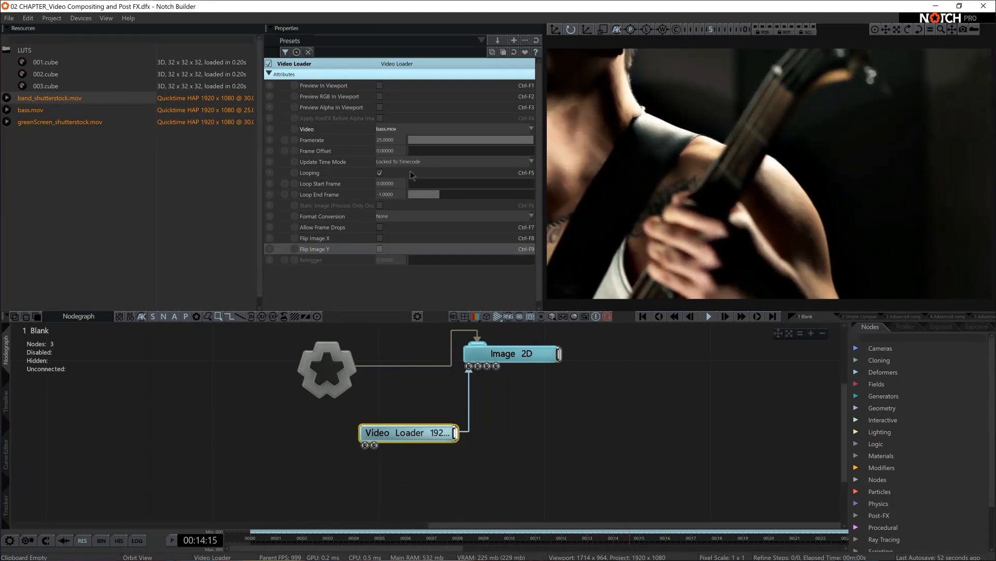
Examine the Image 2D node's transform, blend mode, UV, video, texture animation and crop attributes
click(511, 354)
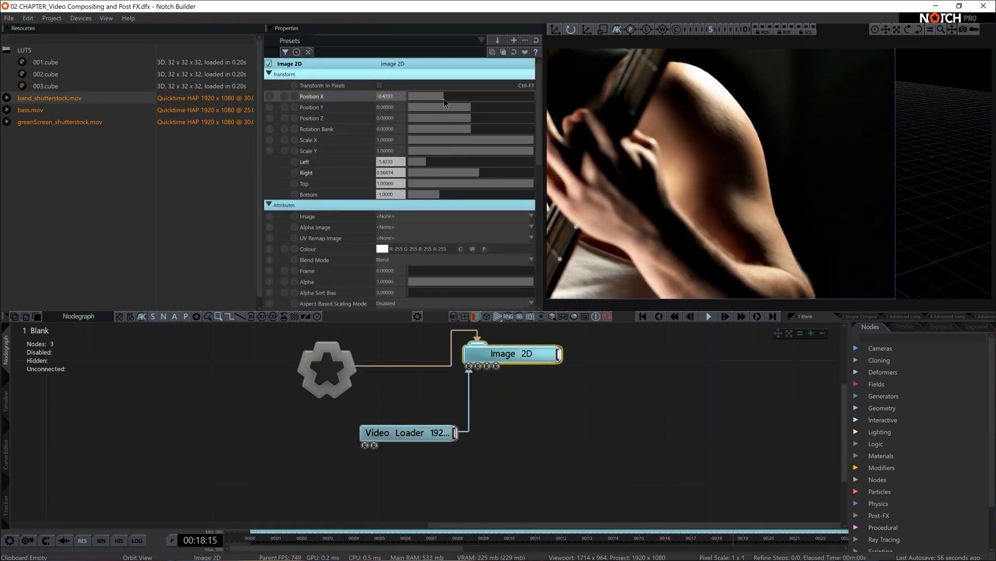
scroll(478, 191, down, 1)
scroll(478, 193, down, 10)
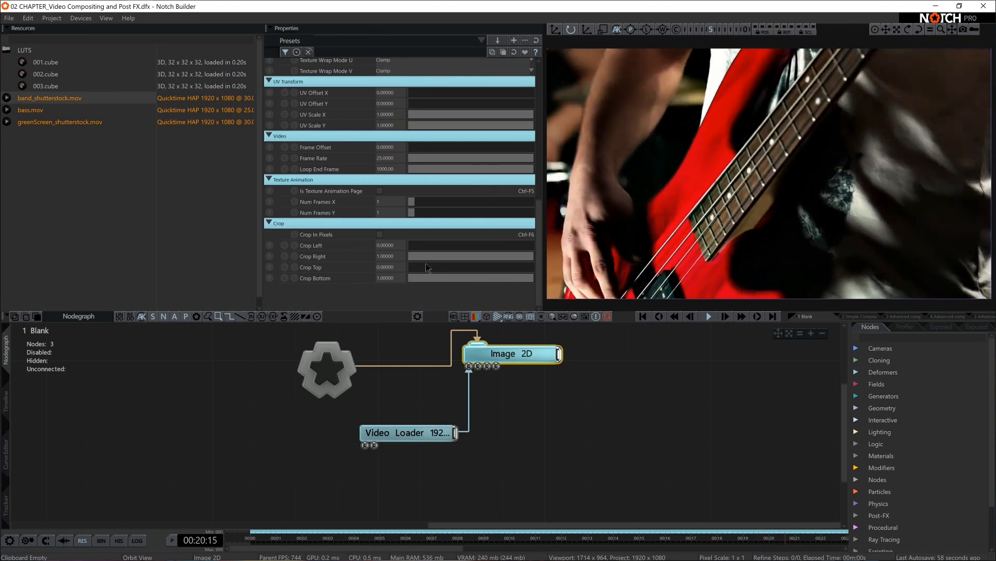
scroll(378, 255, up, 5)
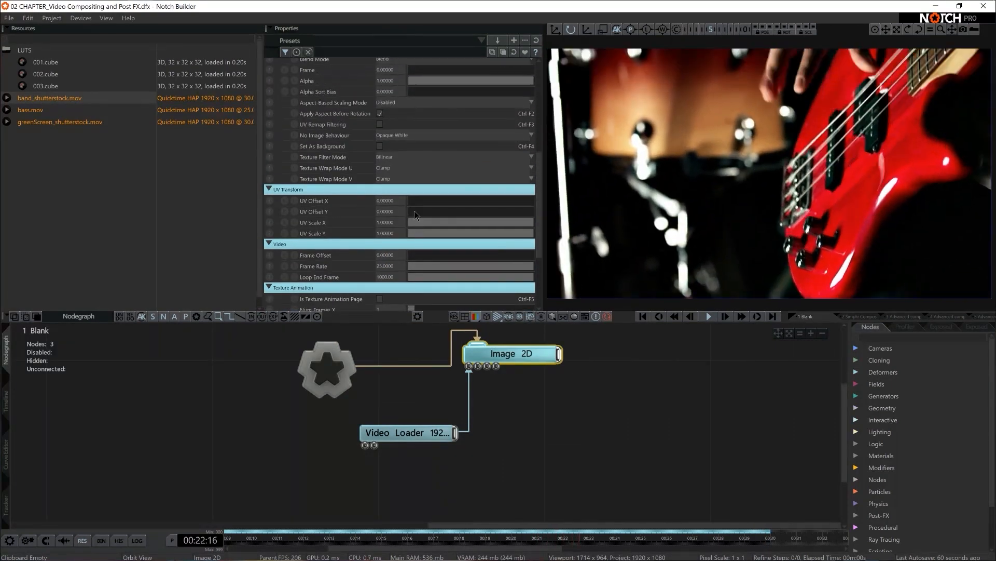
scroll(435, 153, up, 1)
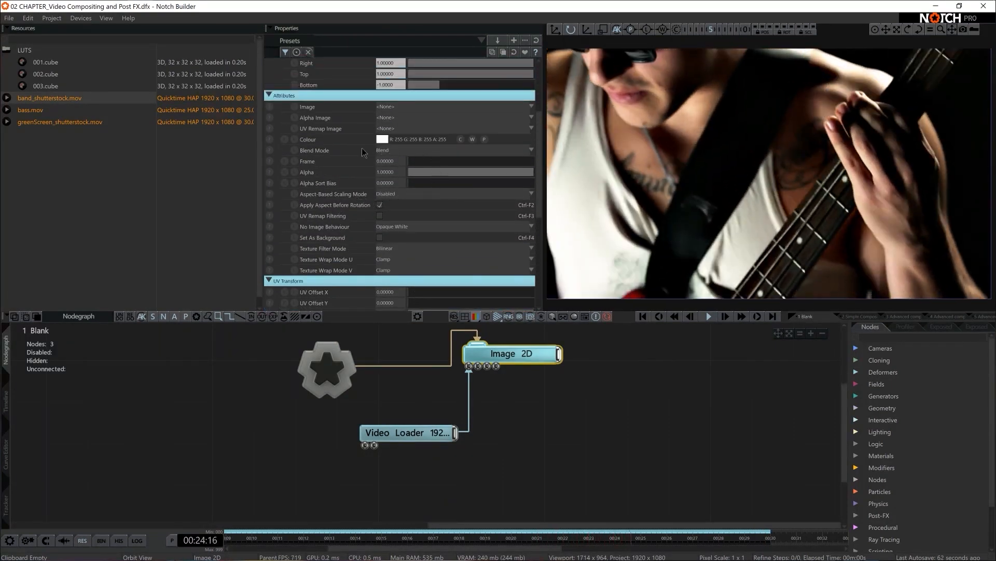
click(440, 150)
click(441, 152)
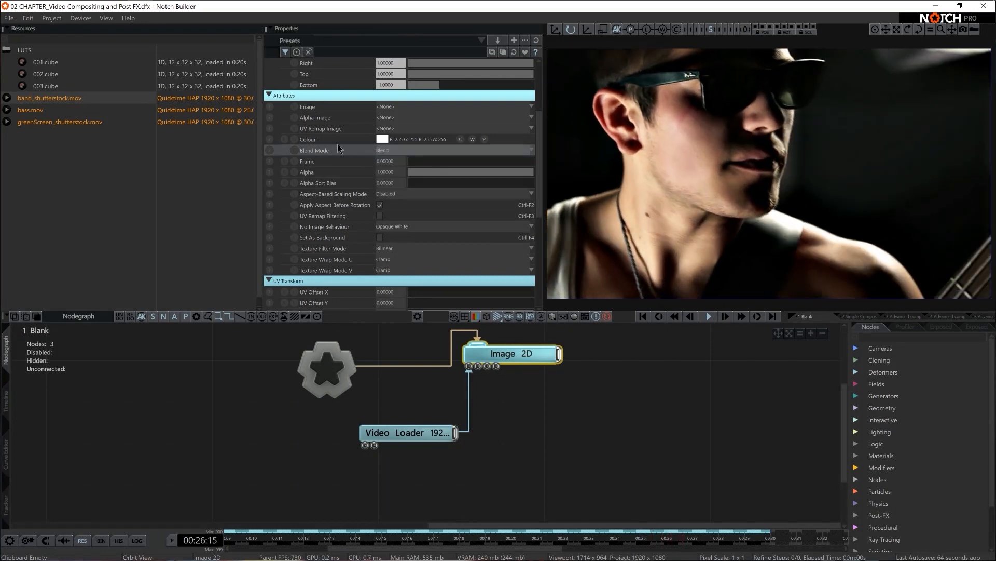
scroll(388, 231, down, 1)
scroll(366, 253, down, 4)
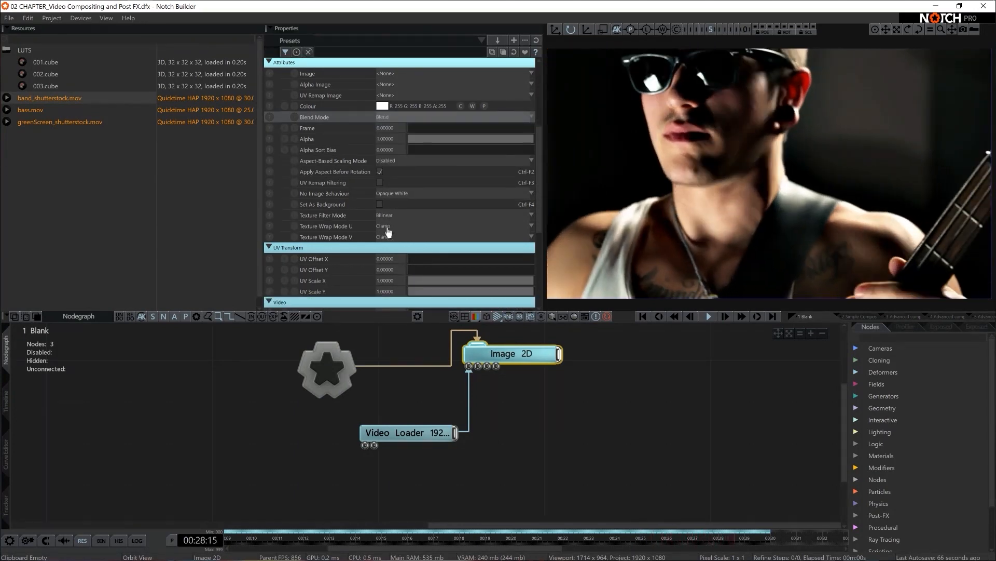
scroll(366, 252, up, 4)
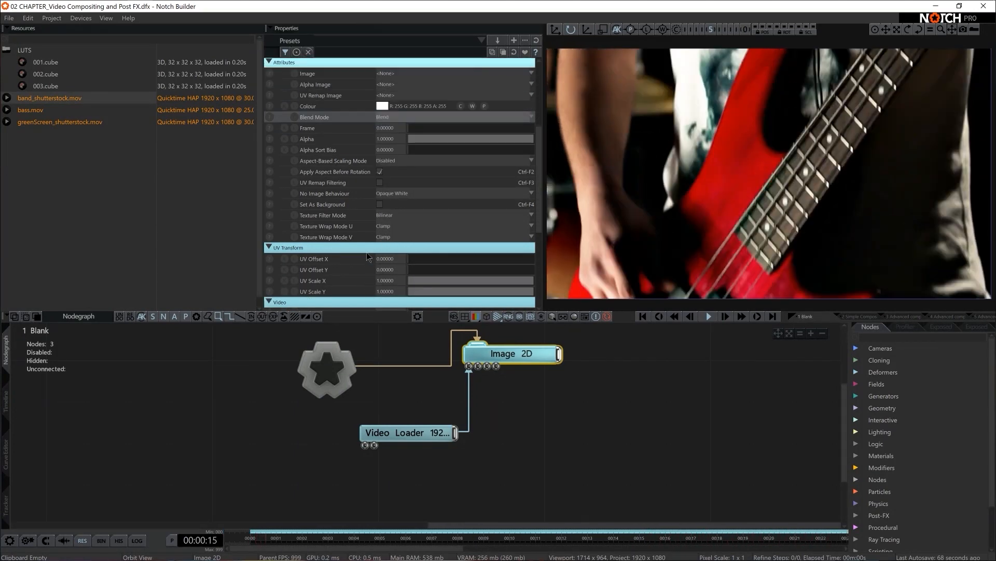
Move the Video Loader node directly beneath the Image 2D node in the nodegraph
click(484, 442)
drag(435, 435, 519, 397)
middle_drag(551, 422, 598, 462)
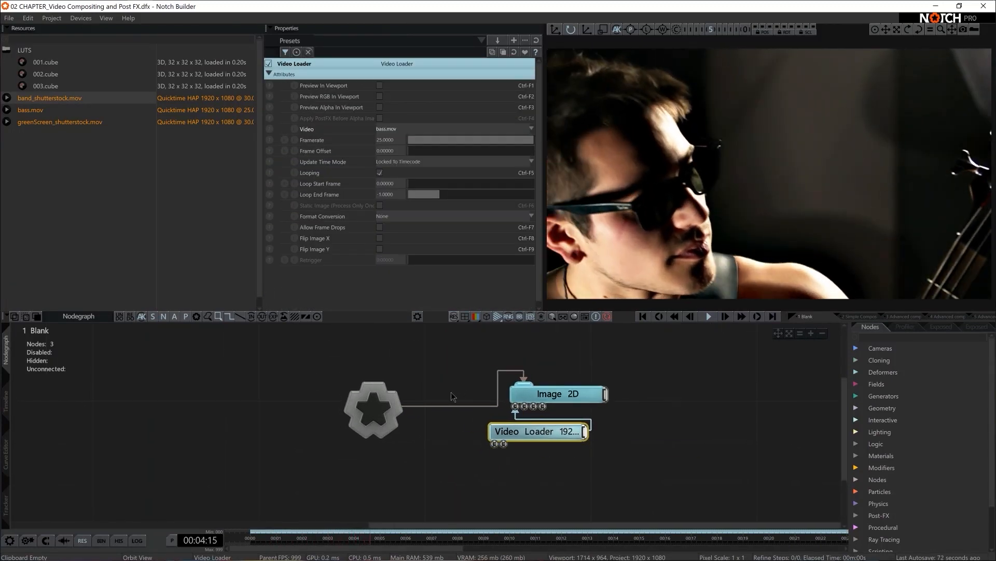
middle_drag(491, 410, 492, 391)
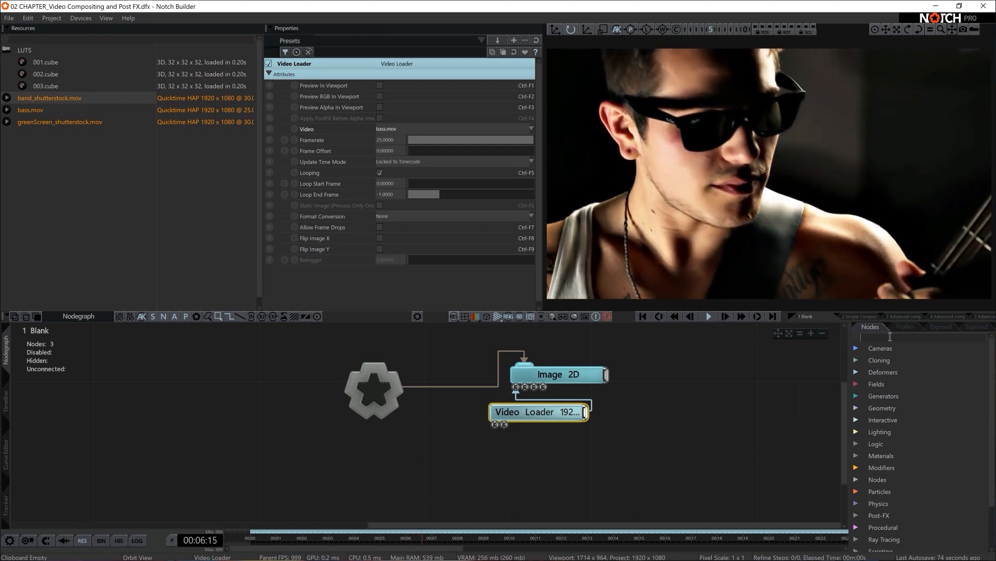
Find the Glow post-FX node, add it below the Root and connect the Root to it
click(909, 337)
text(glow)
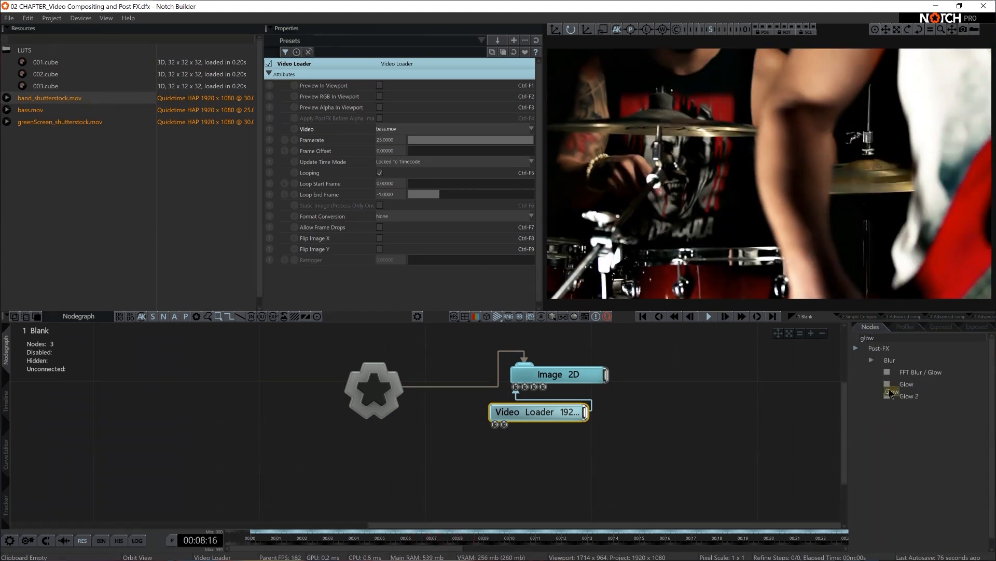
drag(907, 384, 864, 396)
drag(386, 437, 404, 454)
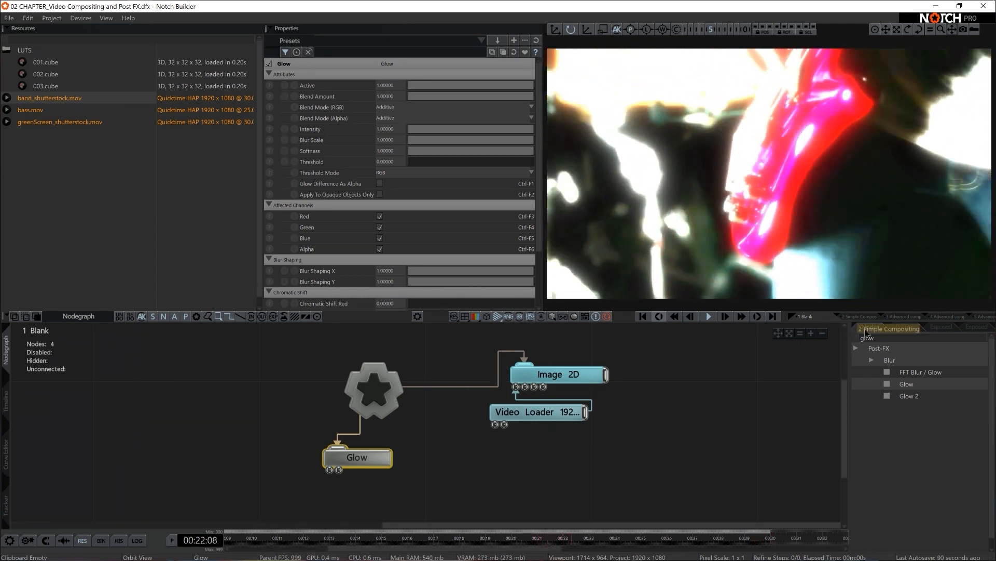
Find the Edge Detect image-processing node, add it below the Glow node and connect the Root to it
double_click(899, 337)
key(BackSpace)
text(edge)
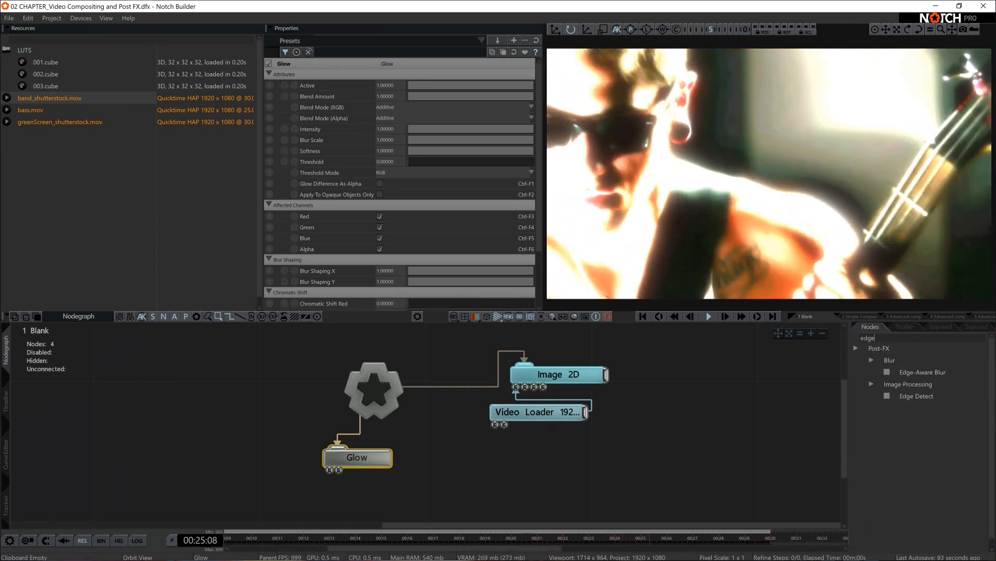
drag(918, 393, 493, 458)
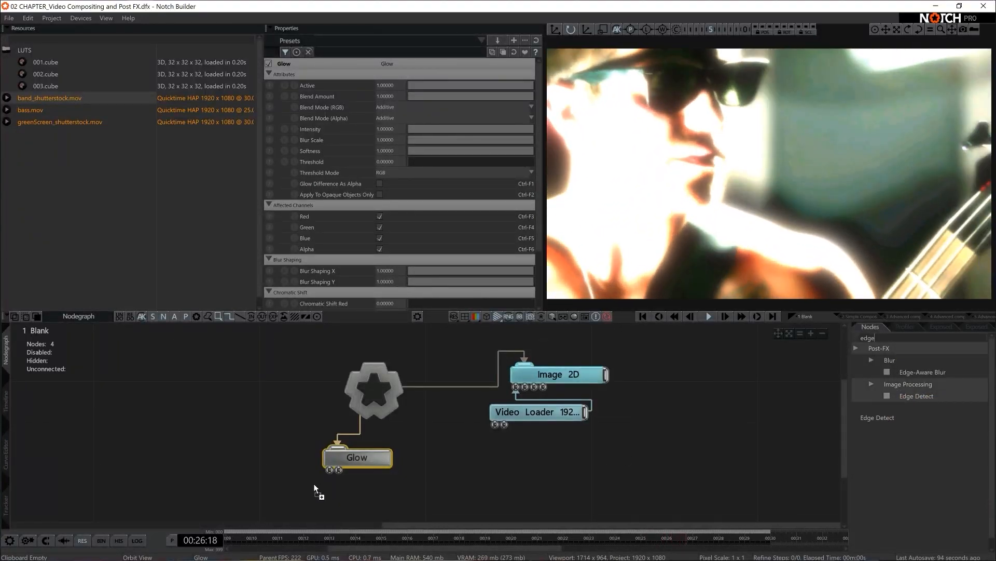
drag(314, 483, 314, 486)
middle_drag(423, 460, 472, 436)
drag(428, 383, 394, 475)
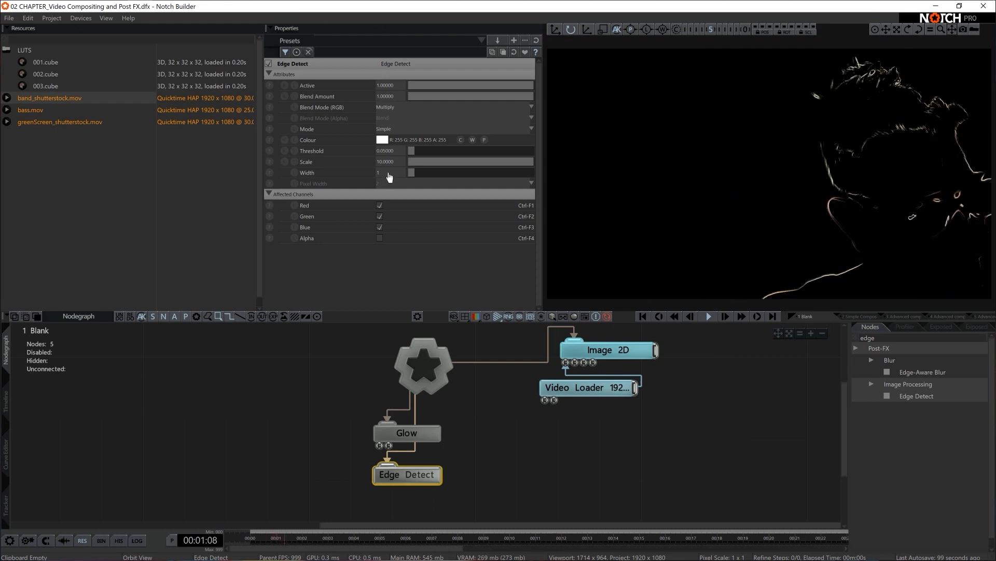
Set the Edge Detect node's width to 2
click(385, 173)
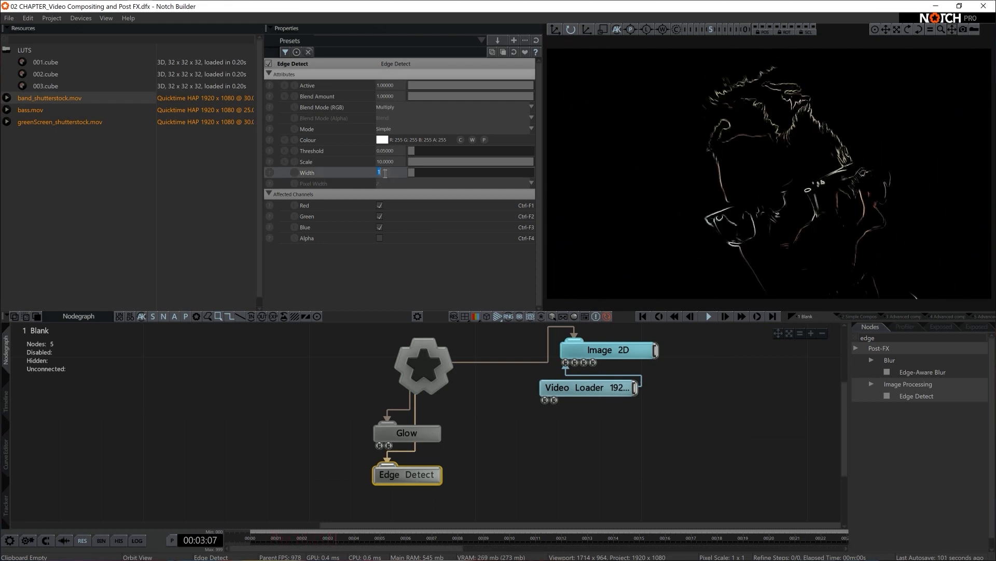
text(2)
key(Return)
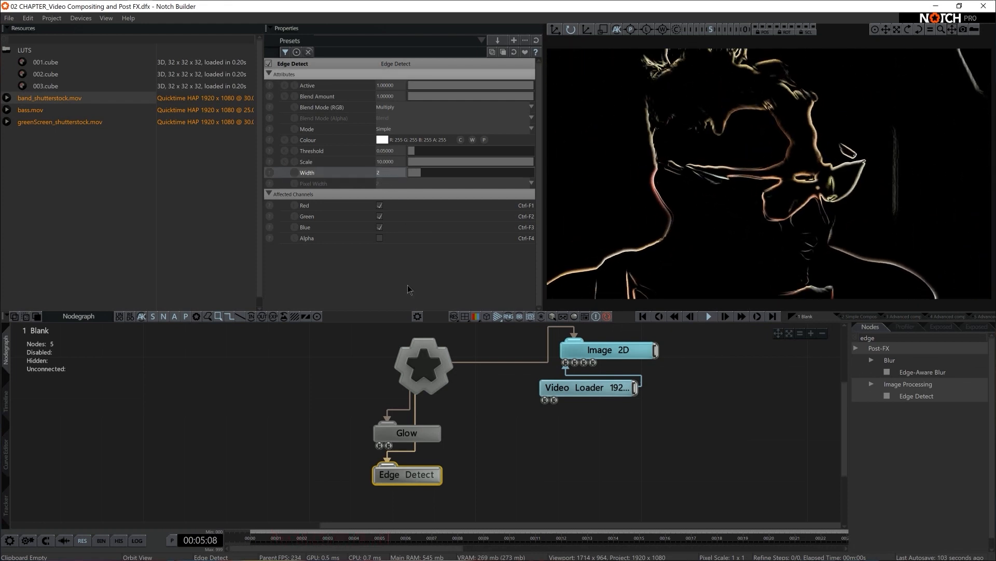
Reorder the post-FX nodes in the nodegraph by placing Edge Detect above Glow
drag(461, 421, 407, 501)
drag(405, 475, 290, 395)
click(356, 474)
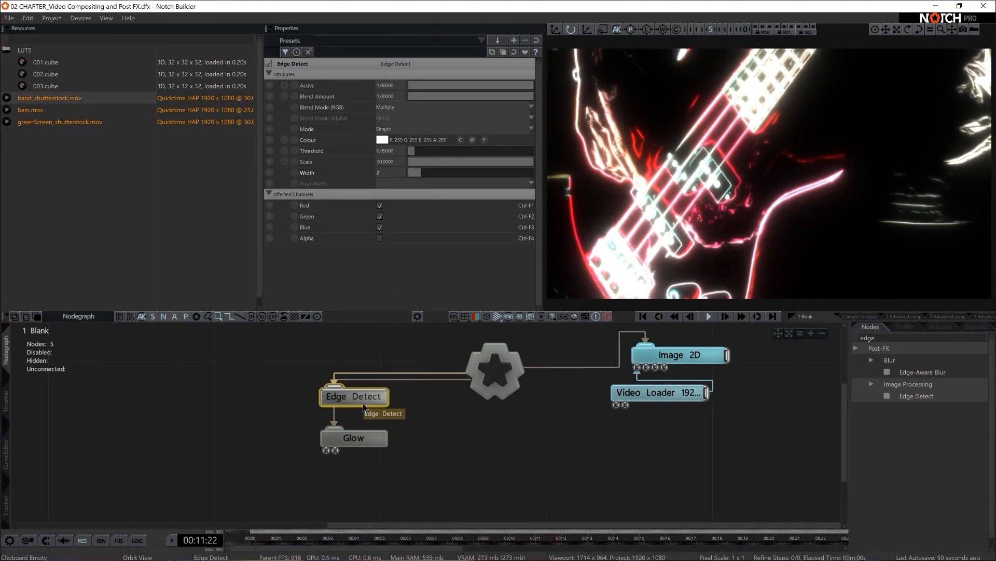
Cycle through the Edge Detect node's RGB blend modes and set it to Difference
click(404, 112)
key(Down)
key(Down)
key(Down)
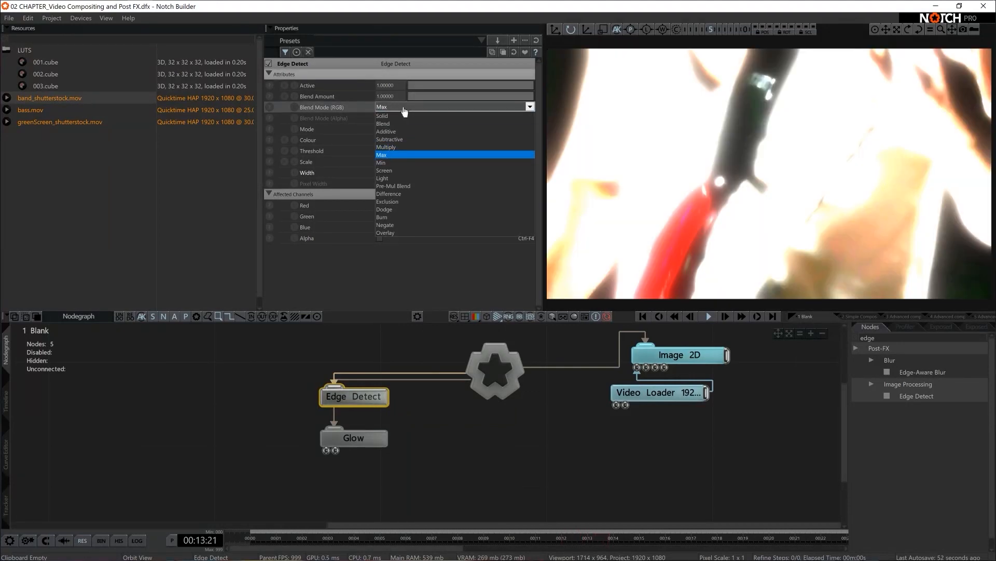
key(Down)
key(Down)
key(Down)
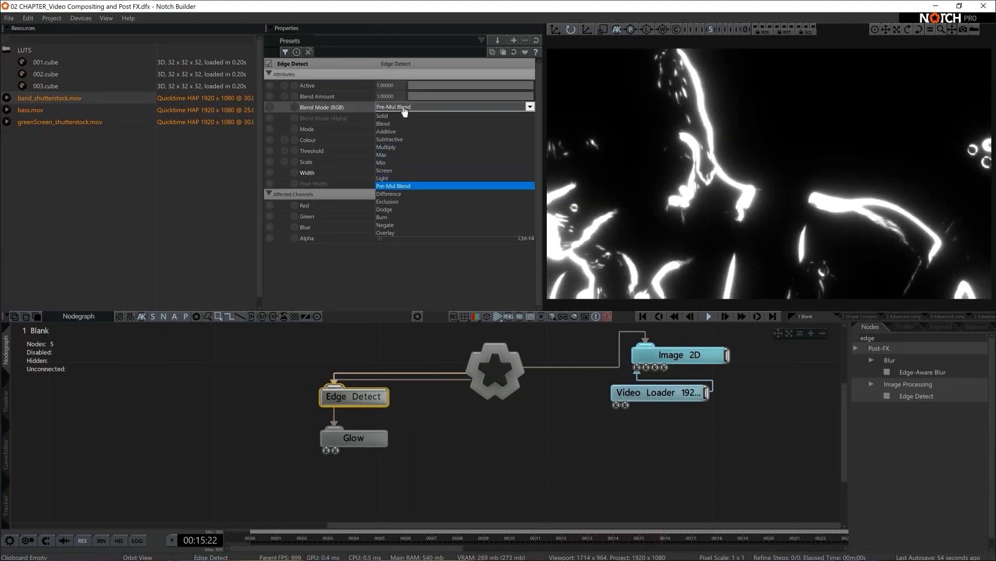
key(Return)
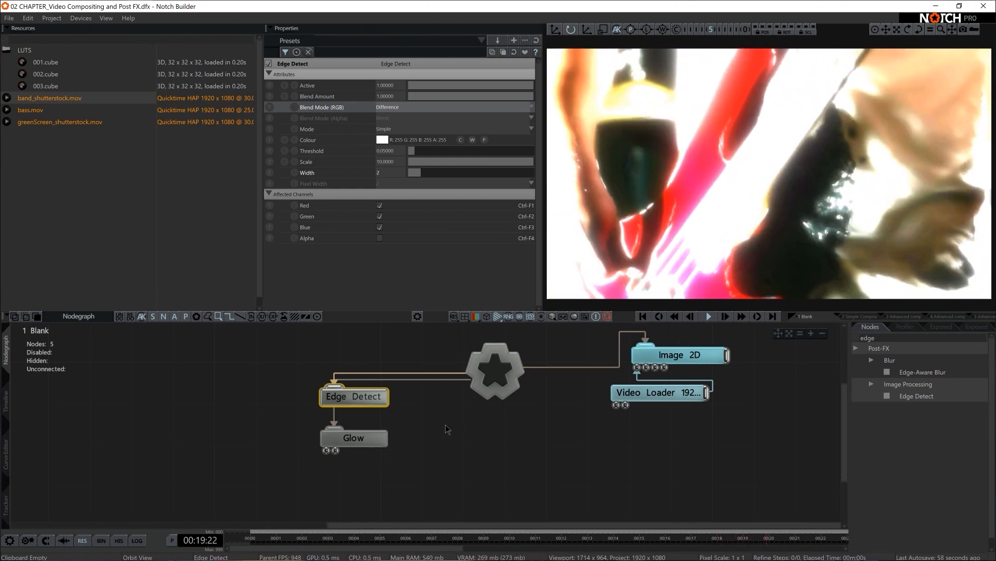
Raise the Glow node's threshold to about 0.55
click(377, 438)
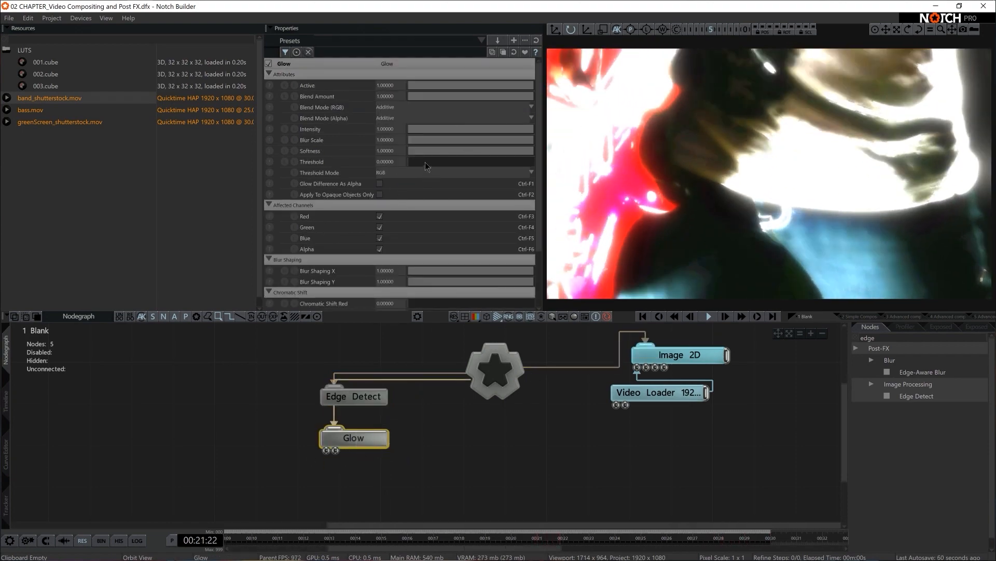
drag(431, 161, 478, 165)
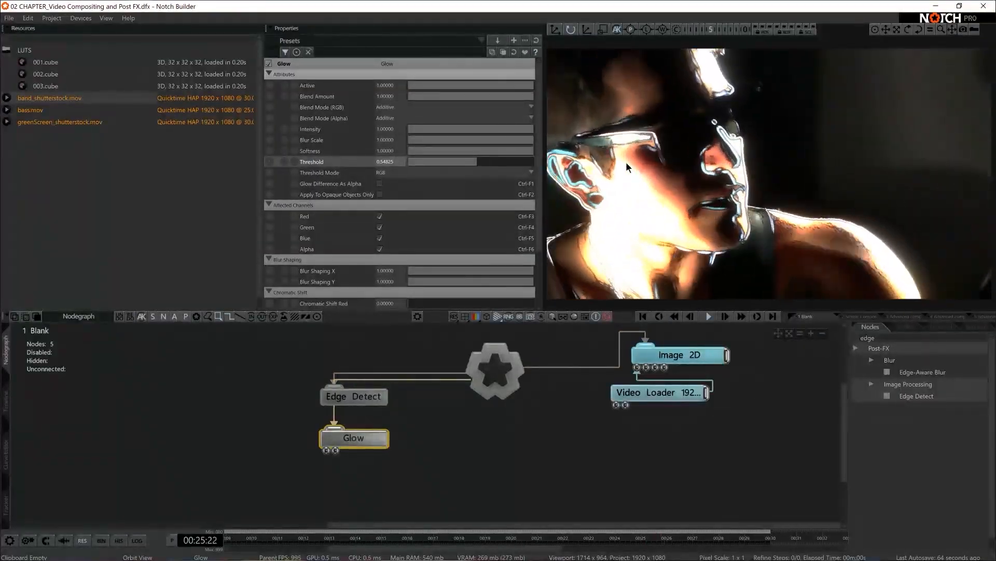
Set the Edge Detect node's colour to orange-red, R 255, G 64, B 0
click(360, 400)
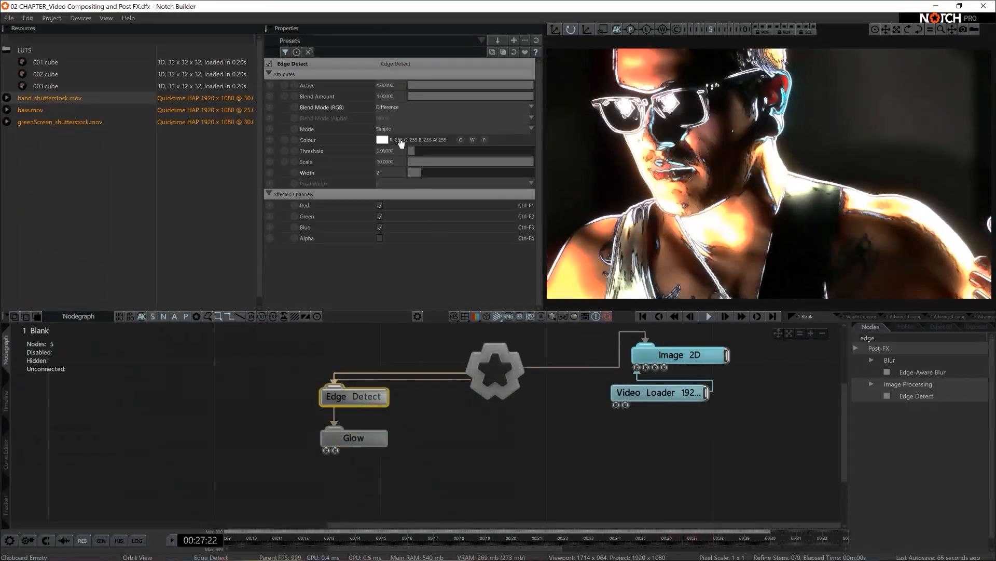
click(382, 140)
mouse_move(301, 177)
mouse_down()
mouse_move(239, 180)
mouse_move(331, 178)
mouse_up()
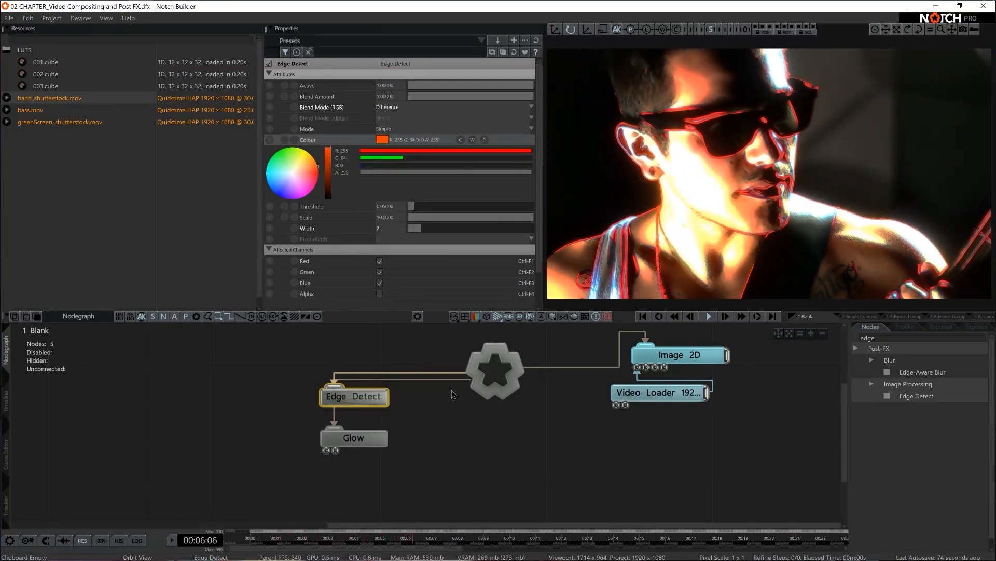
Add a Motion Datamosh node, connect it to the root and place it below Glow in the post-FX stack
drag(452, 391, 375, 459)
click(869, 340)
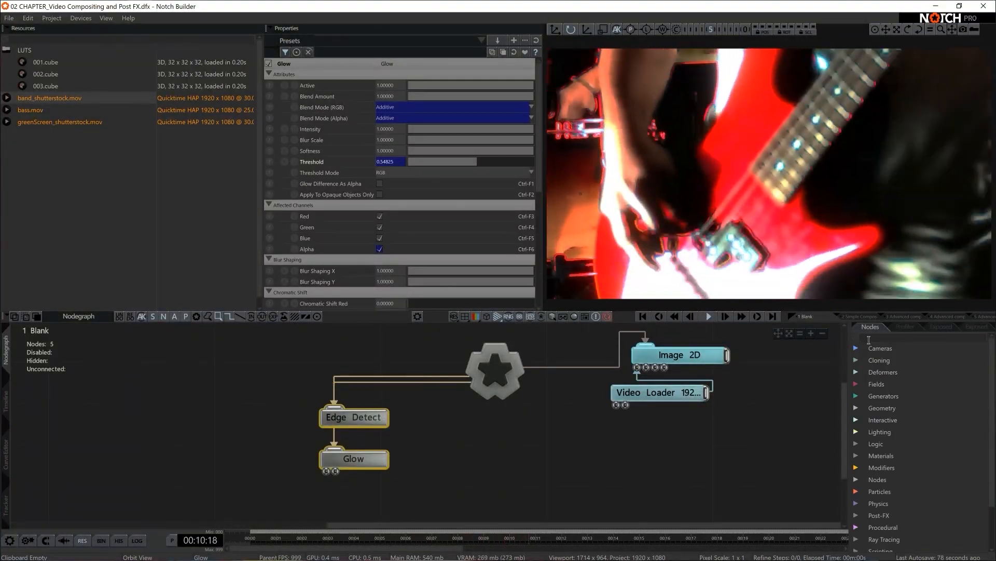
text(data)
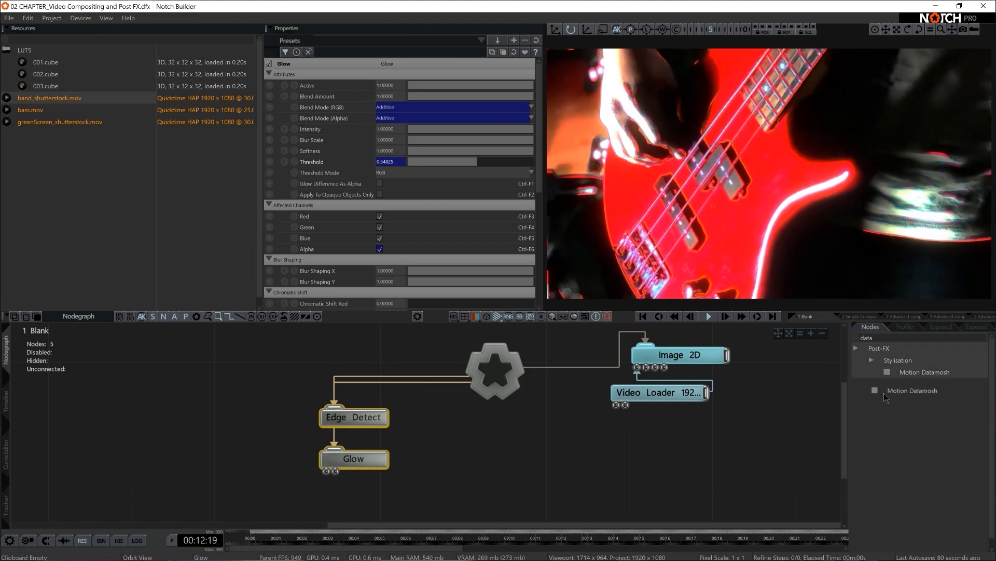
drag(925, 372, 350, 495)
drag(492, 387, 389, 497)
middle_drag(414, 489, 436, 451)
drag(391, 467, 379, 463)
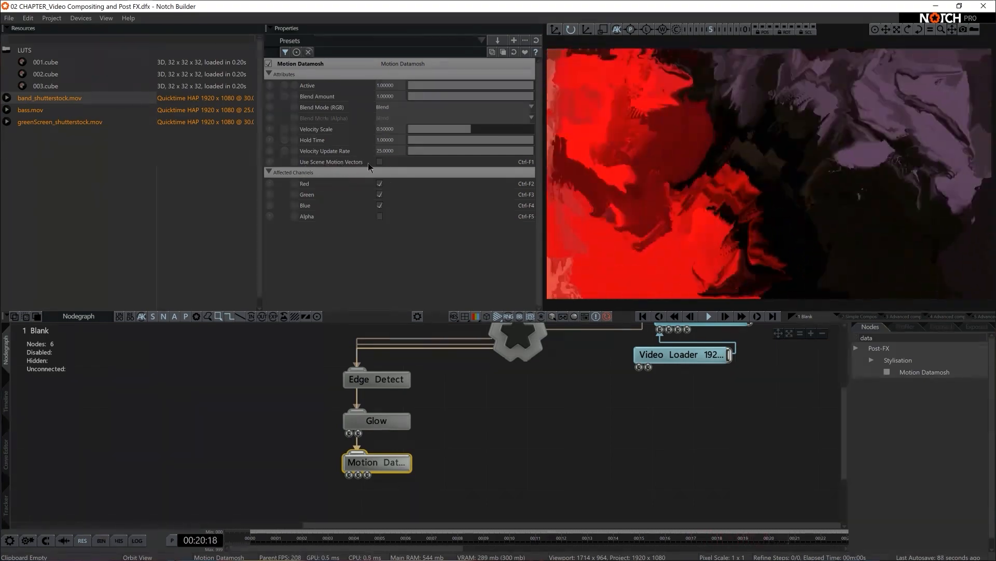
Cycle through the Motion Datamosh node's RGB blend modes and set it to Dodge
click(385, 106)
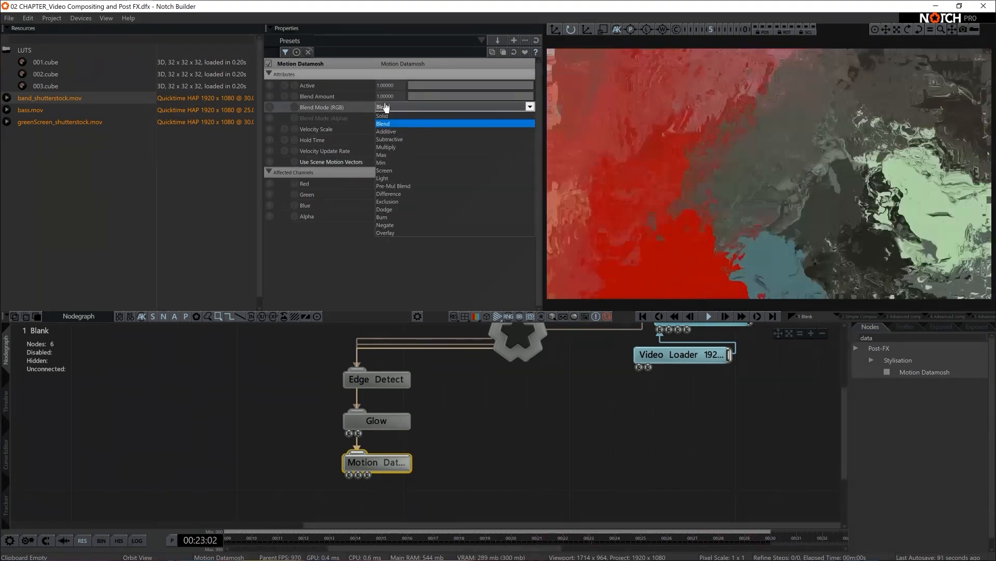
key(Down)
key(Down)
key(Down)
key(Down)
key(Down)
key(Down)
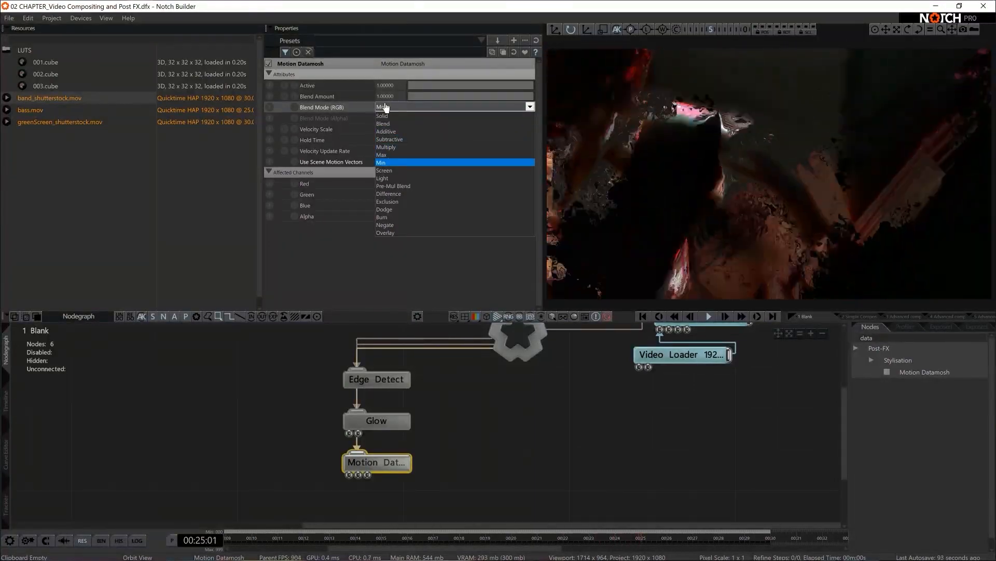
key(Down)
key(Down)
key(Down)
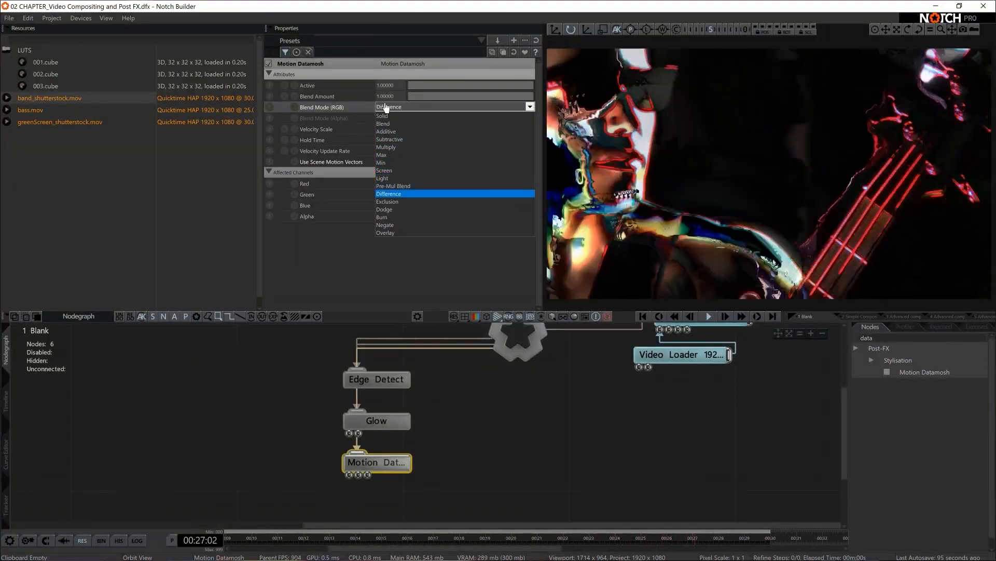
key(Down)
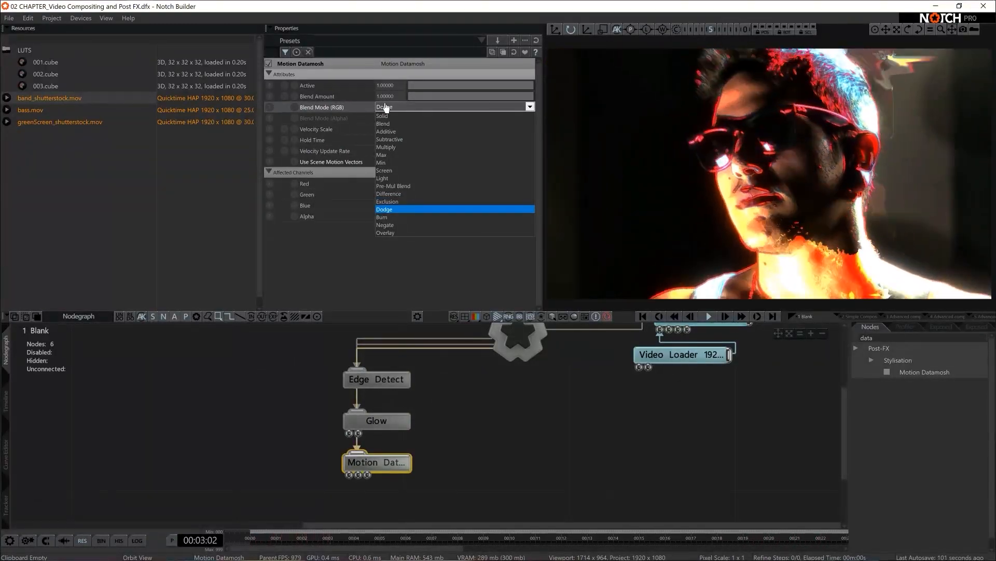
click(385, 107)
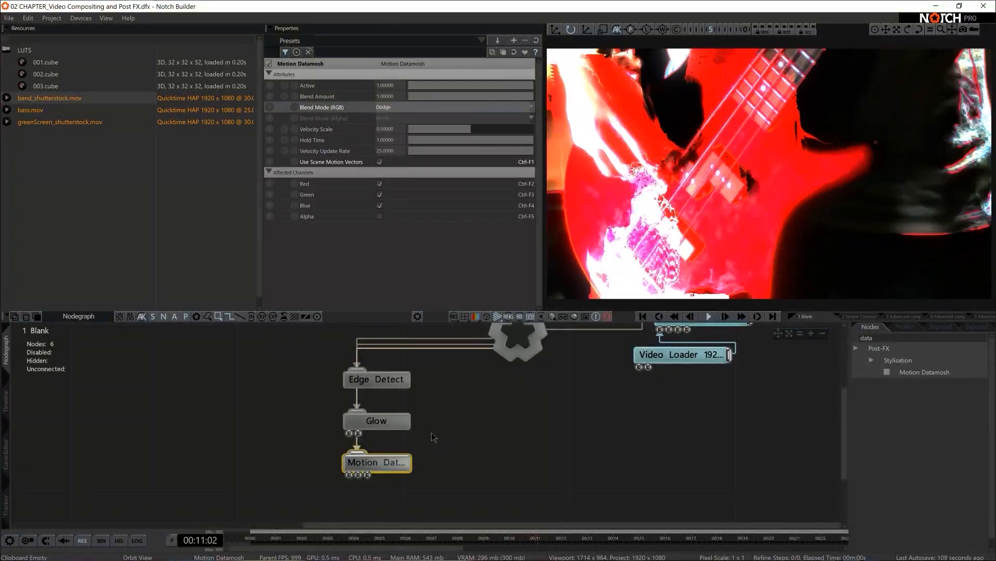
Open the Motion Datamosh manual page in the browser, examine its example nodegraph, and return to the Motion Datamosh node in Notch
right_click(926, 370)
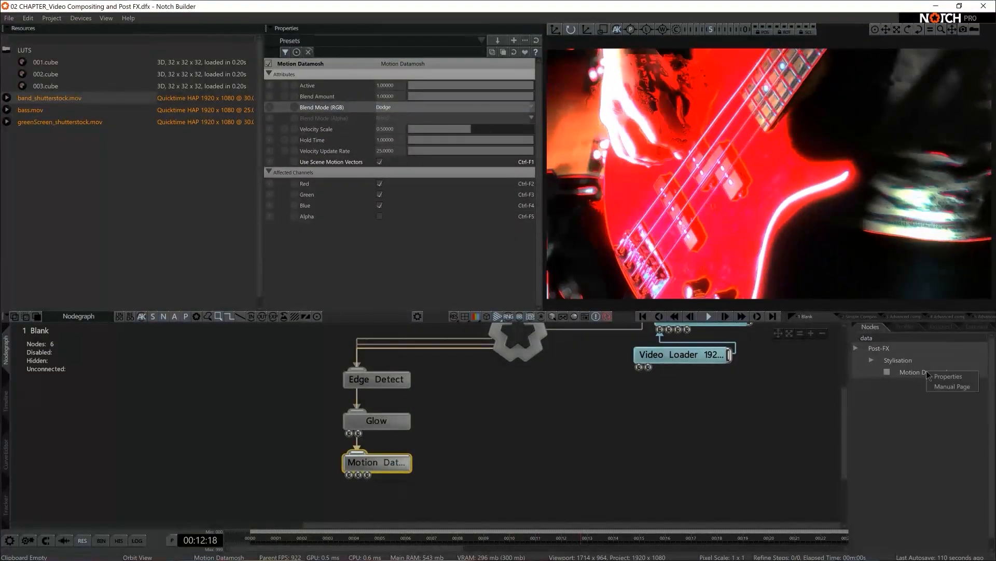
click(952, 386)
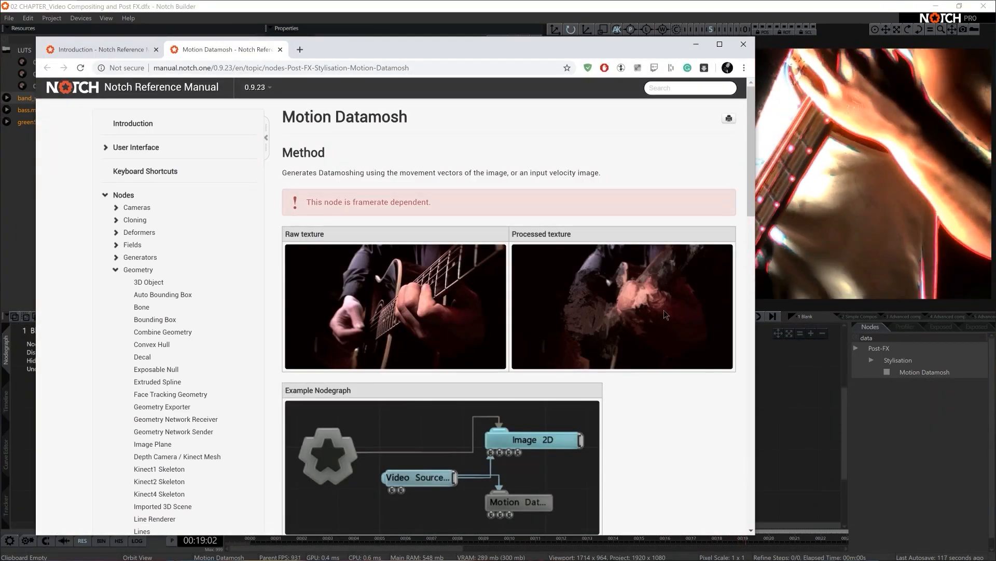
scroll(664, 310, down, 5)
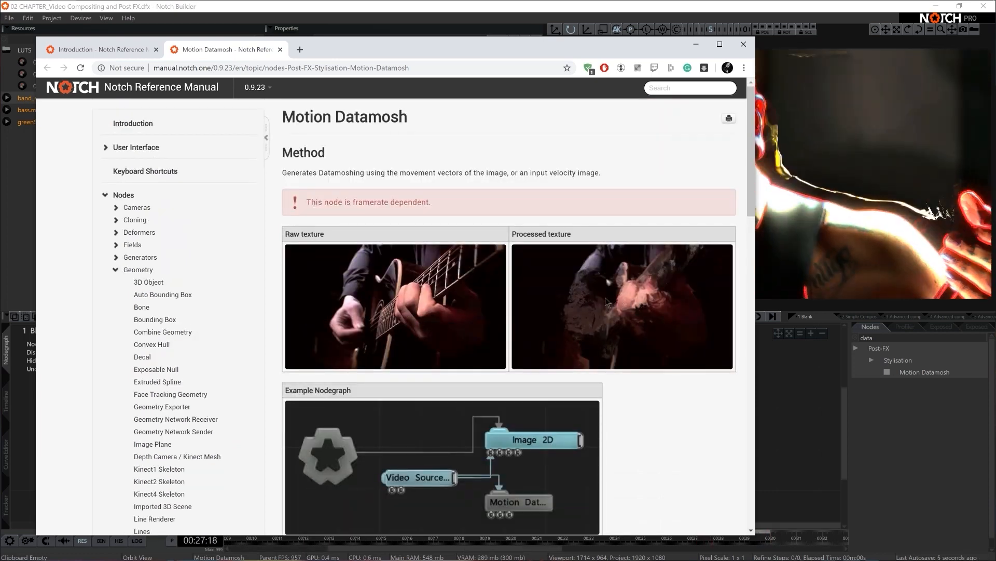
scroll(617, 310, down, 2)
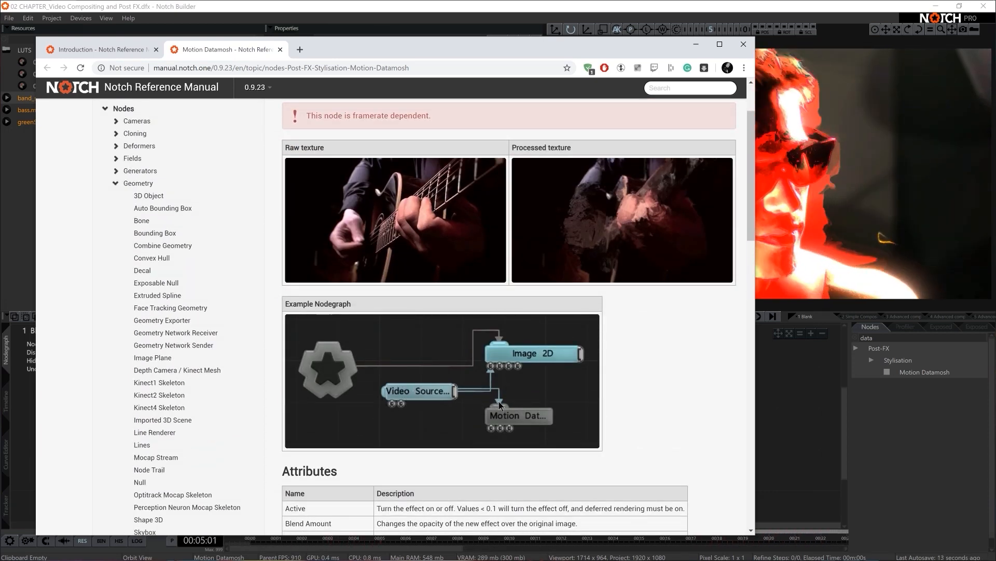
click(827, 397)
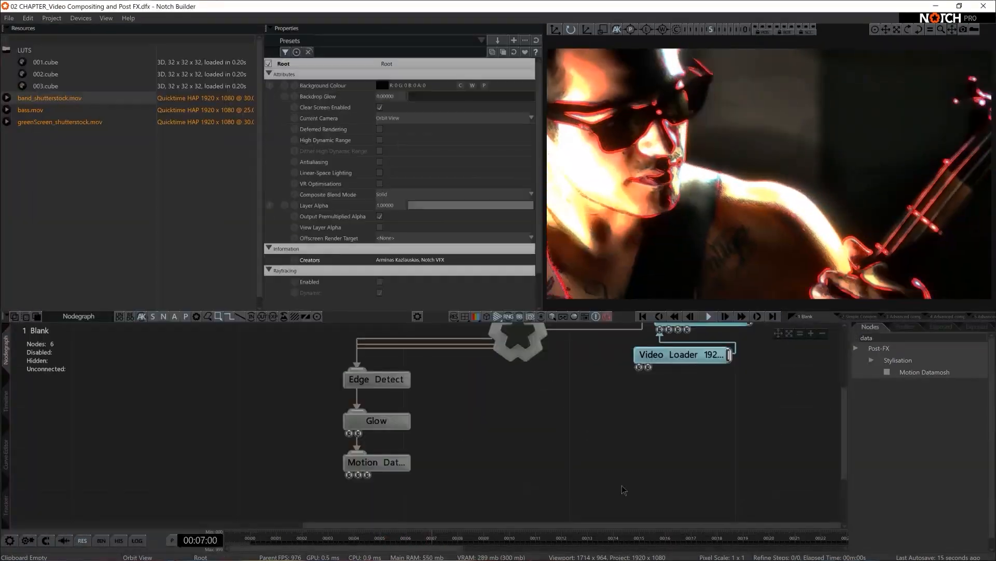
click(389, 468)
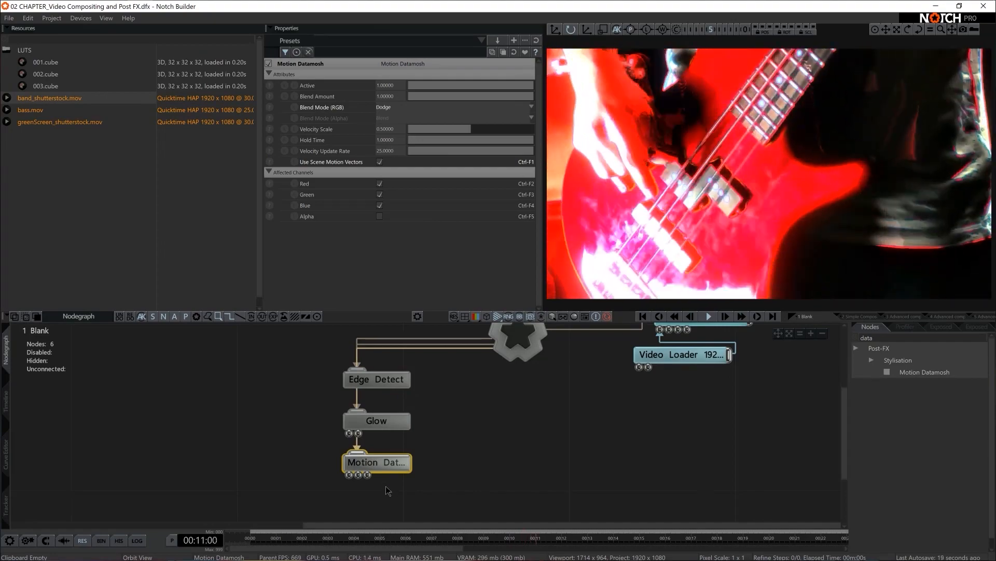
Open the node's online help, browse the Post-FX gallery in the Notch Reference Manual, and return to Notch
click(536, 52)
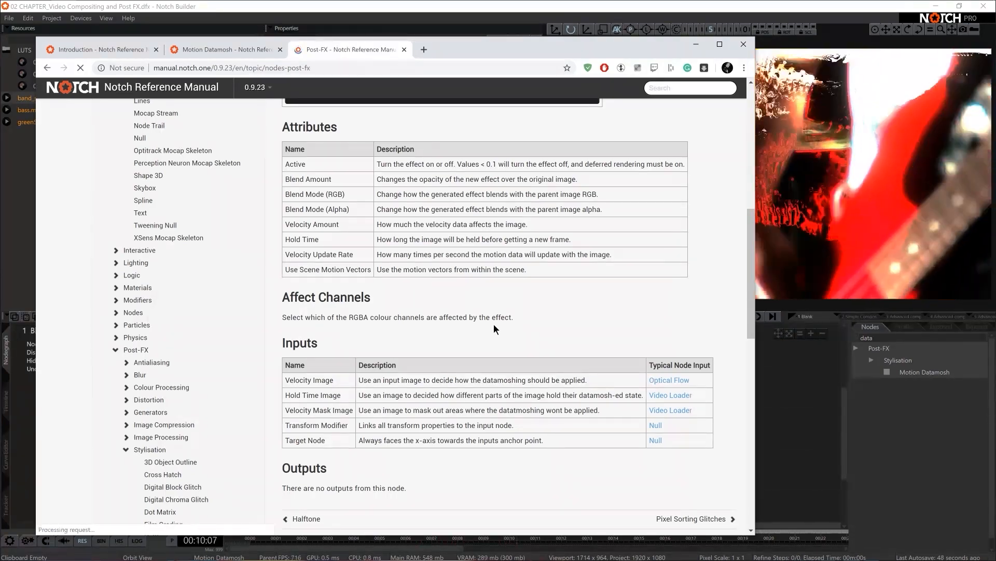
scroll(493, 324, down, 10)
scroll(495, 325, down, 2)
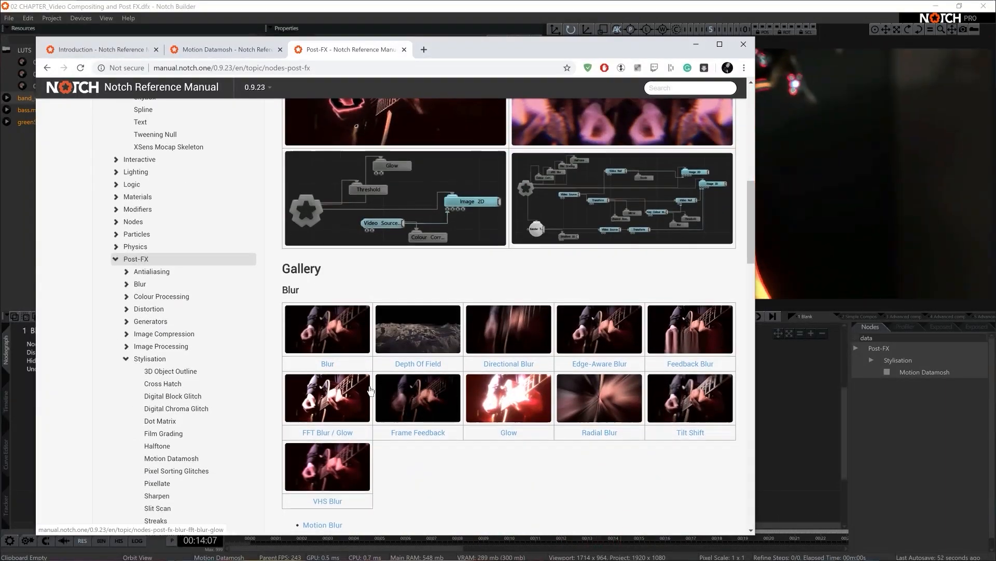
scroll(450, 396, down, 3)
scroll(467, 451, down, 3)
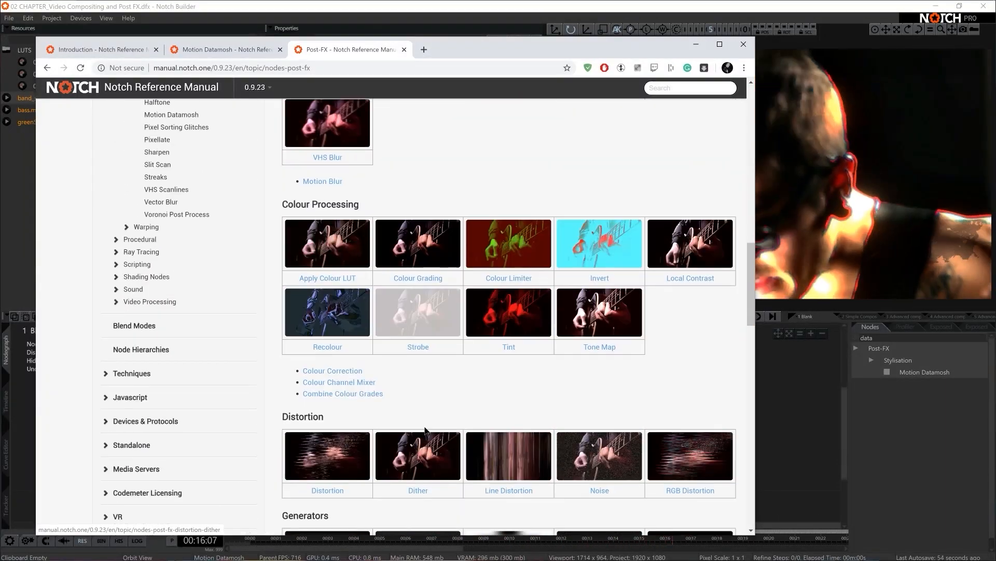
scroll(550, 442, down, 5)
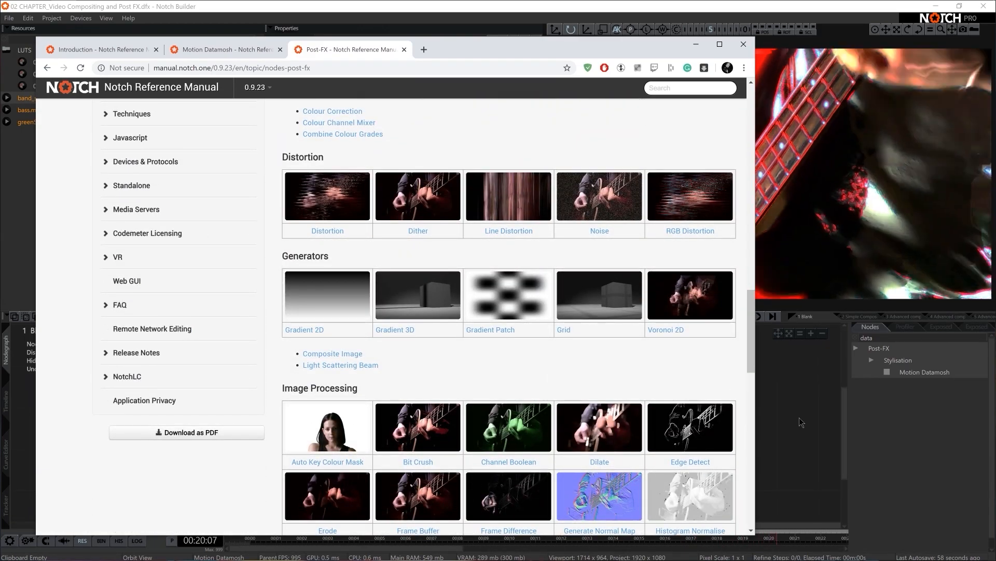
click(799, 418)
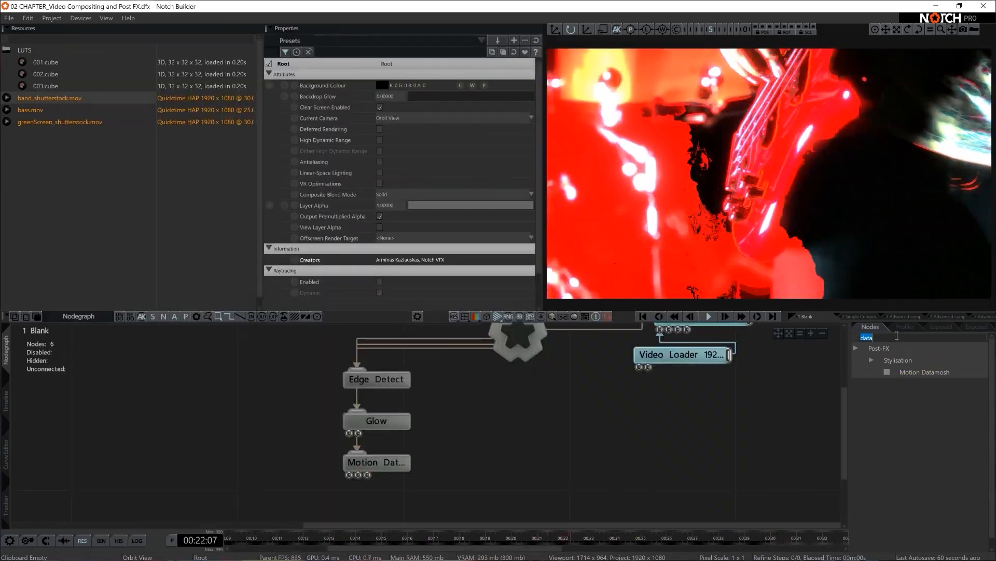
Add a Vector Blur node below Motion Datamosh and connect it to the root
key(BackSpace)
text(vector)
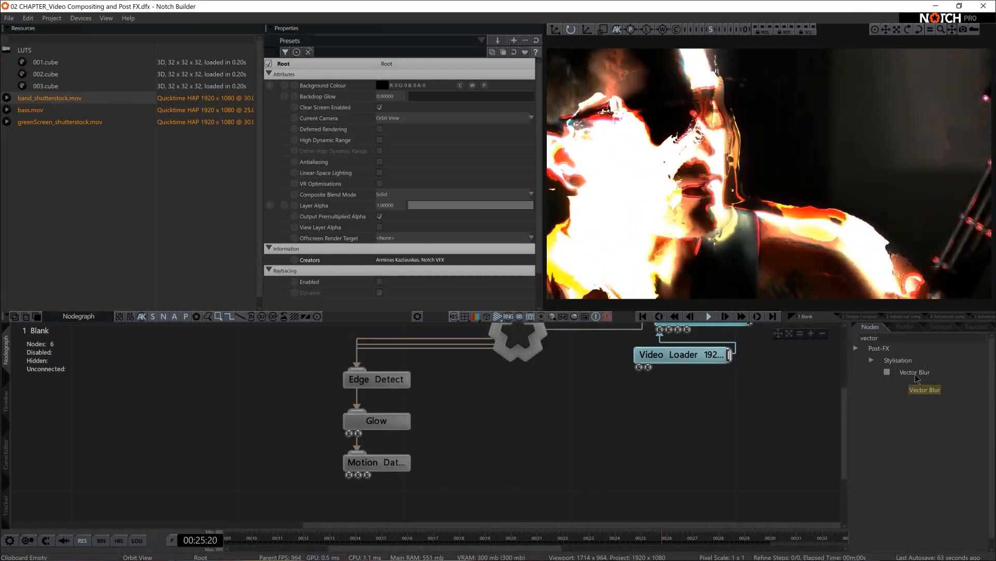
drag(915, 371, 332, 499)
drag(507, 360, 365, 507)
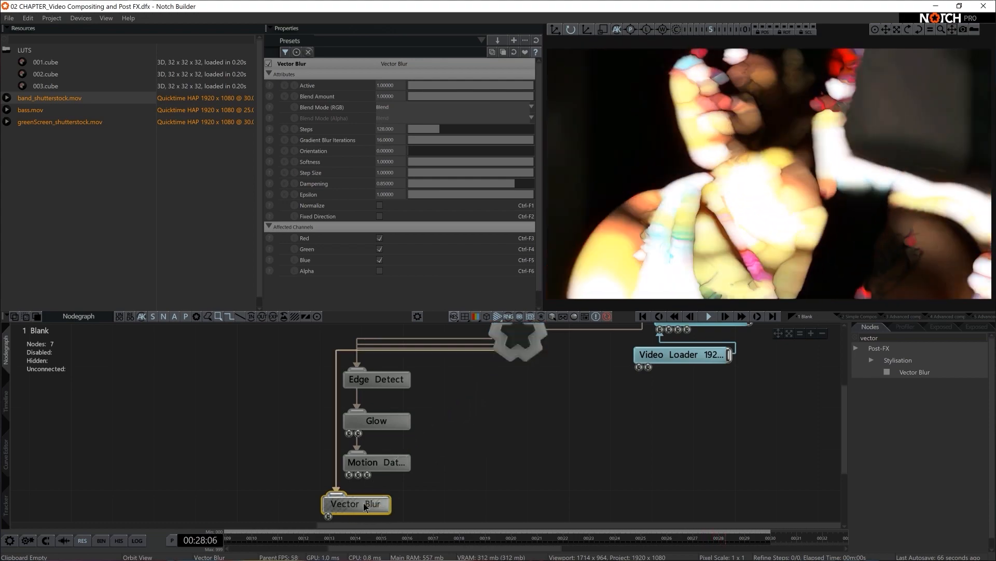
Set the Vector Blur node's Steps to 20, Orientation to 200 and Dampening to about 0.08
click(385, 130)
text(20)
key(Return)
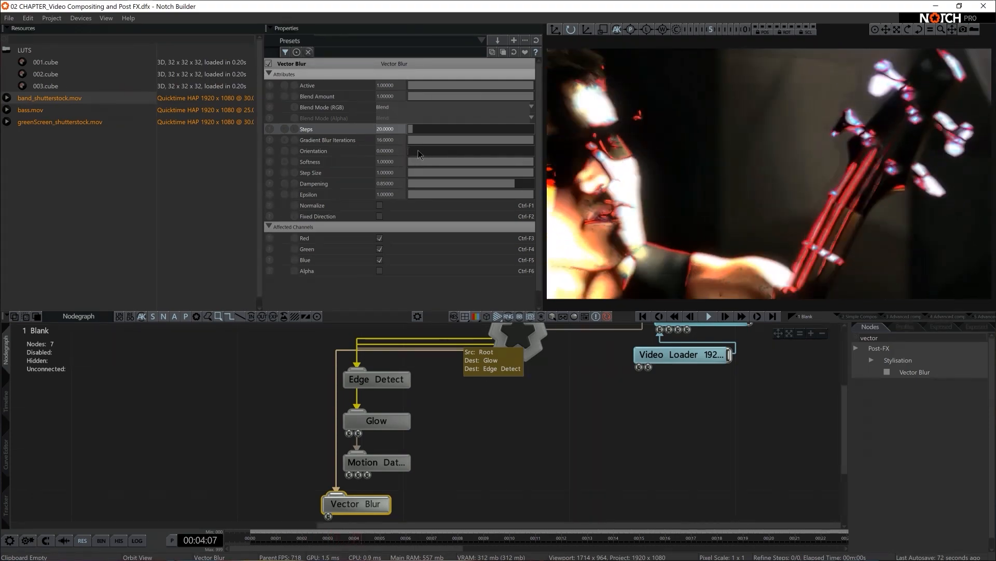
drag(418, 150, 478, 151)
click(398, 150)
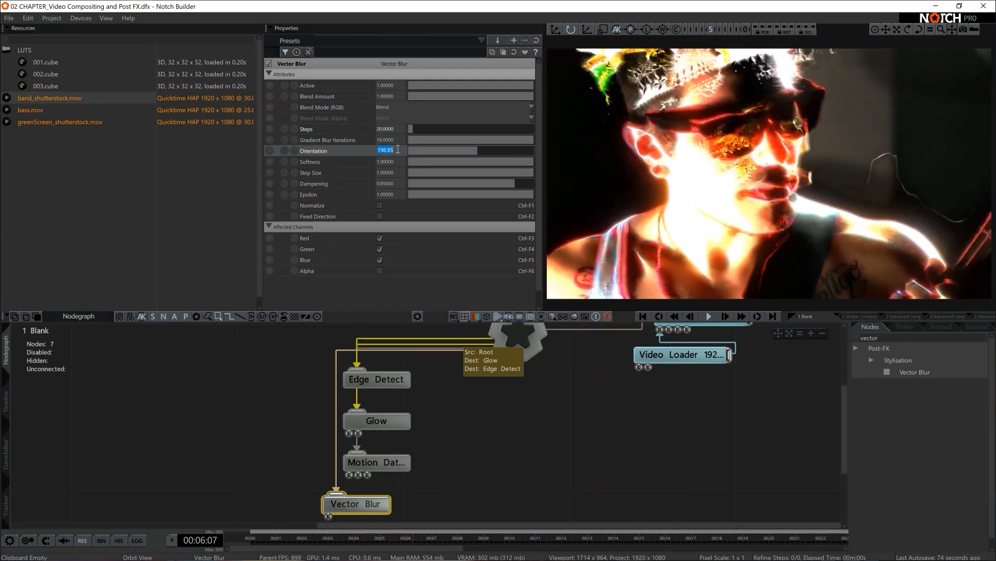
text(200)
key(Return)
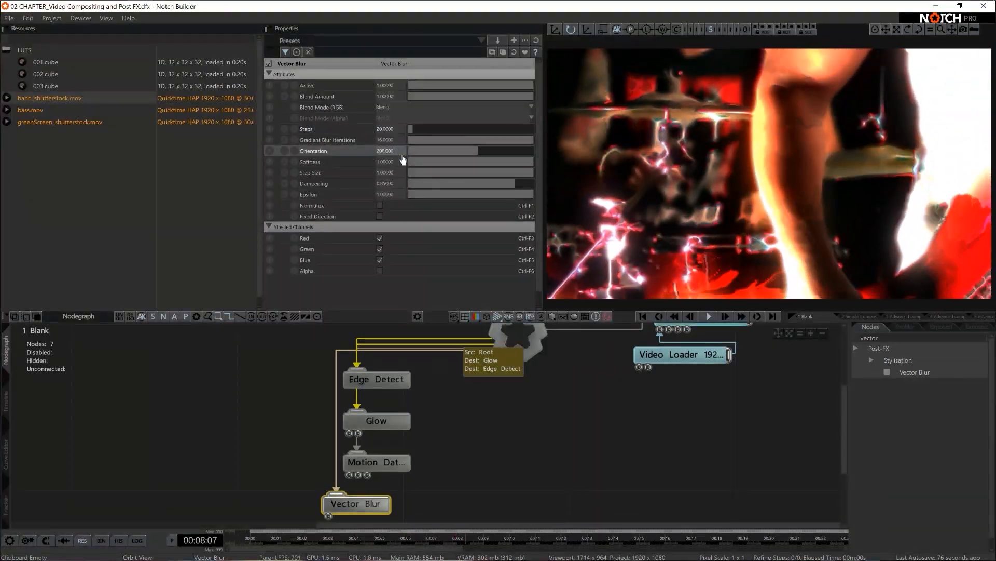
drag(498, 185, 419, 200)
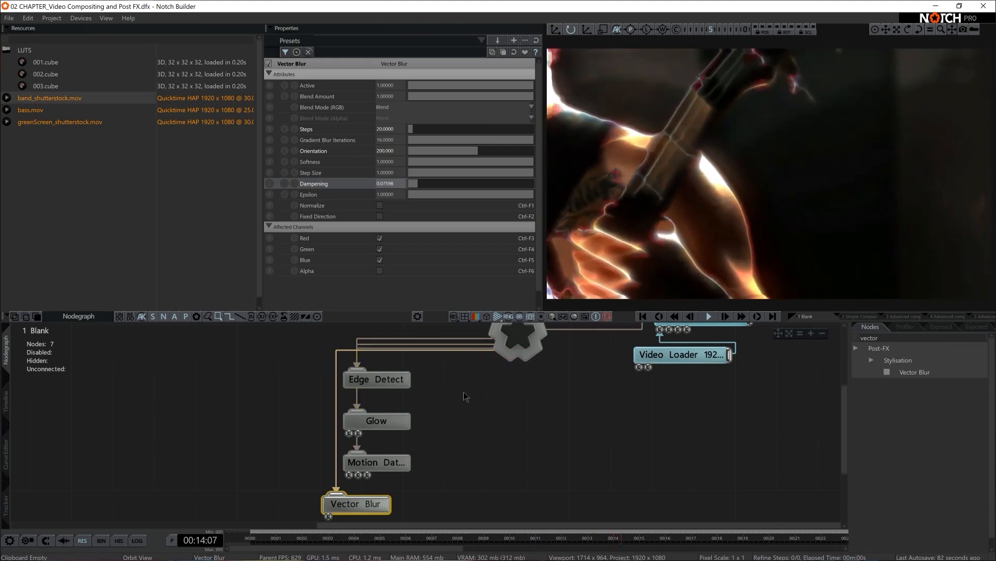
Clear the node search and browse the Post-FX categories, including the nodes in the Blur group
scroll(427, 426, down, 2)
click(857, 337)
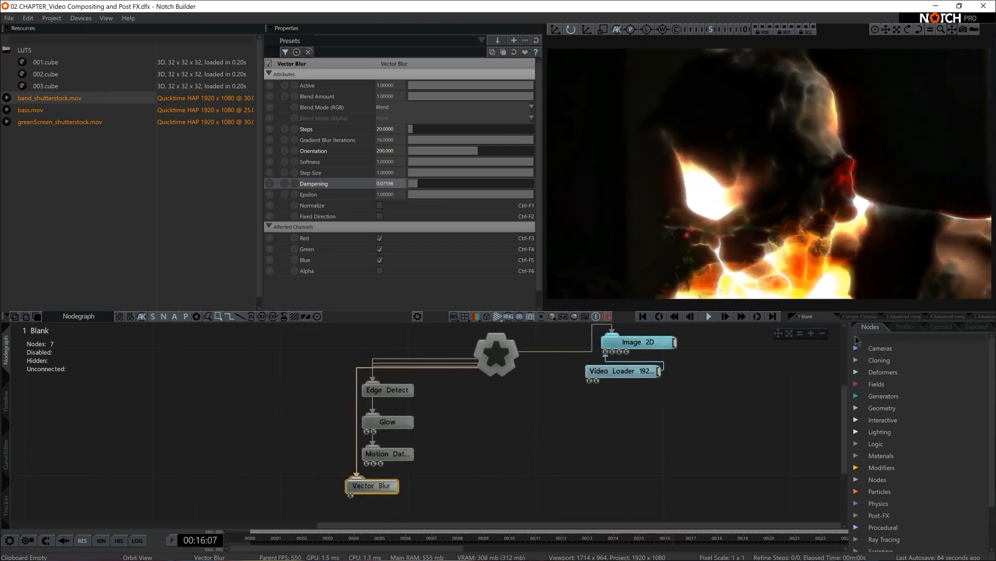
scroll(876, 461, down, 1)
click(878, 482)
scroll(893, 467, down, 2)
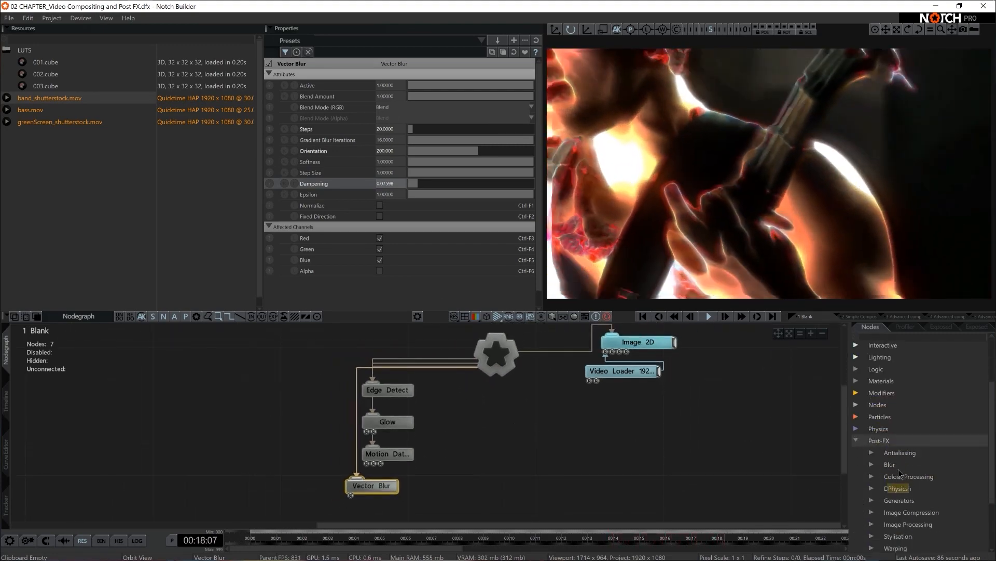
click(873, 440)
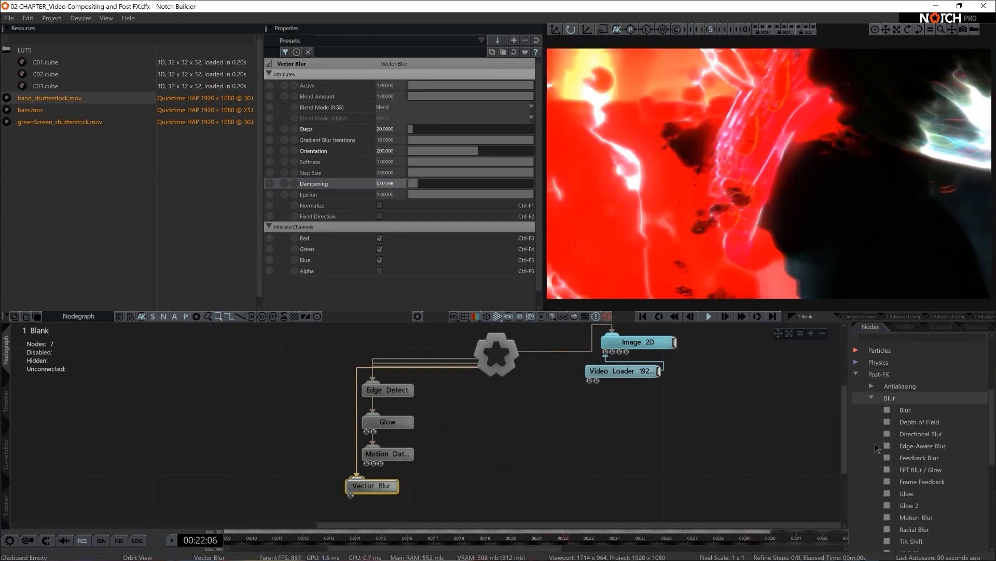
scroll(876, 450, down, 3)
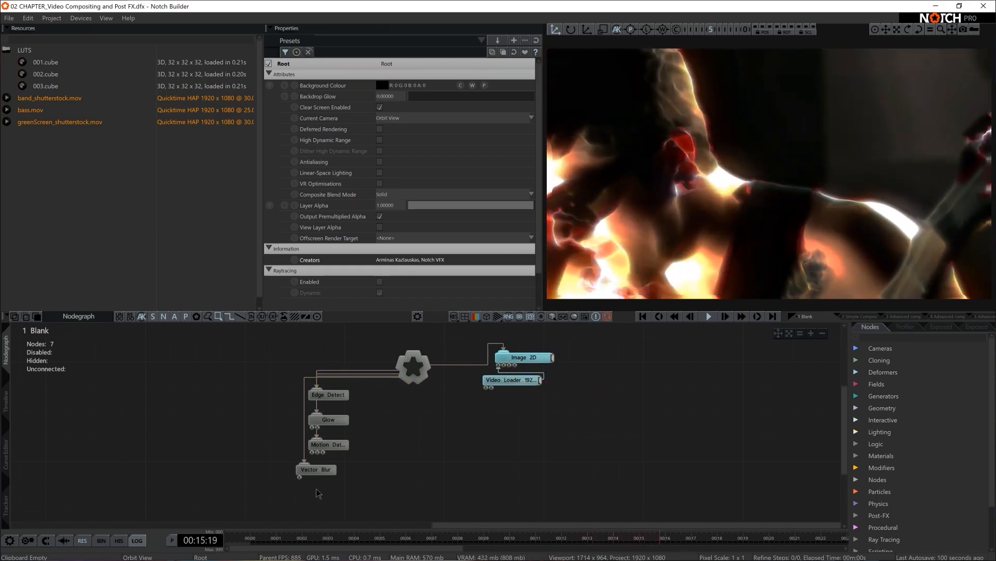
Show the timeline and solo its compositing and green screen keying layers one after another to preview each
click(5, 401)
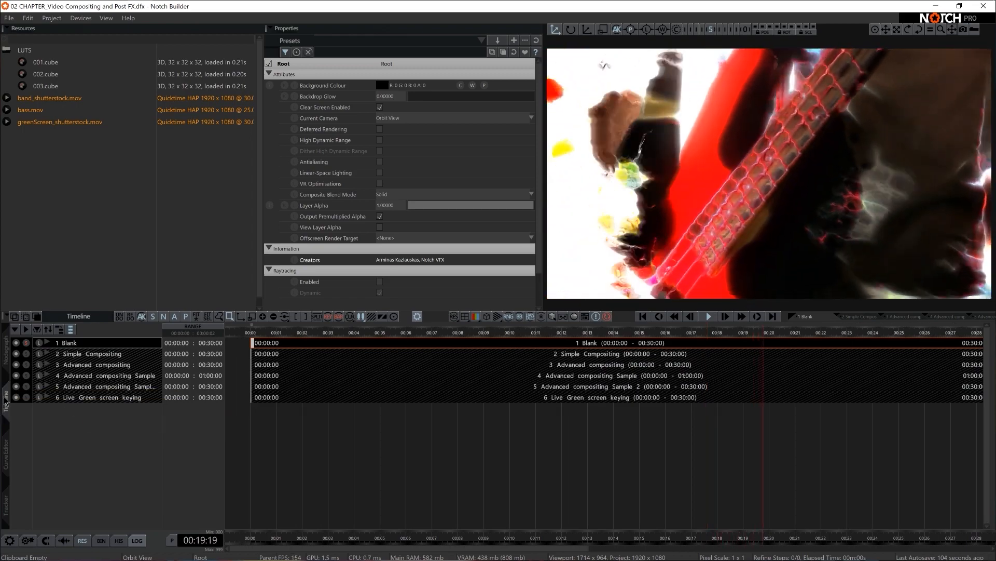
click(26, 353)
click(26, 364)
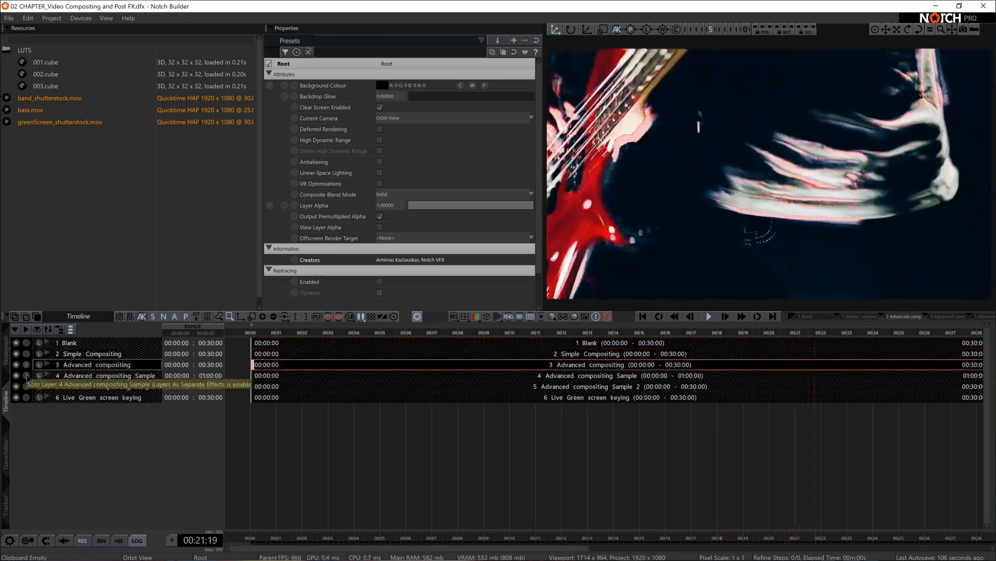
click(26, 386)
click(26, 397)
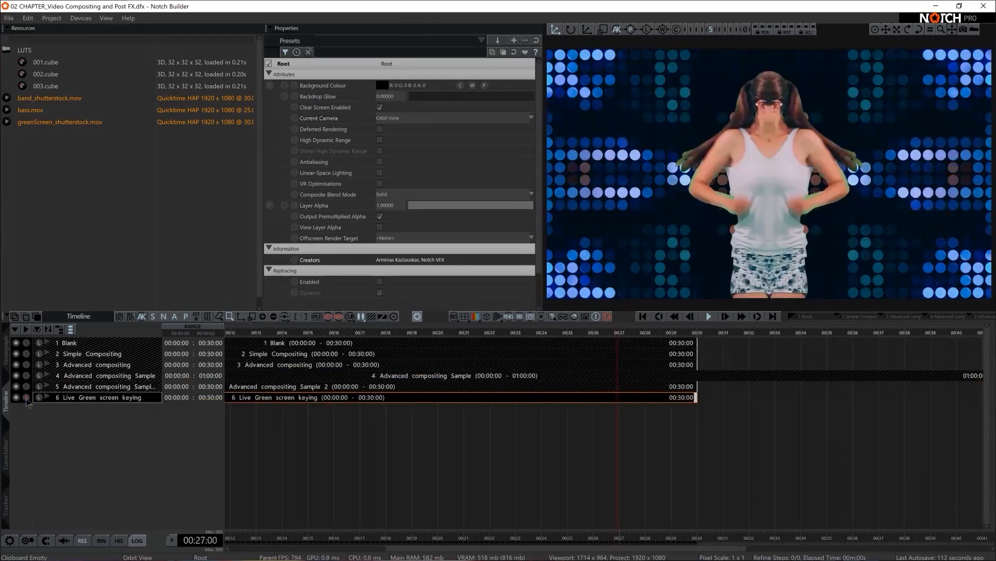
click(26, 387)
click(26, 375)
click(26, 365)
click(26, 353)
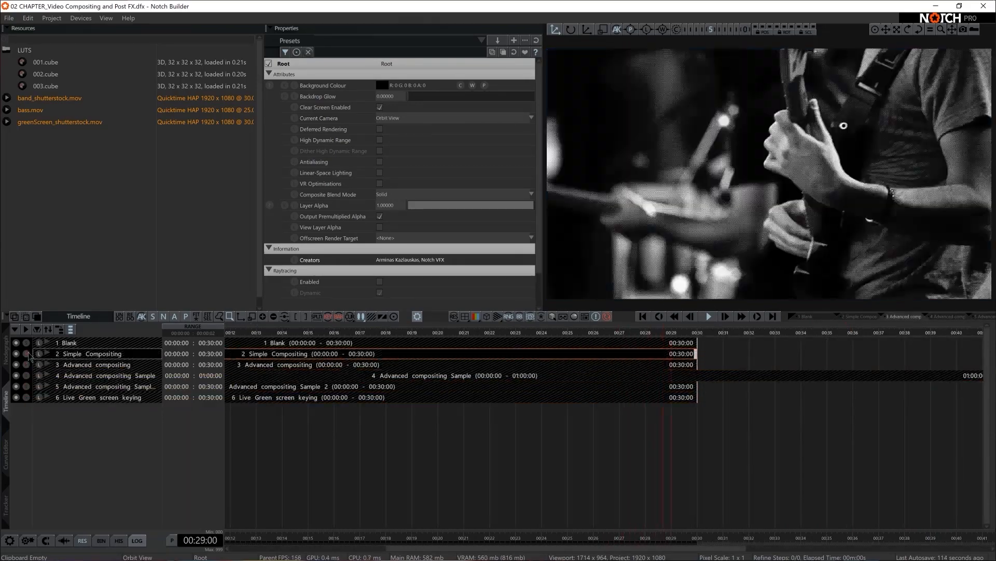
click(27, 364)
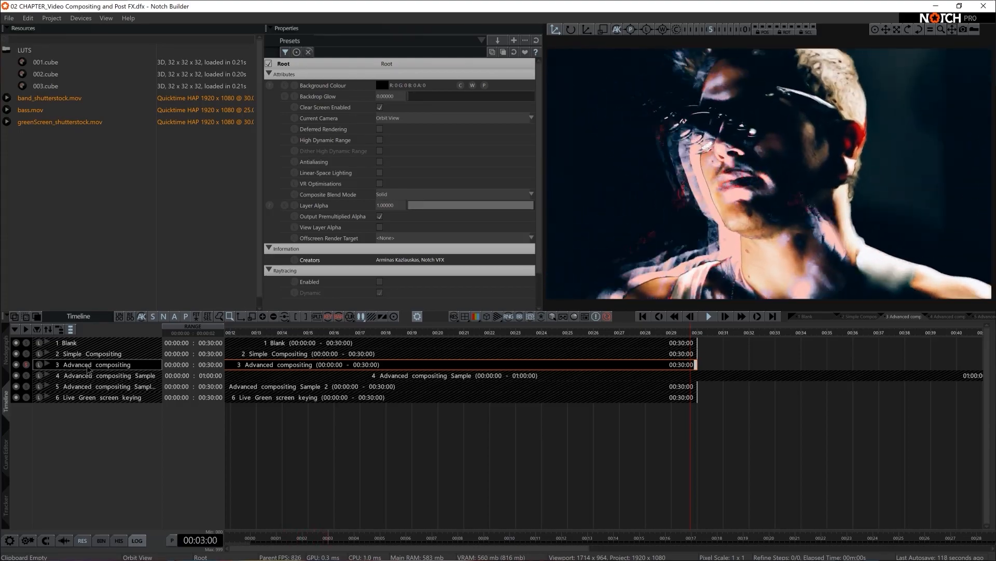
click(26, 375)
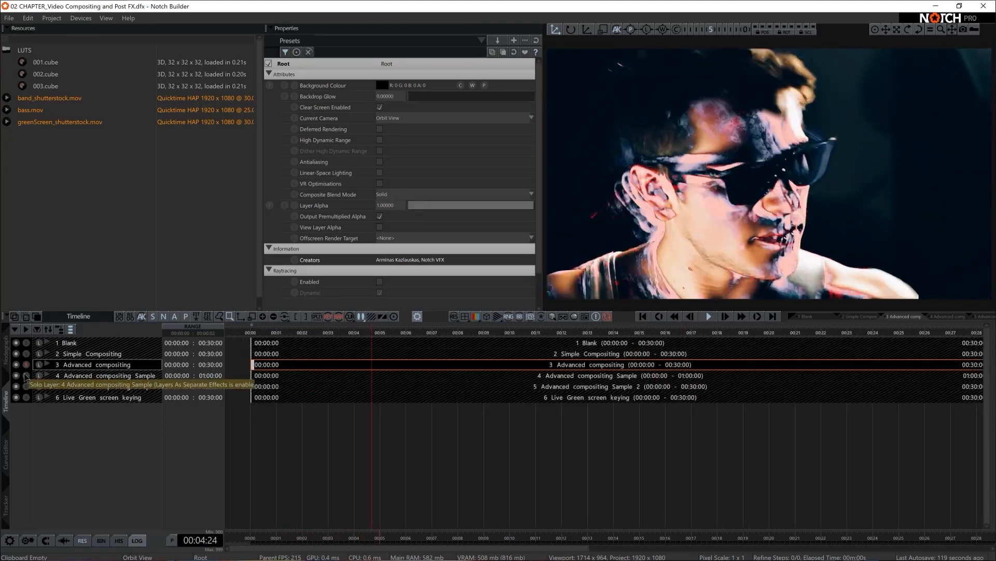
Solo the Simple Compositing, Advanced compositing and two Advanced compositing Sample layers in turn to compare their looks
click(26, 386)
click(26, 375)
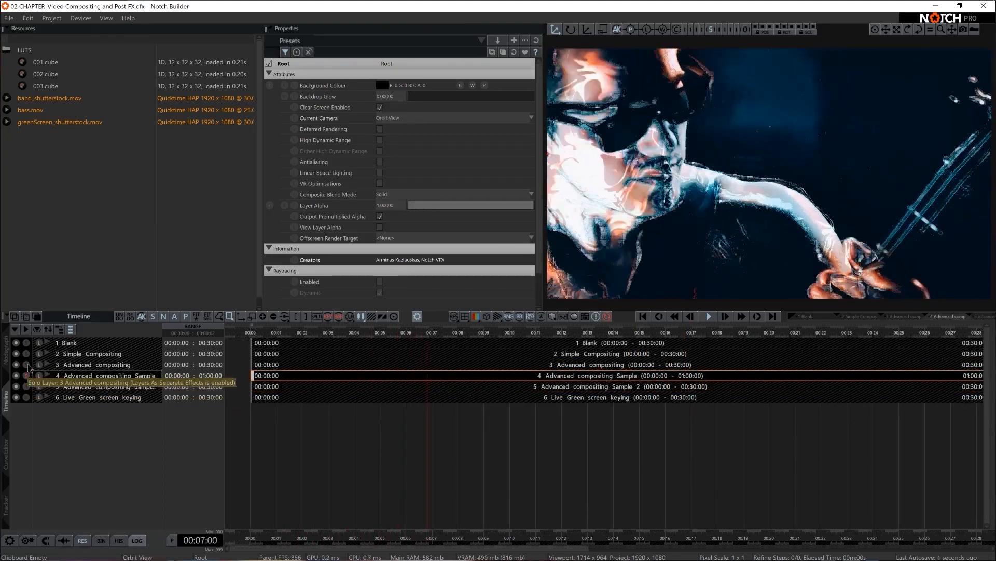
click(26, 364)
click(26, 353)
click(26, 365)
click(26, 375)
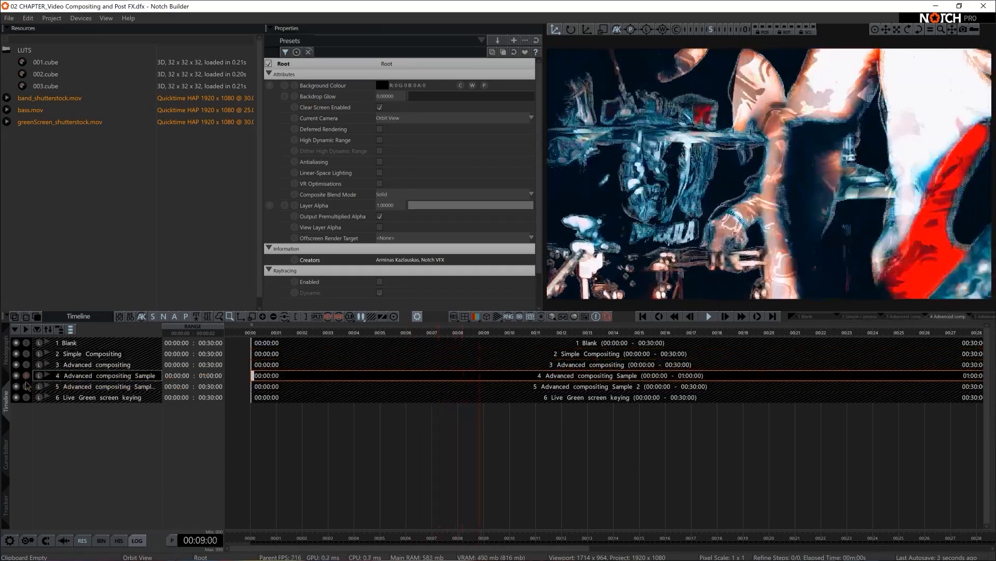
click(26, 386)
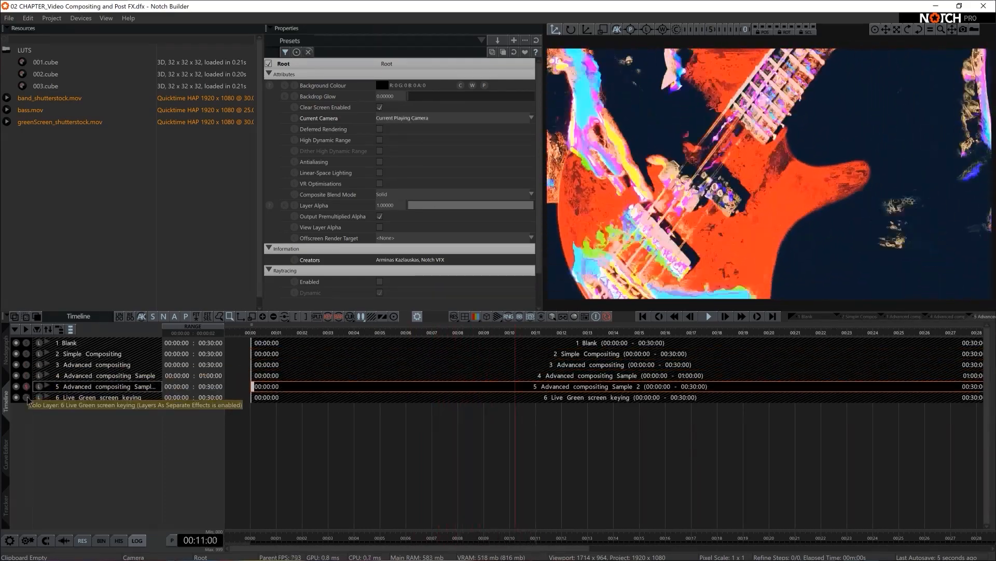
Insert a new layer named composite in the timeline and open its nodegraph
right_click(74, 425)
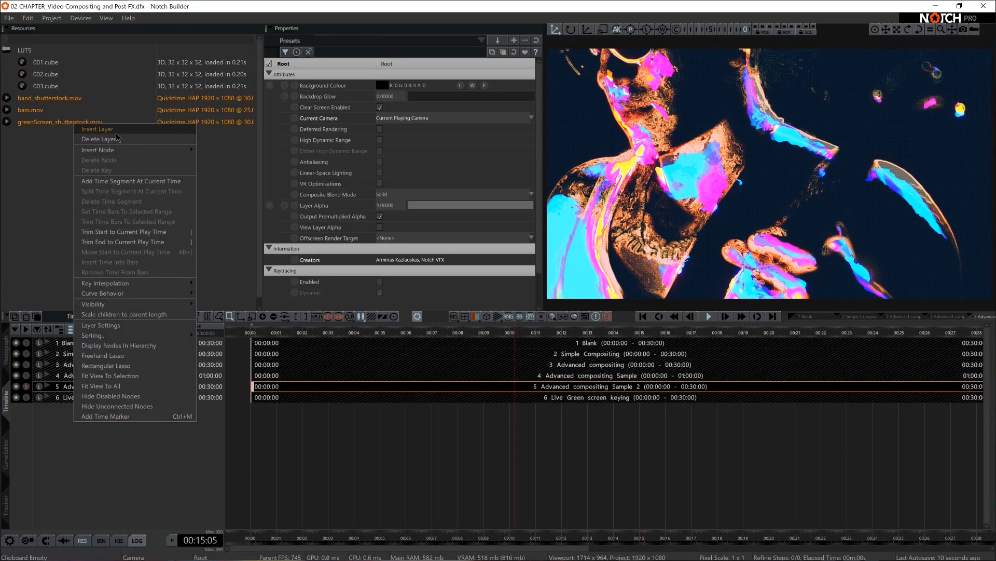
click(97, 128)
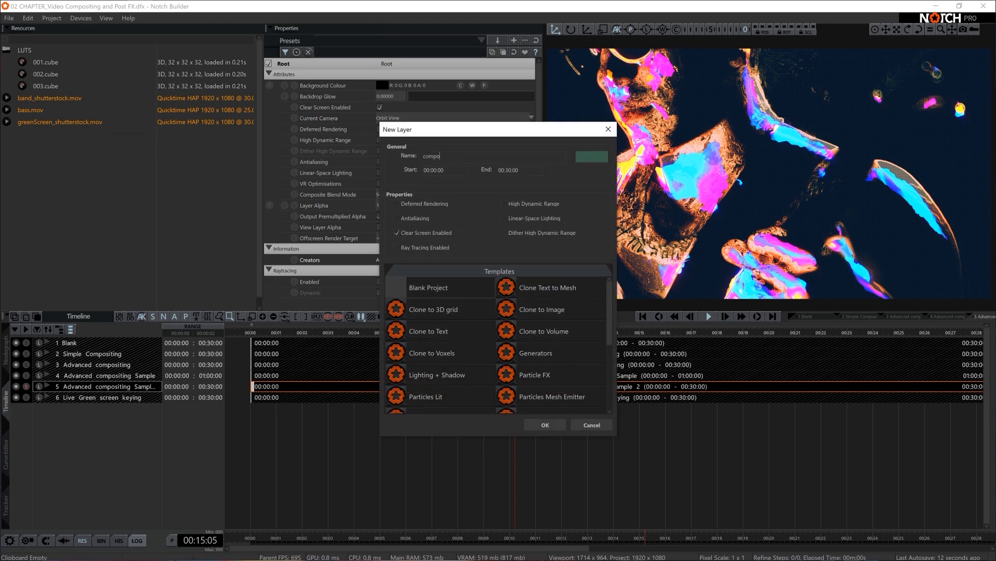
key(Return)
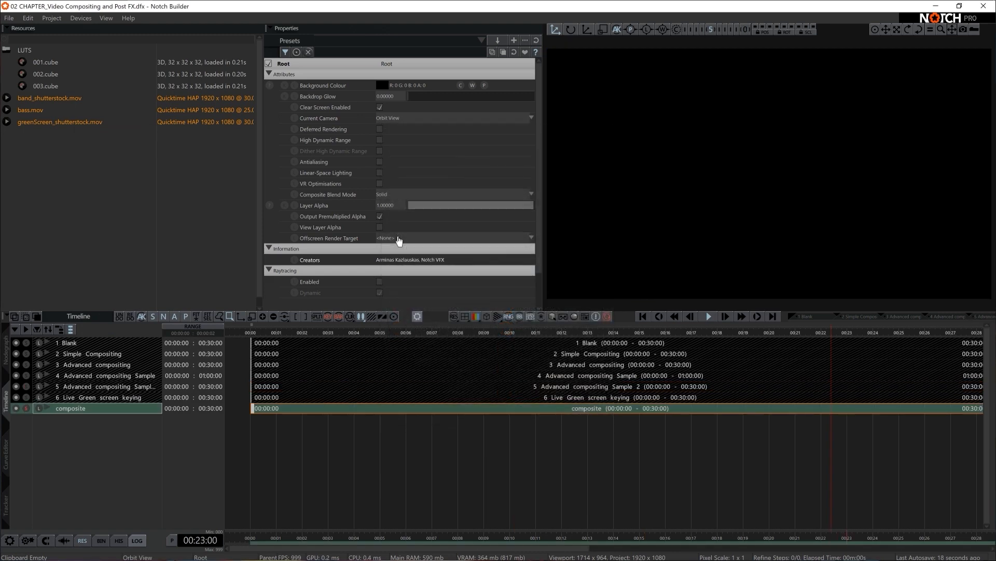
double_click(73, 409)
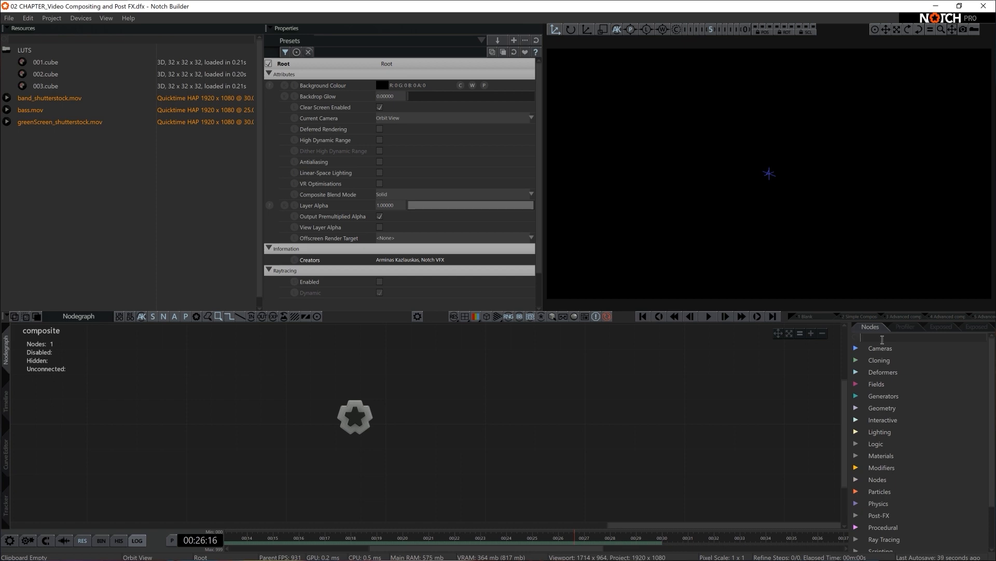
Add an Image 2D node to the composite layer and connect it to the root
text(i)
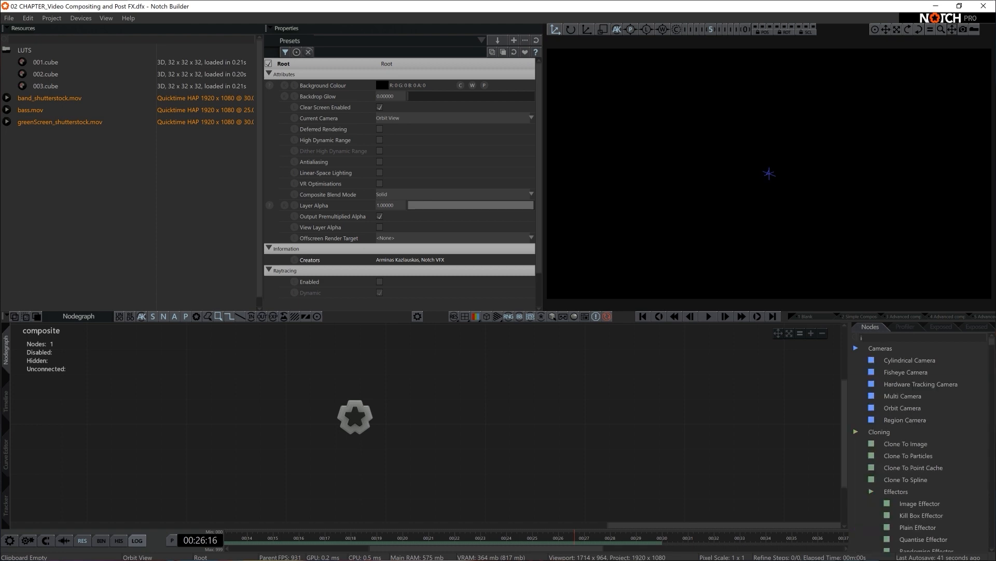
text(mage )
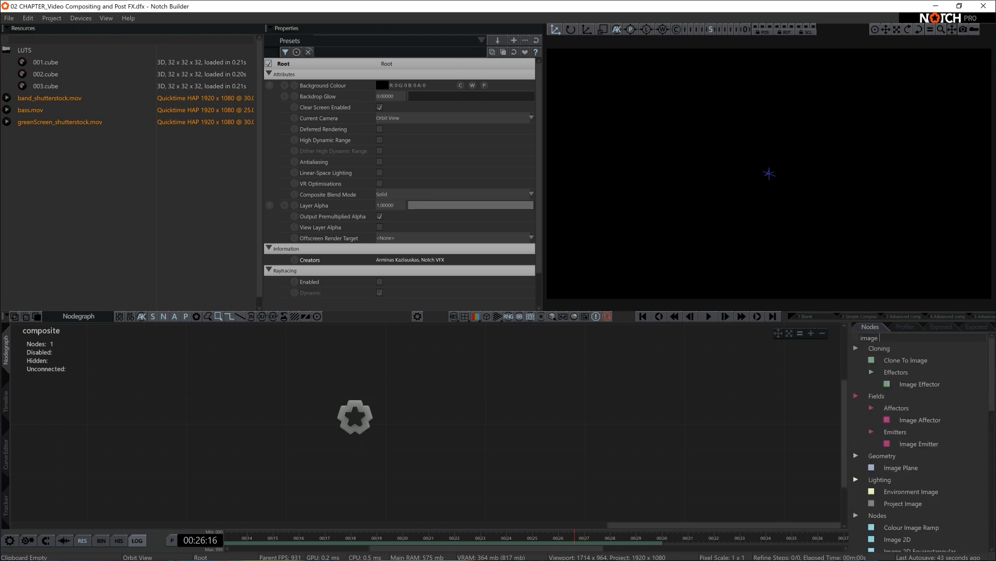
text(2d)
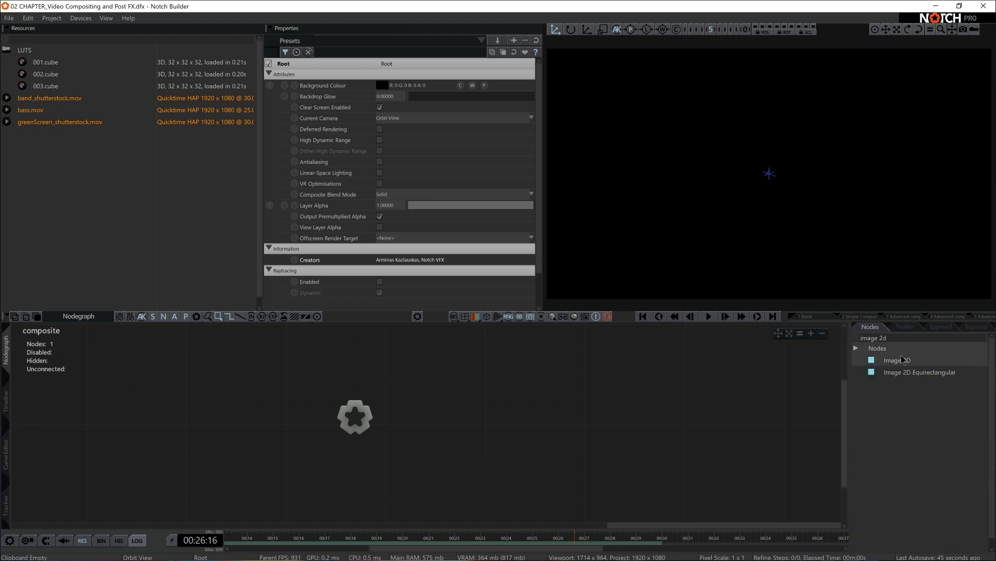
drag(484, 408, 417, 410)
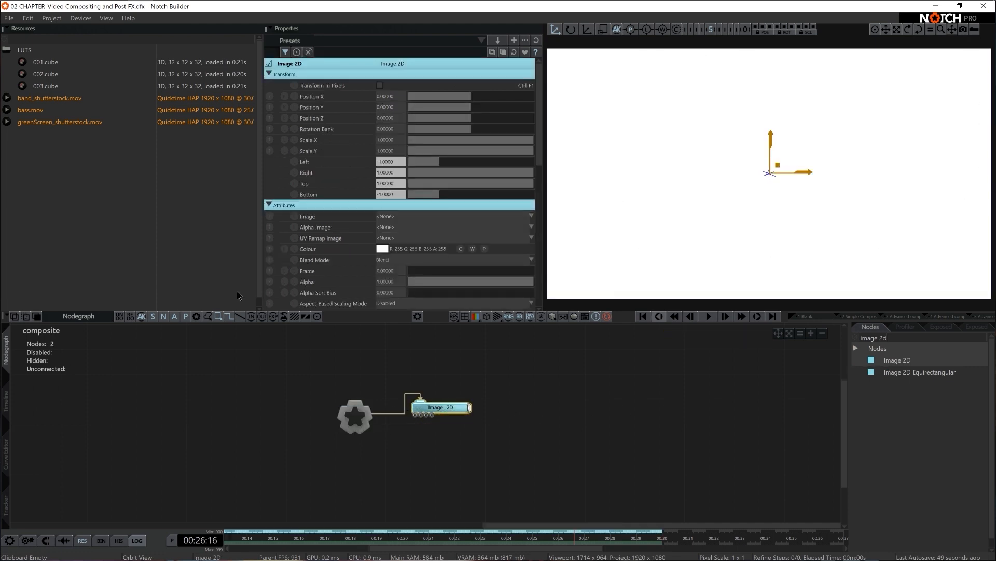
Add bass.mov as a Video Loader, connect it to the Image 2D's video input and move the loader farther left
middle_drag(401, 391, 402, 375)
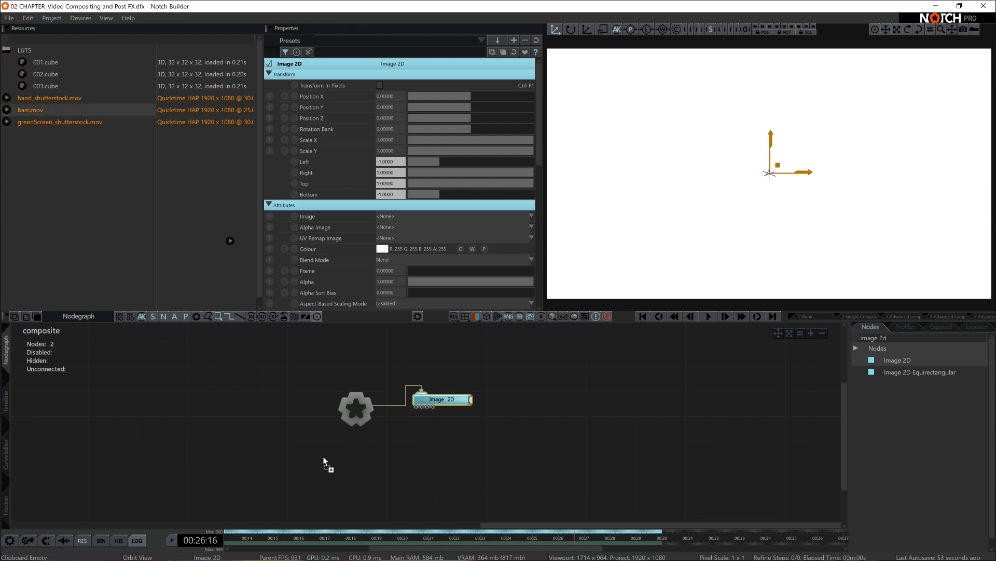
drag(324, 460, 325, 460)
drag(413, 411, 416, 407)
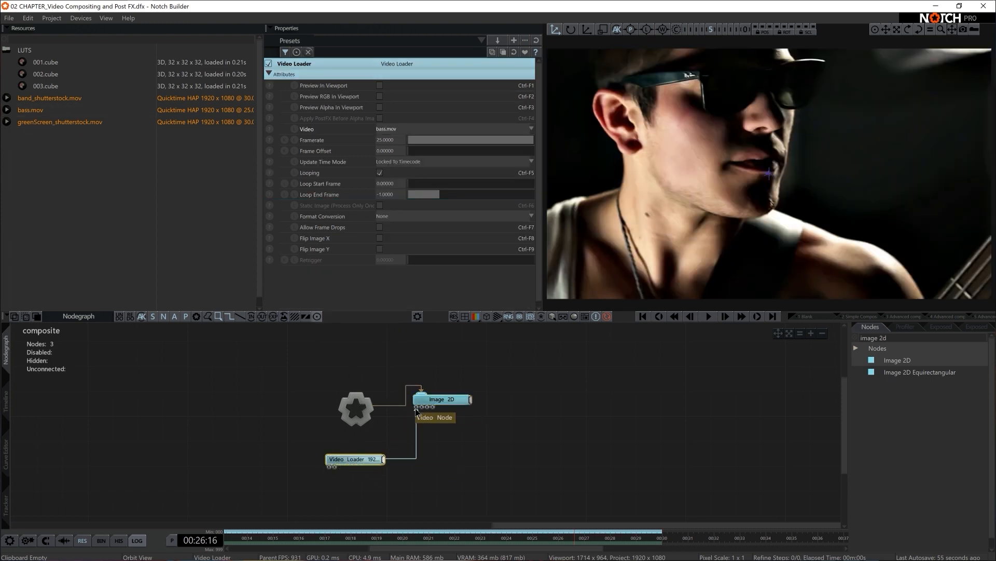
middle_drag(426, 444, 474, 424)
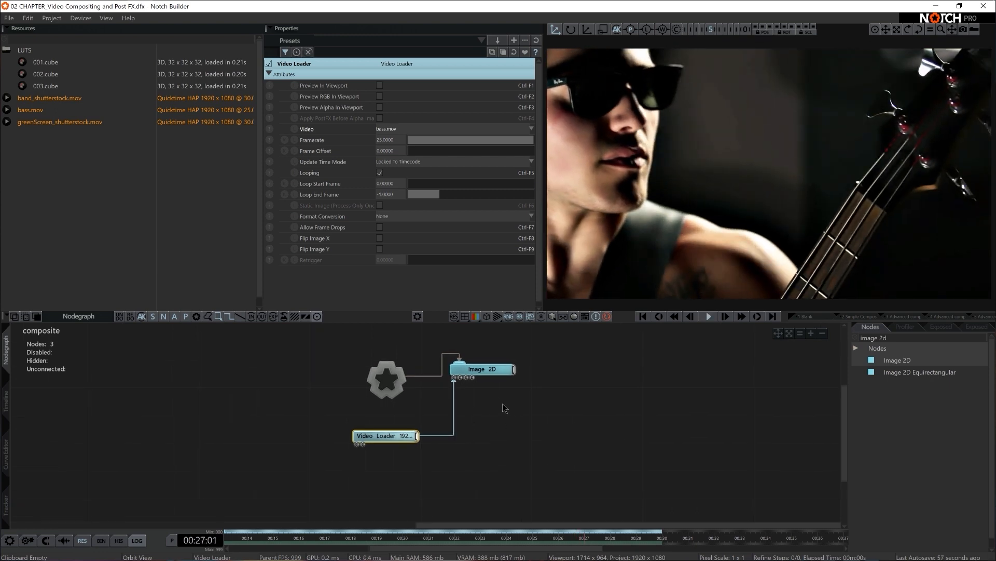
drag(406, 434, 366, 437)
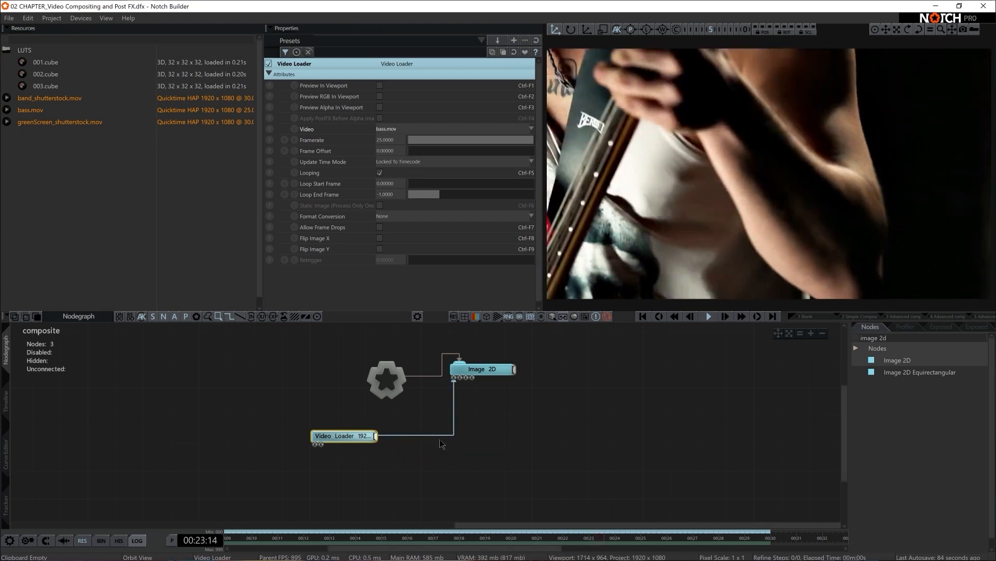
Insert a Video Null between the Video Loader and the Image 2D, with its output feeding the Image 2D's video input
middle_drag(436, 471, 392, 471)
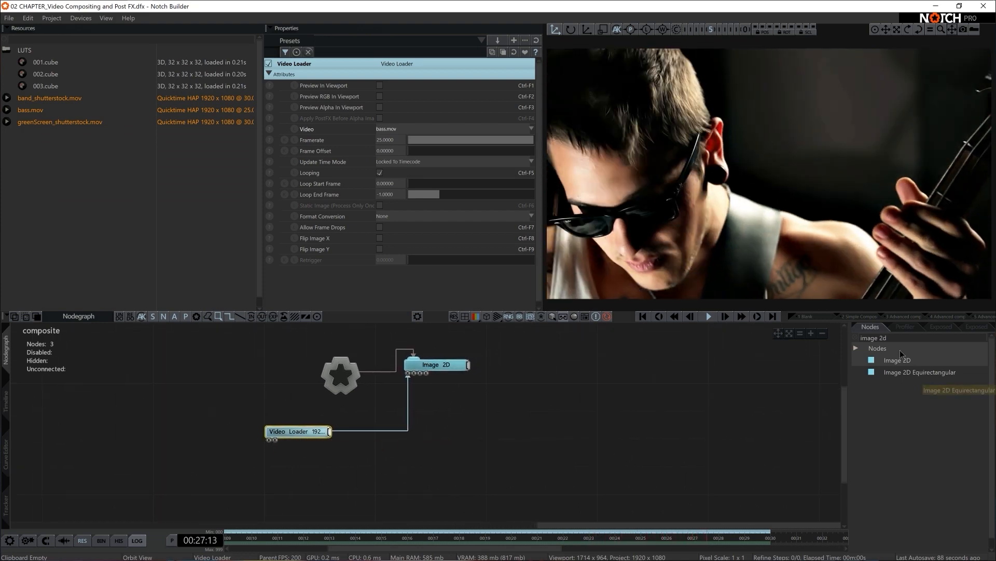
click(903, 335)
text(null)
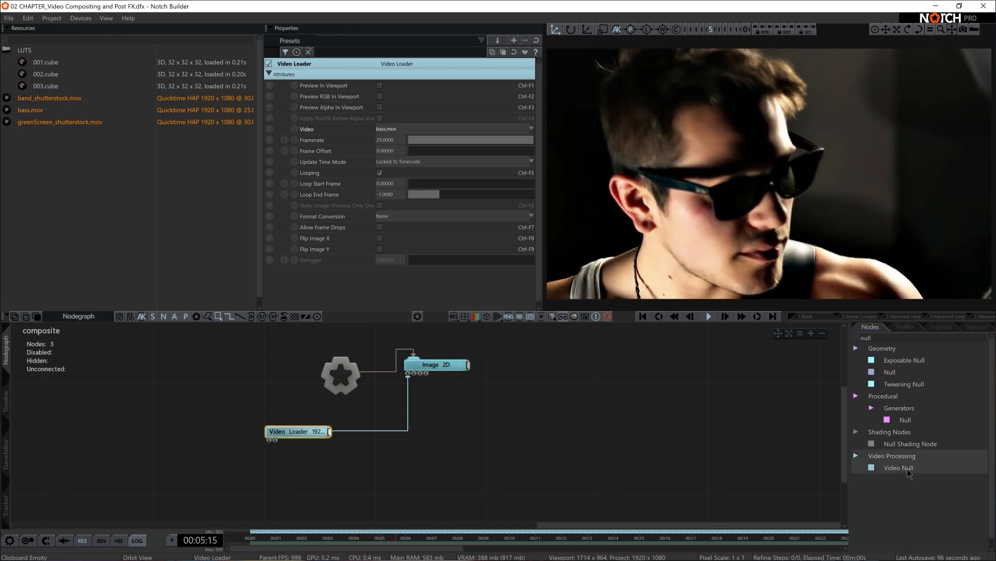
drag(881, 469, 388, 447)
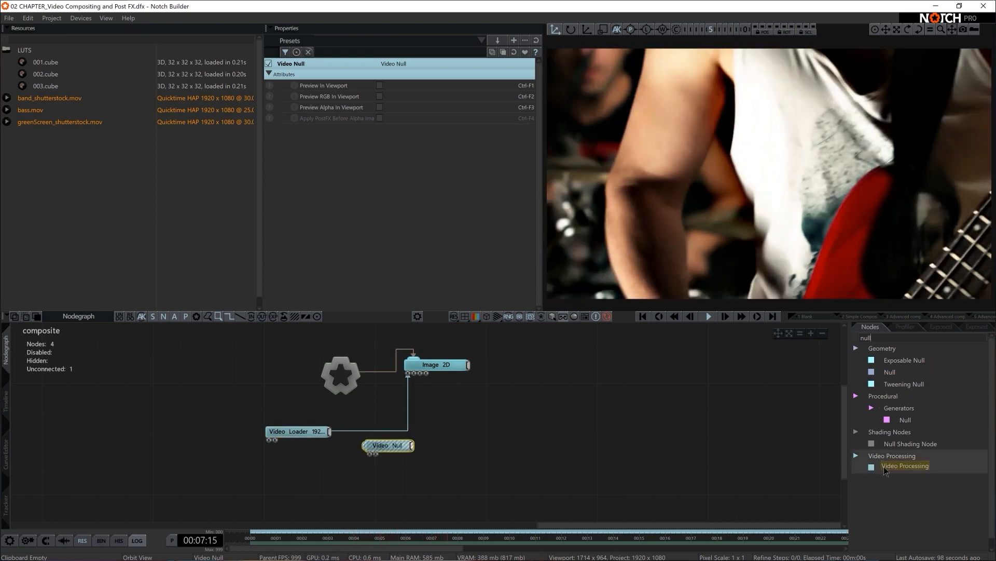
click(438, 448)
click(399, 432)
drag(398, 446, 398, 433)
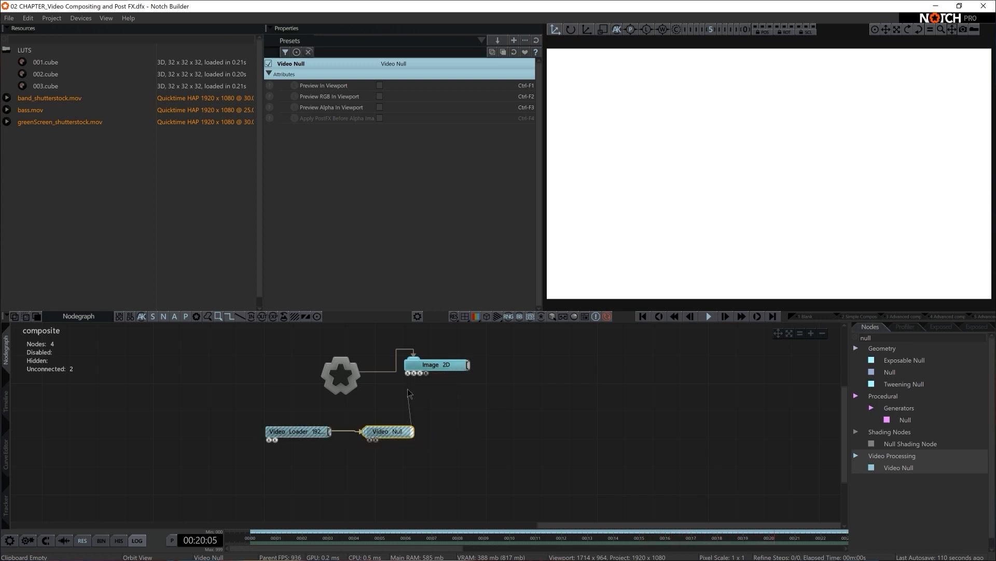
drag(409, 377, 409, 374)
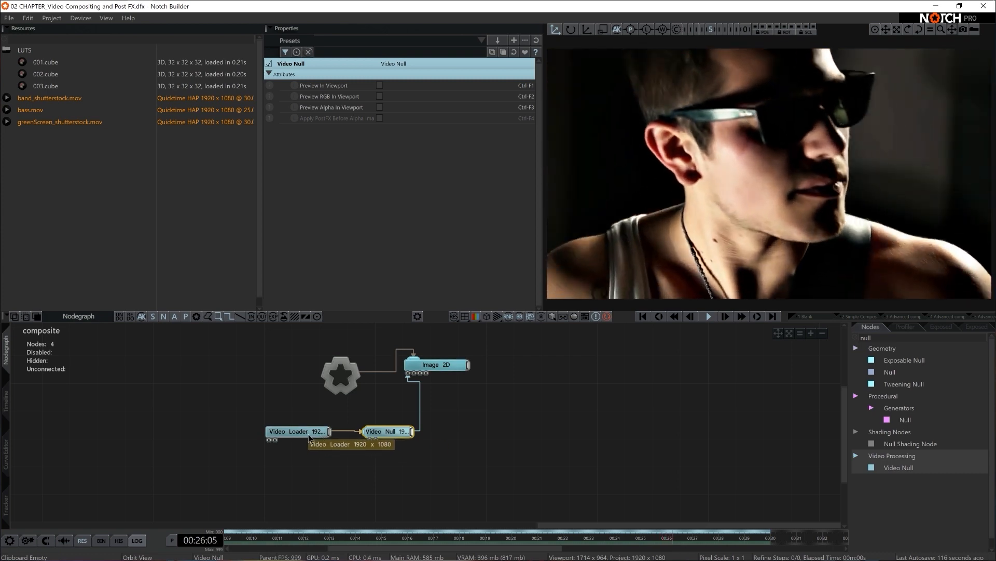
Move the Video Loader farther from the Video Null and show preview thumbnails on both nodes
drag(309, 437, 290, 439)
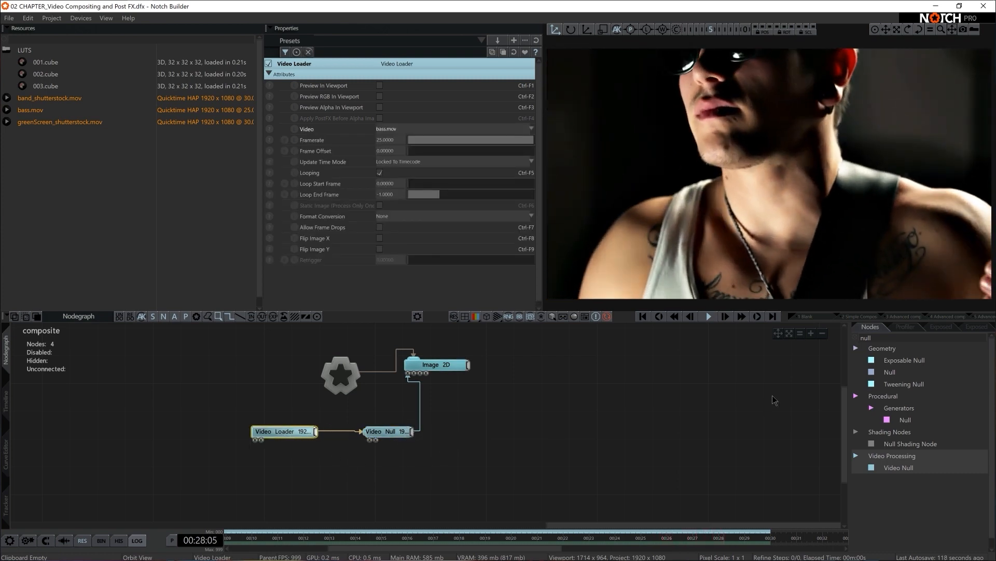
click(382, 432)
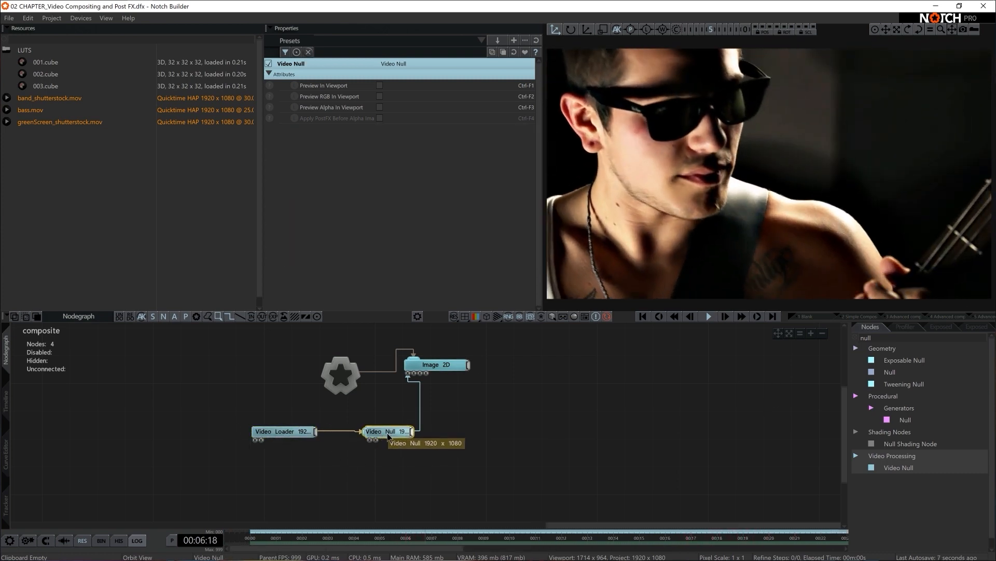
click(299, 437)
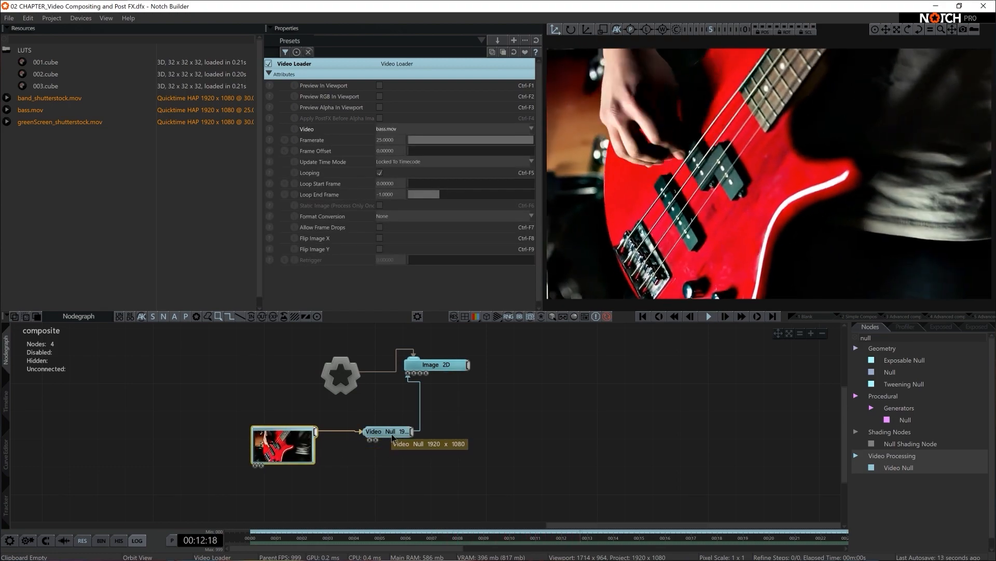
click(393, 437)
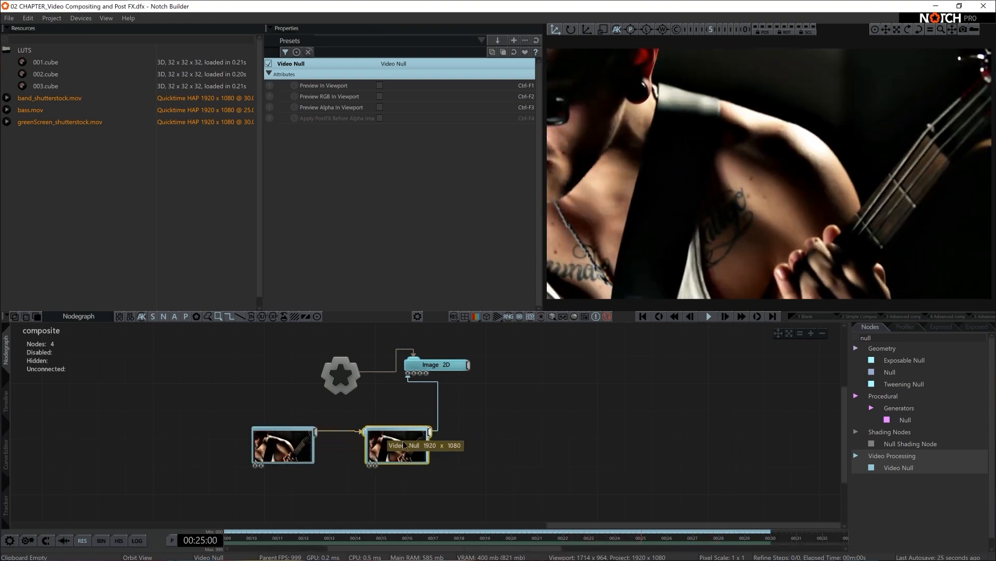
Add a comment reading "video loader" and align it above the Video Loader node
text(comm)
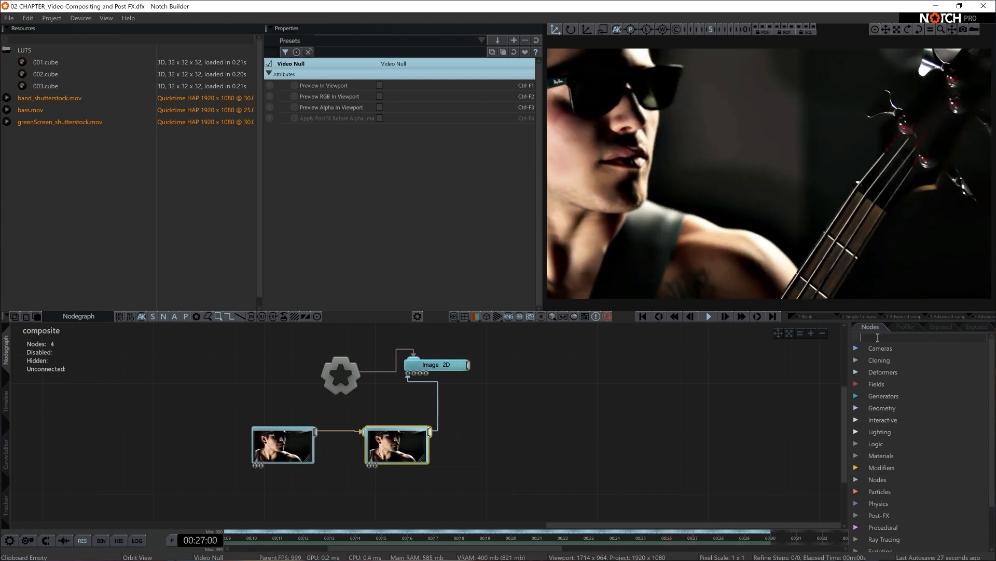
drag(922, 363, 766, 379)
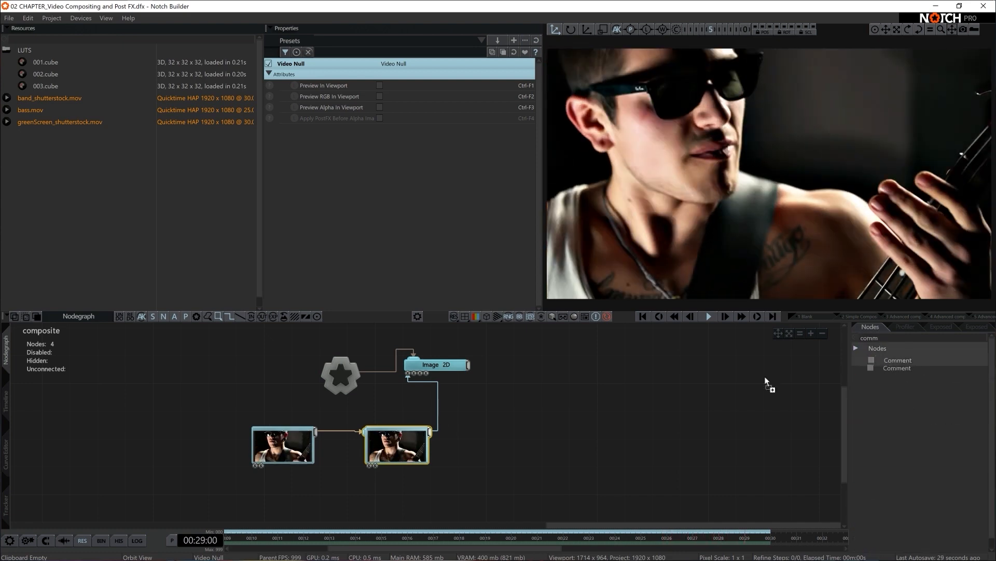
drag(262, 418, 273, 420)
click(403, 83)
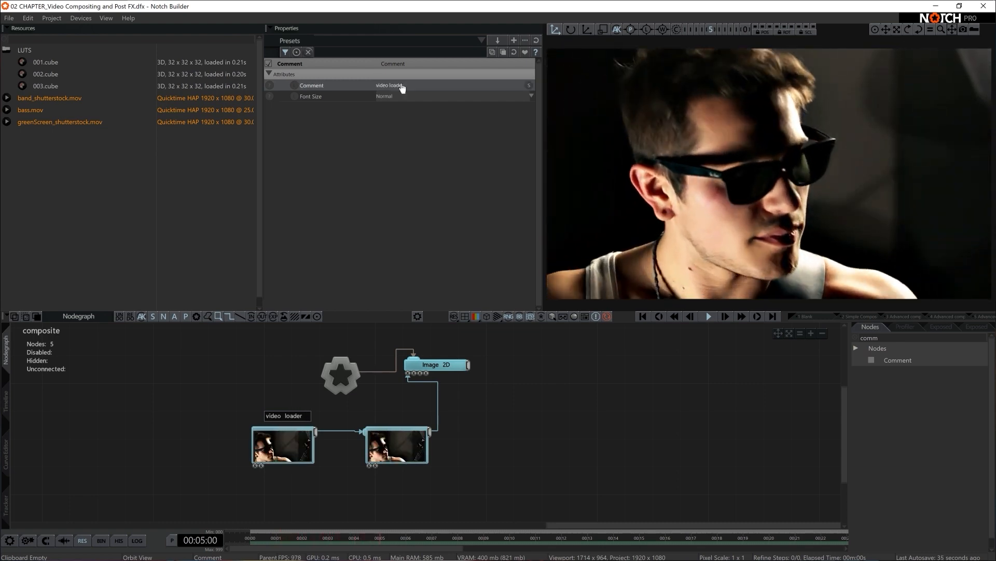
drag(294, 417, 280, 416)
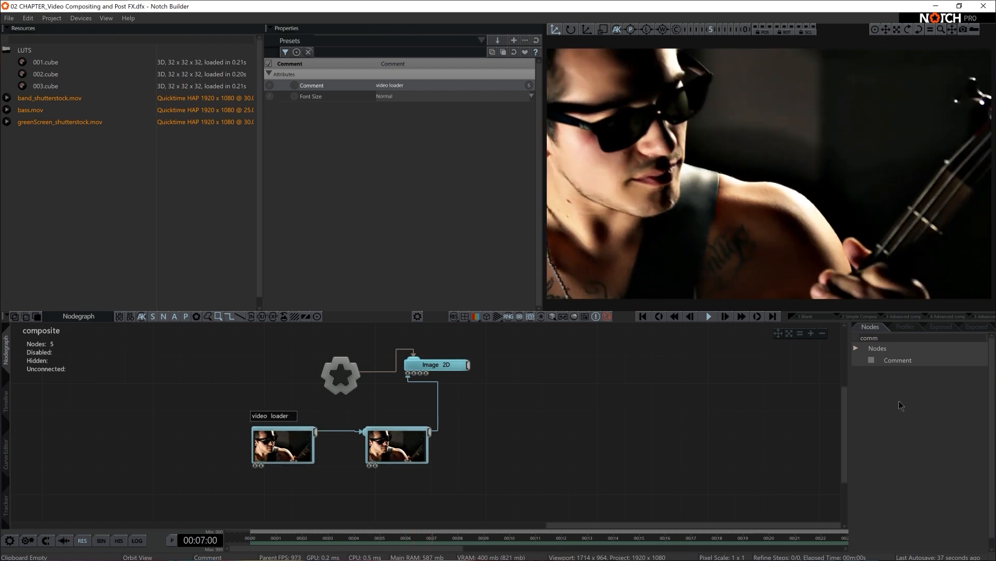
Add a second comment reading "video null 1" above the Video Null node
drag(916, 362, 375, 415)
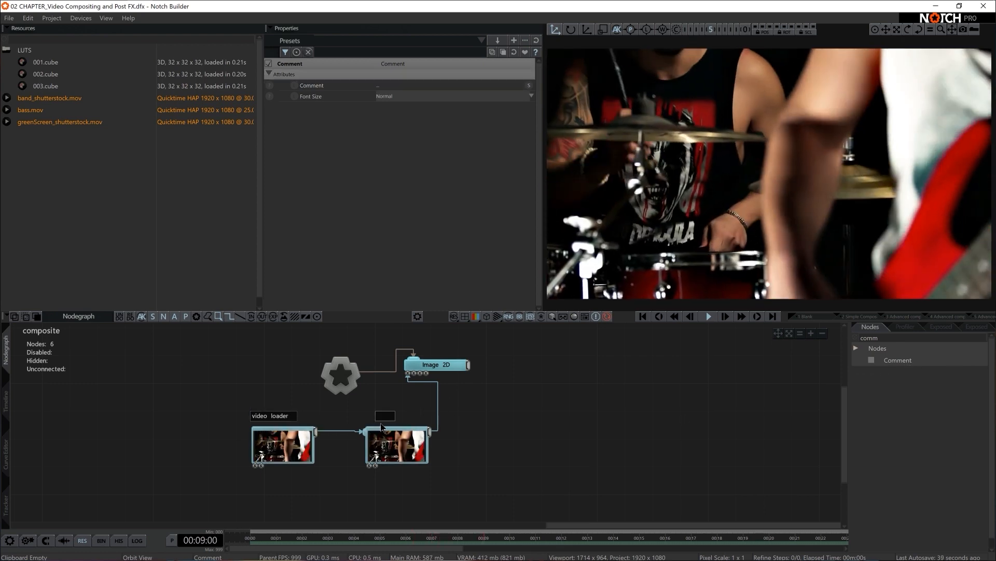
click(391, 87)
text(vi)
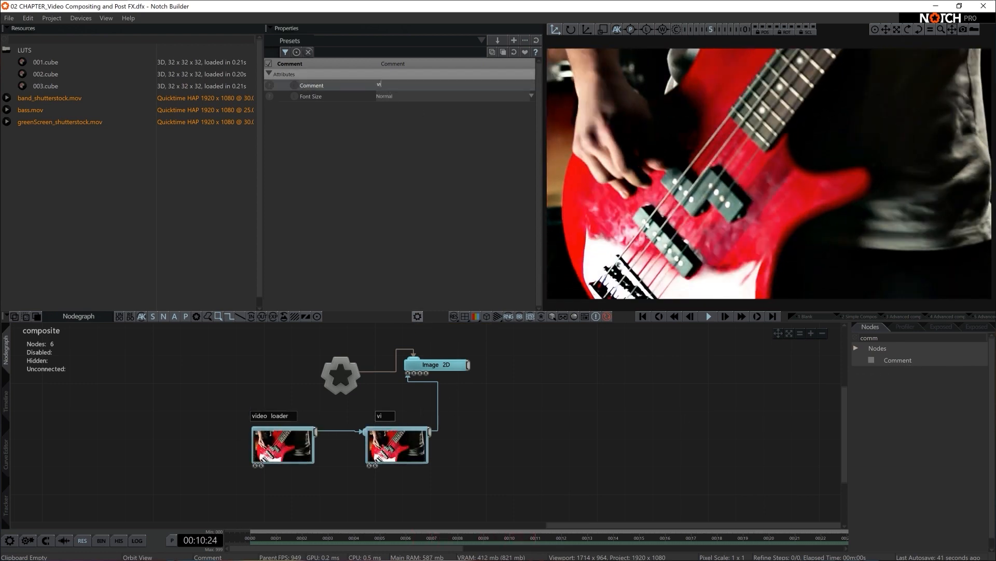
text(deo nul)
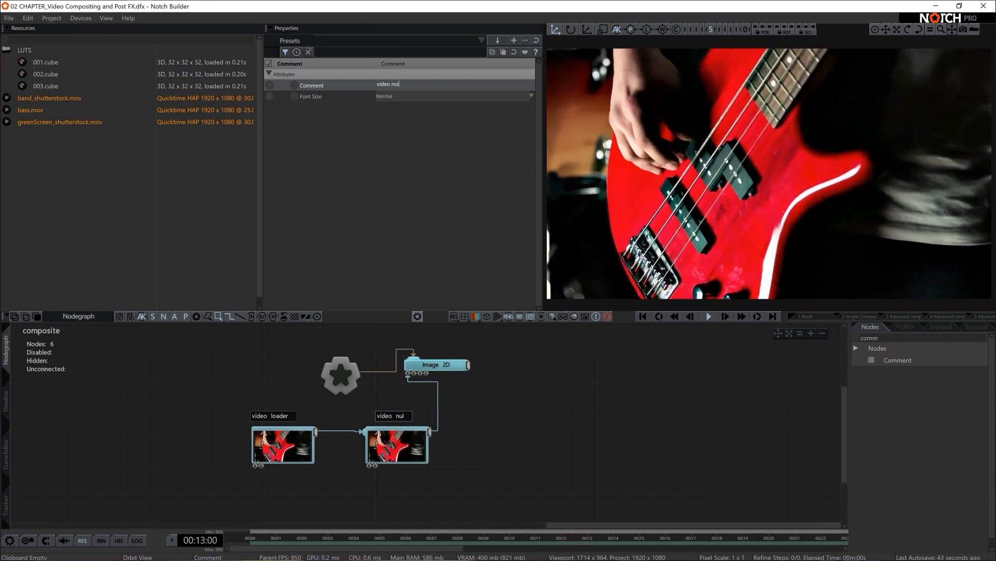
text(l 1)
key(Return)
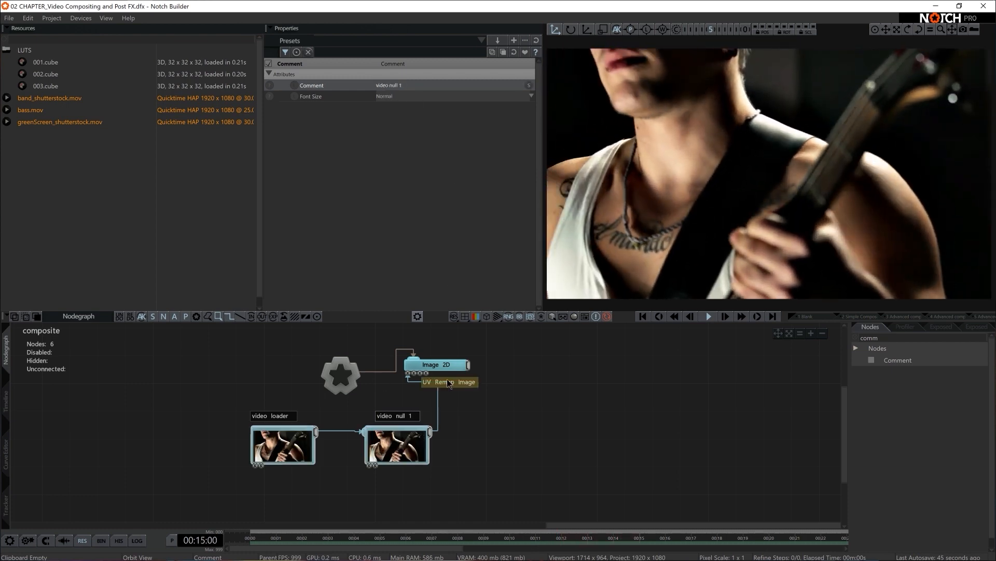
Add an Edge Detect node below the Video Null
double_click(899, 335)
key(BackSpace)
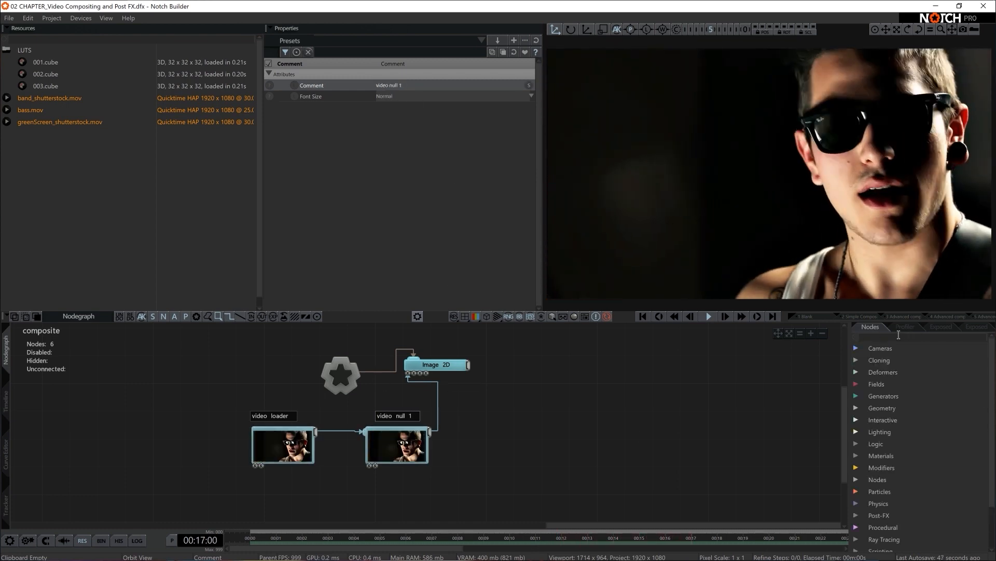
text(edge)
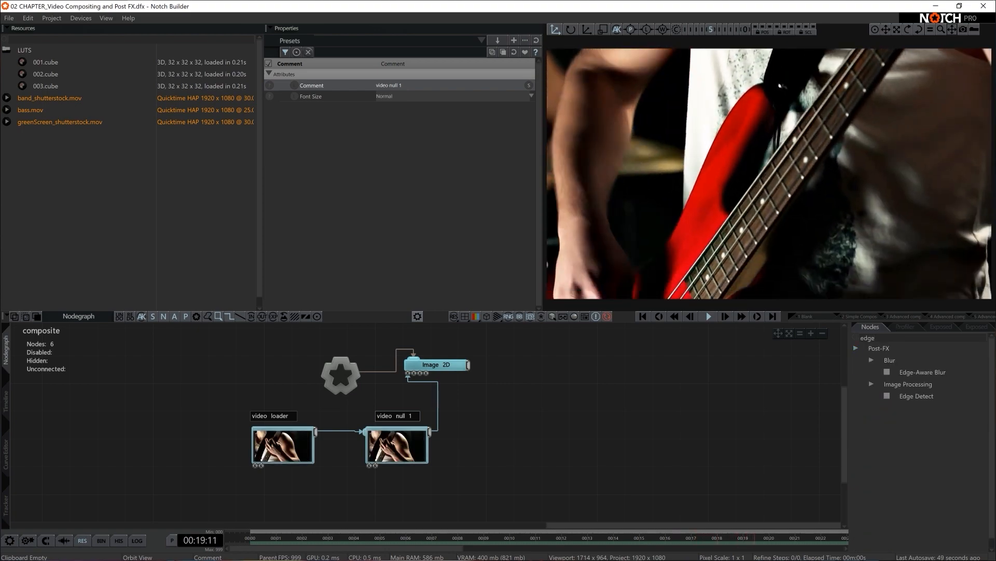
drag(917, 395, 366, 488)
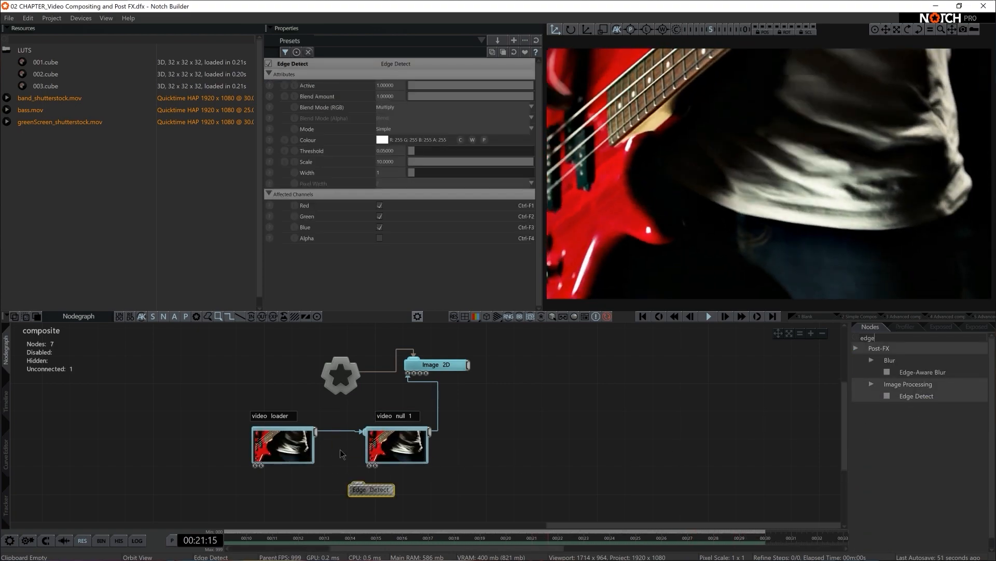
Reposition the Edge Detect node slightly and connect it to the Video Loader's output
middle_drag(340, 450, 422, 436)
drag(440, 474, 427, 474)
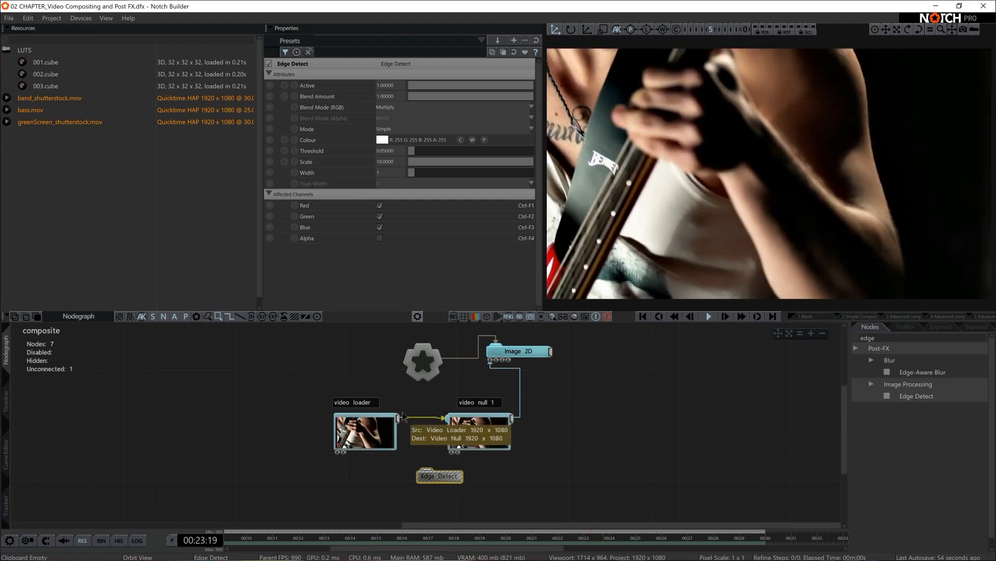
drag(397, 418, 438, 473)
scroll(595, 476, up, 2)
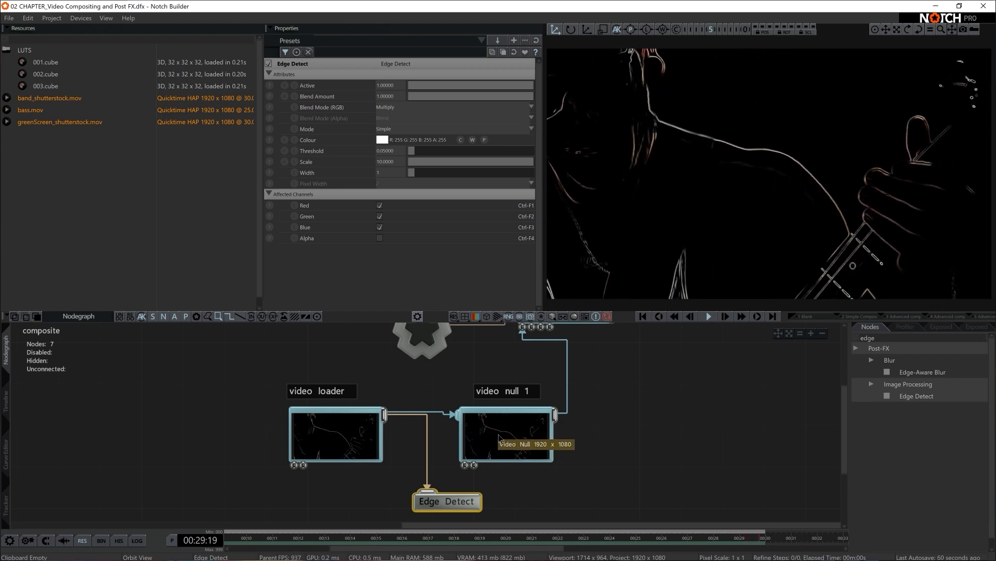
middle_drag(533, 411, 534, 423)
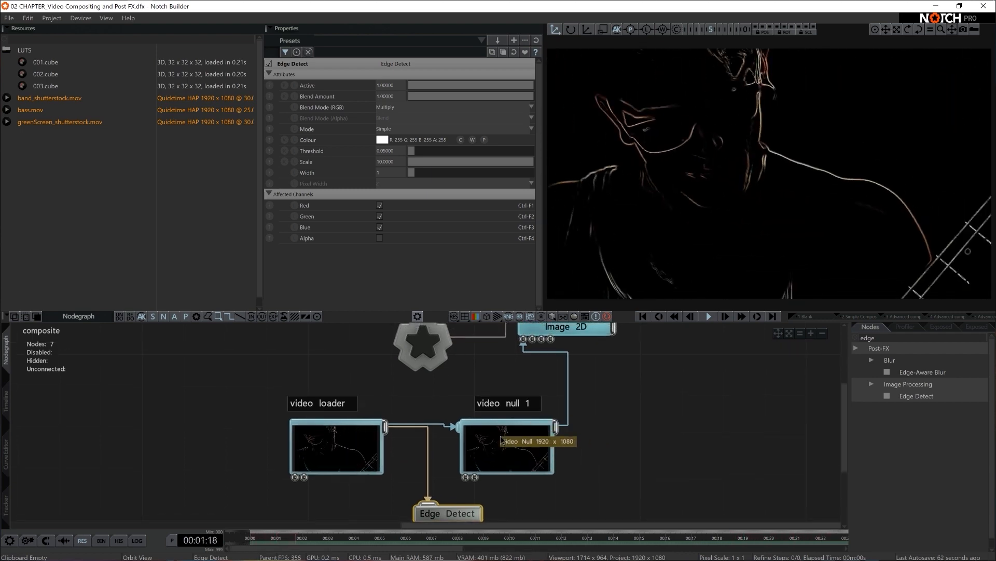
middle_drag(452, 502, 454, 479)
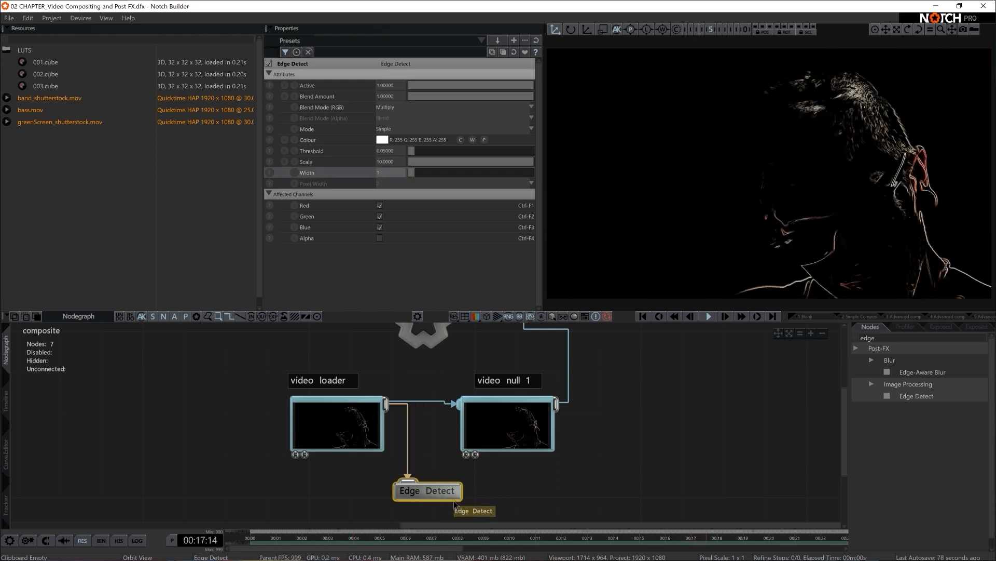
Set the Edge Detect width to 2
click(381, 172)
text(2)
key(Return)
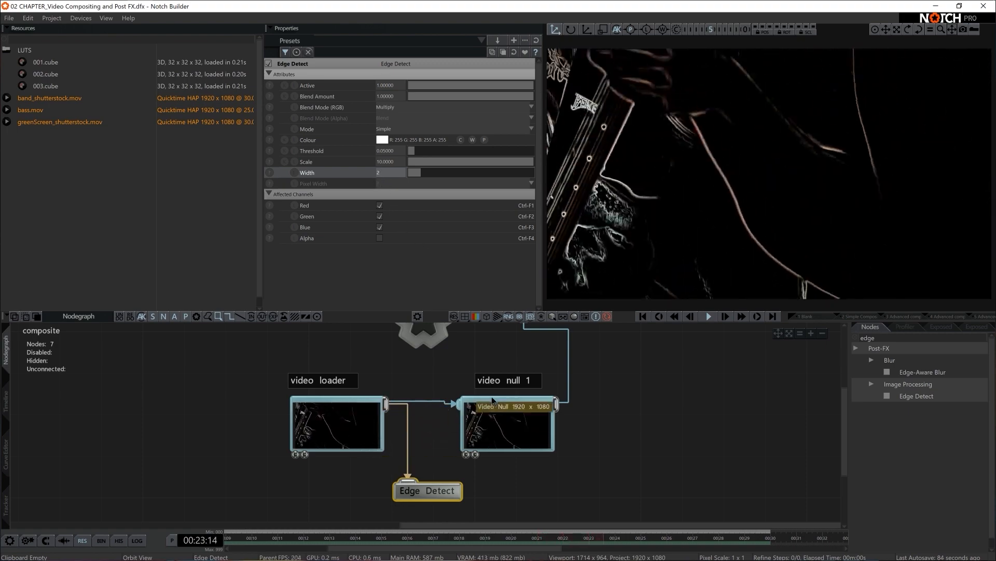
Disconnect Edge Detect from the Video Loader, move it beside video null 1 and connect it to that null's output
click(407, 457)
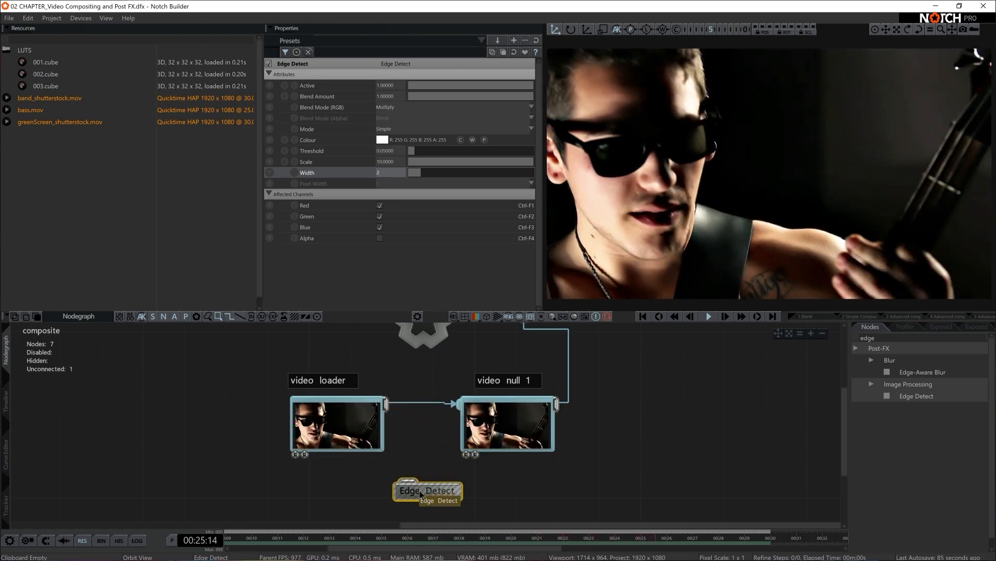
drag(420, 490, 606, 469)
drag(558, 404, 579, 465)
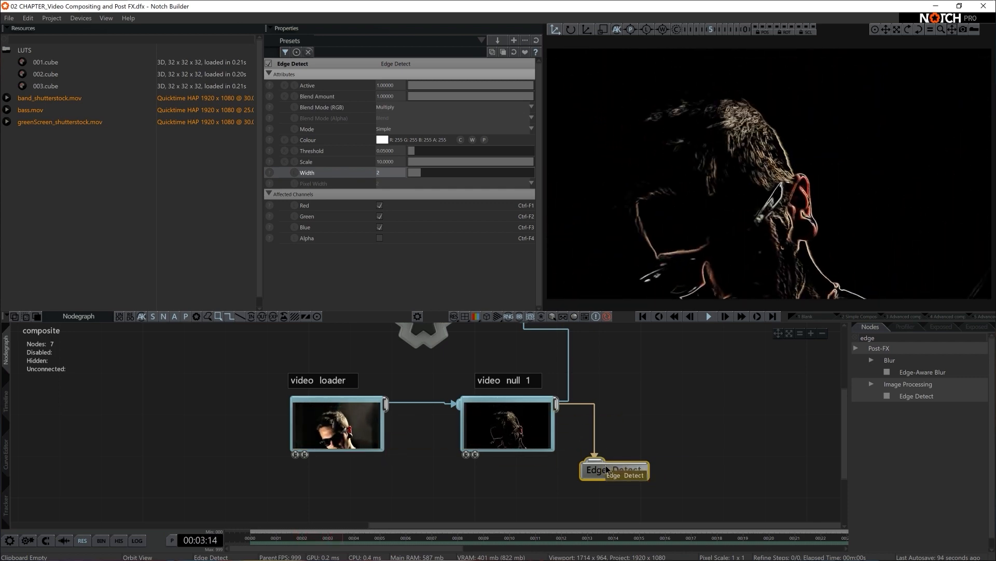
Set the Edge Detect colour to a saturated red (R 255, G 36, B 0) and move the node closer to video null 1
click(382, 139)
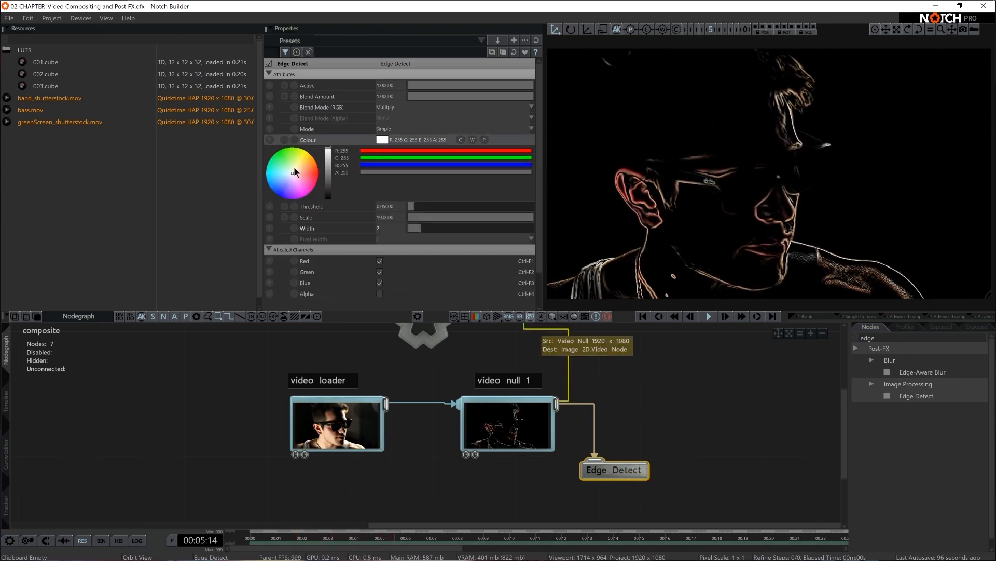
drag(294, 169, 318, 169)
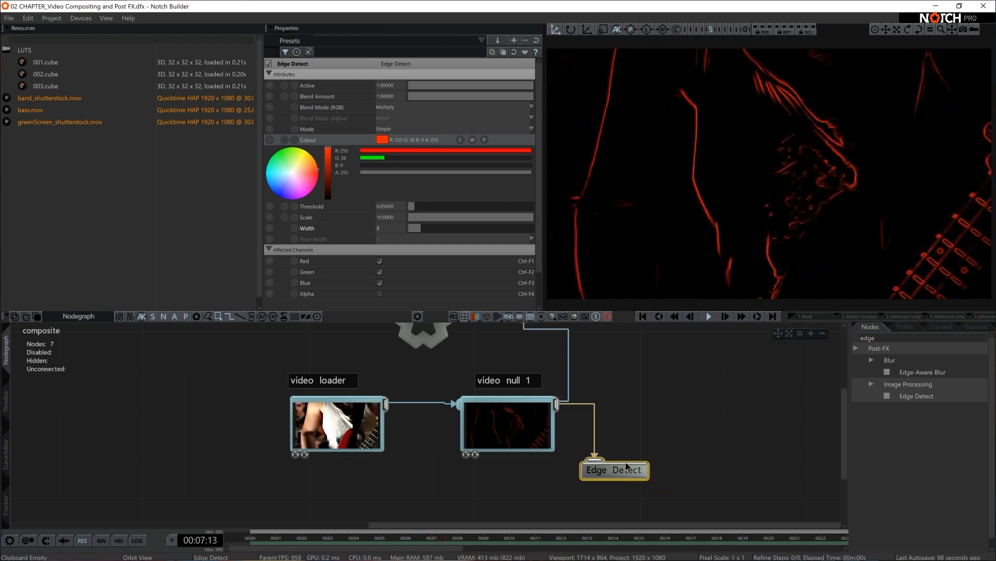
drag(626, 466, 626, 425)
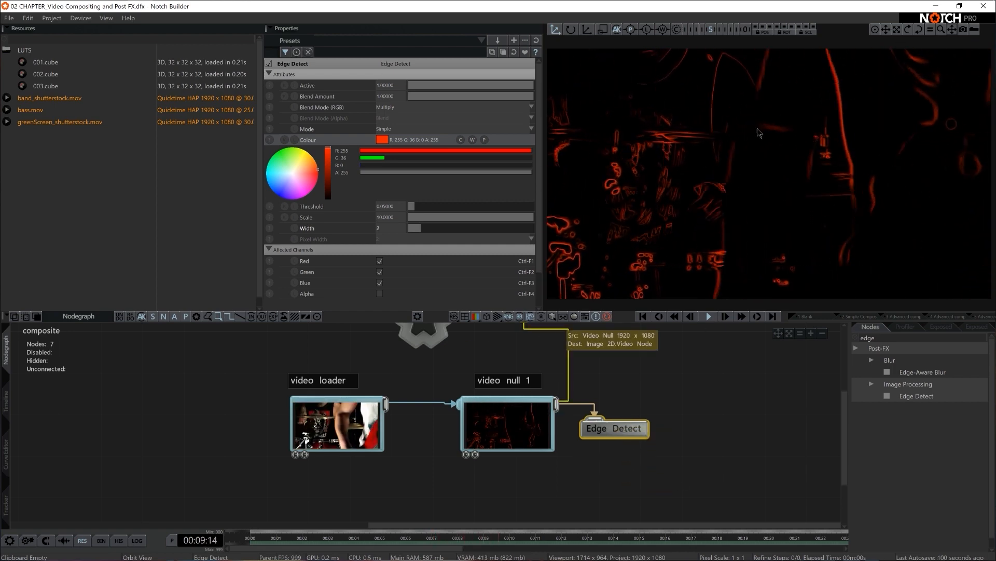
Add a Post-FX Dot Matrix node beneath Edge Detect in the same chain and reduce its resolution to about 68
double_click(884, 337)
key(BackSpace)
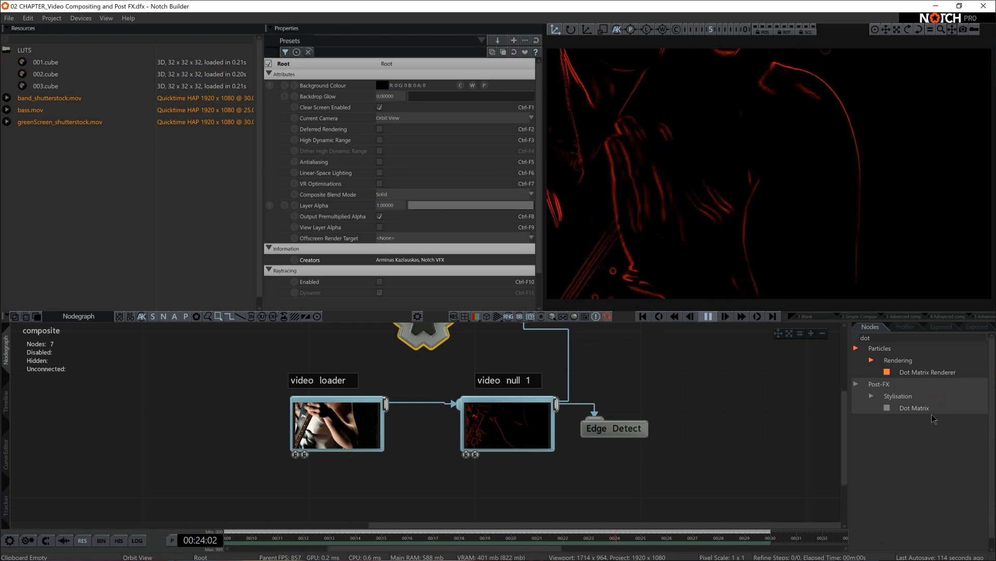
drag(932, 412, 602, 465)
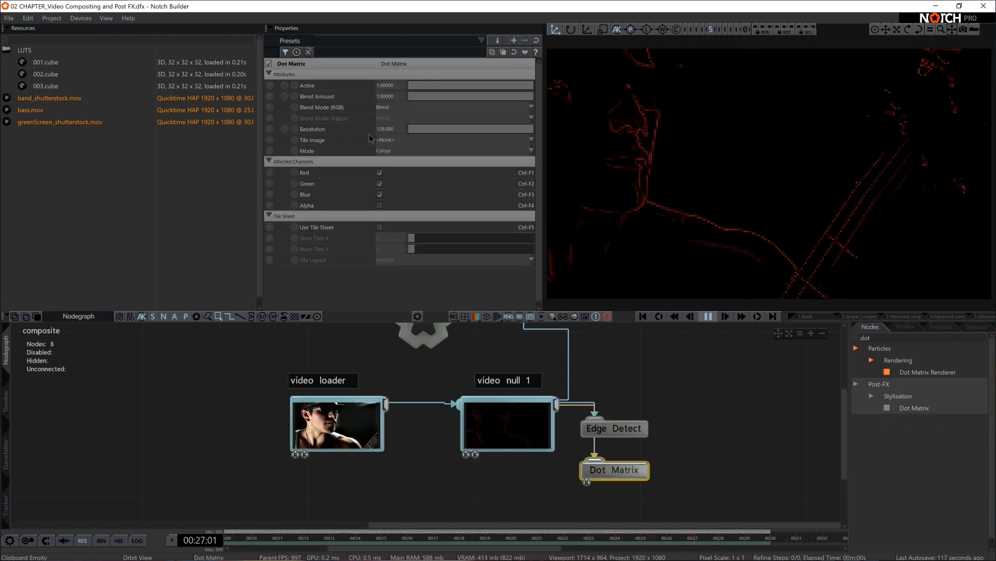
mouse_move(455, 130)
mouse_down()
mouse_move(490, 130)
mouse_move(445, 137)
mouse_up()
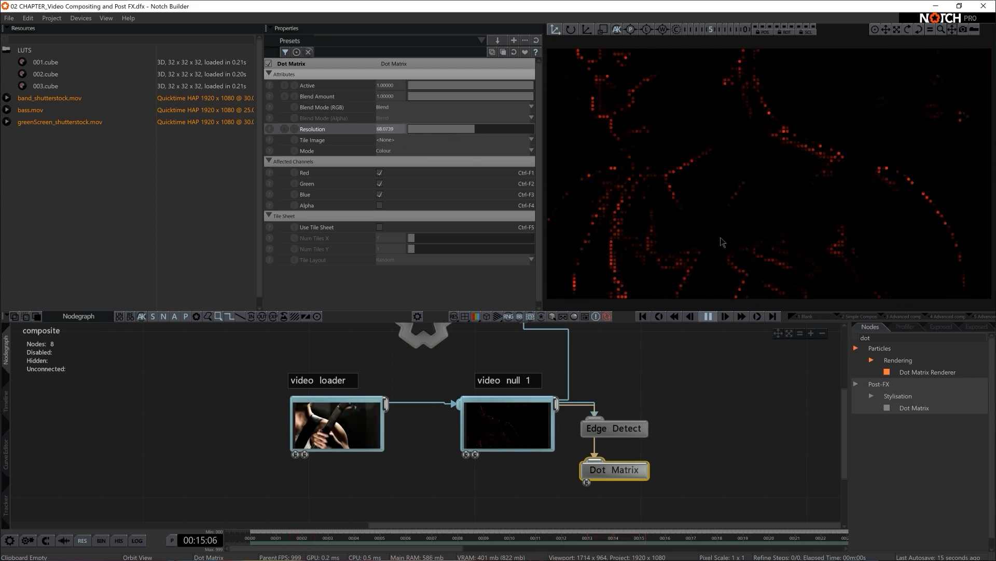
Add a second Video Null below the first one and feed it from the Video Loader's output
scroll(382, 415, down, 2)
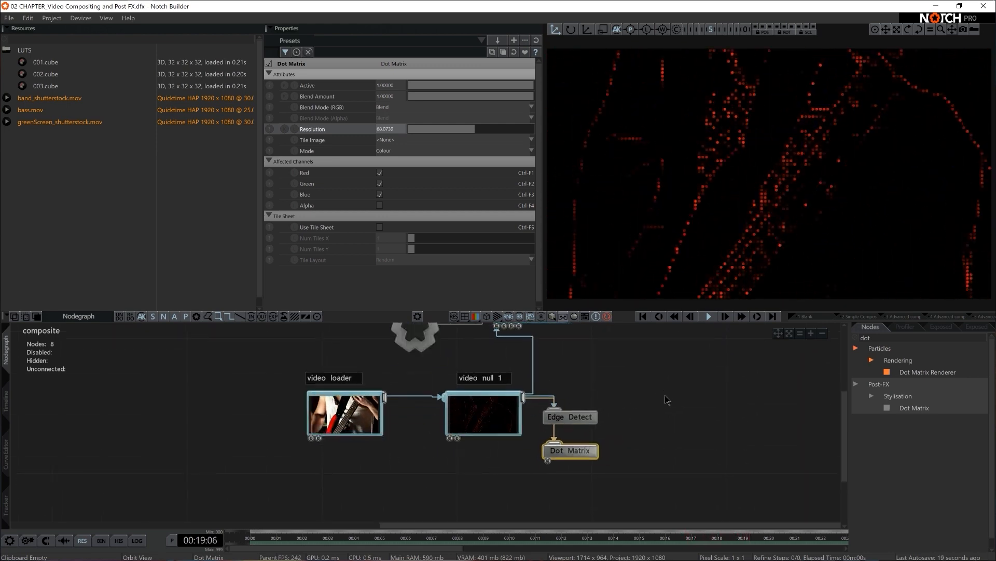
double_click(883, 337)
text(null)
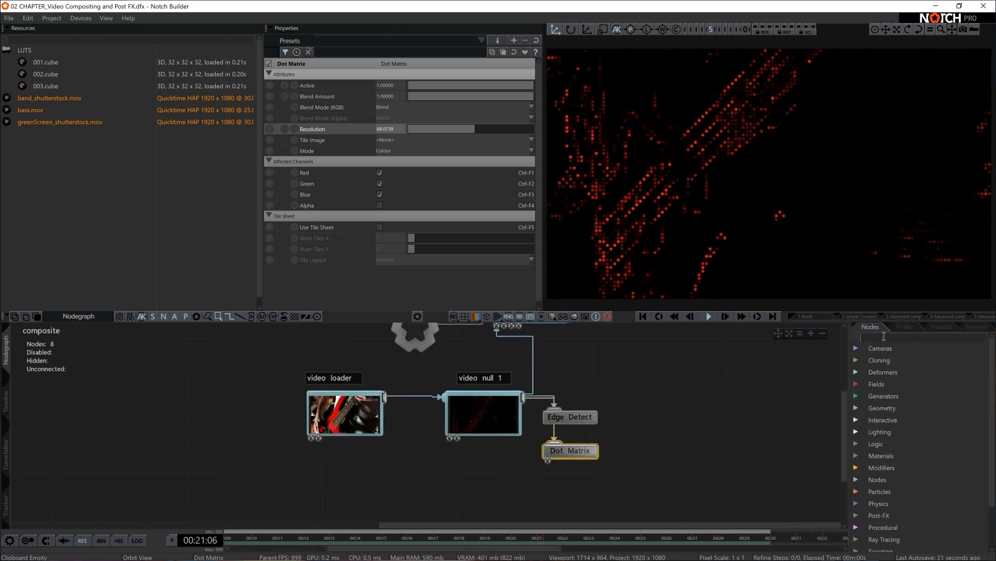
drag(899, 467, 457, 483)
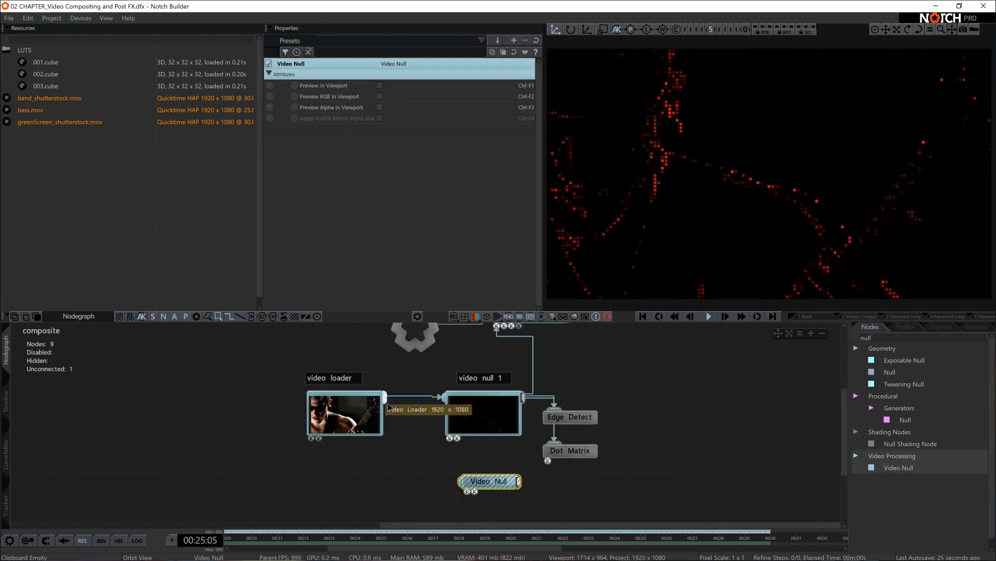
drag(383, 398, 503, 483)
middle_drag(502, 483, 505, 461)
drag(505, 461, 474, 478)
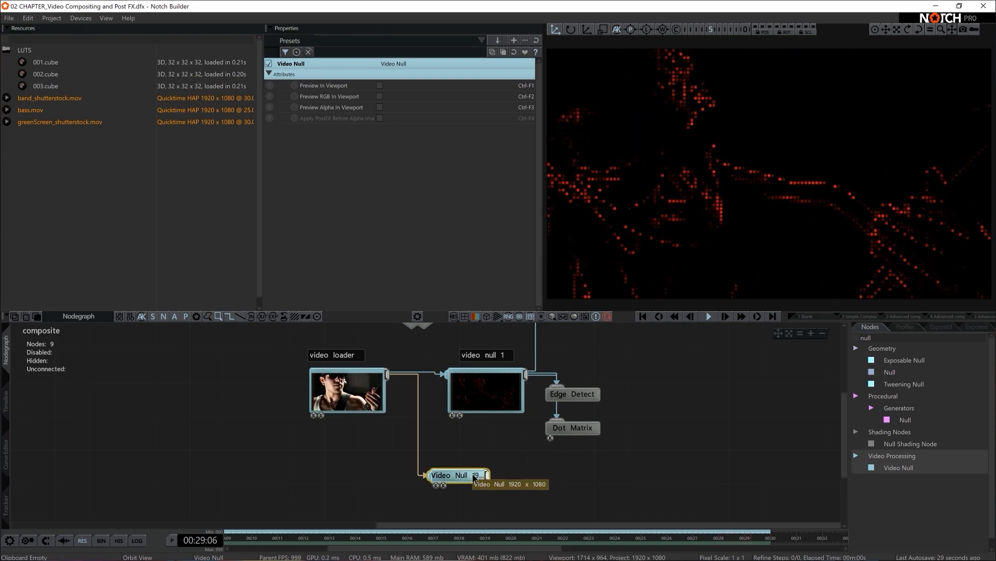
Duplicate the "video null 1" comment above the second Video Null and change its text to "video null 2"
middle_drag(502, 357, 509, 344)
click(509, 344)
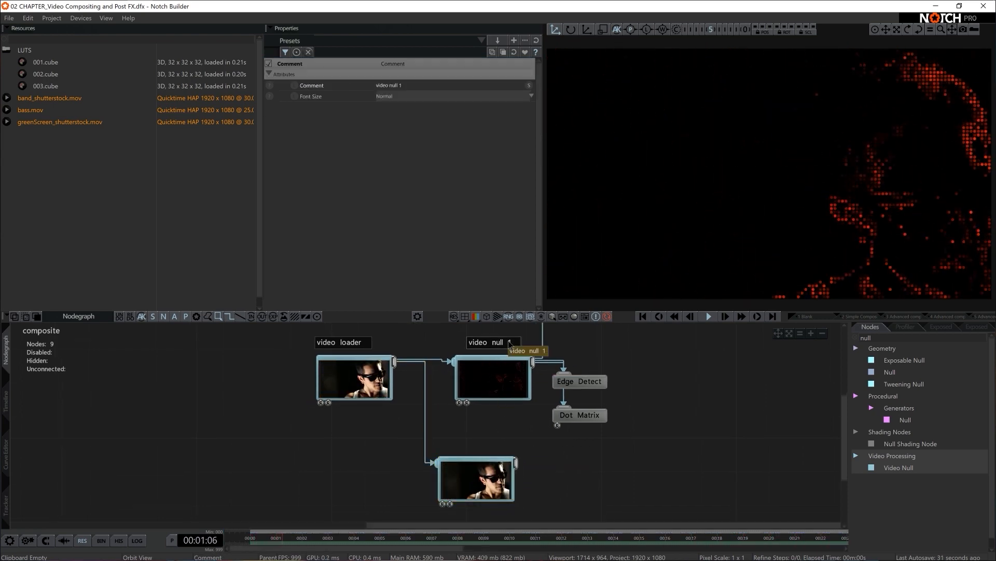
key(ctrl+c)
key(ctrl+v)
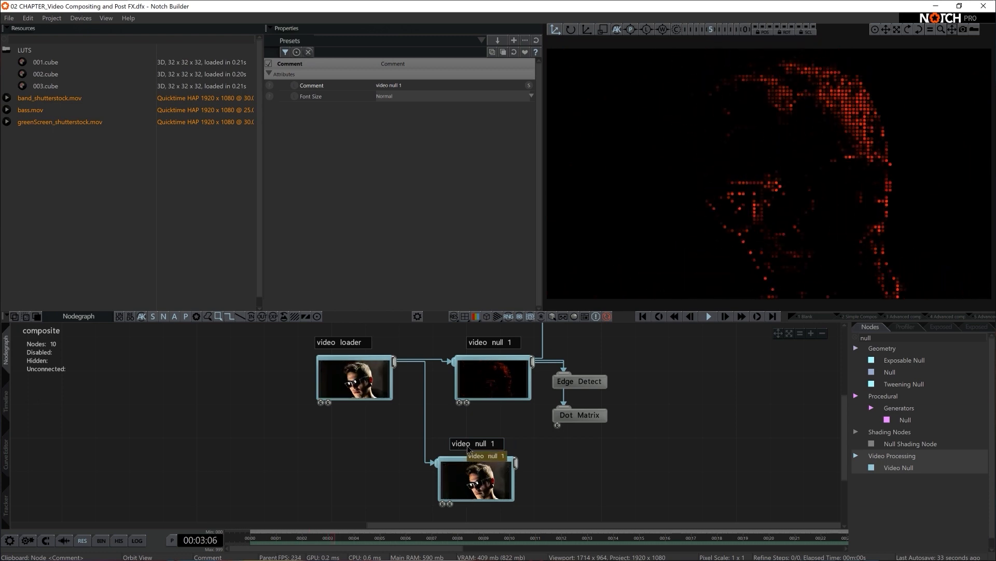
click(413, 84)
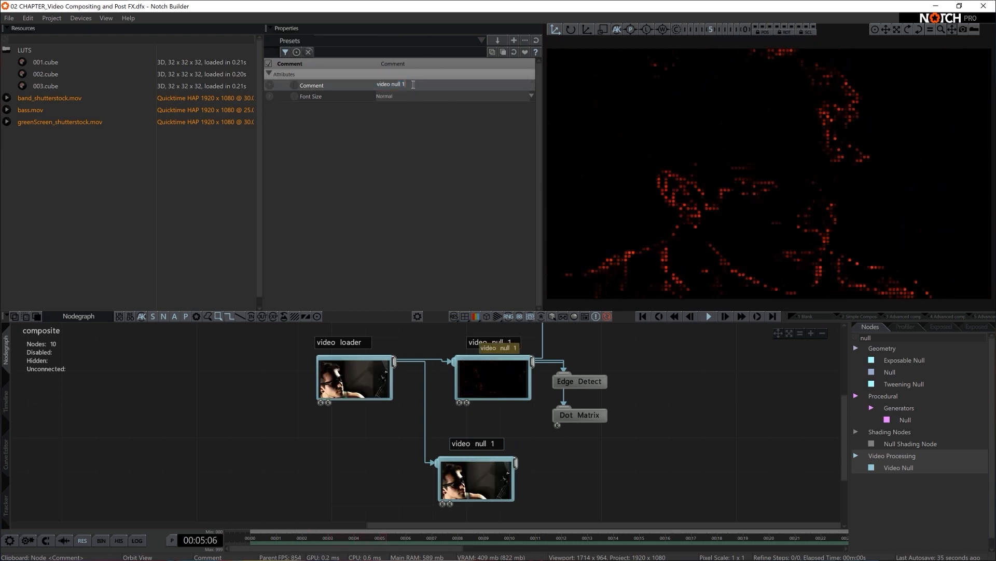
key(BackSpace)
text(2)
key(Return)
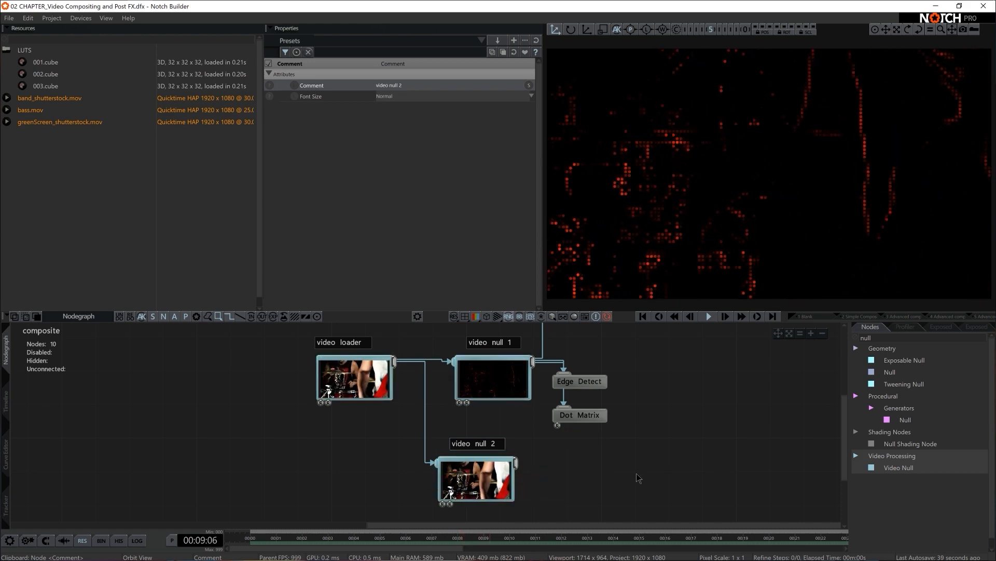
Attach a Colour Correction node to video null 2 and set its saturation to 0
middle_drag(638, 478, 638, 463)
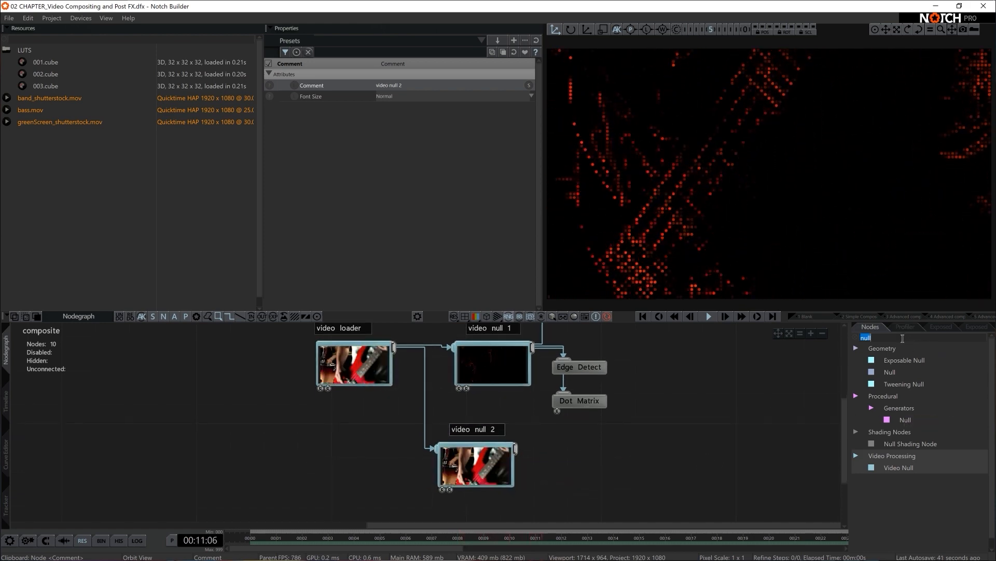
key(BackSpace)
text(colour)
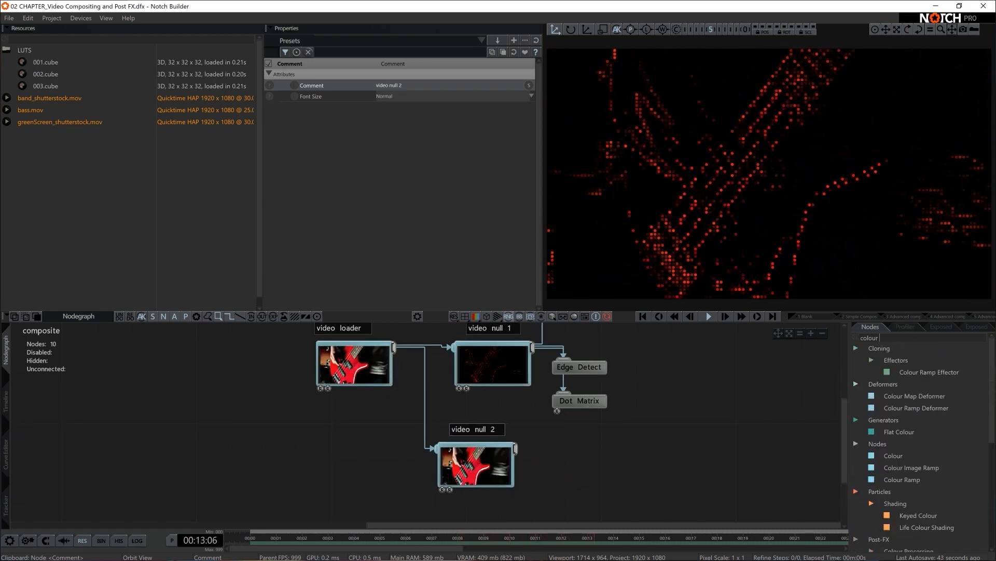
text( corr)
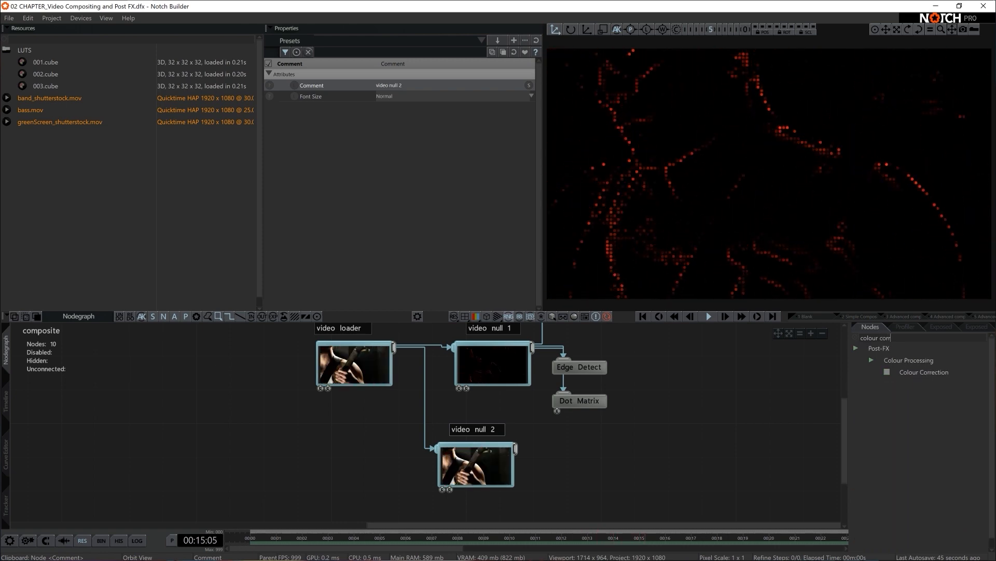
drag(925, 373, 661, 415)
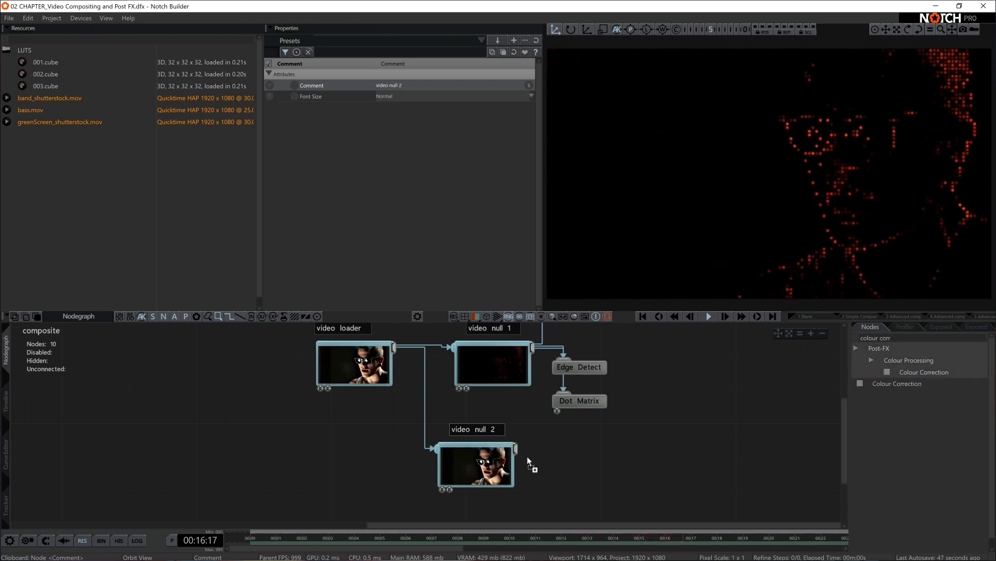
drag(528, 460, 540, 465)
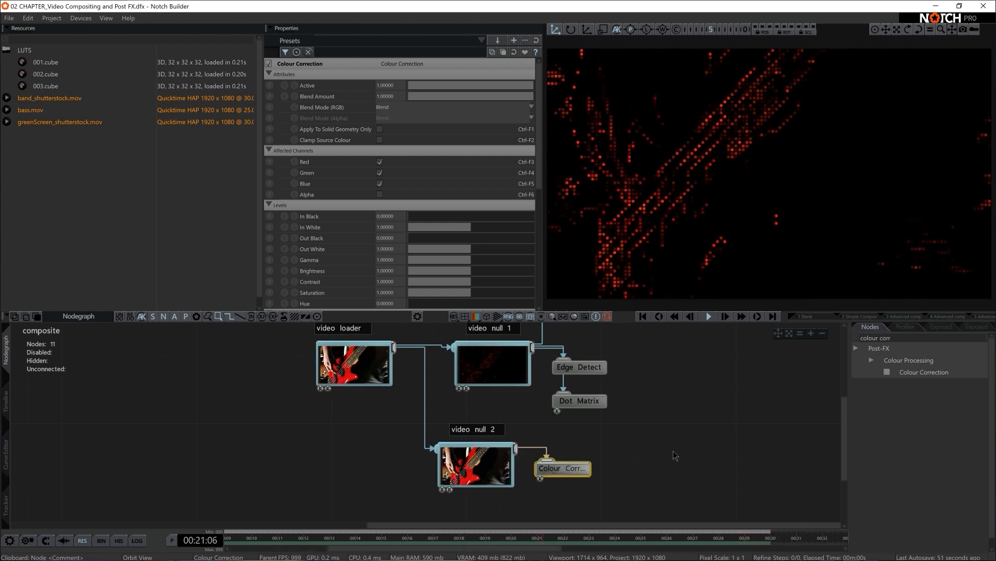
scroll(447, 292, down, 3)
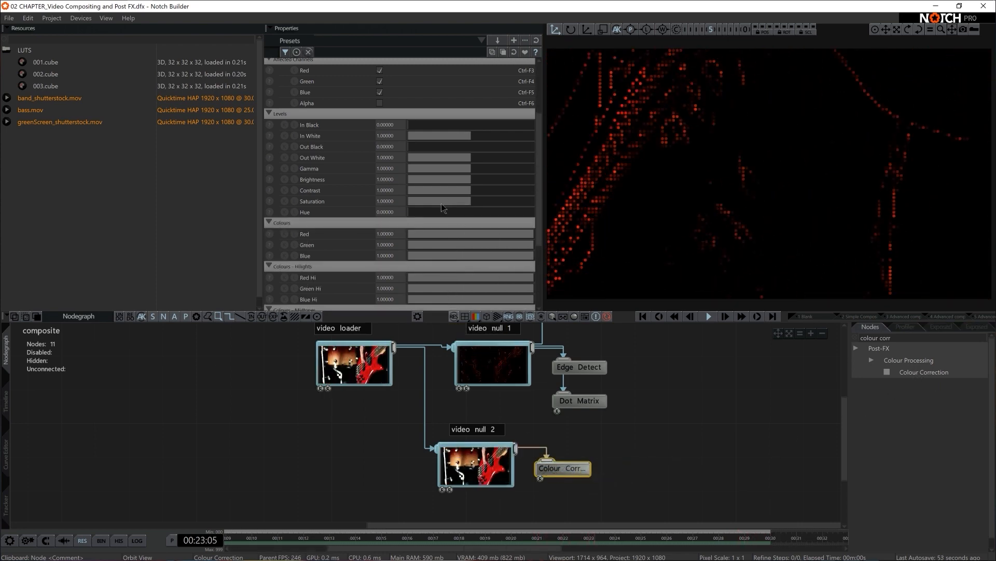
drag(470, 202, 366, 200)
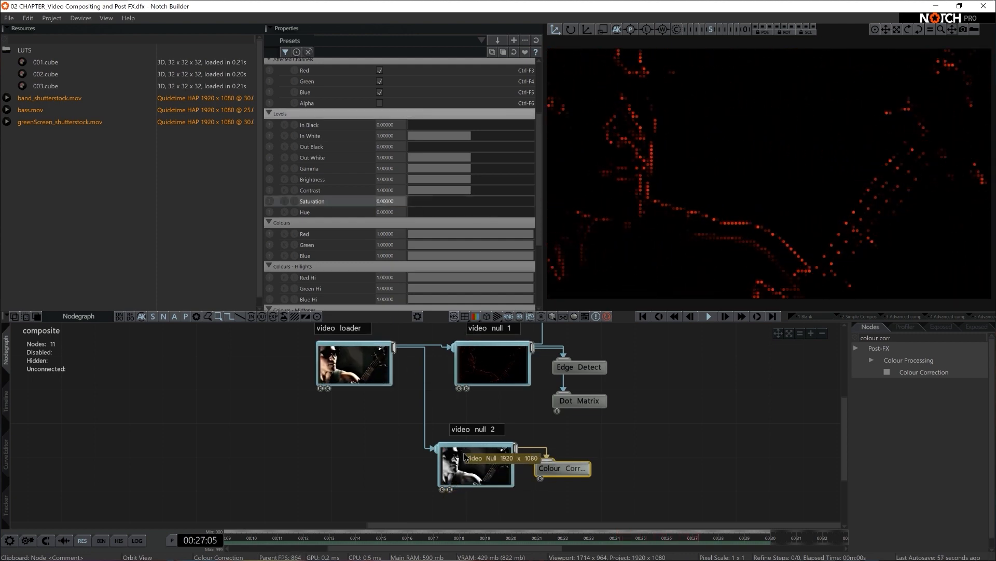
Move Image 2D aside and add a Composite Sources node fed by video null 1, with video null 2 as its second source
scroll(625, 467, down, 2)
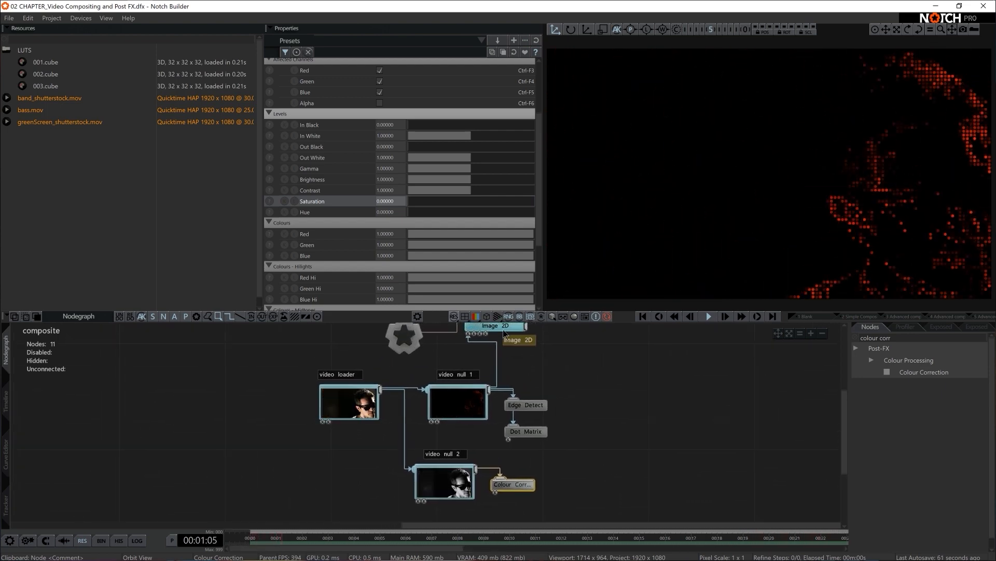
drag(502, 328, 619, 340)
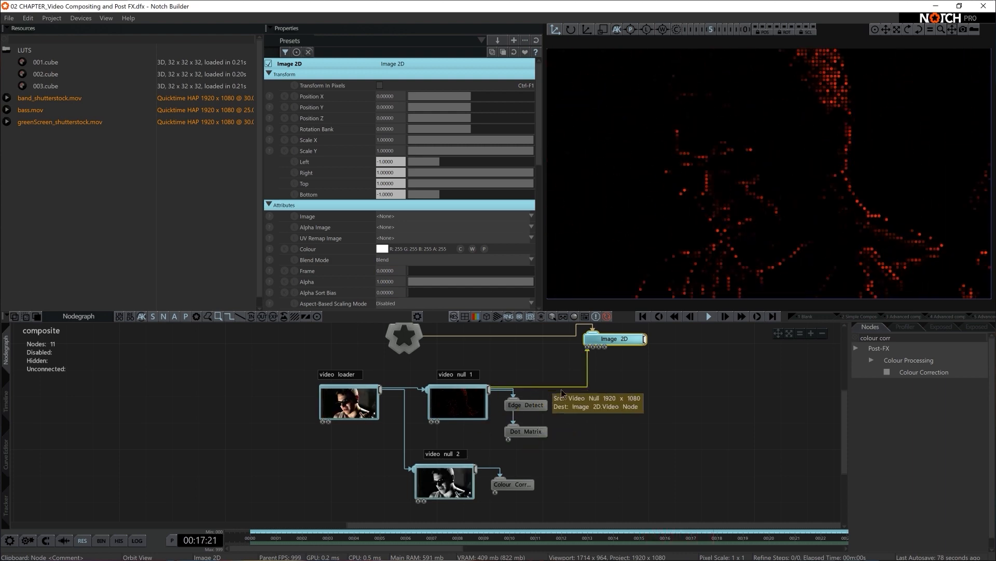
text(compo)
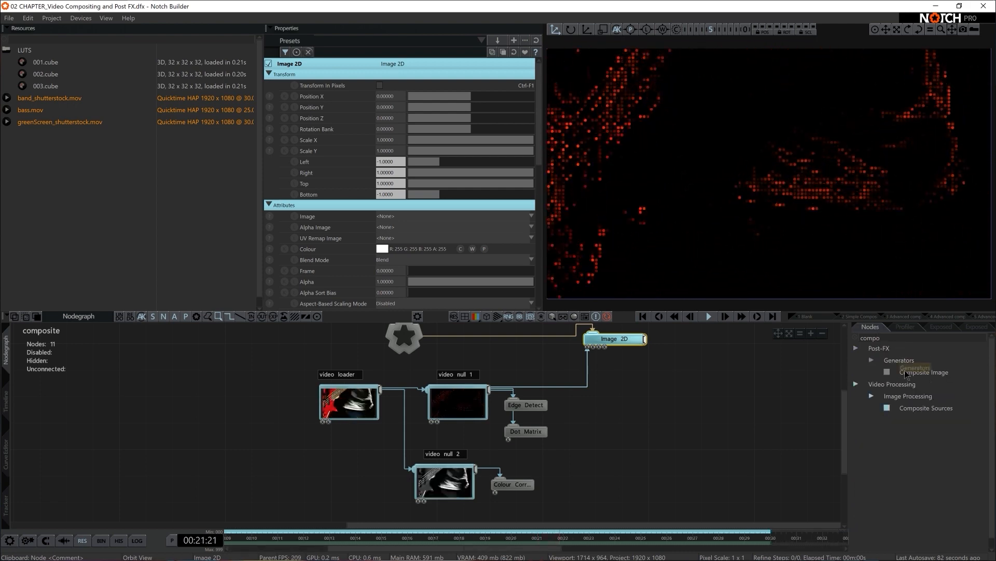
drag(914, 408, 608, 429)
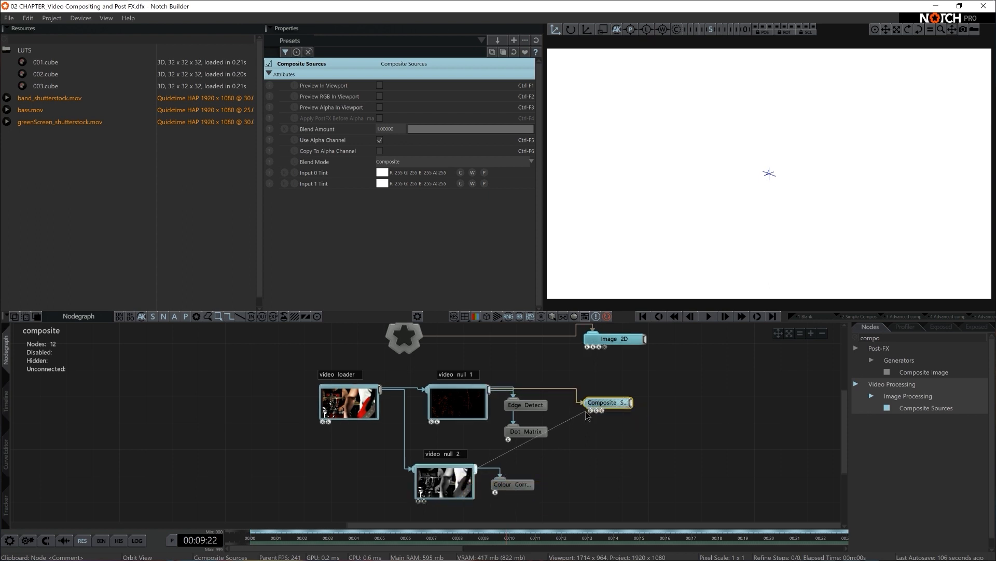
drag(585, 411, 591, 411)
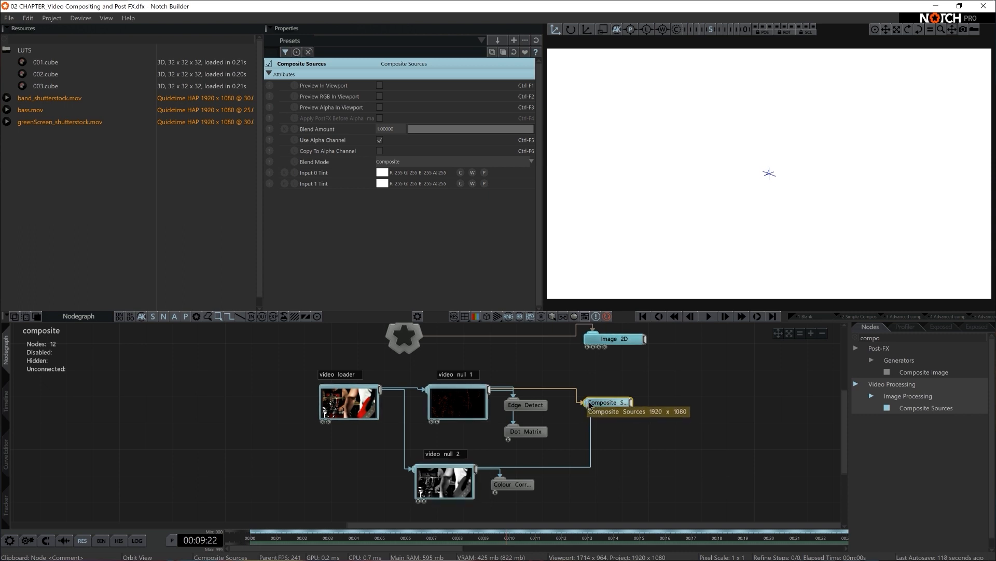
middle_drag(570, 436, 535, 417)
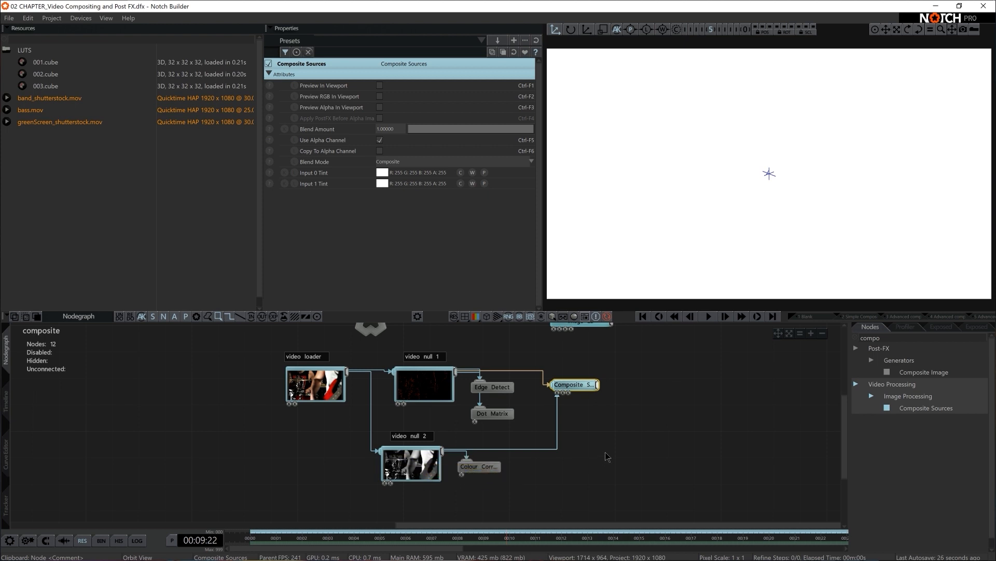
middle_drag(607, 456, 568, 466)
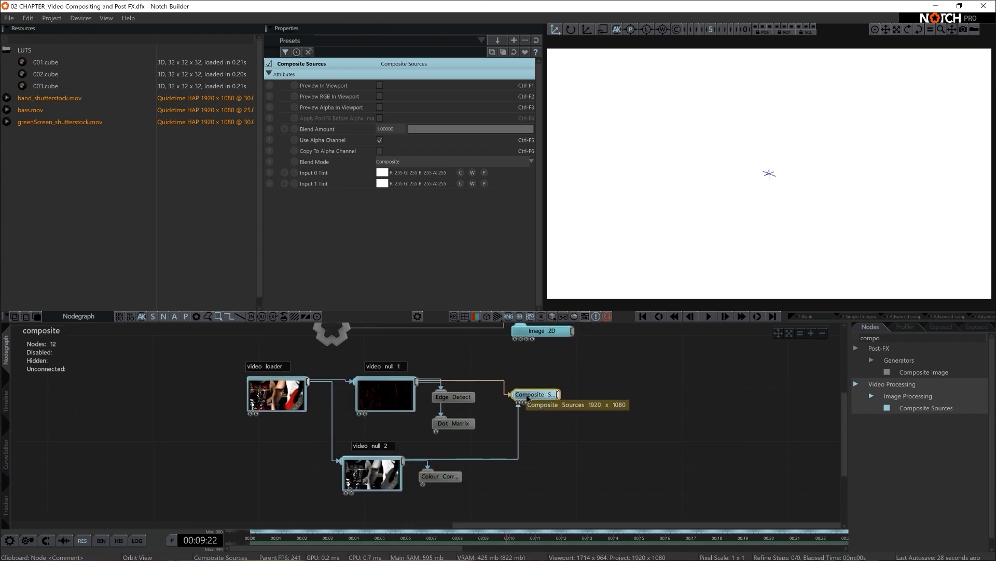
Move the Image 2D node clear of the other nodes and connect the Composite Sources output to its image input
drag(544, 334, 572, 347)
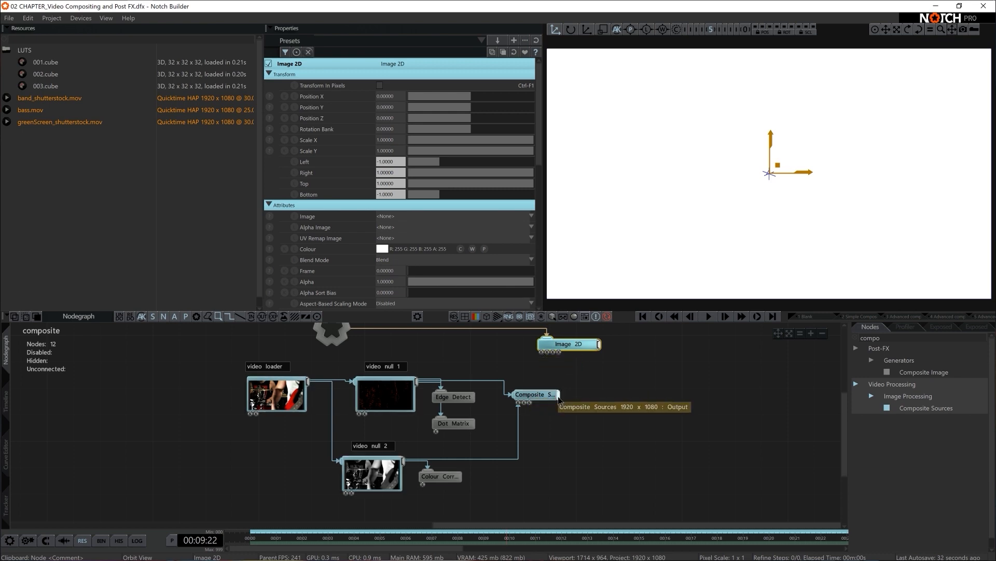
drag(541, 356, 535, 397)
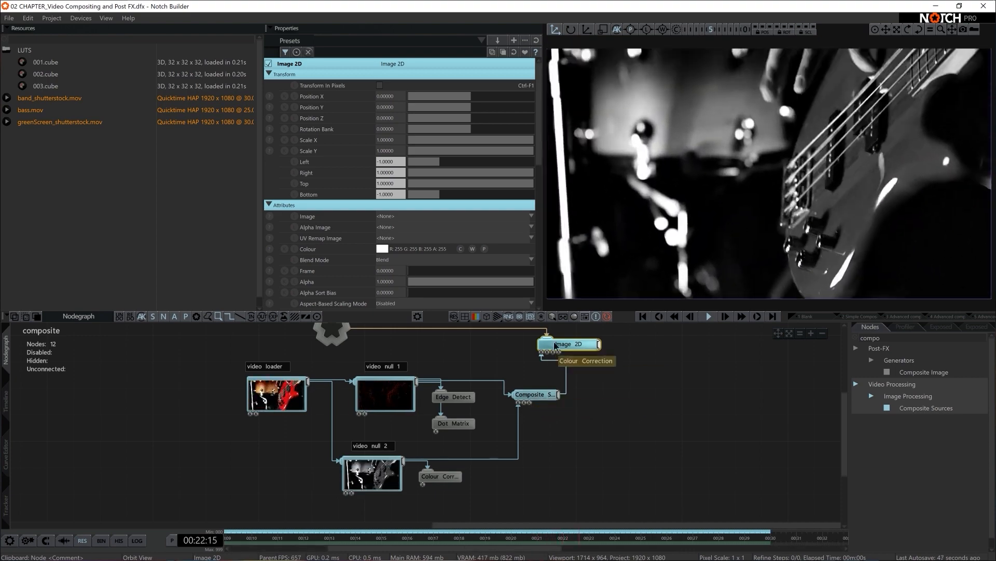
Try a lower blend amount on Composite Sources, restore it to 1, and set its blend mode to Add
click(540, 397)
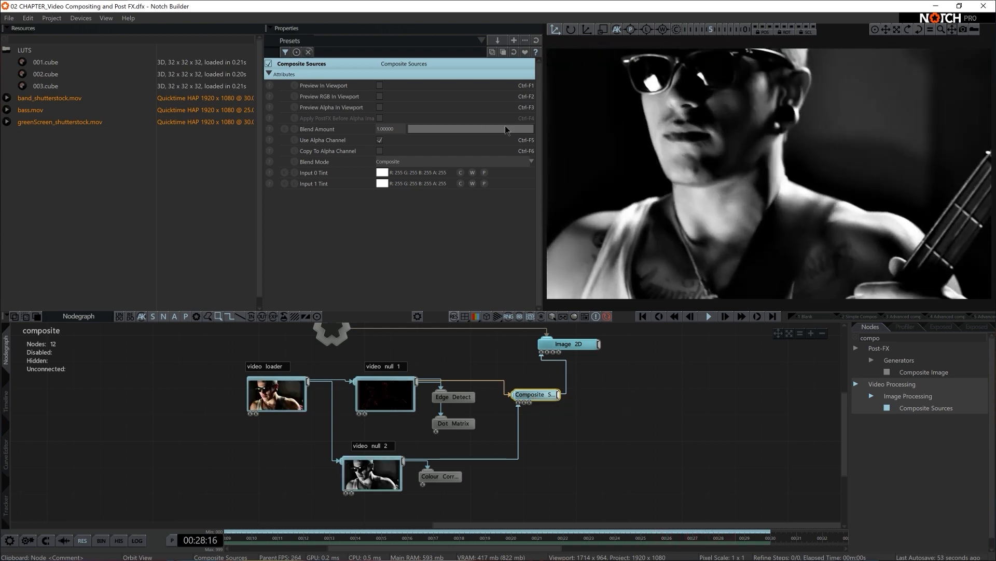
drag(507, 129, 403, 136)
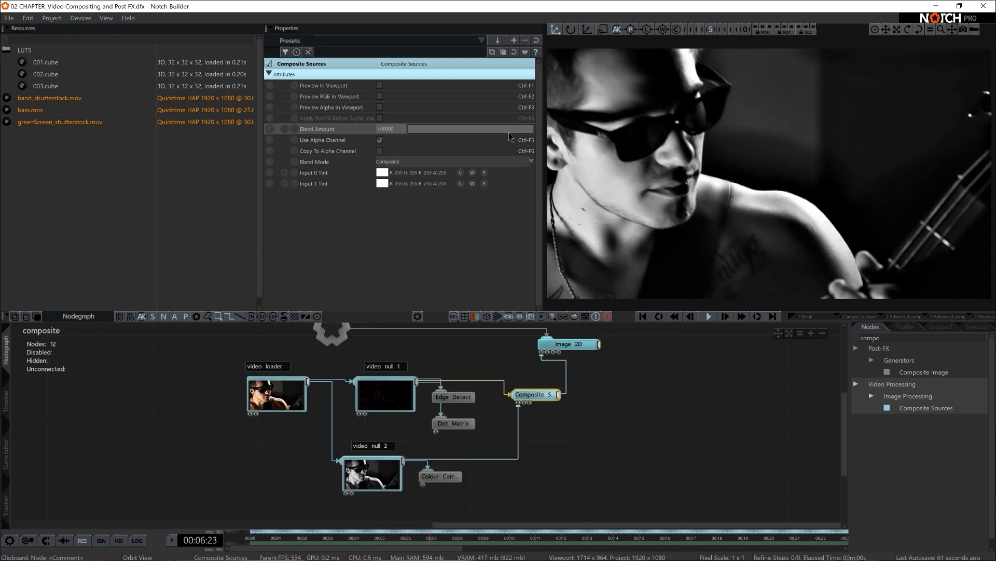
drag(509, 131, 608, 135)
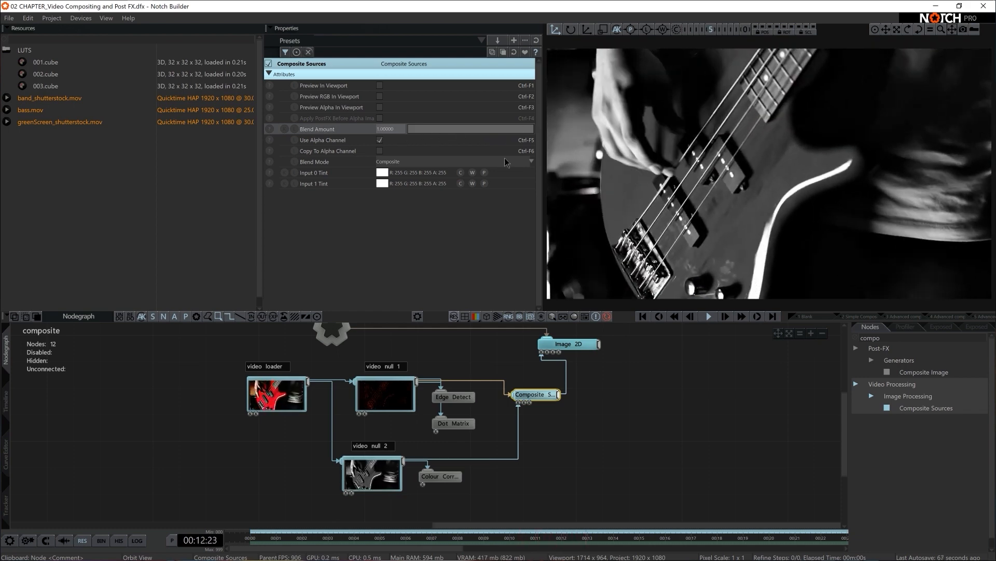
click(413, 162)
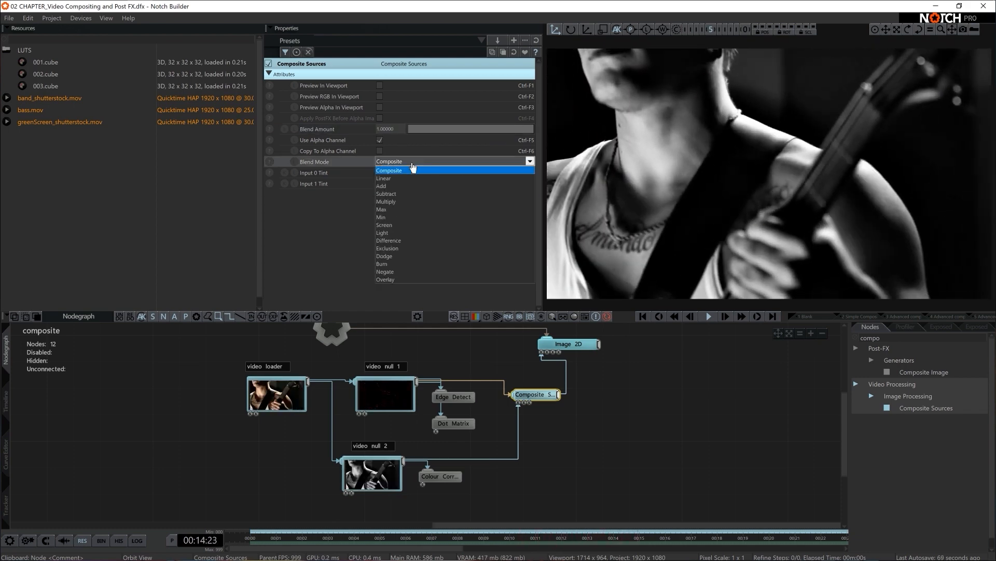
key(Down)
key(Down)
key(Return)
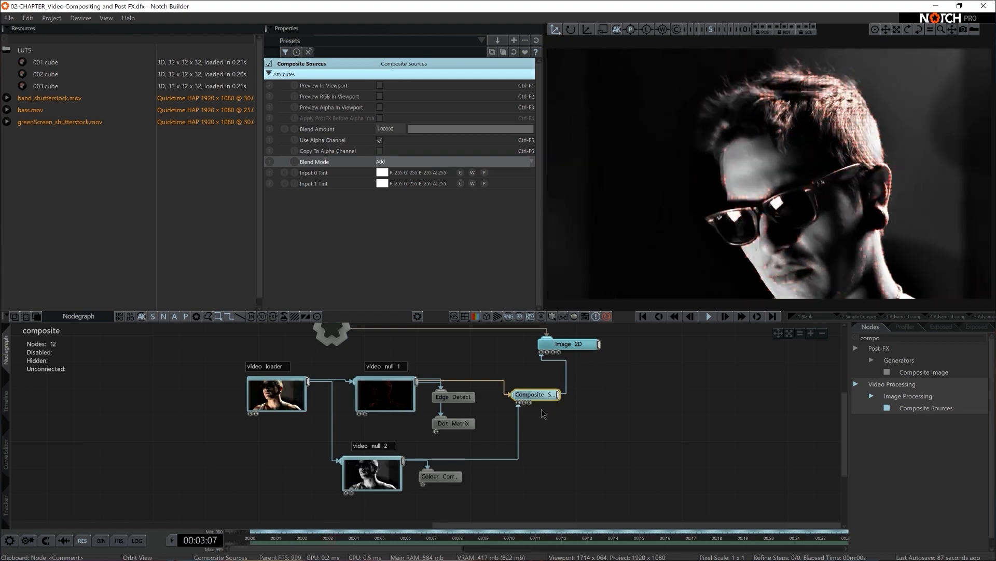
Create an Apply Colour LUT node from 001.cube and attach it to the Composite Sources output
middle_drag(626, 396, 626, 407)
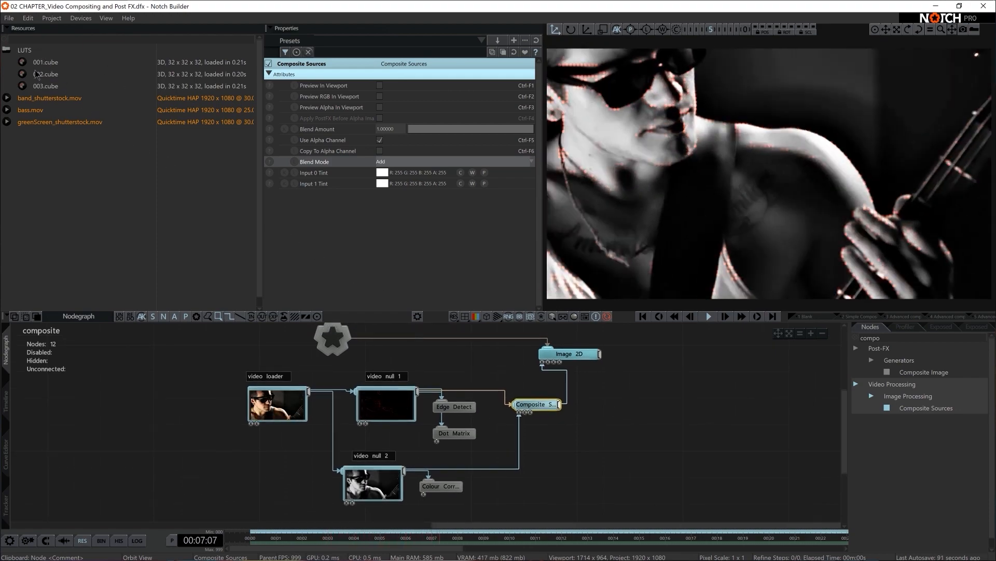
drag(47, 67, 596, 445)
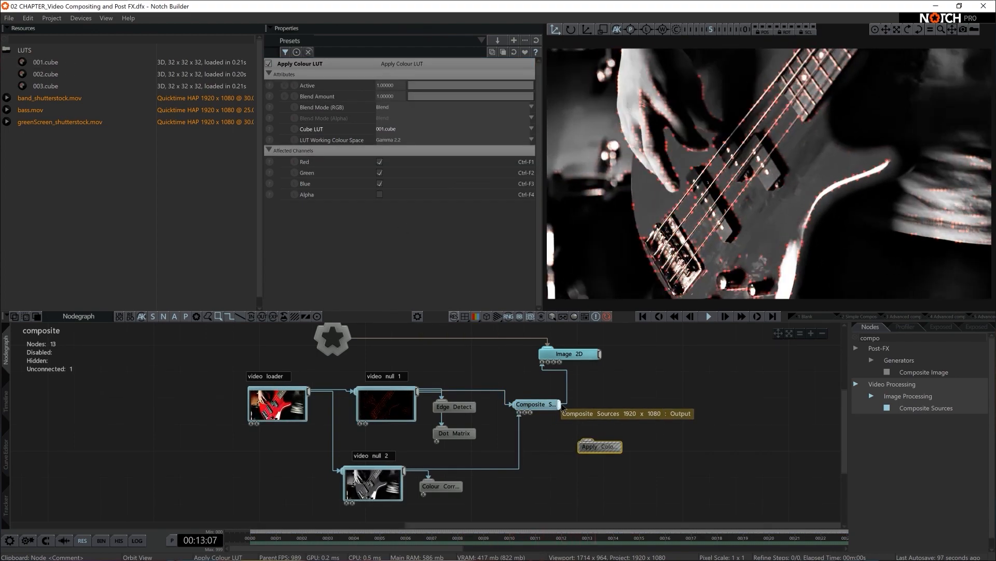
drag(551, 407, 593, 448)
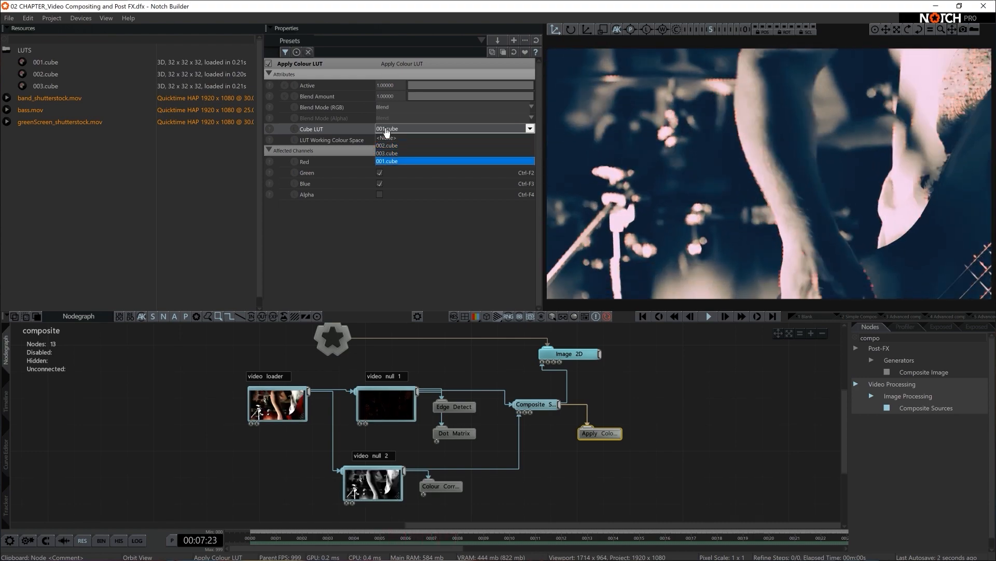
Switch the Apply Colour LUT node's Cube LUT to 002.cube and deselect the node
key(Up)
key(Up)
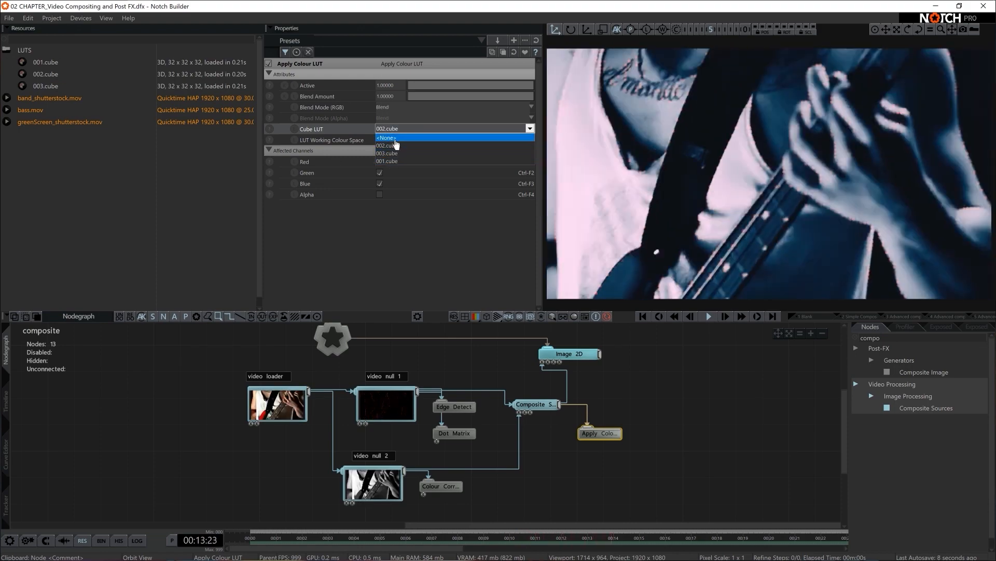
click(394, 146)
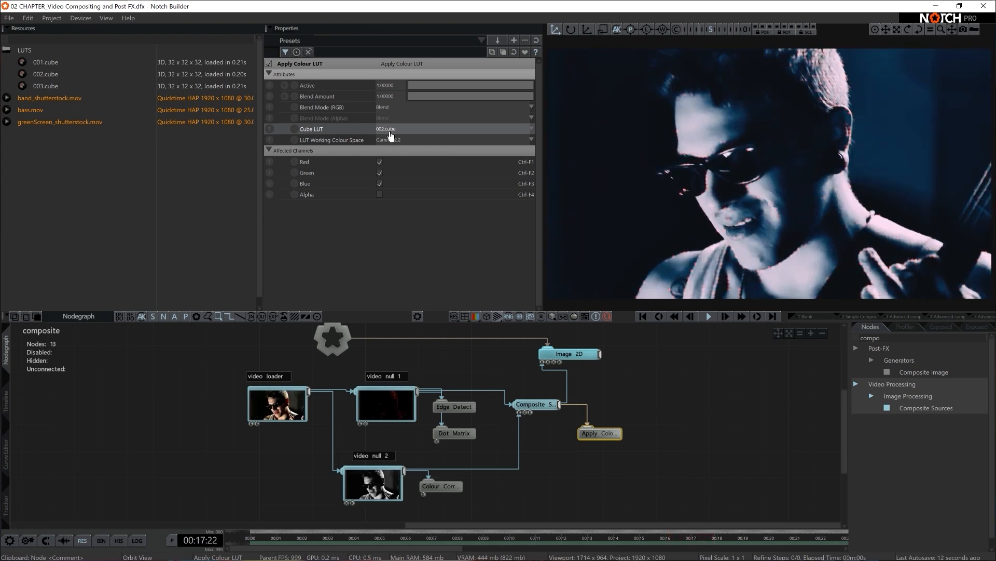
click(546, 376)
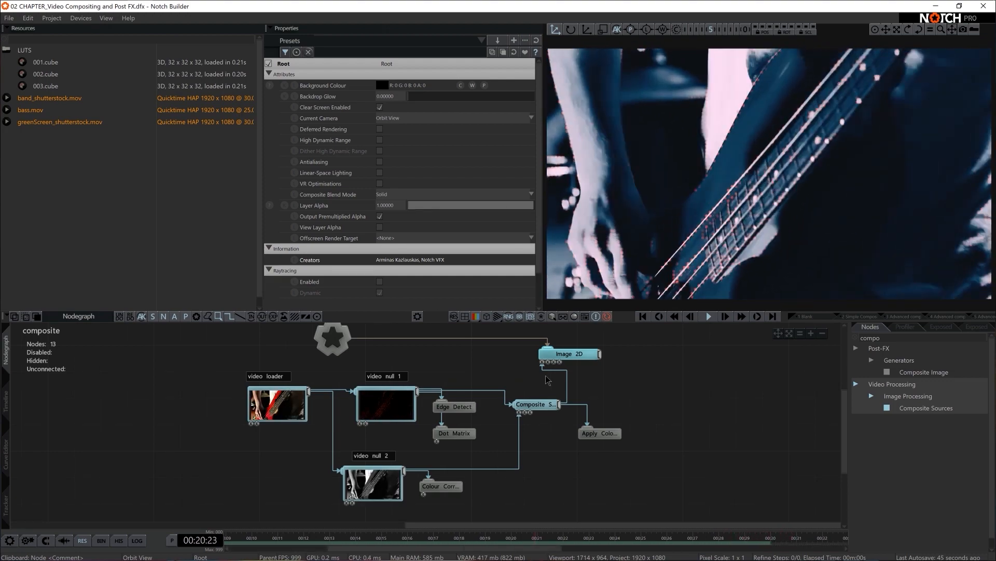
Switch to the browser, look through the Gorilla Grade LUTs page and the "luts" search results, and return to Notch
key(alt+Tab)
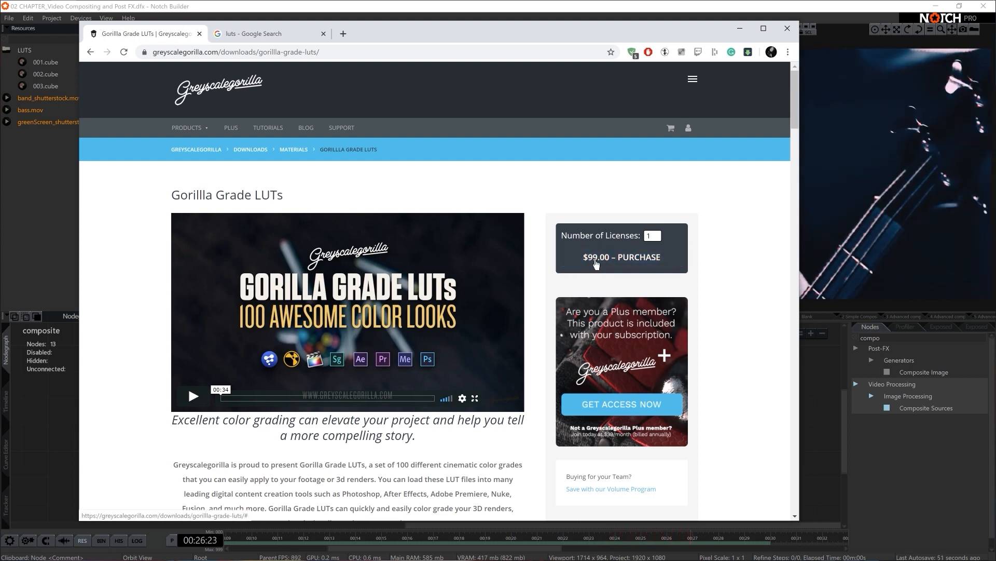
click(228, 35)
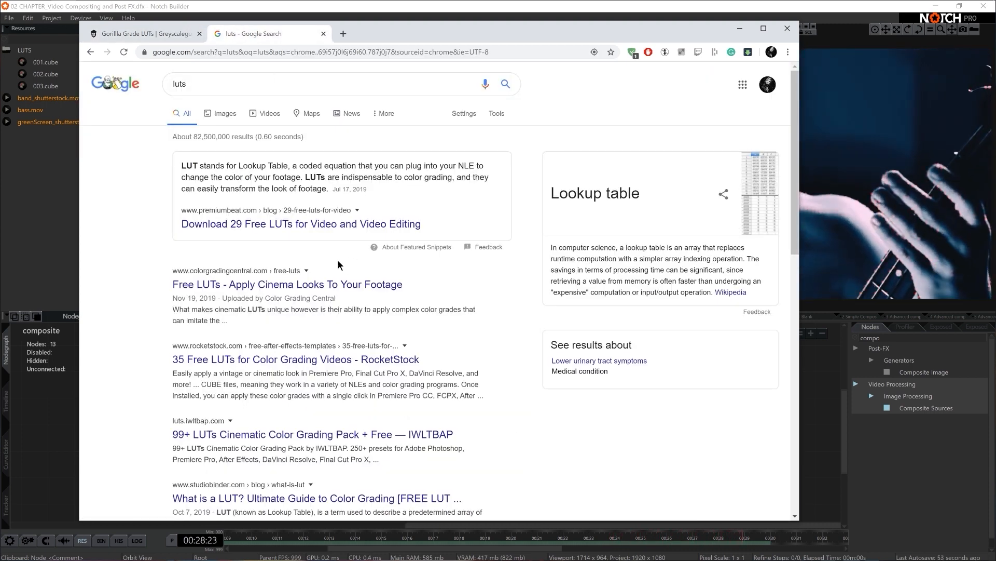
scroll(338, 264, down, 5)
scroll(335, 264, down, 5)
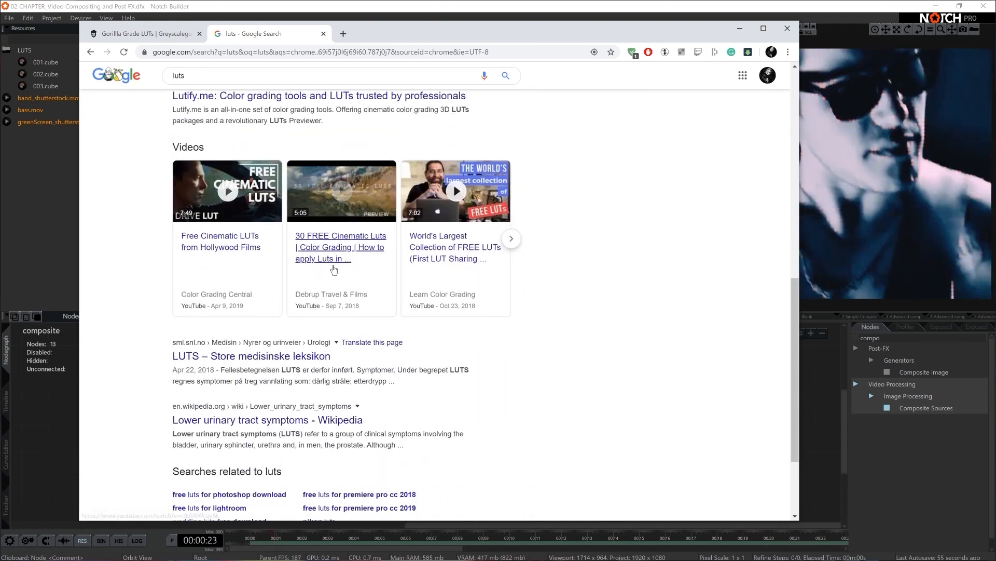
scroll(334, 267, up, 10)
click(733, 33)
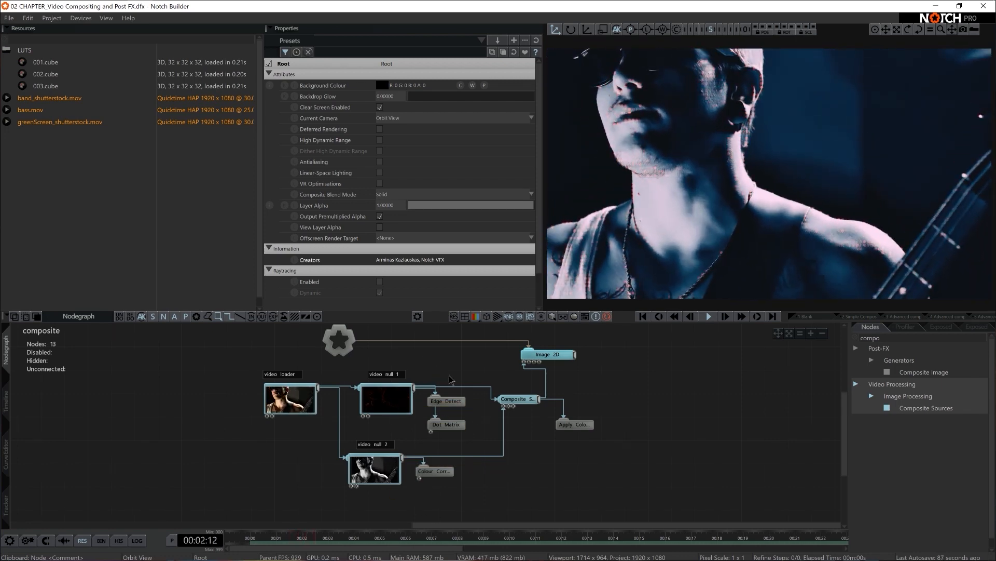
Delete the Dot Matrix node and attach a Motion Datamosh node to video null 1 in its place
click(442, 424)
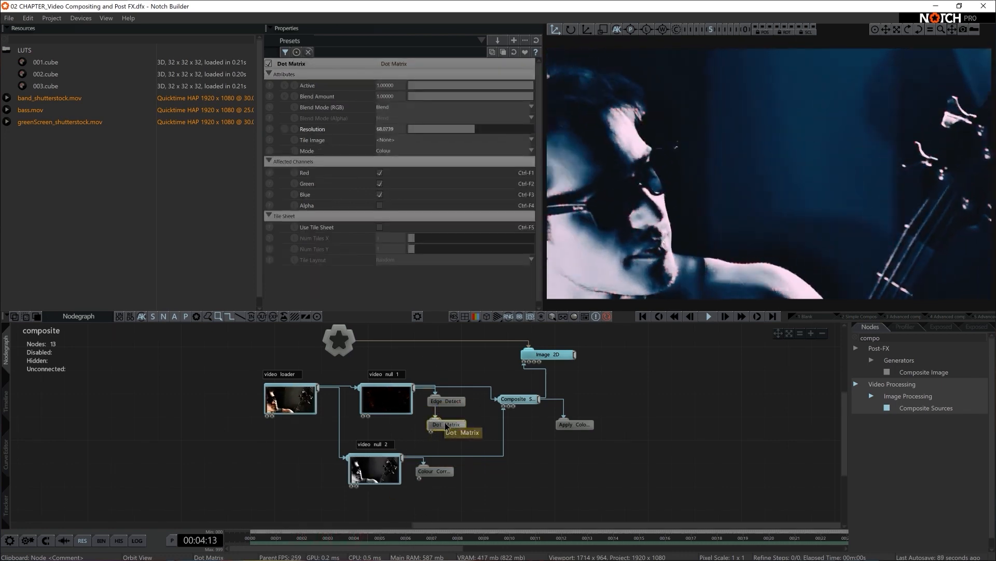
key(Delete)
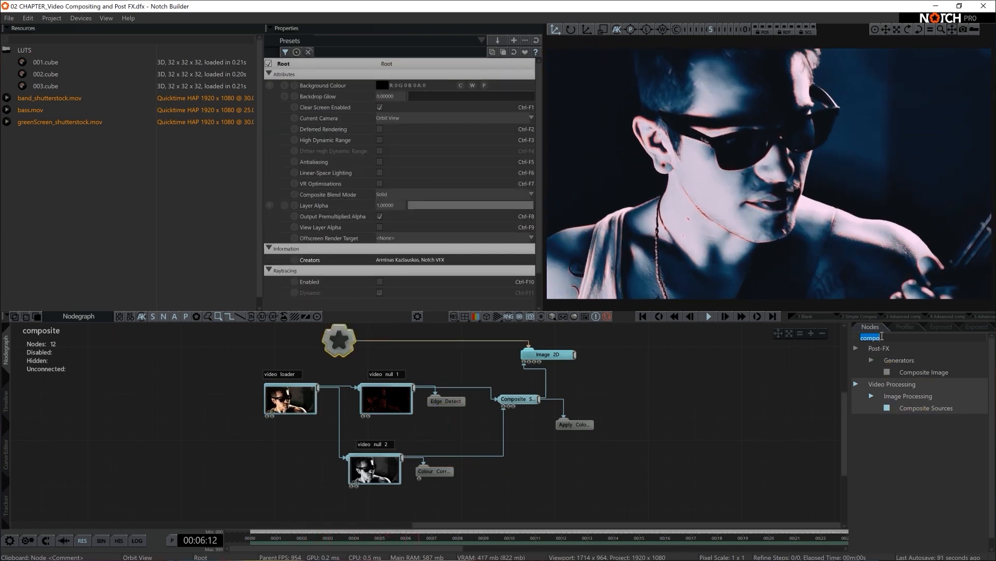
key(BackSpace)
key(BackSpace)
key(BackSpace)
key(BackSpace)
key(BackSpace)
text(data)
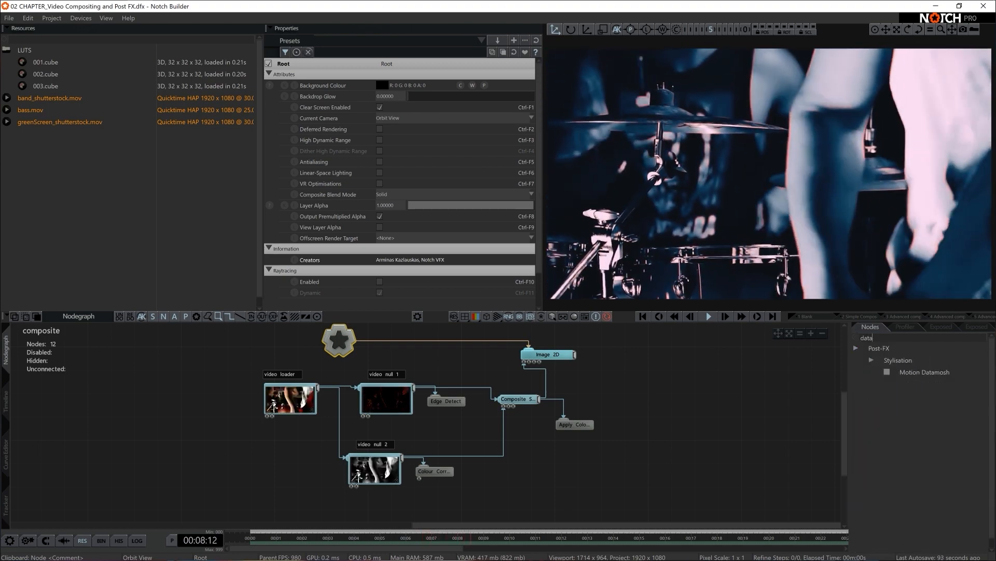
drag(925, 371, 640, 400)
drag(436, 419, 436, 421)
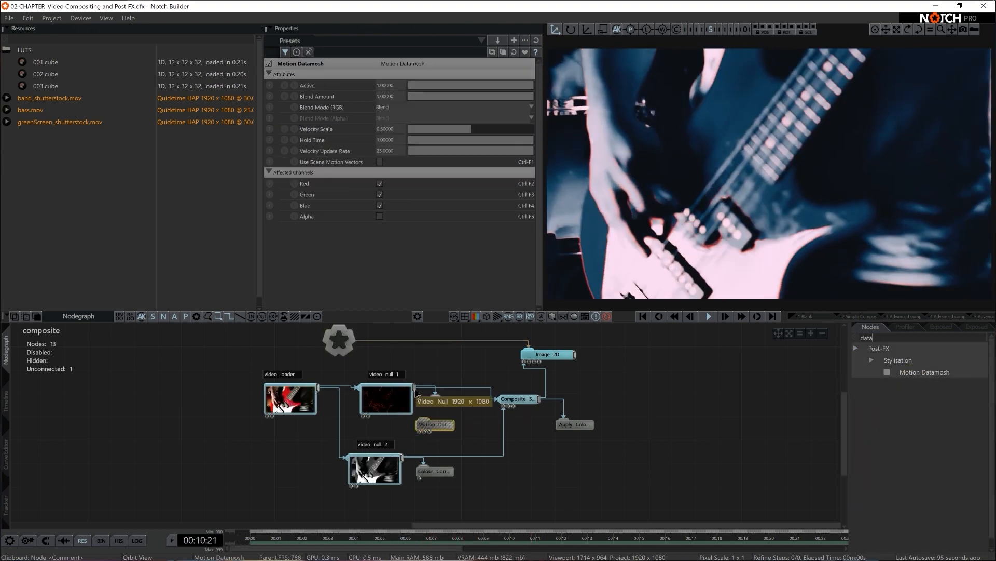
drag(413, 388, 424, 419)
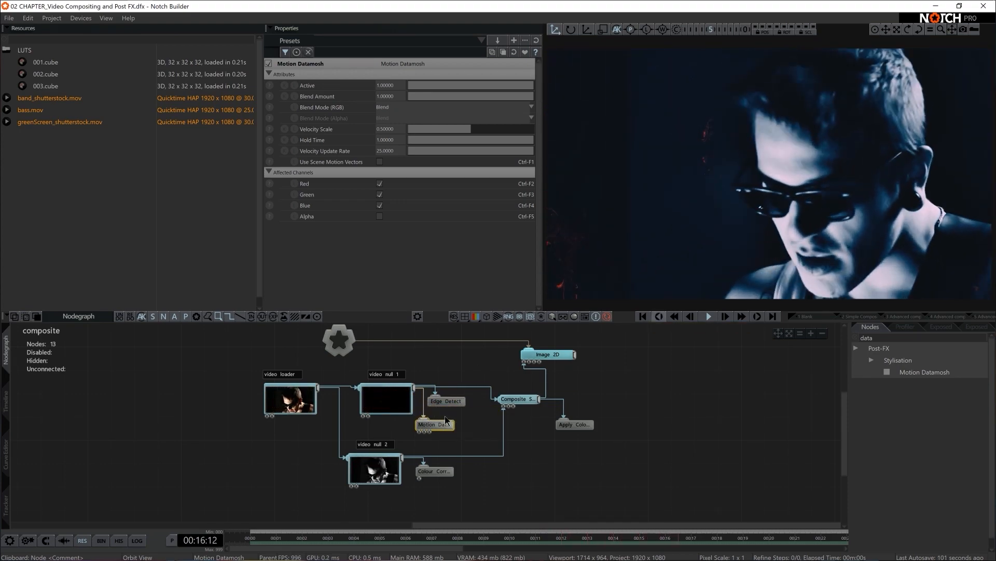
Enable Use Scene Motion Vectors on the Motion Datamosh node
click(839, 135)
click(435, 424)
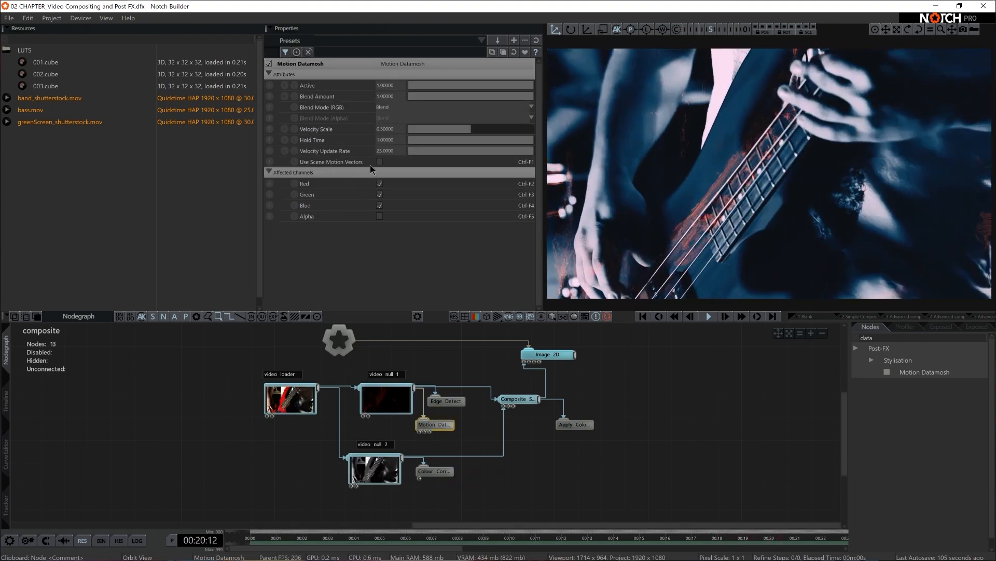
click(379, 162)
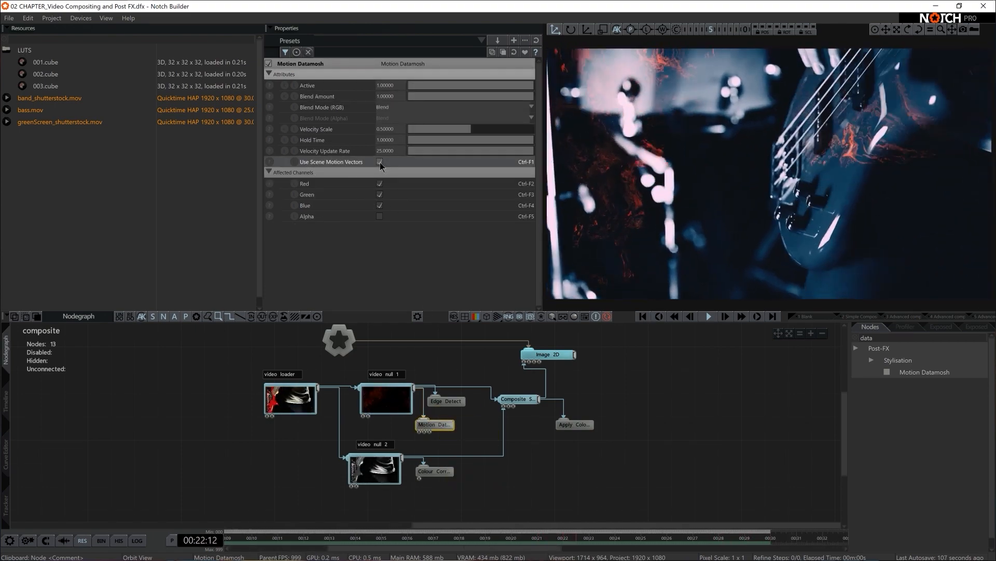
Try RGB blend modes such as Additive and Screen on Motion Datamosh, and return it to Blend
click(390, 107)
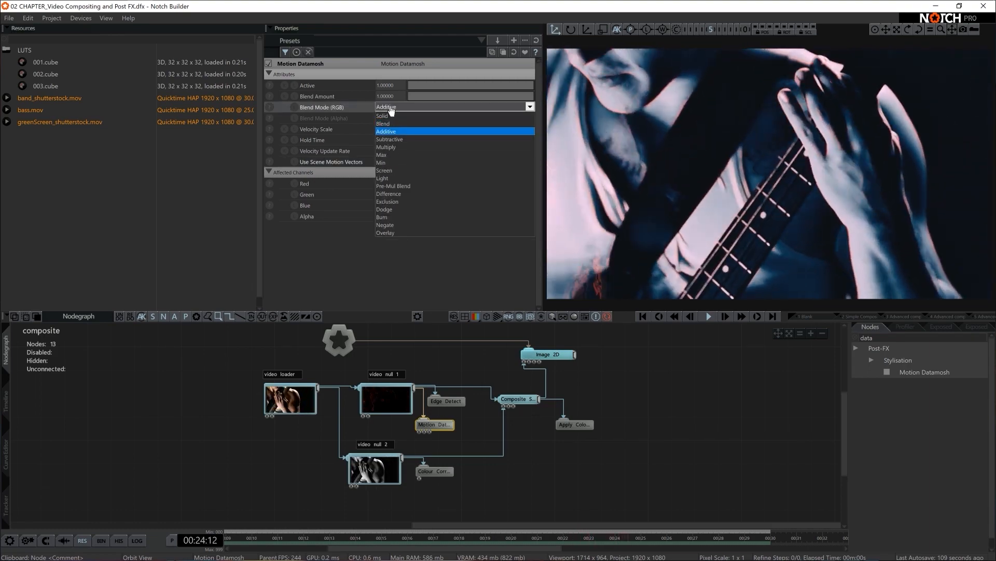
key(Down)
key(Down)
key(Down)
key(Down)
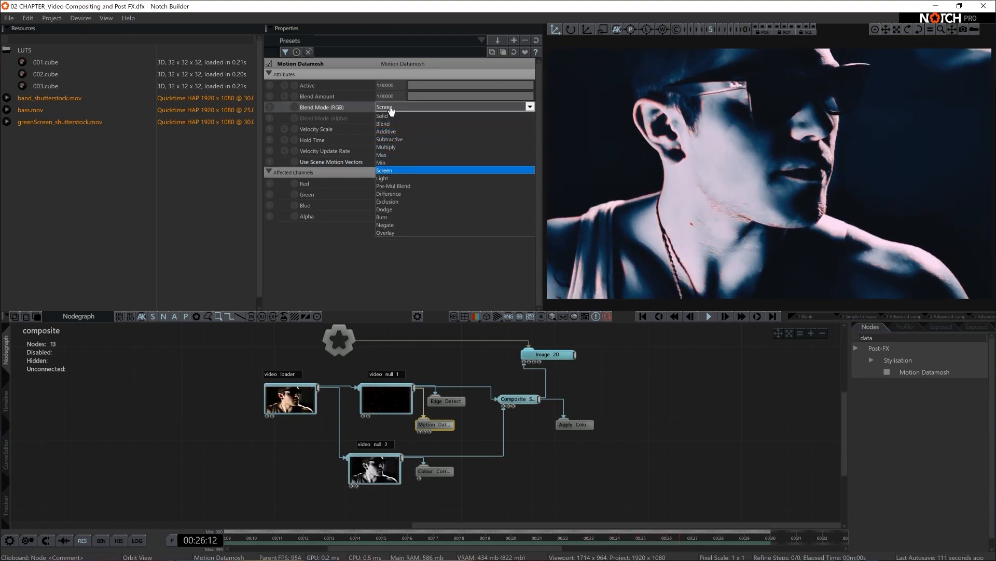
key(Up)
key(Up)
key(Up)
key(Up)
key(Up)
key(Up)
key(Return)
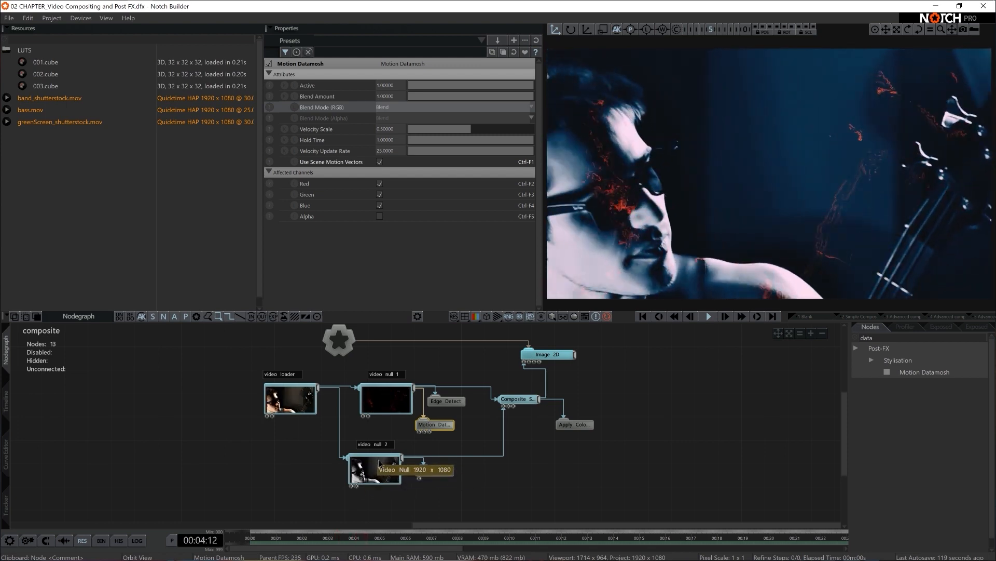
Attach a Frame Difference node below video null 2's Colour Correction and set Num Frames to 25
text(frame dif)
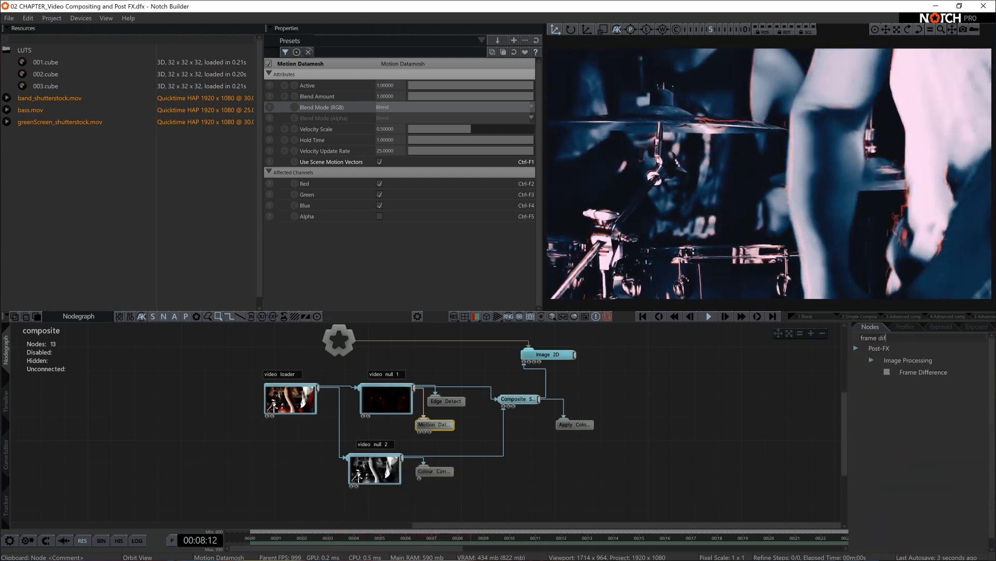
drag(415, 487, 425, 492)
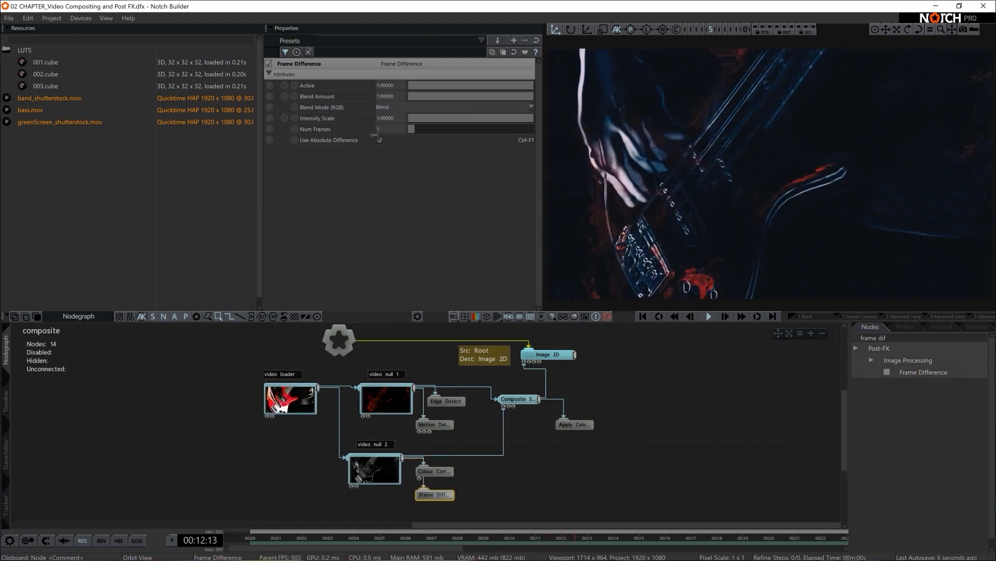
click(392, 131)
text(25)
key(Return)
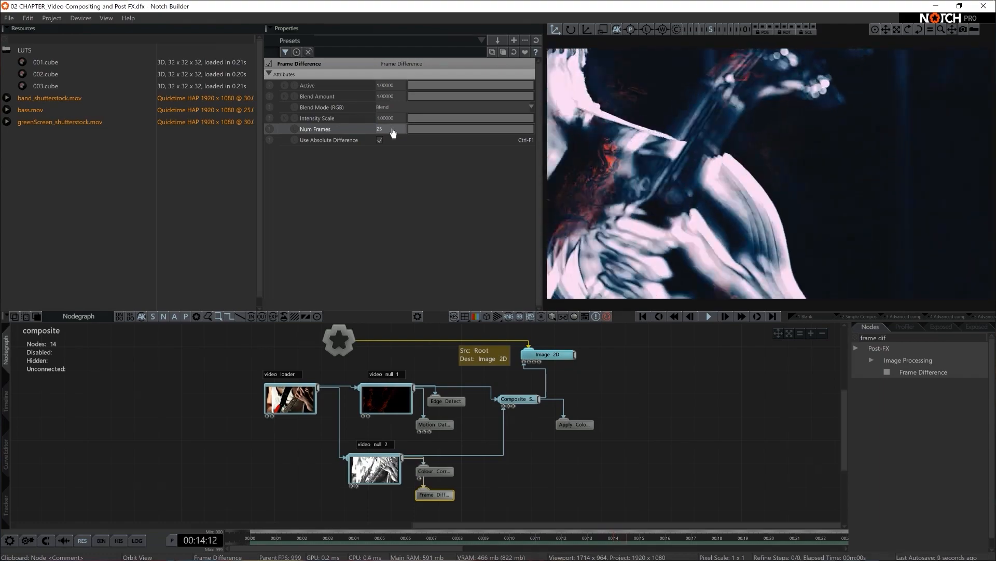
Try RGB blend modes such as Multiply, Difference, Exclusion and Max on the Frame Difference node, and set it to Min
click(397, 107)
key(Down)
key(Down)
key(Down)
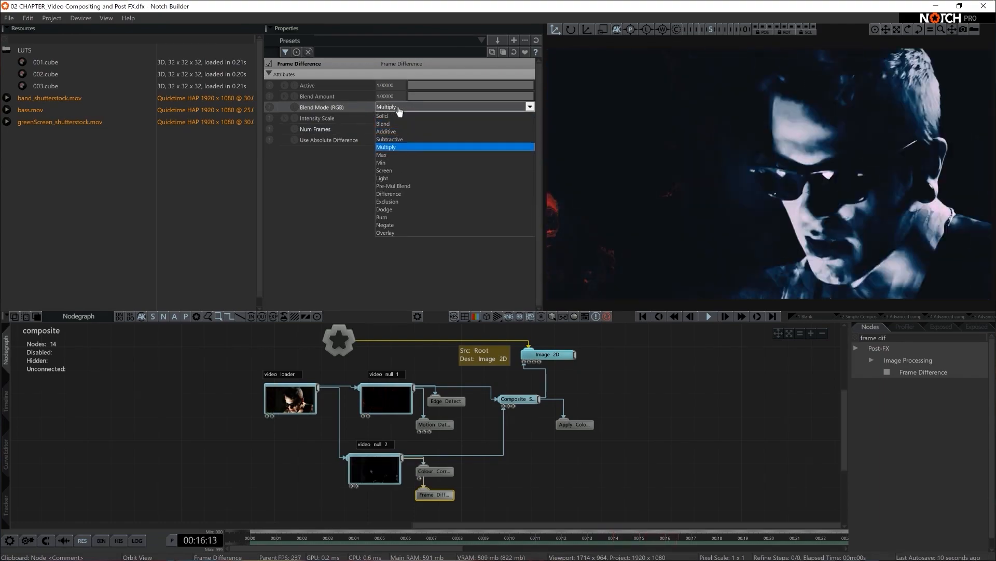
key(Down)
key(Down)
key(Down)
key(Down)
key(Down)
key(Down)
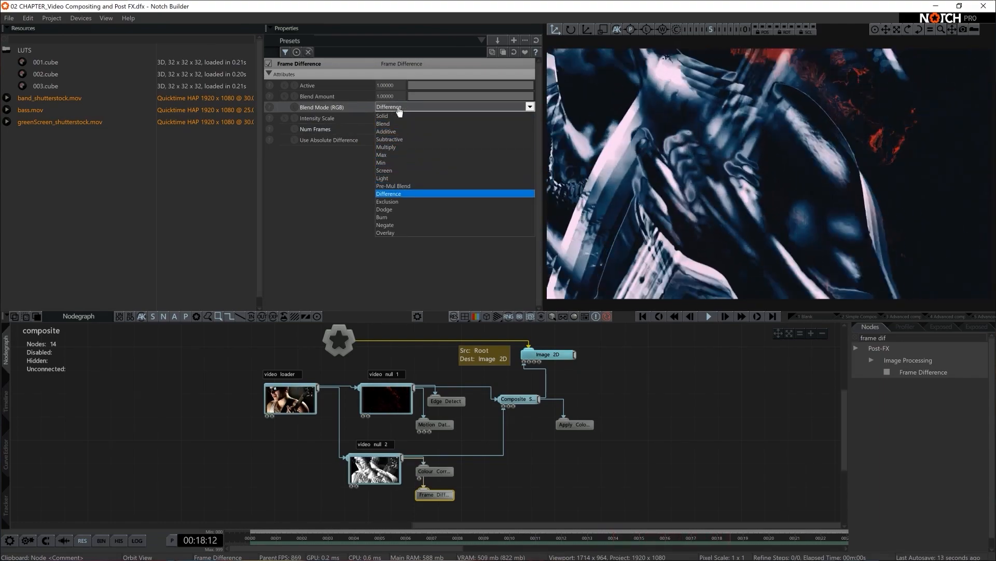
key(Down)
key(Down)
key(Up)
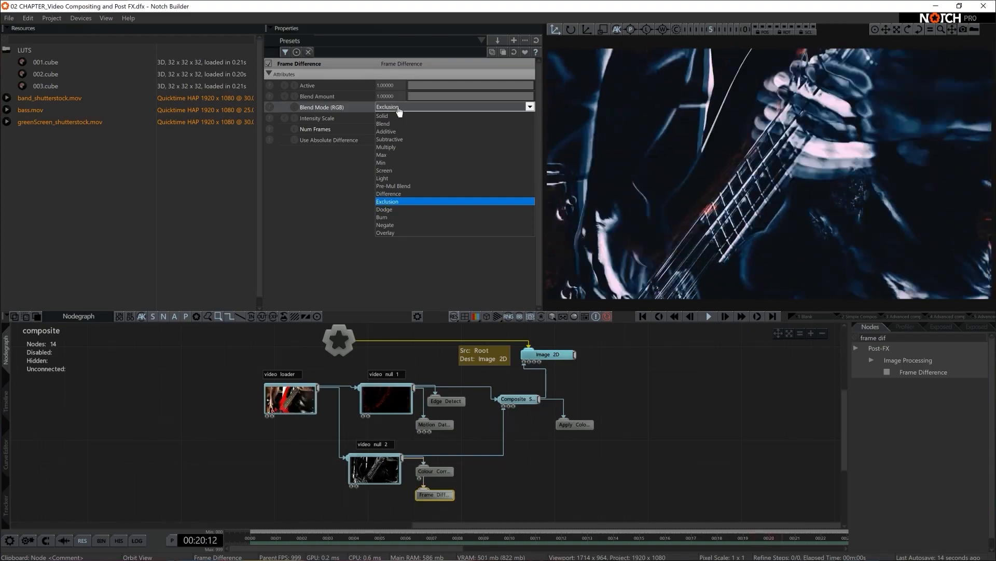
key(Up)
key(Up)
key(Up)
key(Up)
key(Up)
key(Up)
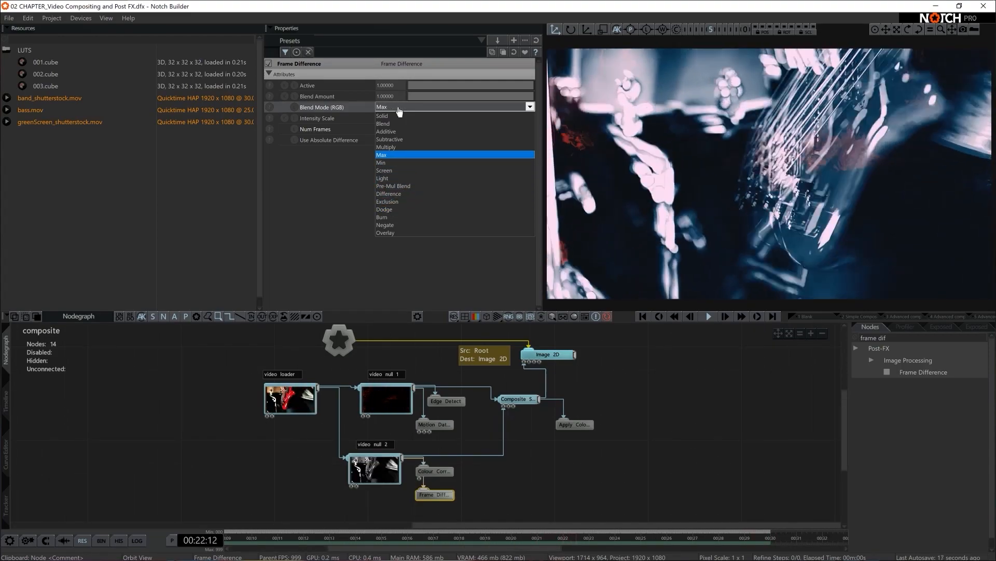
key(Down)
key(Up)
key(Down)
key(Up)
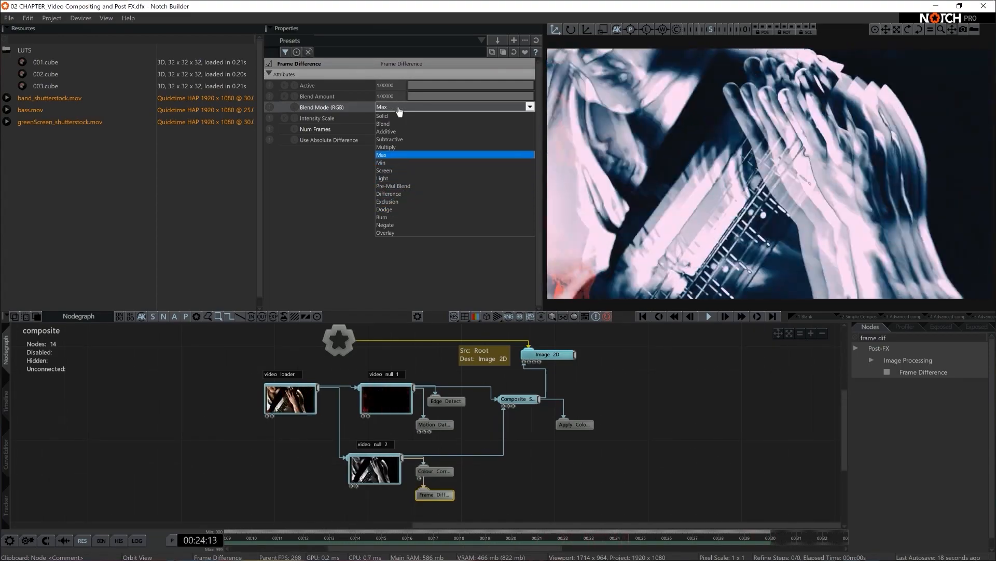
key(Down)
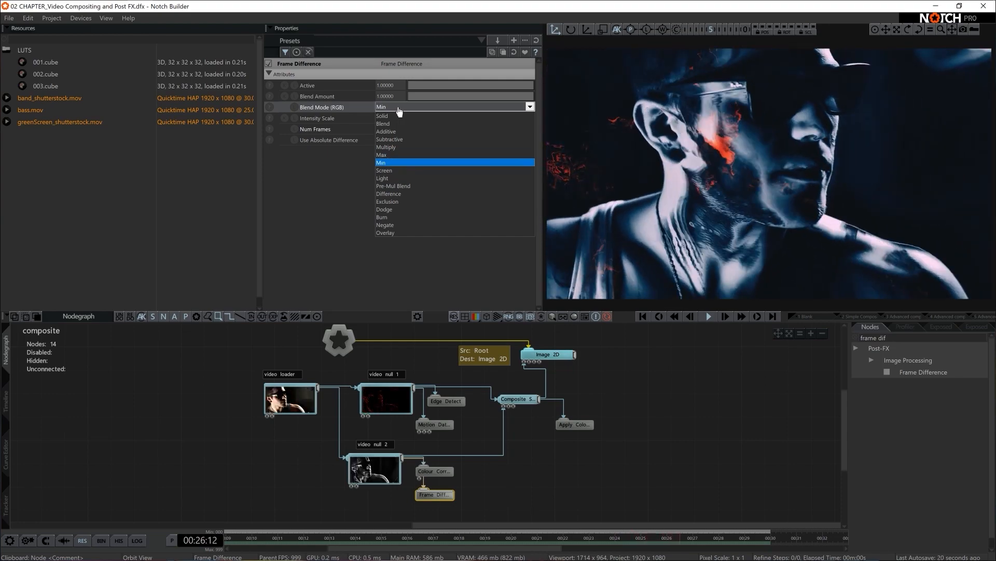
key(Return)
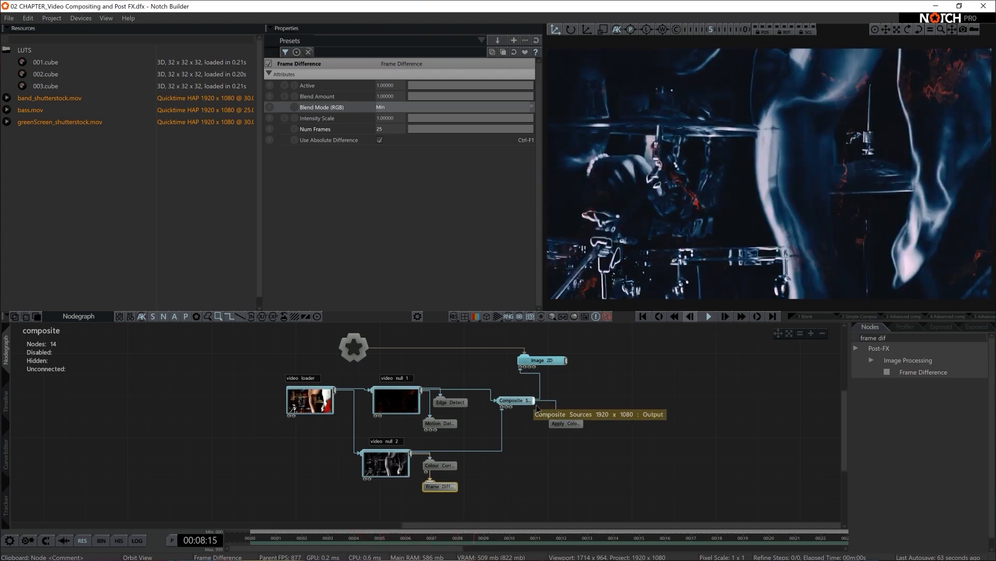
Add a second Image 2D node connected to the root and place it below the Composite Sources node
middle_drag(634, 443, 648, 438)
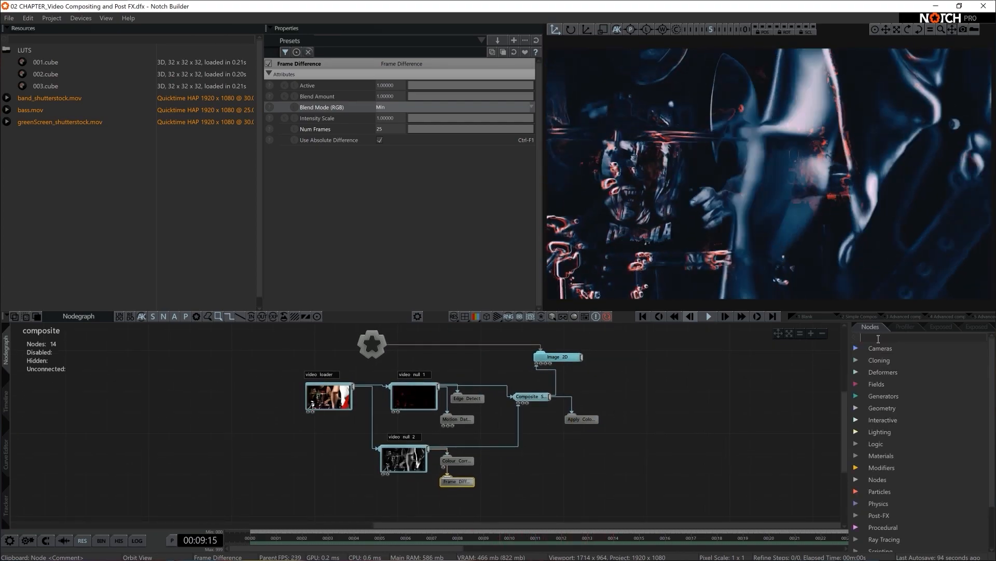
text(image 2d)
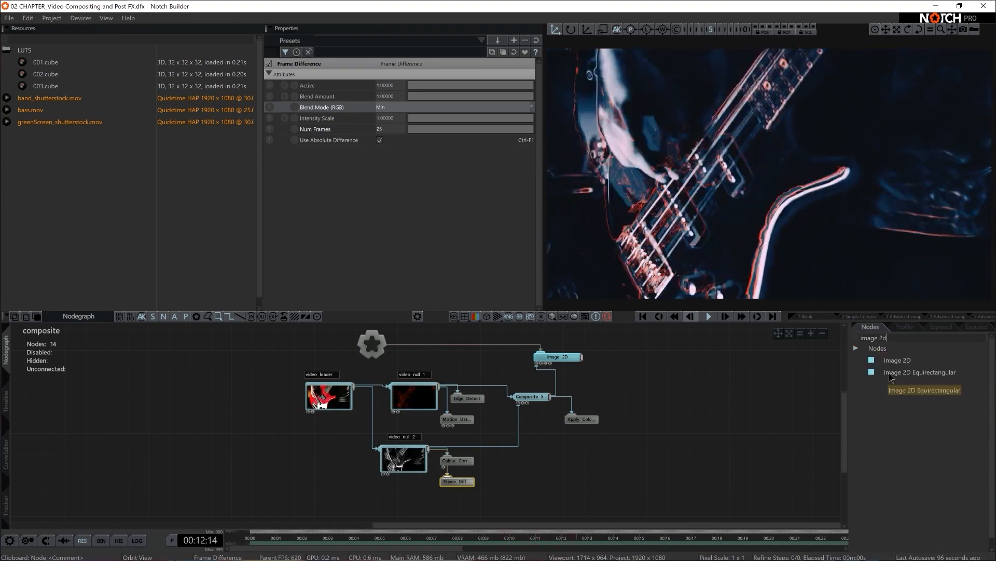
drag(897, 360, 553, 483)
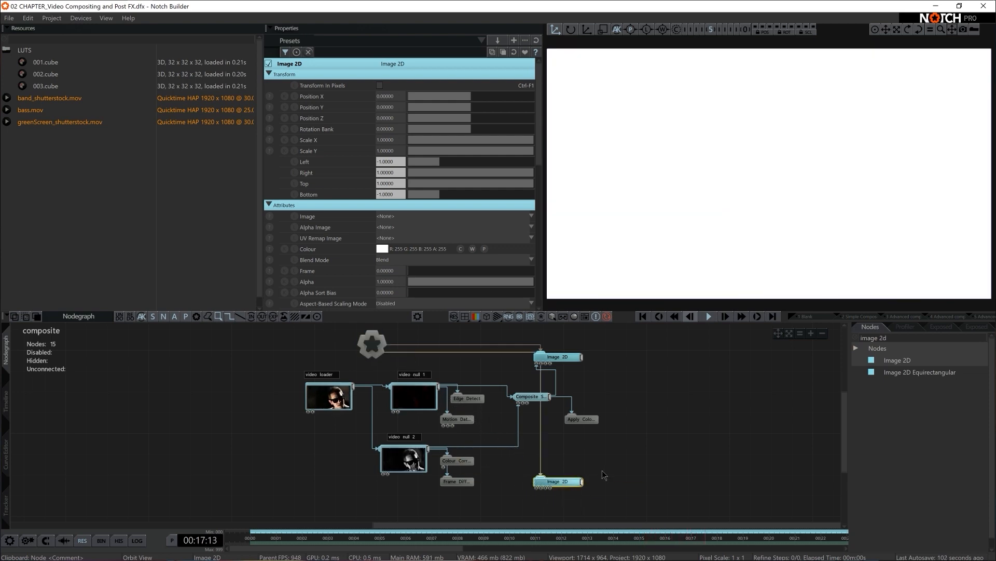
scroll(597, 475, down, 1)
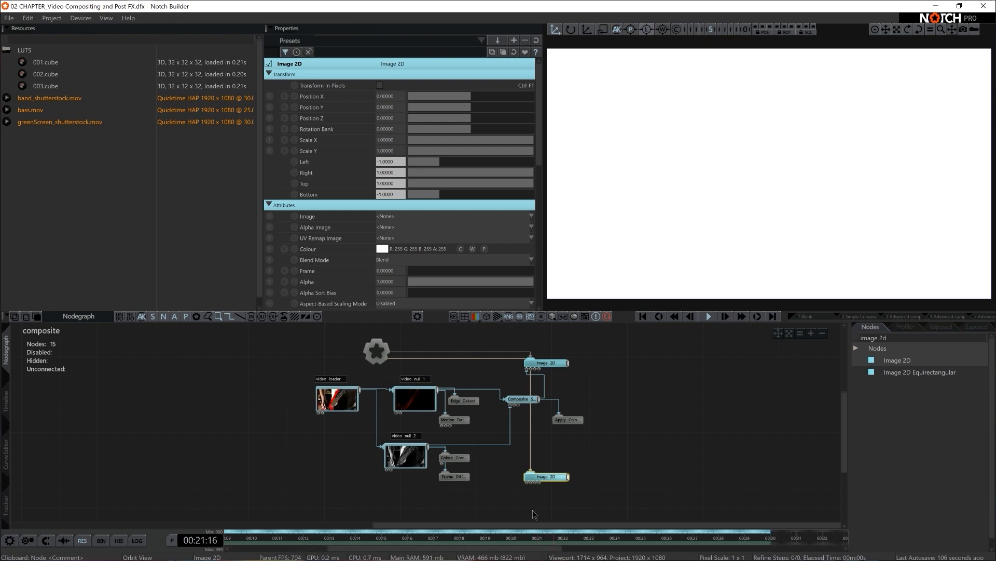
drag(539, 315, 552, 476)
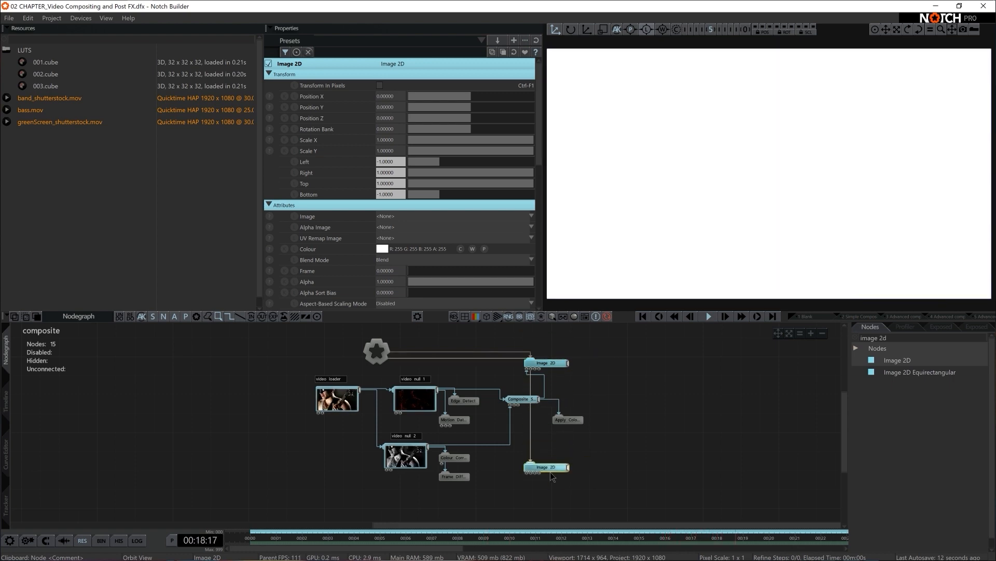
Move the video loader node and its comment down the nodegraph, level with the video null 2 node
scroll(582, 468, down, 1)
middle_drag(583, 465, 587, 443)
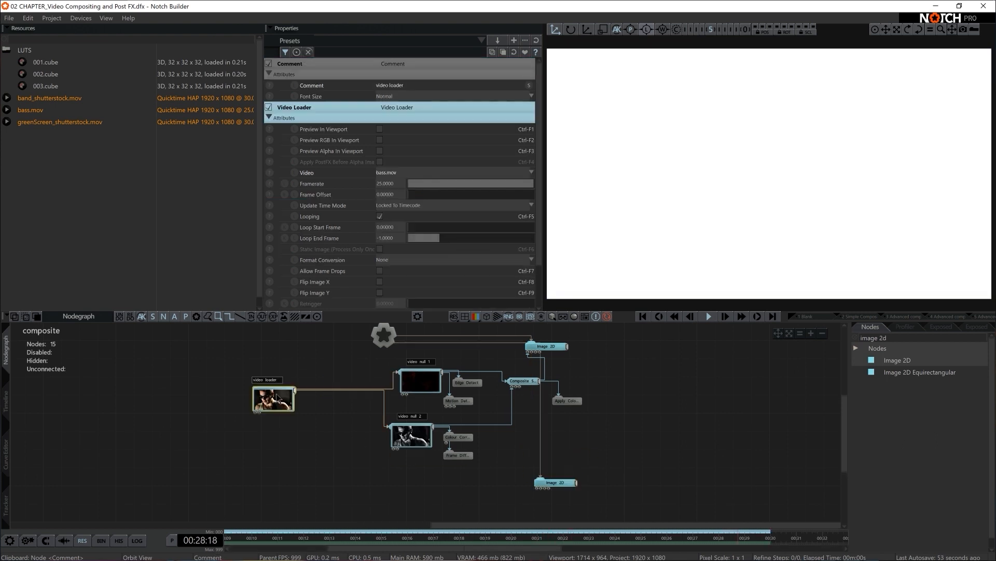
mouse_move(292, 444)
mouse_down()
mouse_move(291, 470)
mouse_move(281, 442)
mouse_up()
Add a Video Null node below video null 2, fed by the video loader, and connect it to the lower Image 2D's video input
click(553, 485)
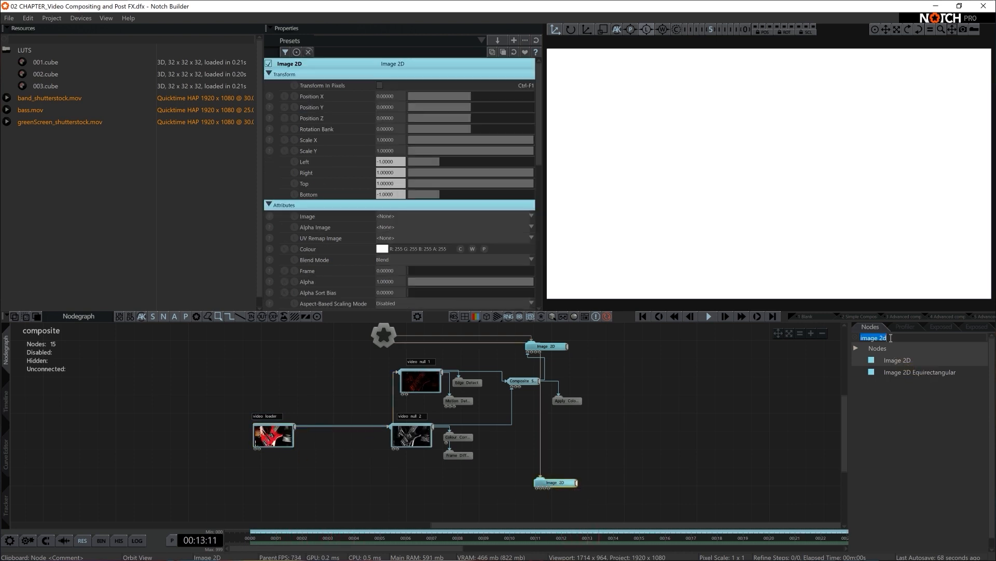
text(null)
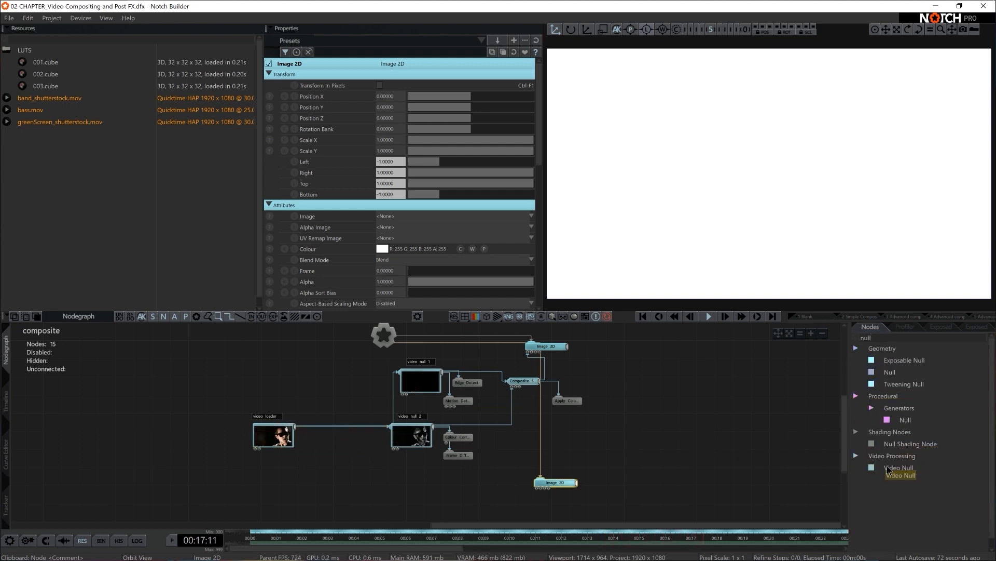
drag(414, 506, 479, 497)
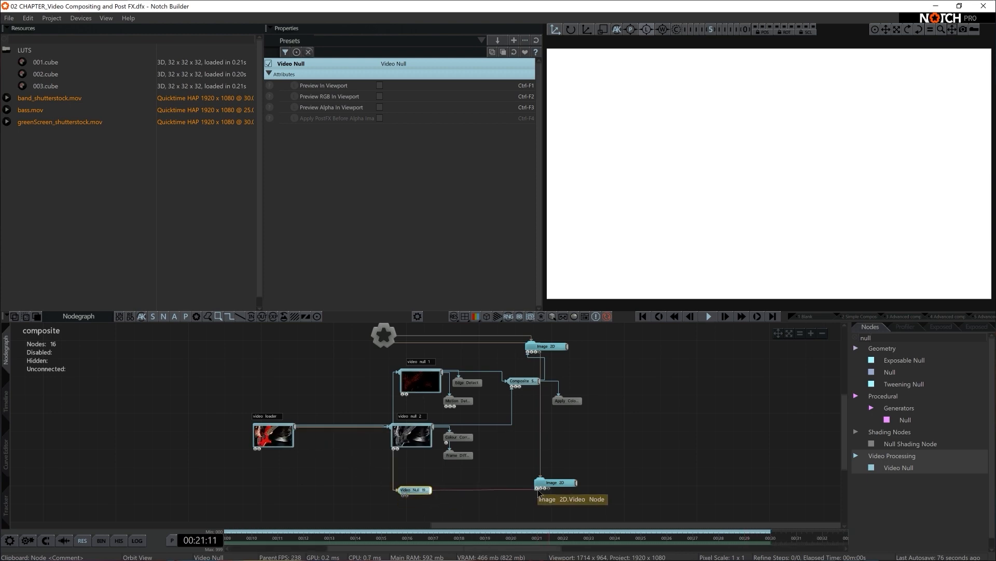
drag(538, 492, 537, 489)
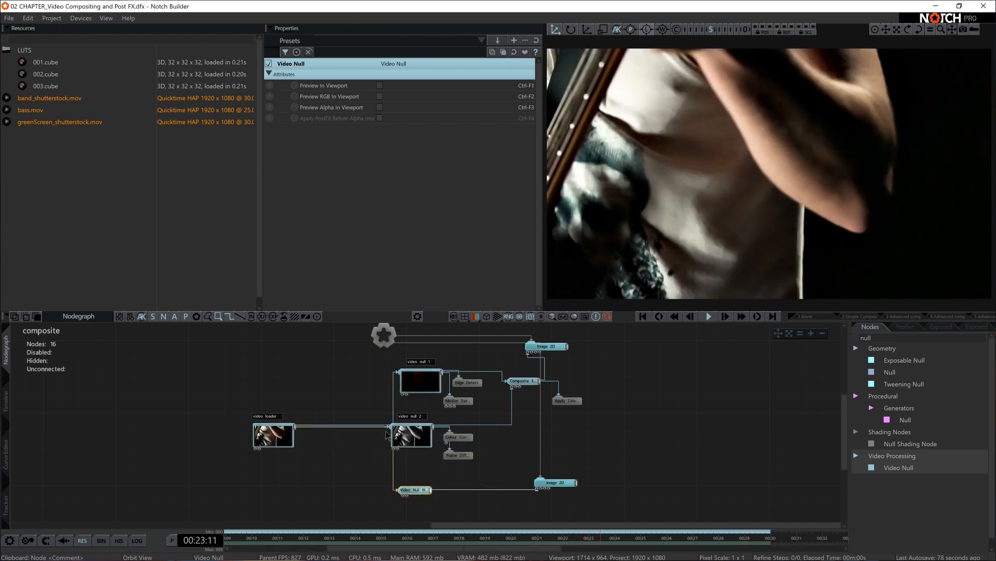
Align the video null 2 node, its comment and its effects beneath video null 1, and adjust the lower Image 2D node's position
drag(404, 463, 430, 418)
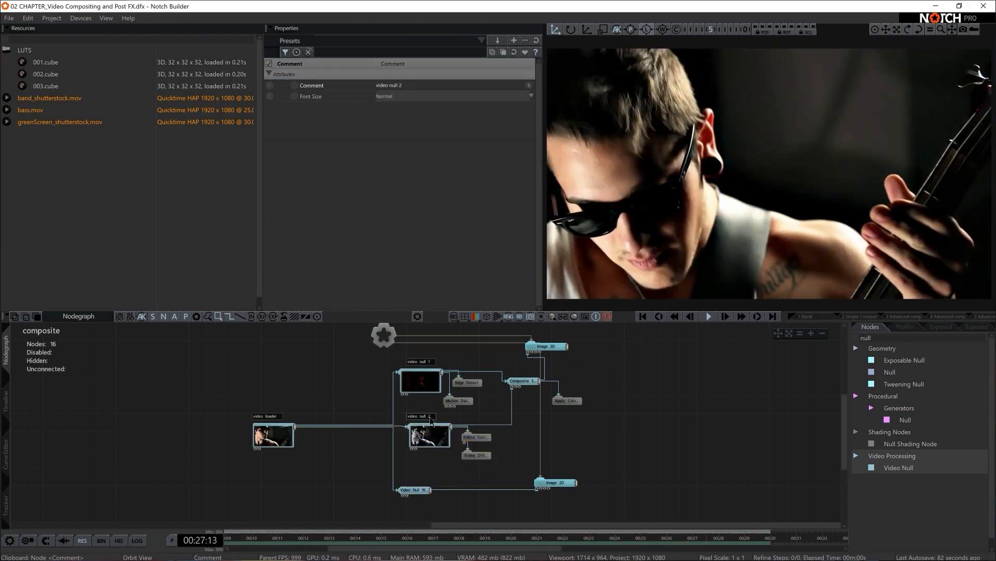
middle_drag(447, 477, 414, 453)
click(525, 463)
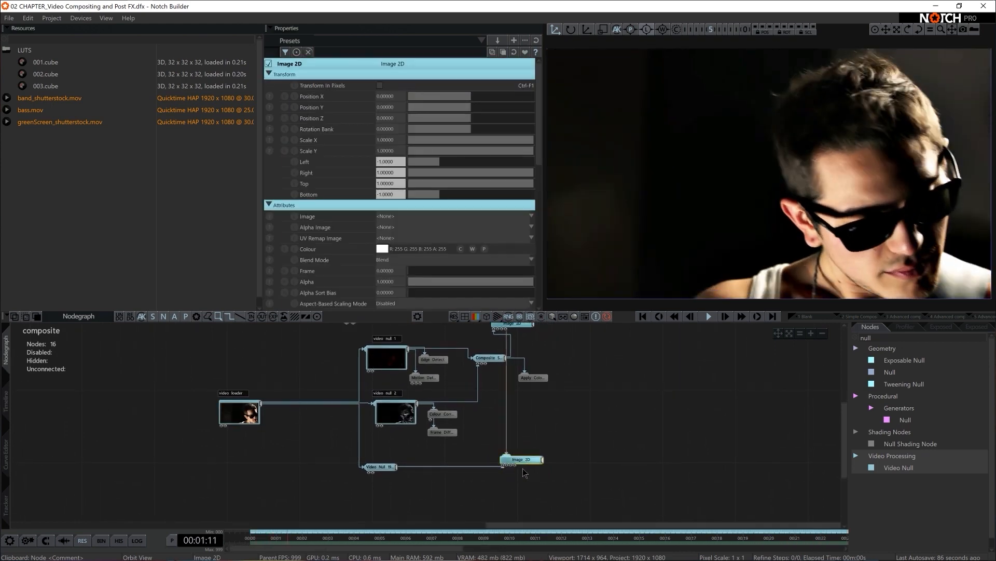
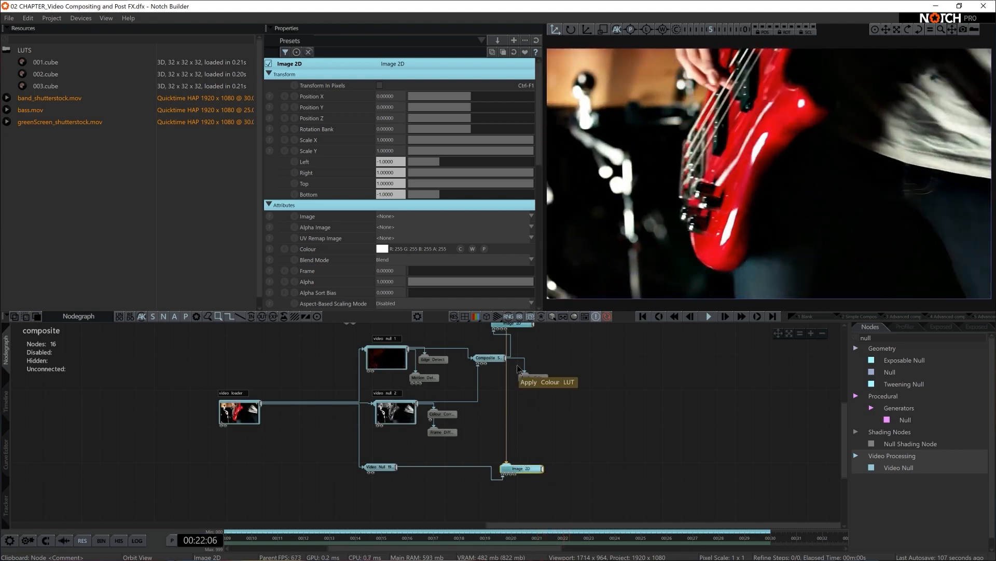
Search the node library for star and add a Star generator node below the lower Image 2D node
middle_drag(518, 338, 516, 359)
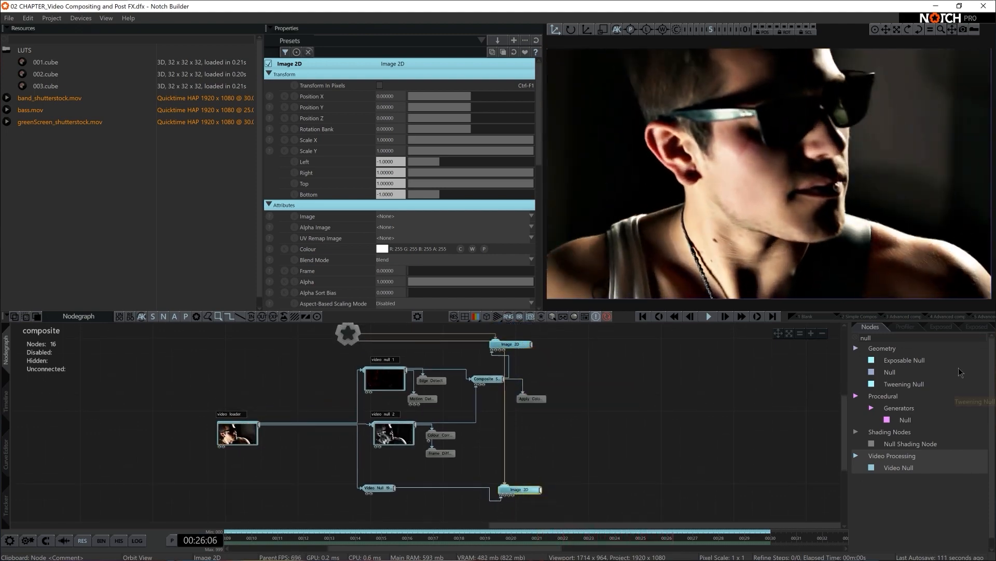
double_click(878, 339)
key(BackSpace)
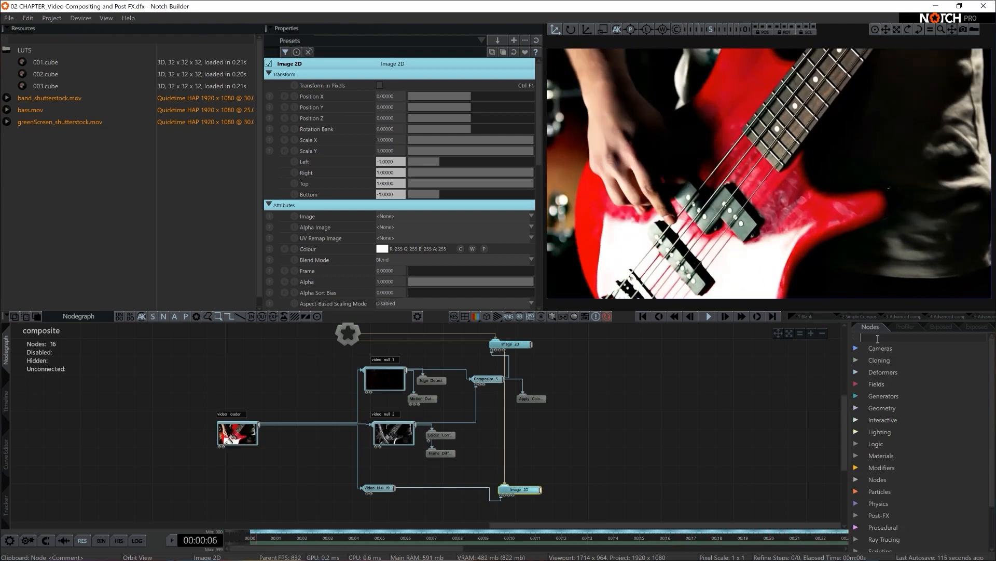
text(star)
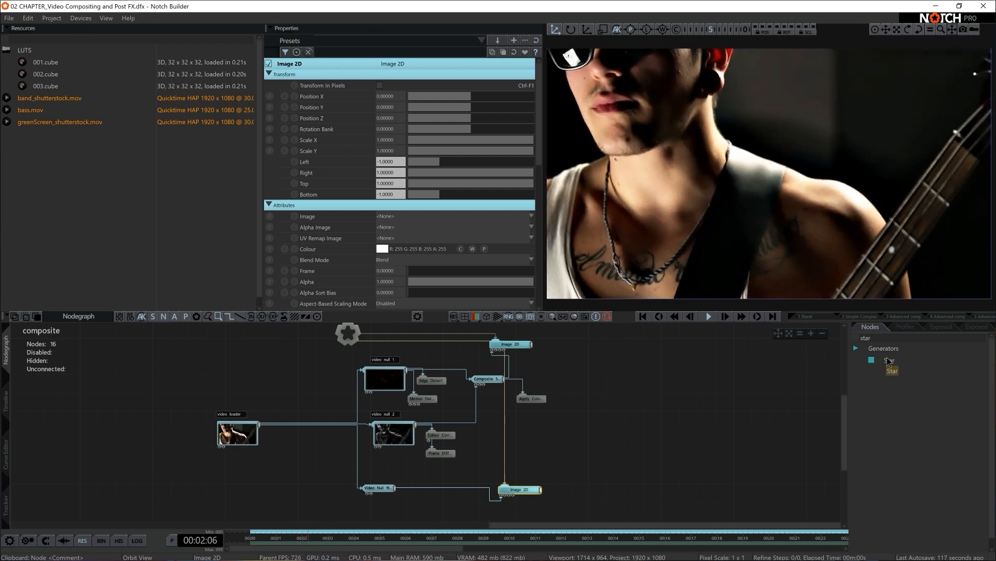
drag(887, 359, 576, 498)
drag(546, 447, 514, 469)
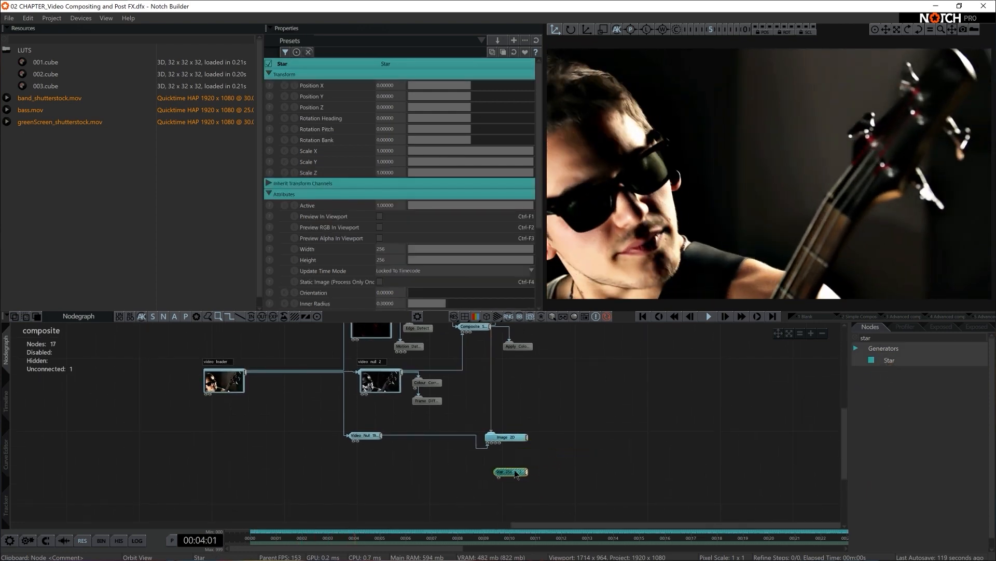
Expand the Star node's thumbnail and connect the star to the lower Image 2D's second input to mask the video
scroll(546, 476, up, 2)
middle_drag(569, 484, 526, 450)
scroll(579, 464, up, 2)
click(585, 459)
click(582, 461)
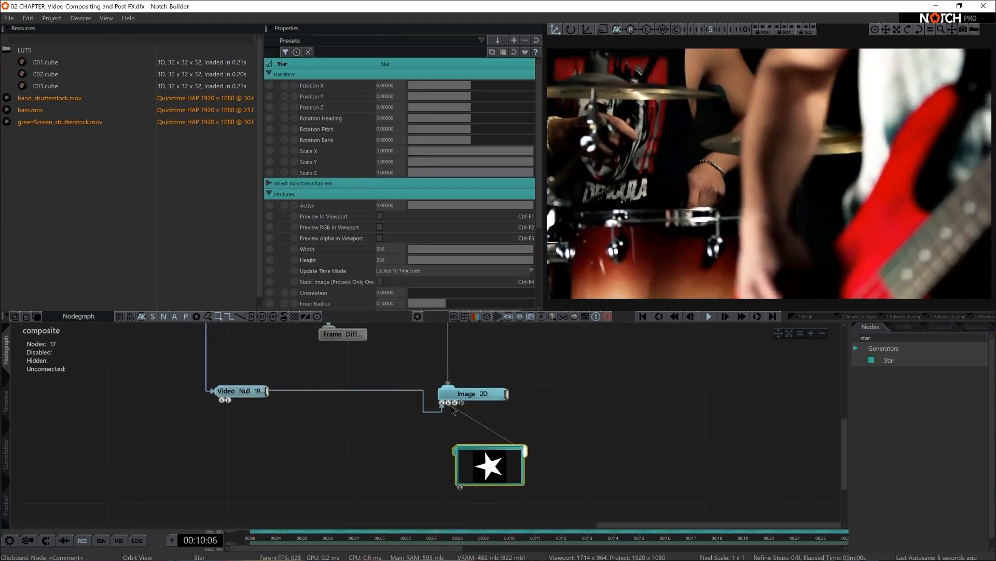
drag(525, 450, 448, 403)
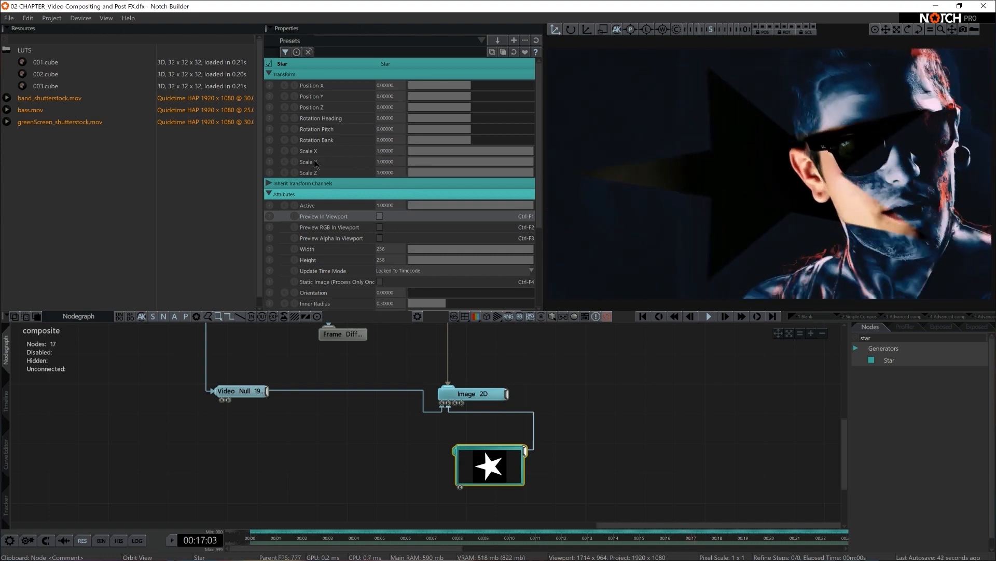
Set the Star node's Scale Y to 16/9 to compensate for the aspect ratio
click(380, 161)
text(16/9)
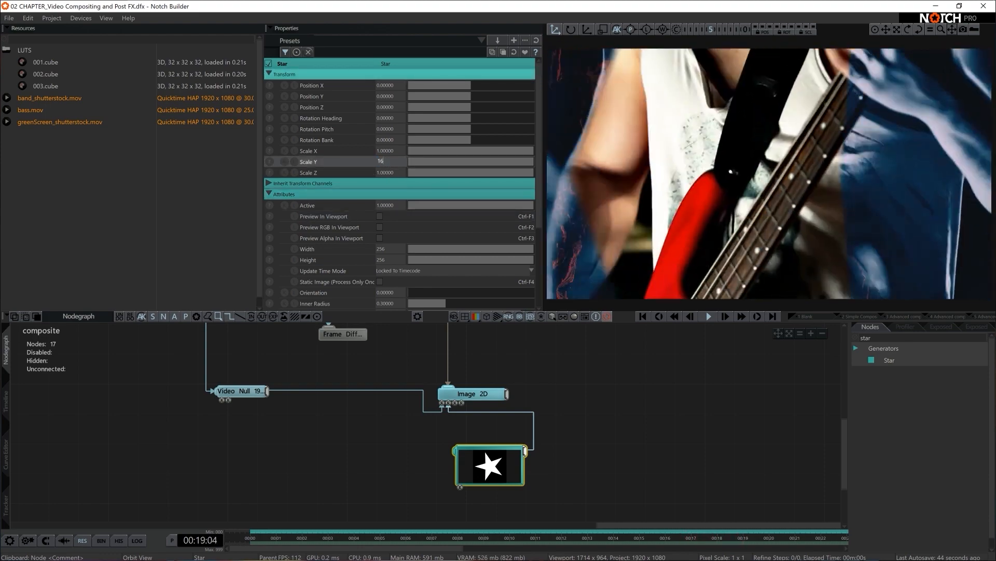
key(Return)
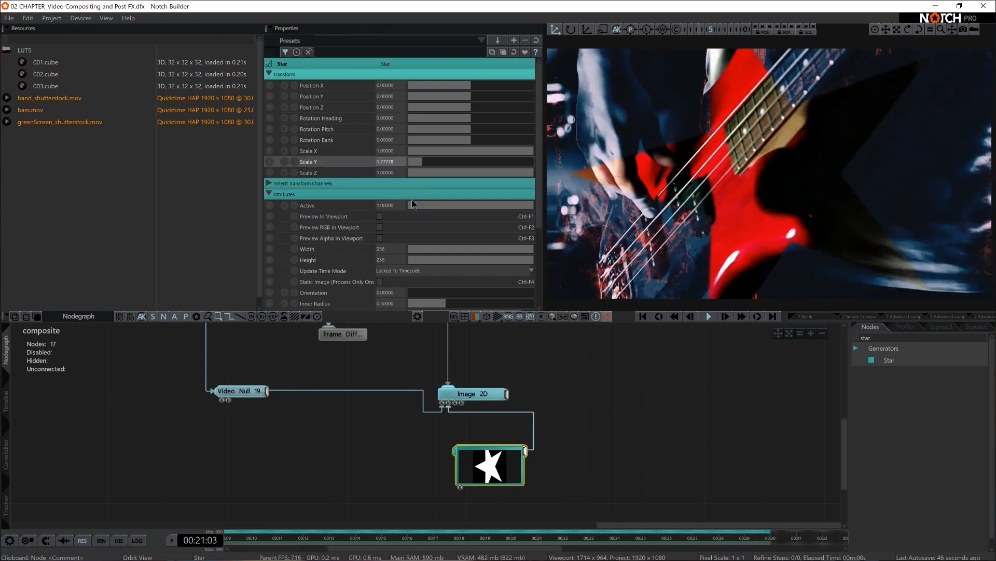
Set the Star node's resolution to a width of 1920 and a height of 1080
click(383, 249)
text(1920)
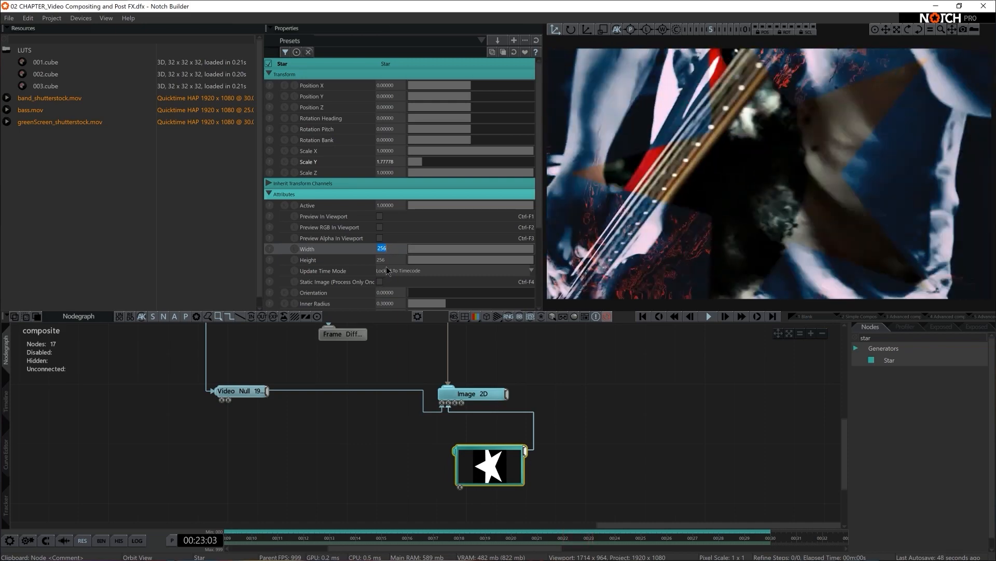
key(Return)
click(387, 266)
text(1080)
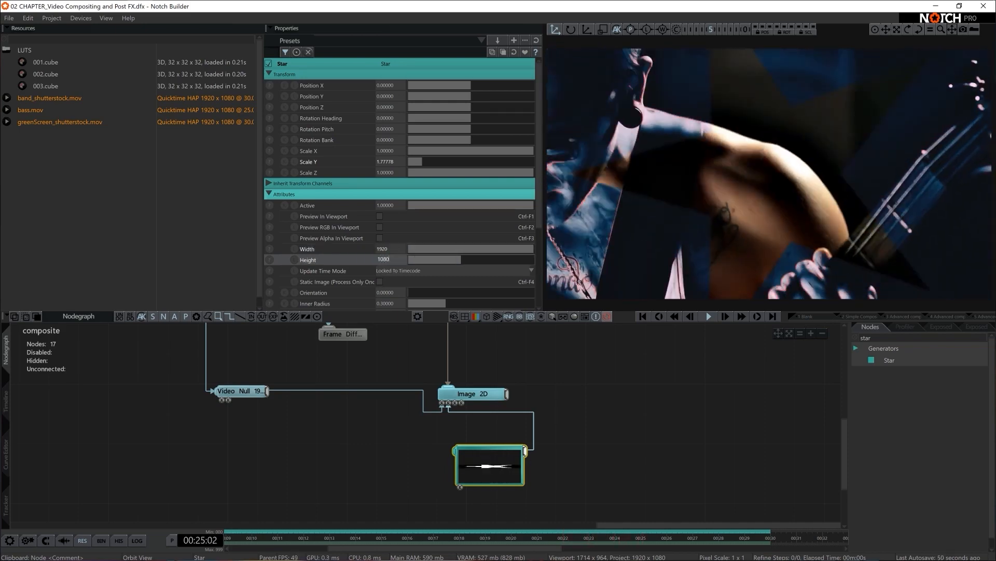
key(Return)
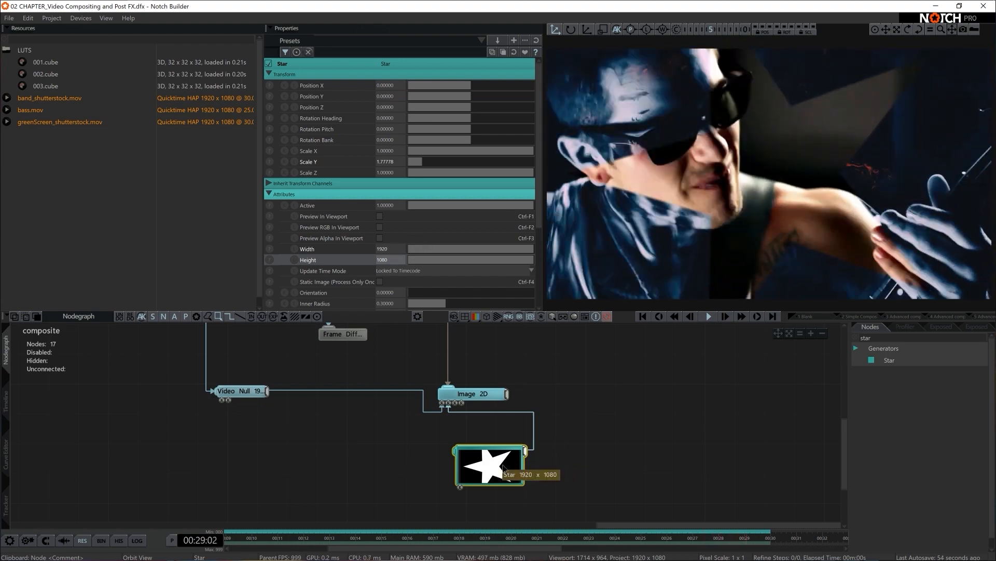
Toggle the star's viewport preview and delete the Star node from the nodegraph
click(379, 217)
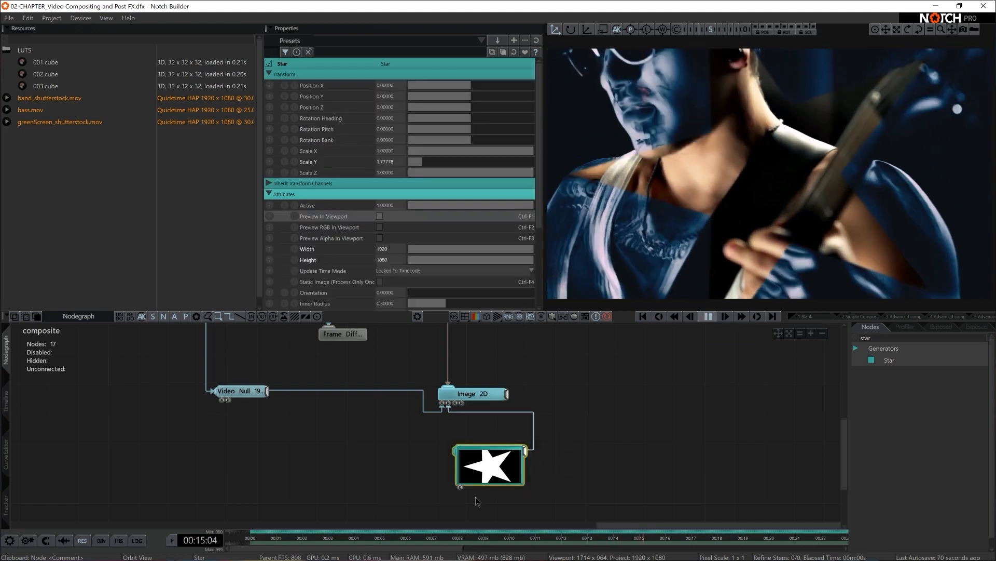
key(Delete)
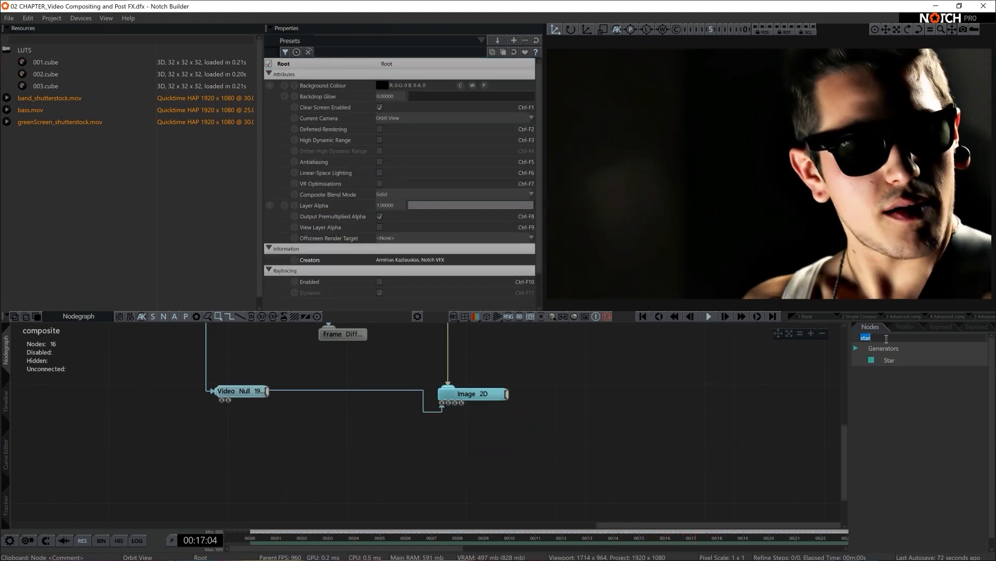
Add a Fractal Noise generator below the lower Image 2D and connect it to that node's second input as a mask
text(fracta)
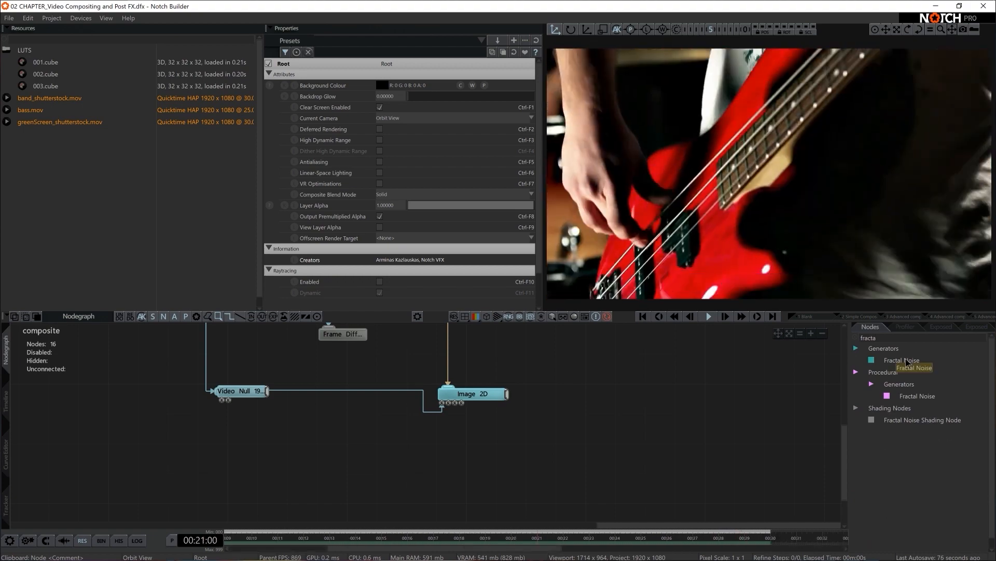
drag(907, 365, 466, 450)
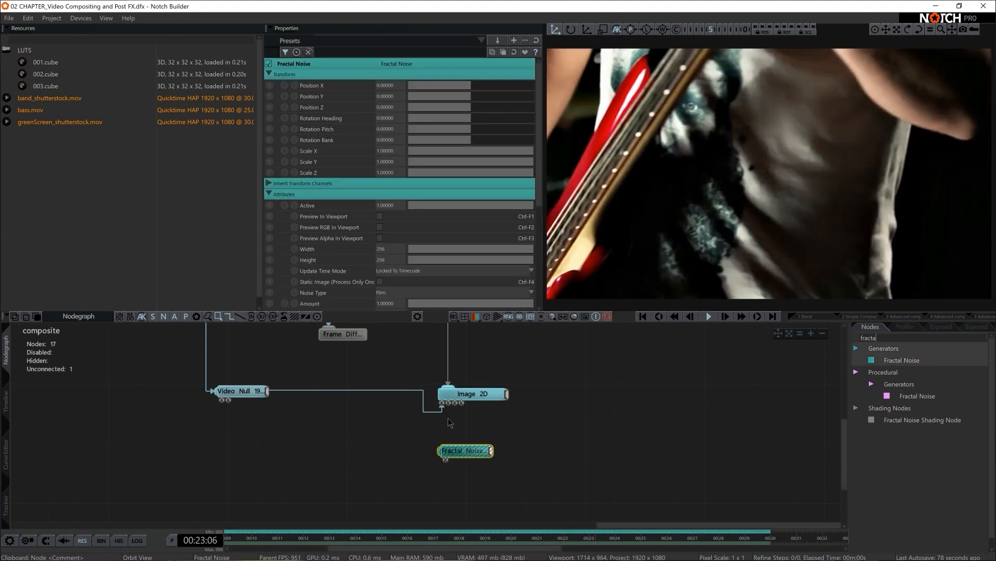
drag(450, 405, 448, 403)
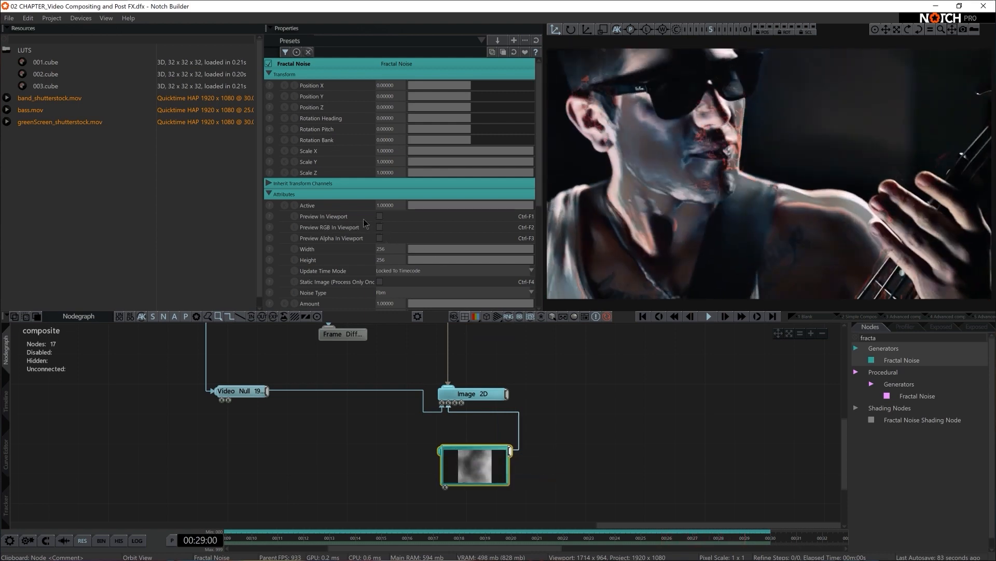
Preview the Fractal Noise in the viewport and set its width to 1920 and height to 1080
click(380, 216)
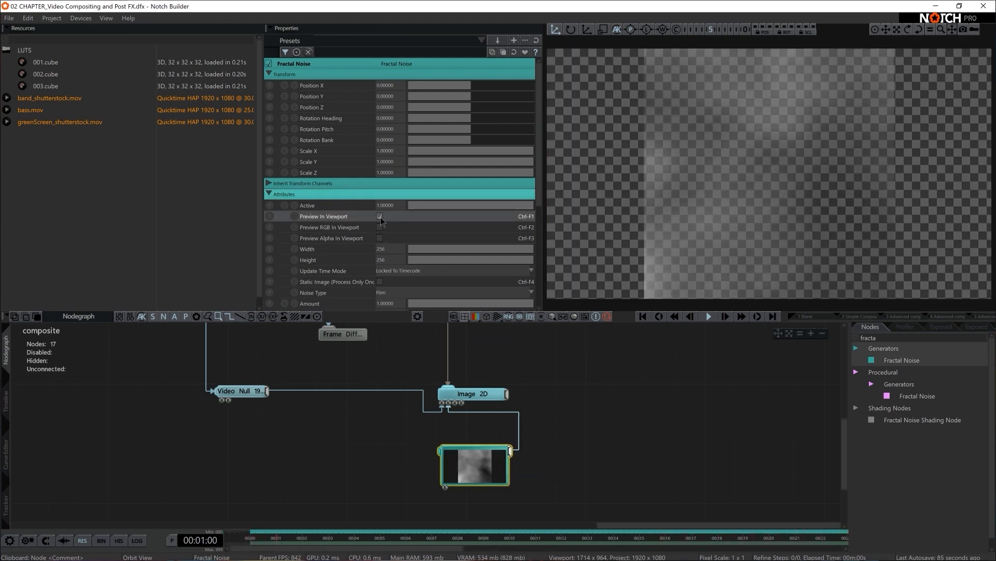
scroll(418, 234, down, 1)
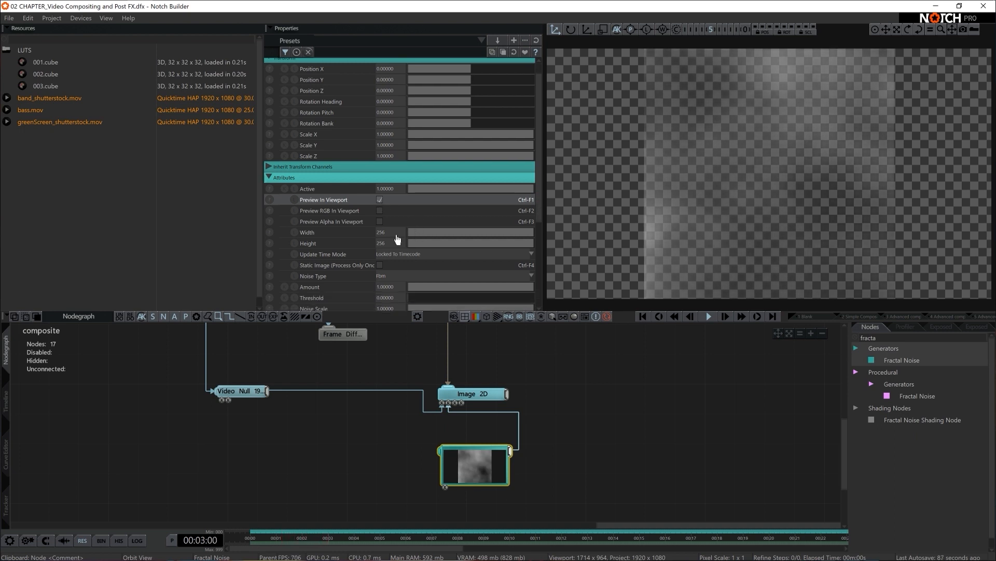
double_click(384, 232)
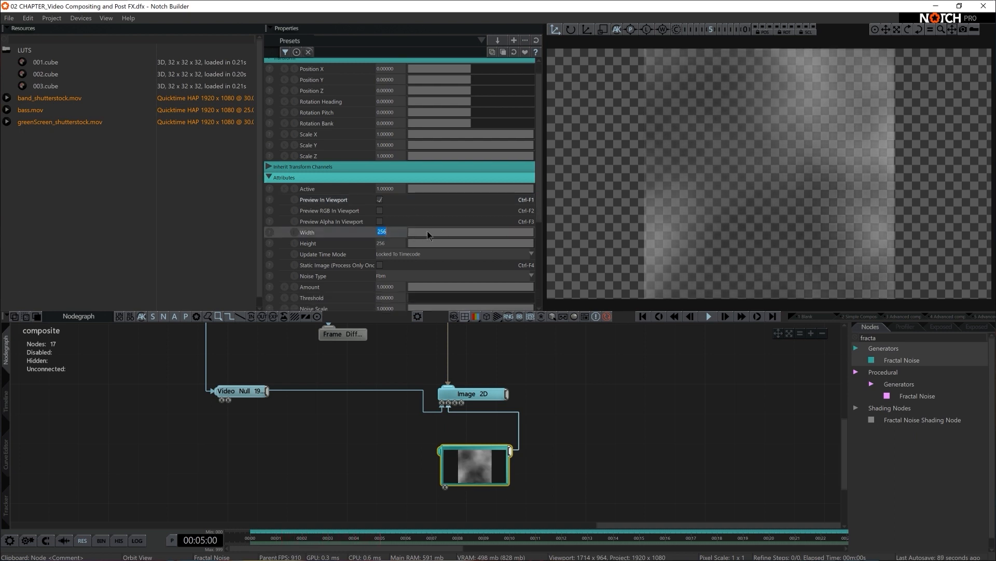
text(1)
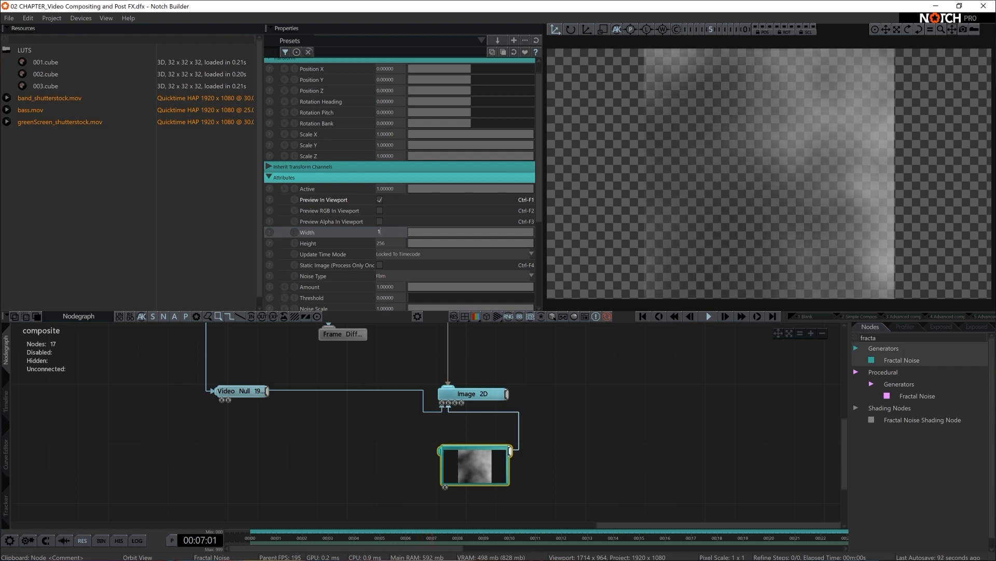
text(920)
key(Return)
text(1080)
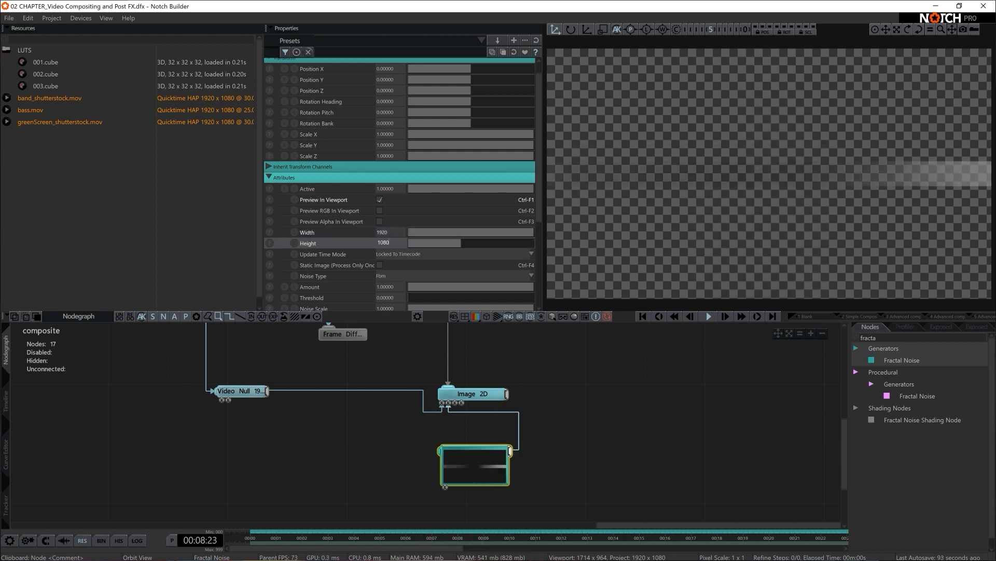
key(Return)
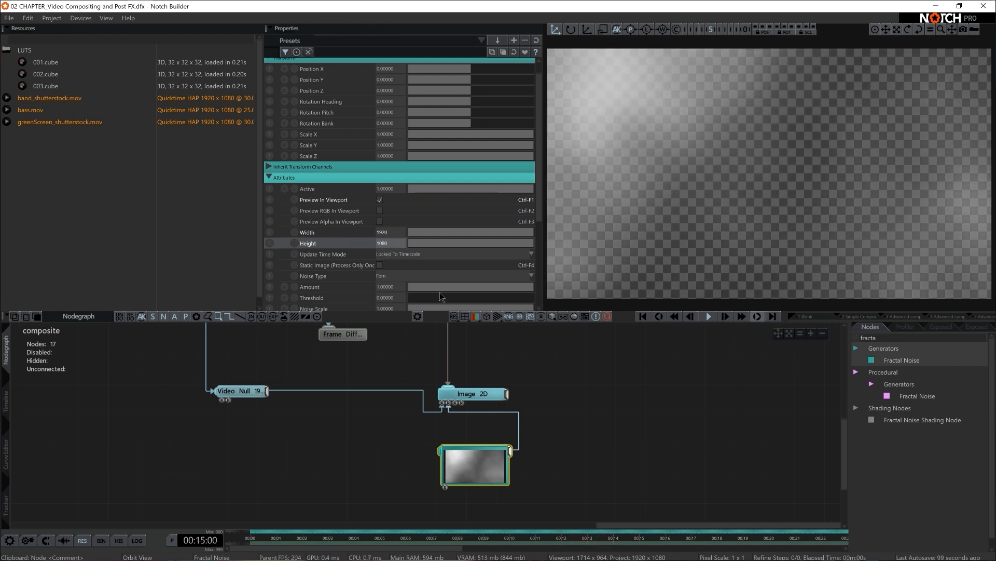
Set the Fractal Noise Gain to about 2.13 and Noise Scale to about 0.316, comparing the noise preview with the masked composite
scroll(440, 294, down, 1)
scroll(440, 293, down, 2)
scroll(440, 293, down, 1)
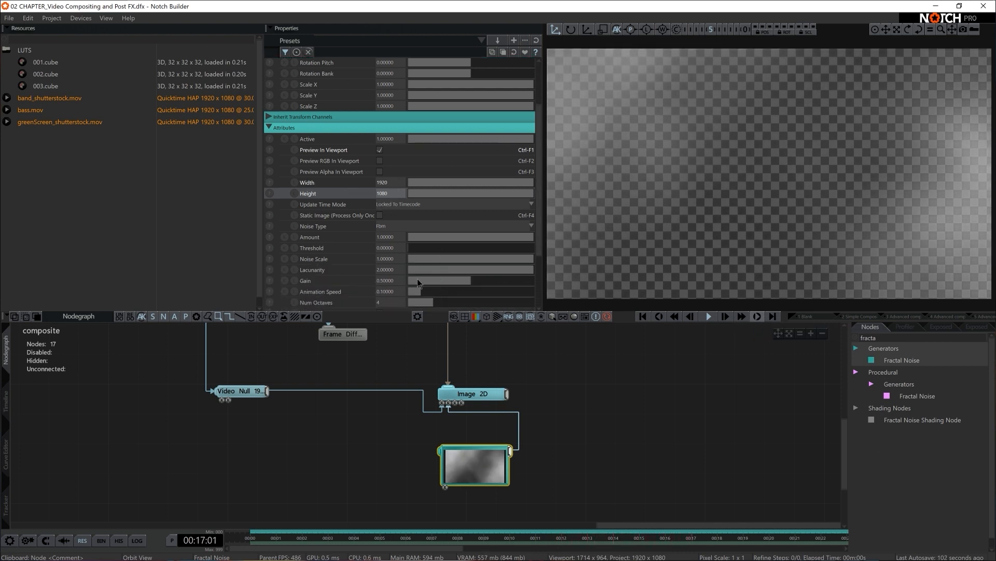
drag(464, 281, 677, 271)
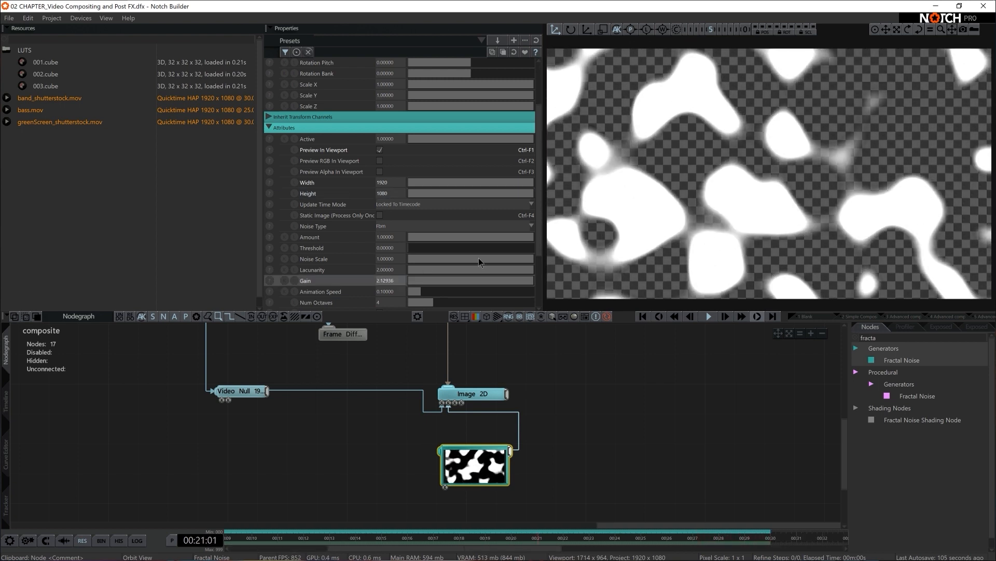
drag(491, 258, 447, 260)
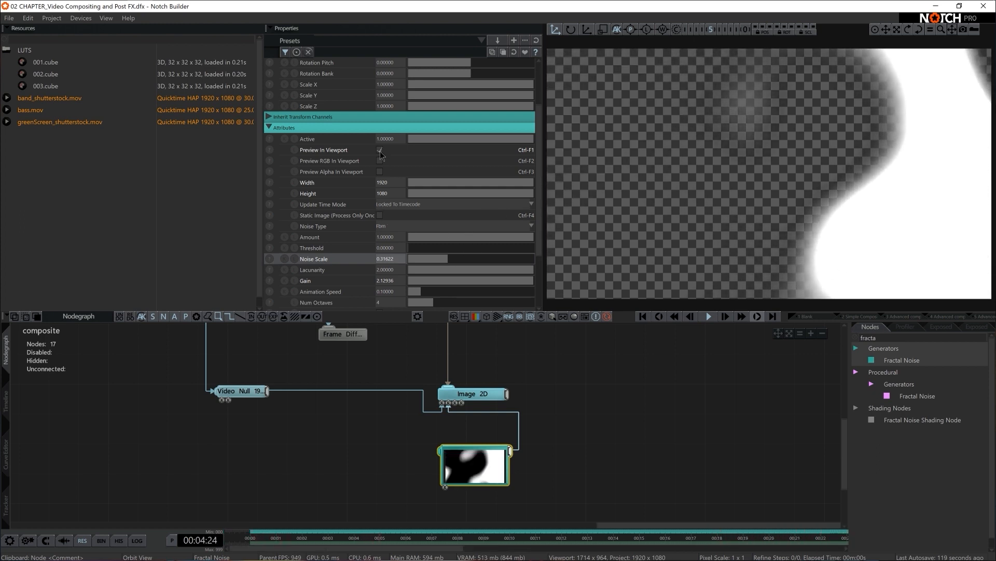
click(380, 150)
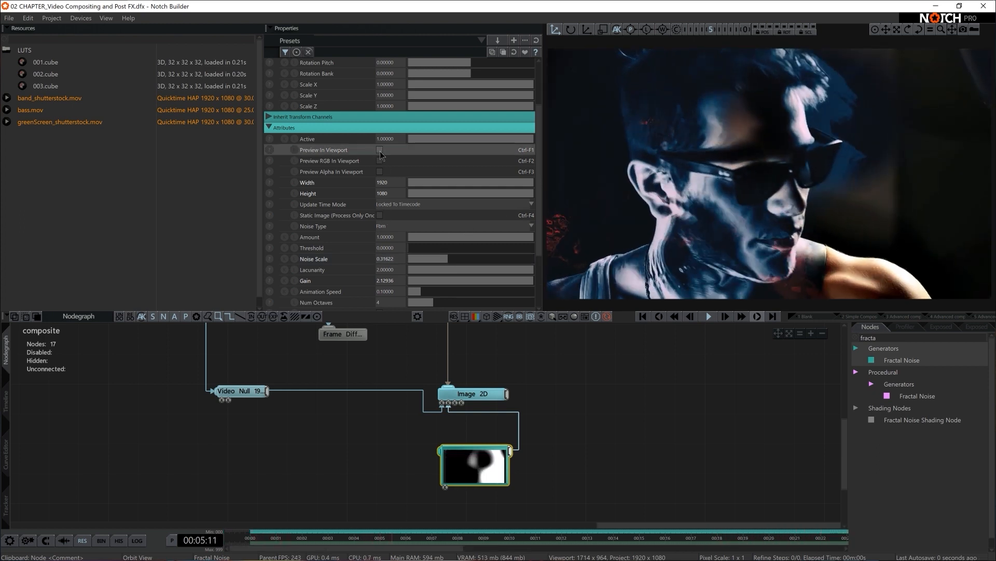
click(380, 151)
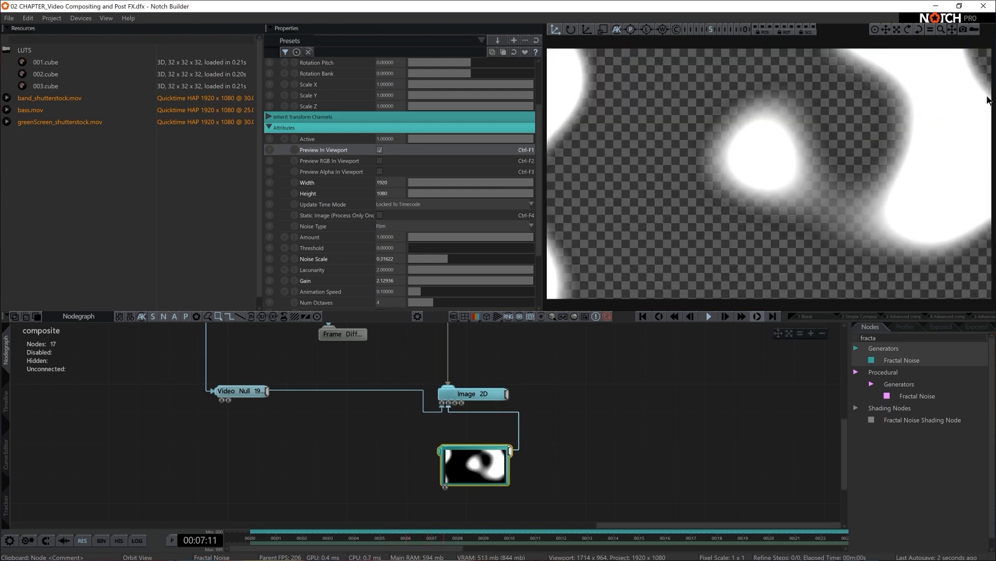
Toggle the Fractal Noise viewport preview to compare the mask with the composite, leaving the preview off
click(380, 150)
click(380, 151)
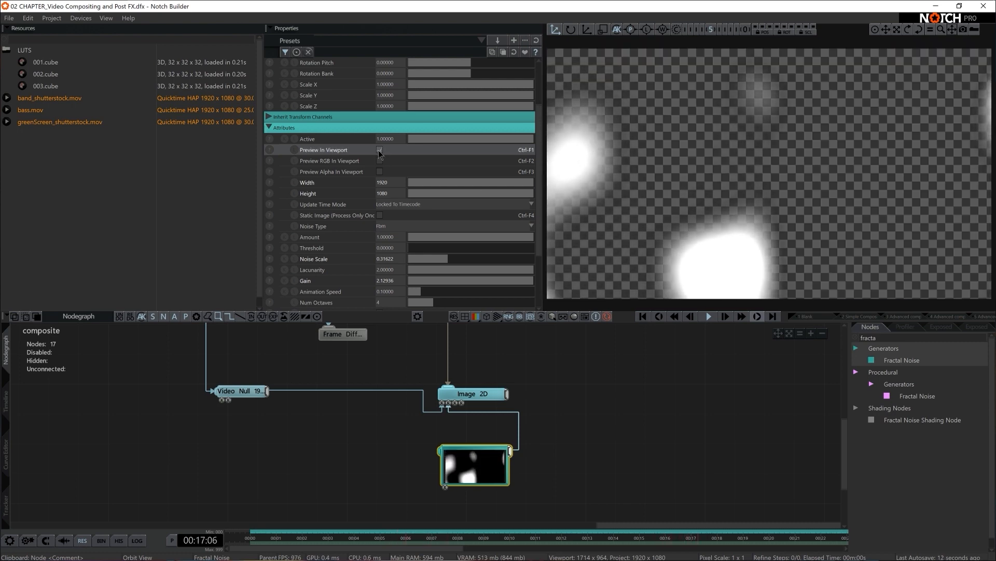
click(379, 150)
click(380, 150)
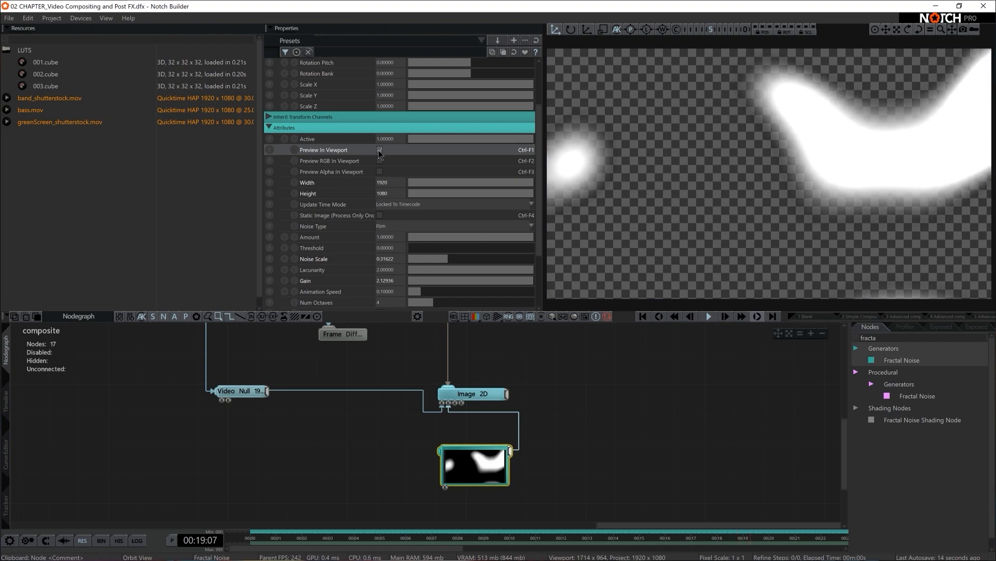
click(379, 150)
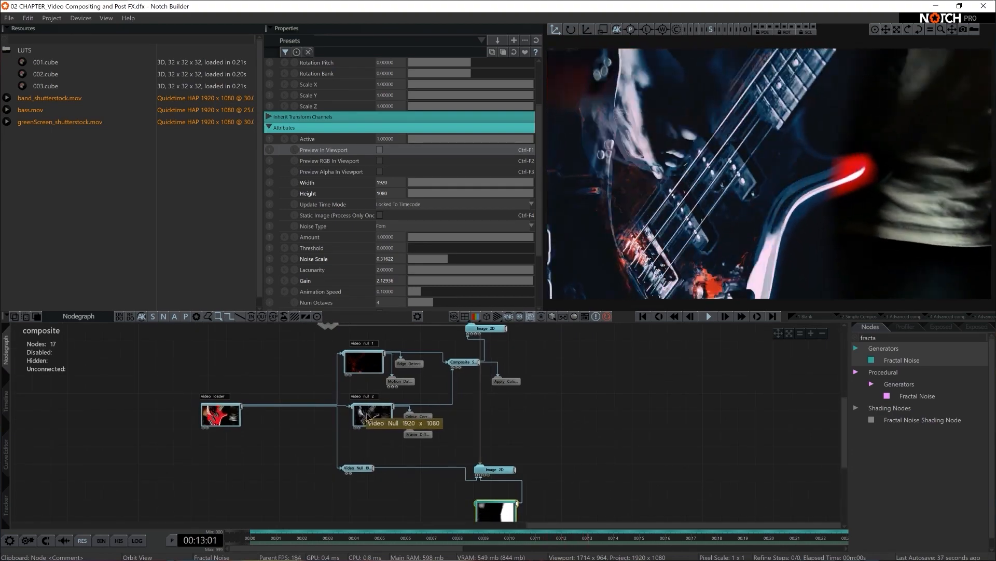
Inspect the Video Loader and preview the video null 2 branch alone in the viewport, then turn its preview off
click(372, 416)
click(220, 415)
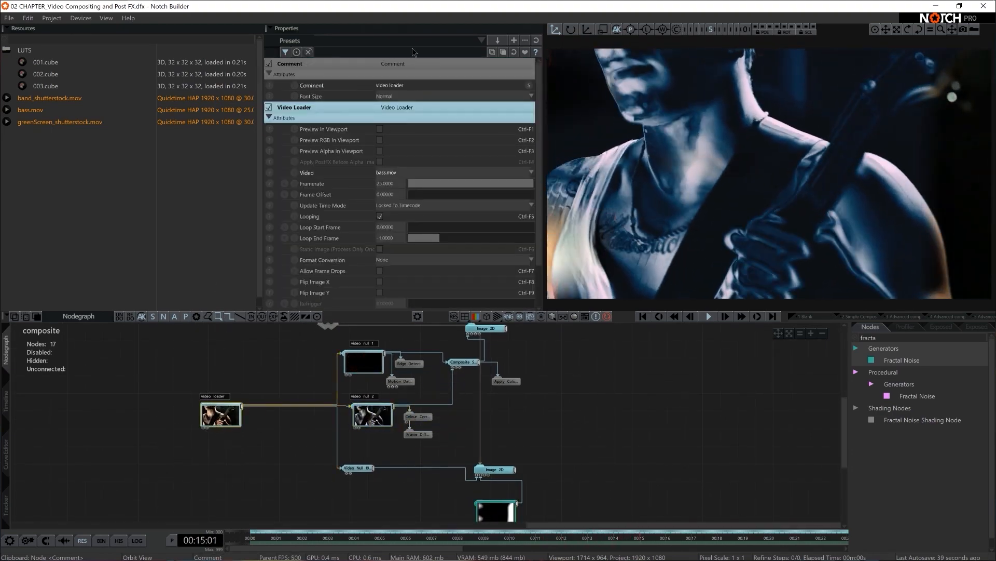
click(373, 414)
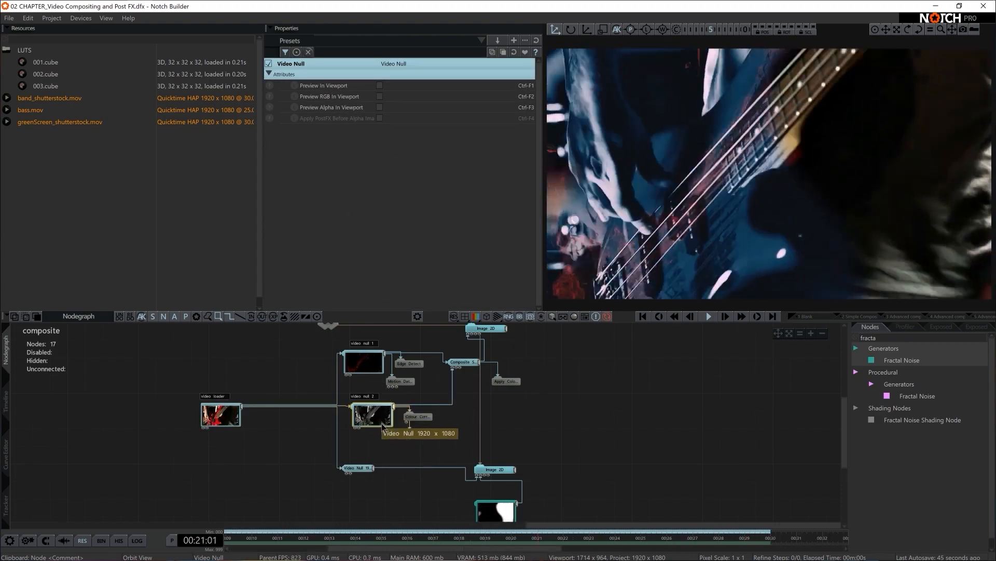
scroll(415, 436, up, 4)
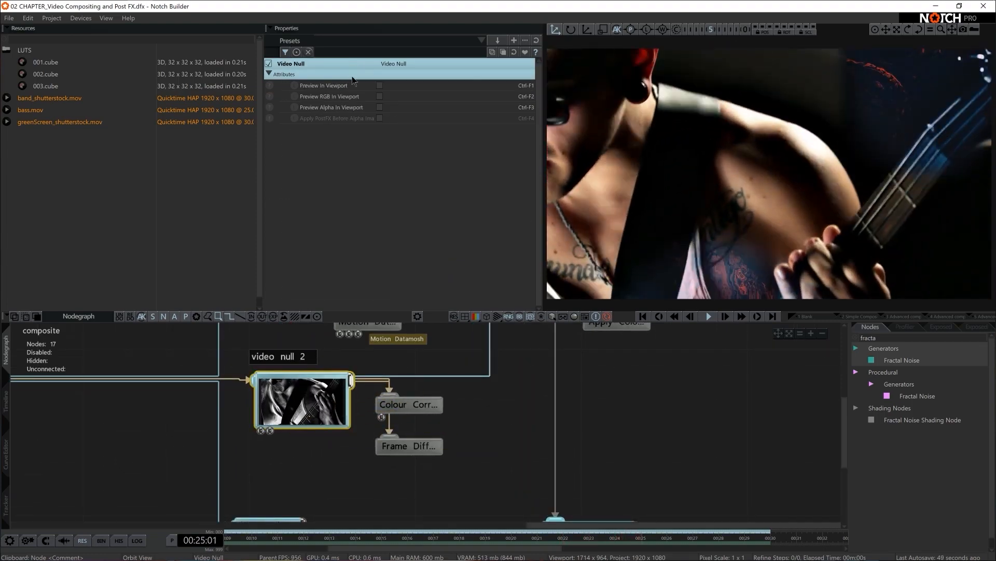
click(381, 87)
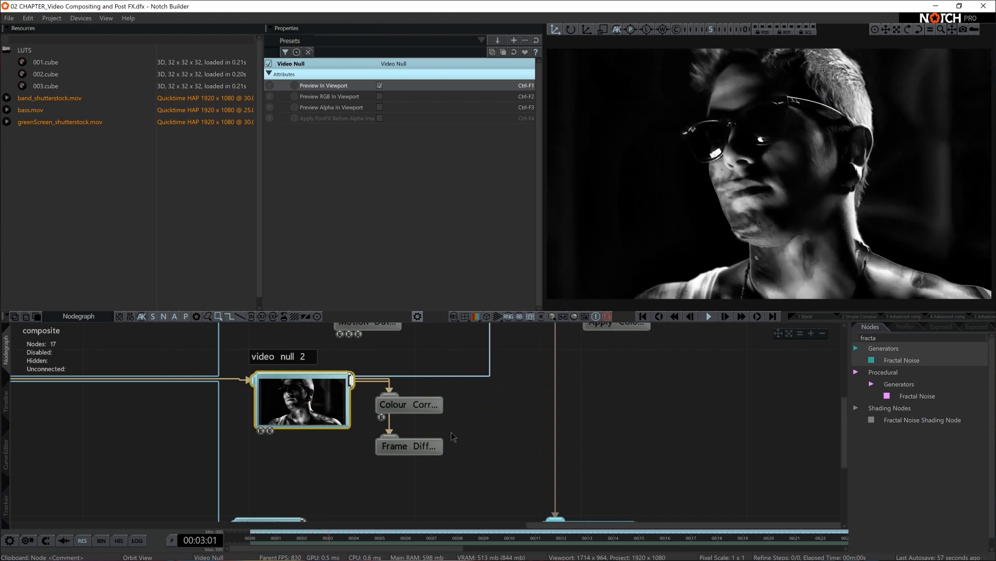
click(380, 85)
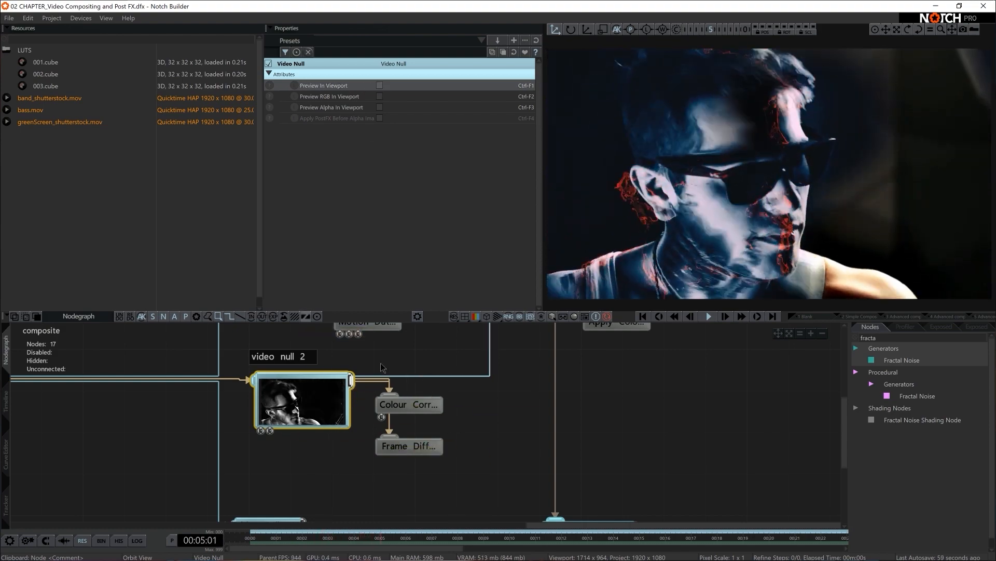
Preview the video null 1 branch alone in the viewport and turn its preview off again
middle_drag(397, 378, 402, 447)
click(275, 349)
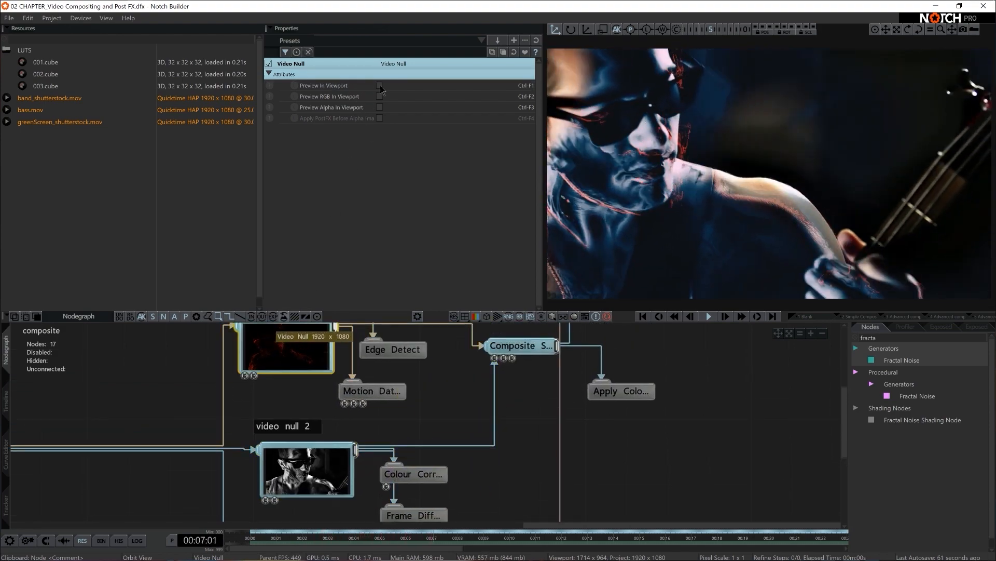
click(379, 86)
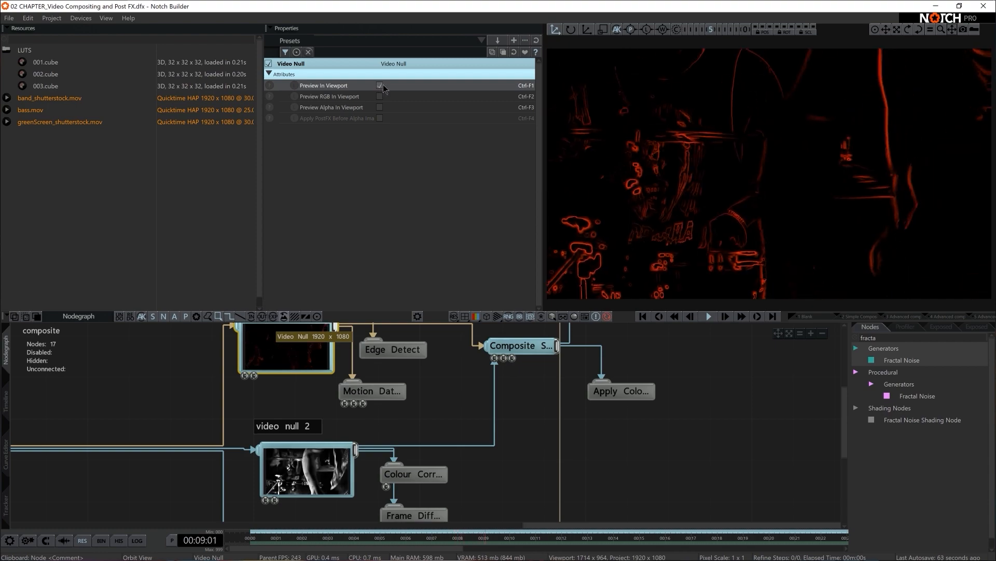
click(380, 86)
Preview the Composite Sources output in the viewport, switch it off, and review the upper Image 2D node's properties
middle_drag(580, 422, 542, 472)
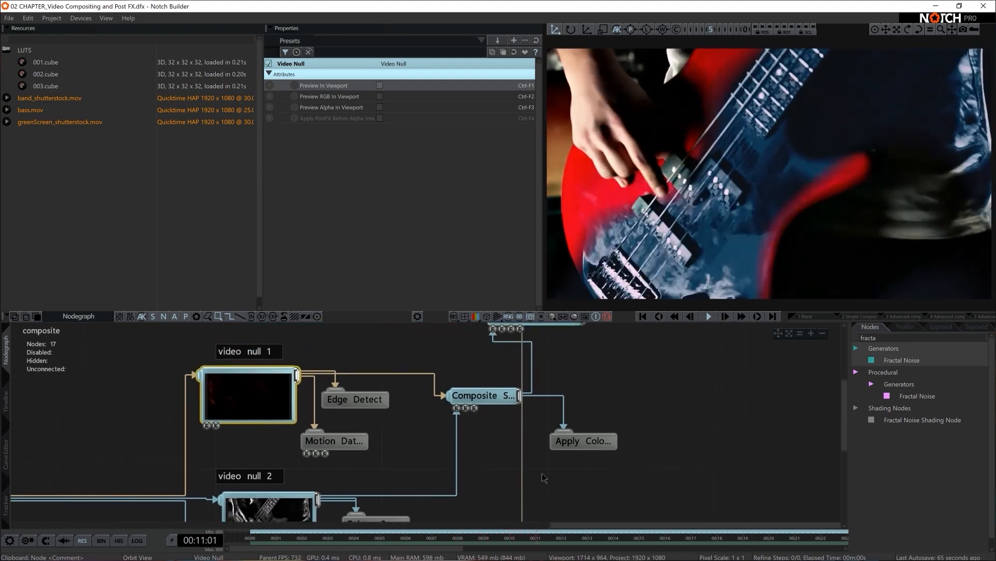
click(483, 395)
click(380, 86)
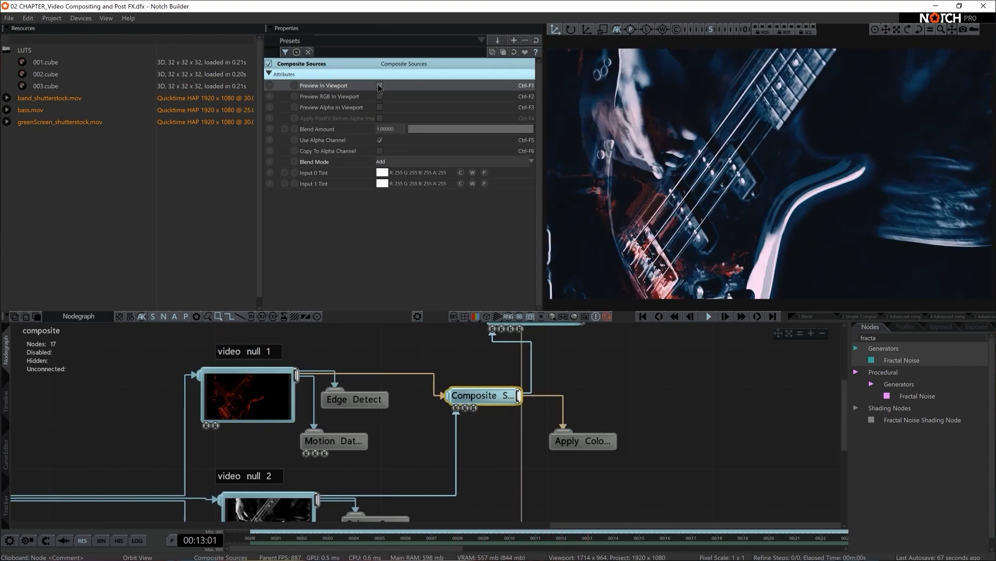
click(379, 86)
scroll(527, 386, down, 4)
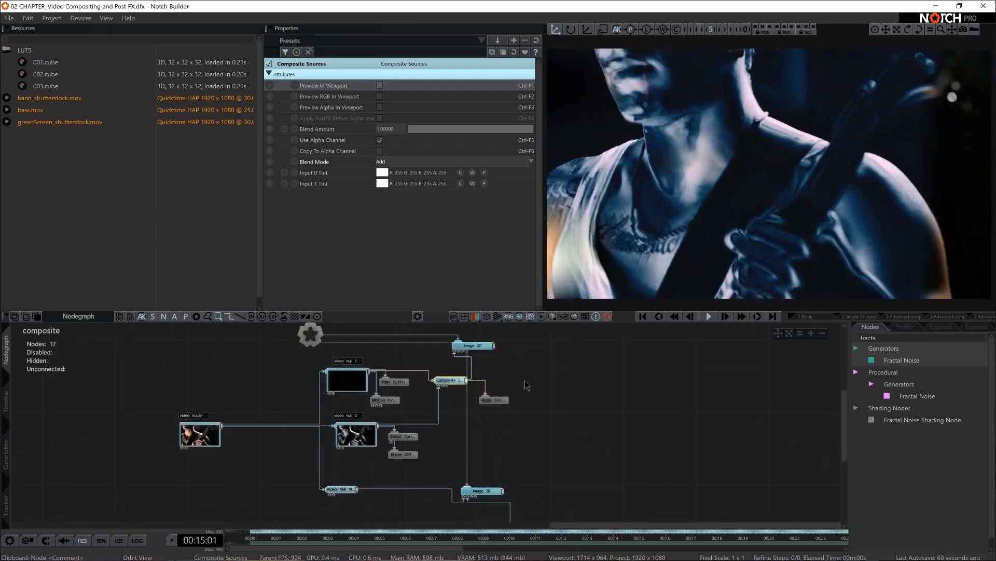
click(473, 346)
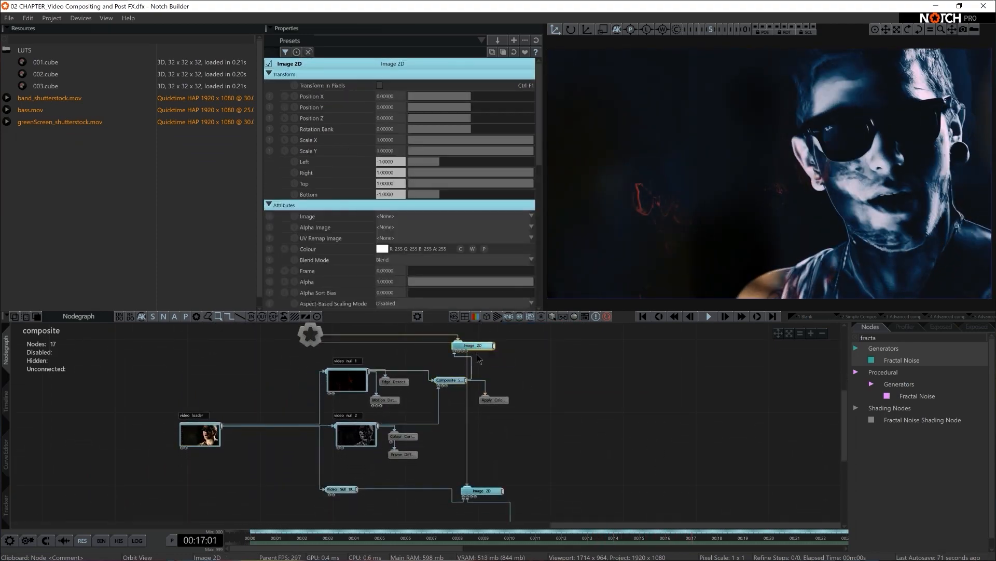
scroll(450, 253, down, 1)
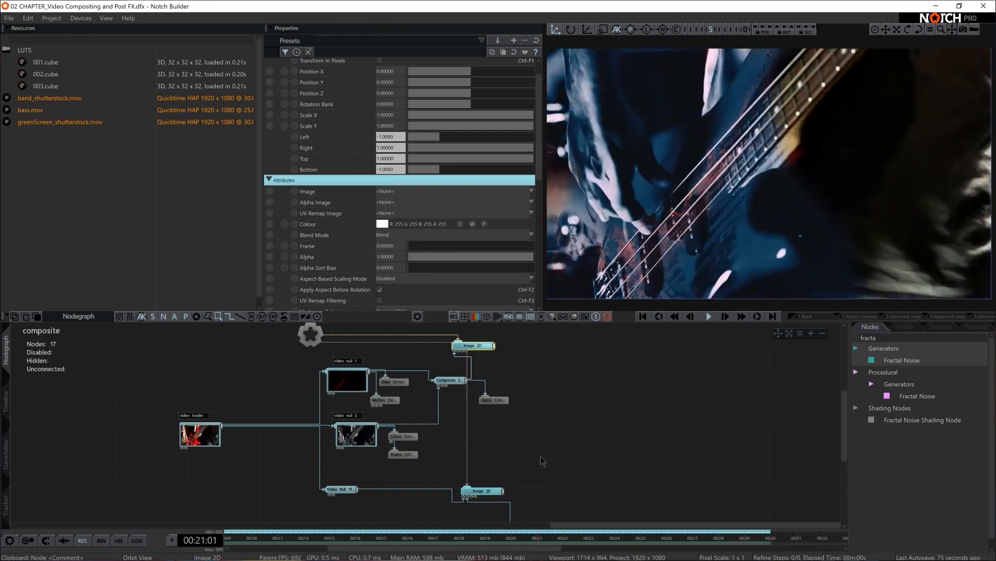
Add another Image 2D node below the Fractal Noise and connect it to the Root node
click(616, 473)
scroll(607, 472, down, 2)
middle_drag(601, 469, 595, 431)
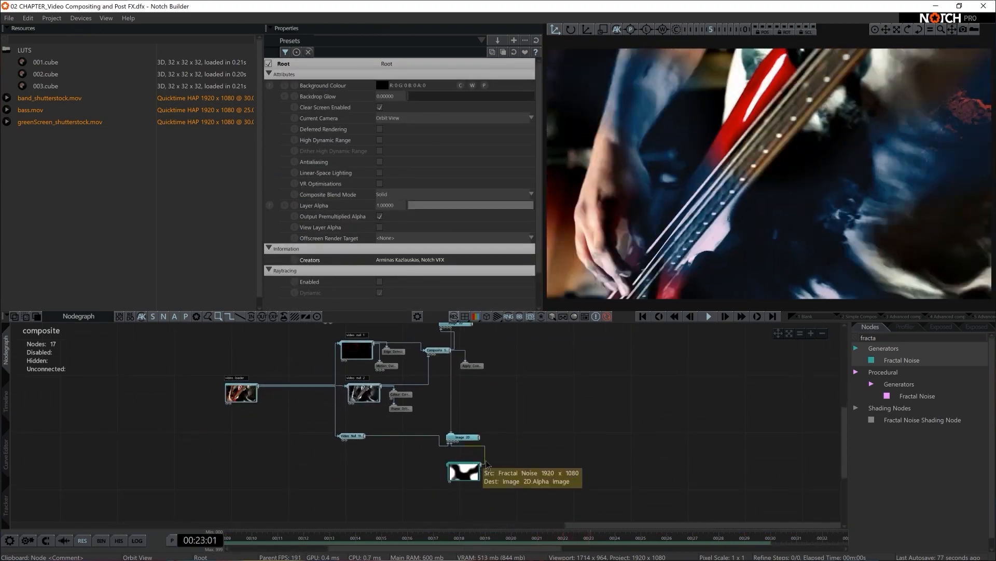
key(BackSpace)
key(BackSpace)
key(BackSpace)
key(BackSpace)
key(BackSpace)
key(BackSpace)
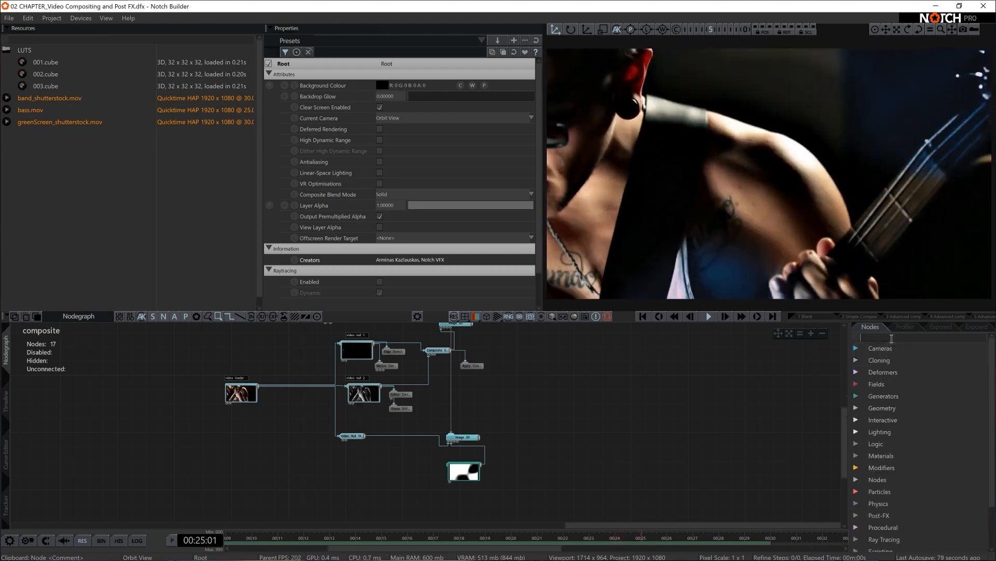
text(image 2)
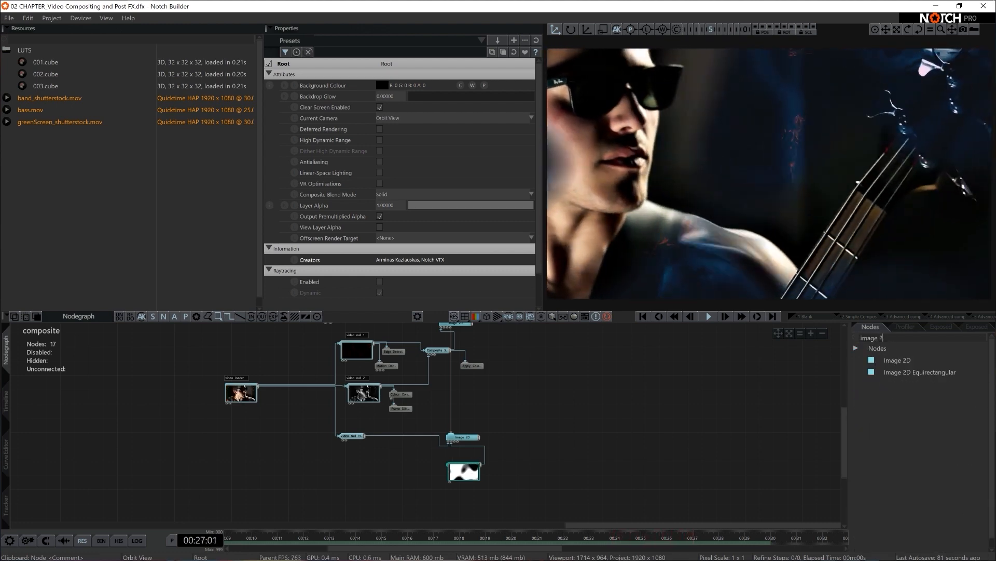
drag(893, 359, 456, 496)
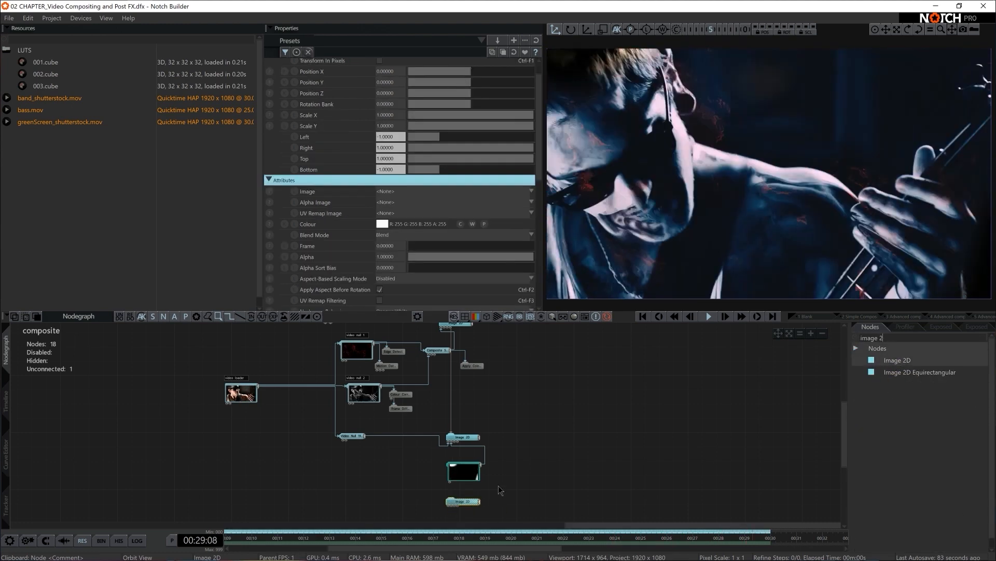
drag(345, 335, 428, 471)
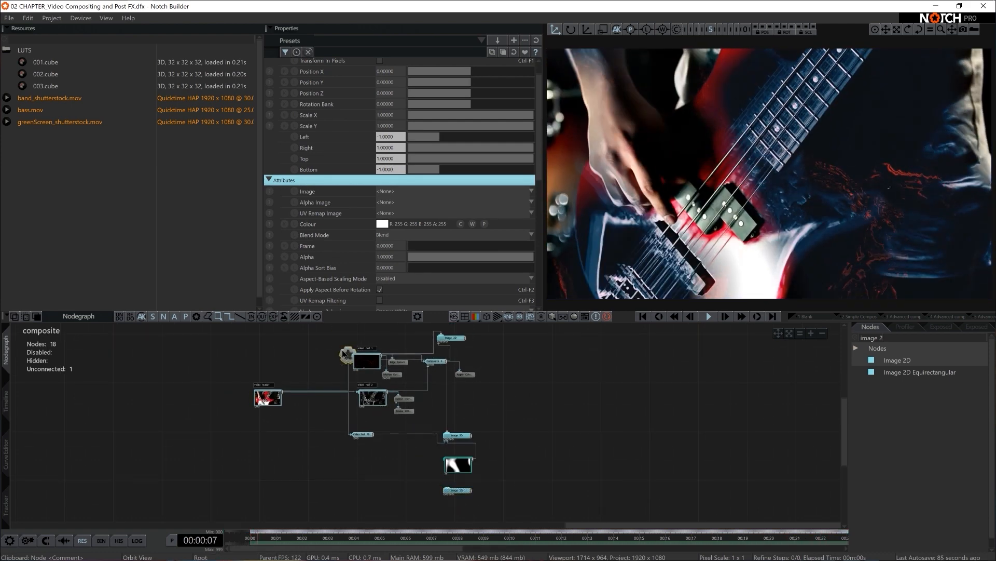
drag(342, 351, 446, 489)
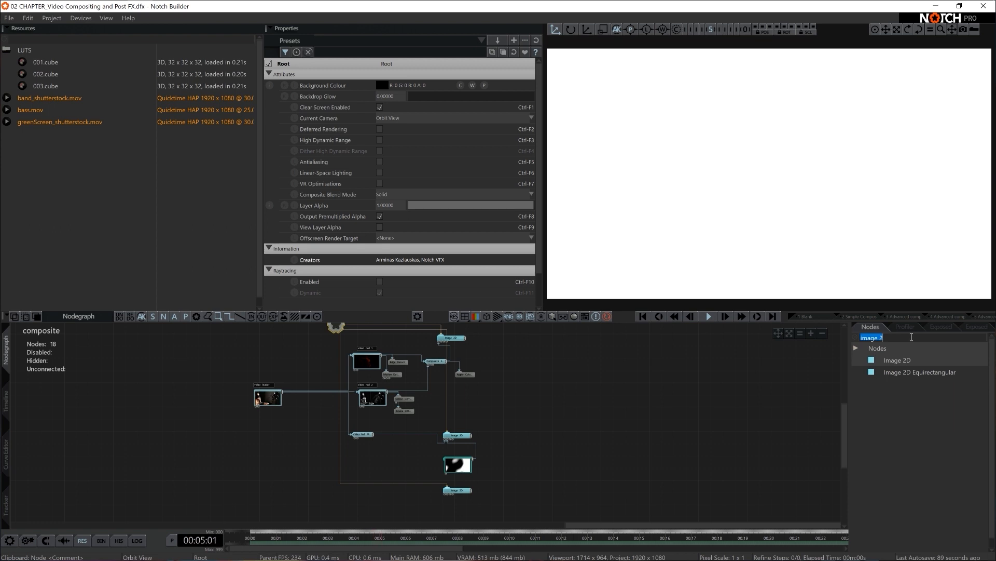
Add a Video Null beside the new Image 2D, feed it from the Video Loader and connect it to that Image 2D
text(null)
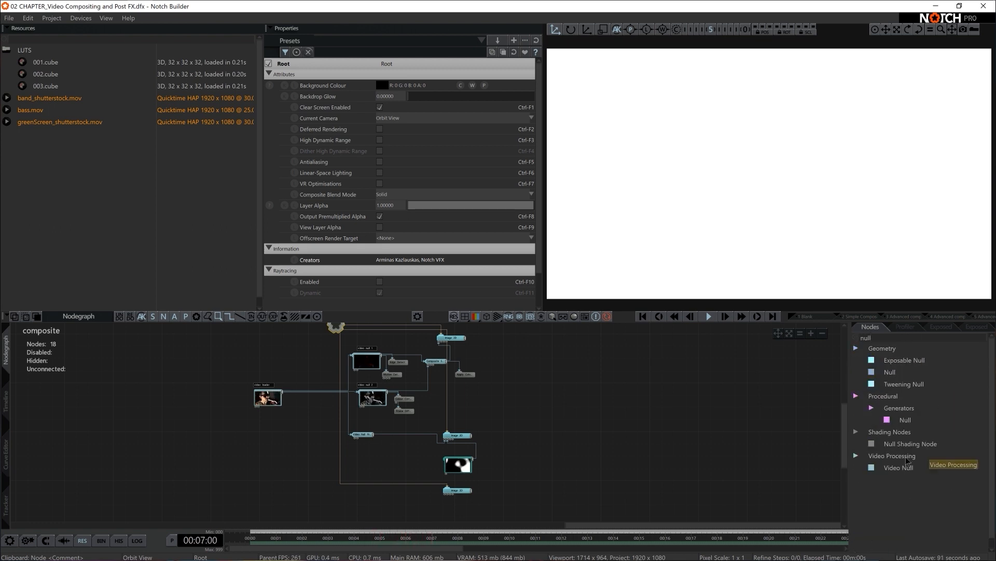
drag(903, 467, 874, 479)
drag(371, 497, 373, 496)
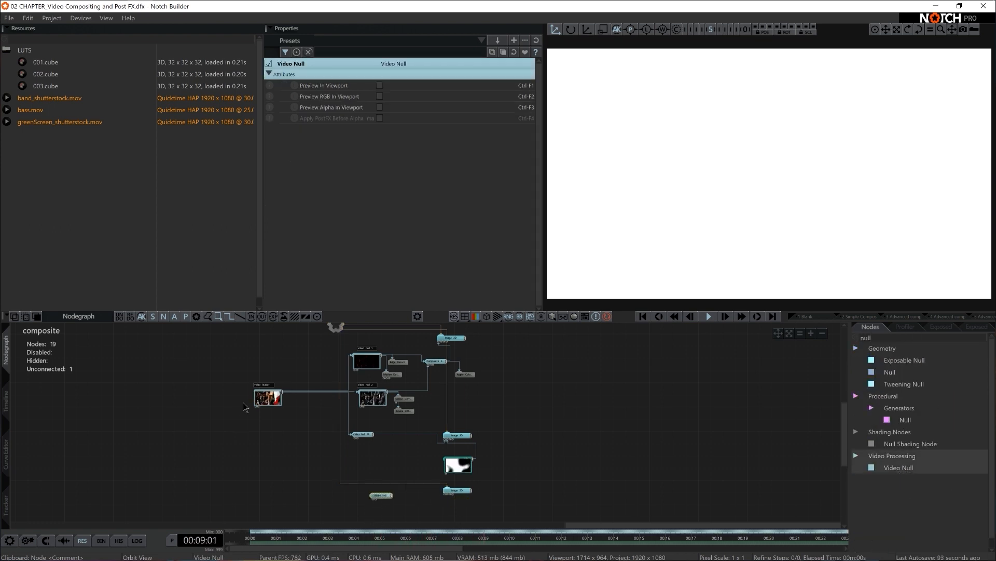
drag(283, 397, 445, 497)
middle_drag(434, 512, 494, 480)
scroll(498, 482, up, 2)
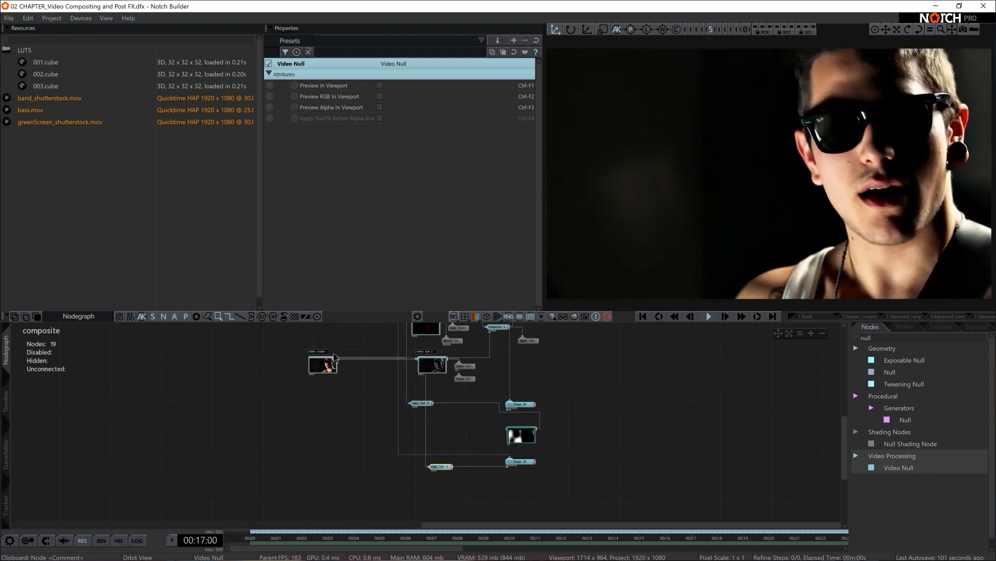
Move the new Video Null farther from its Image 2D to make room in the nodegraph
middle_drag(383, 369, 375, 398)
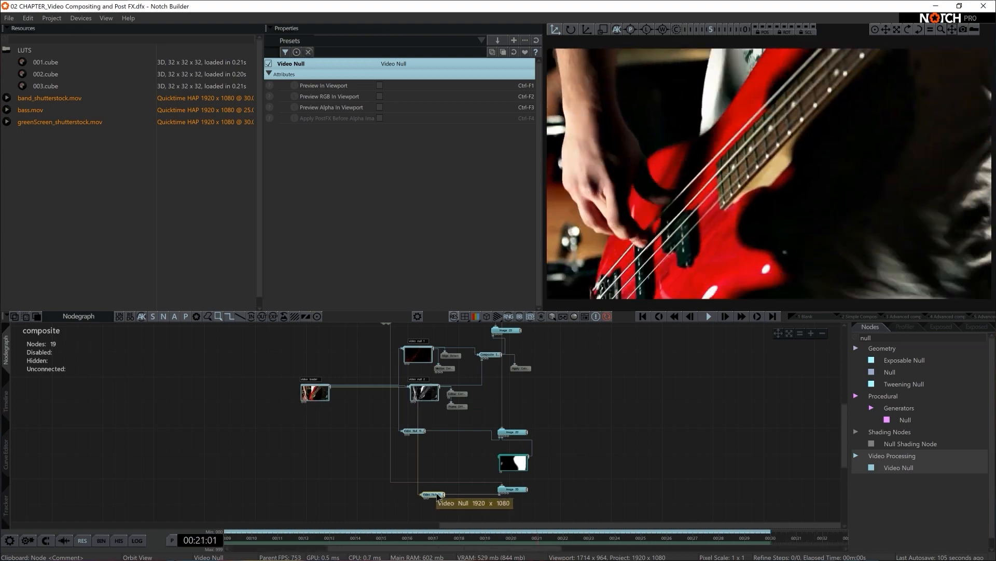
drag(418, 494, 368, 494)
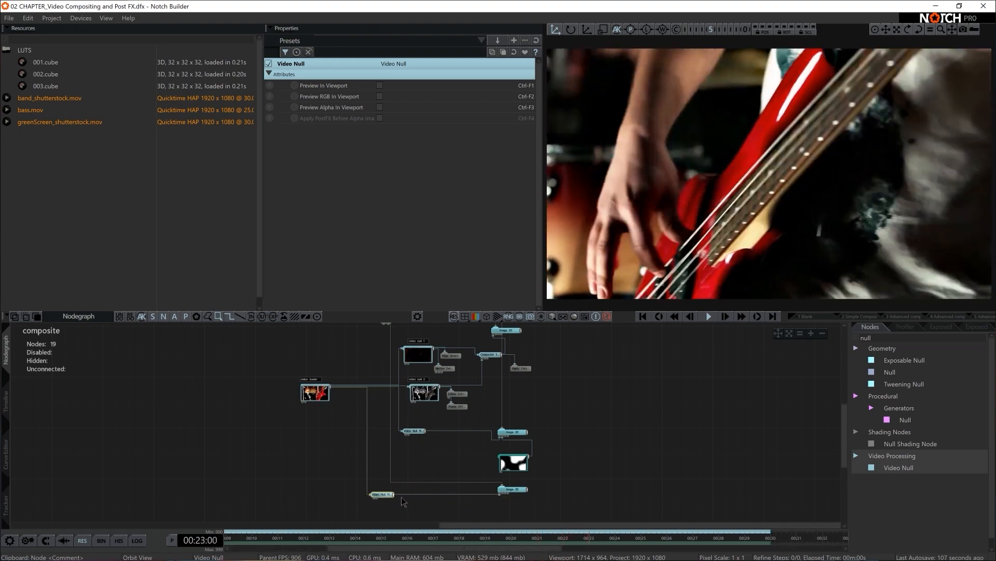
middle_drag(429, 517, 450, 481)
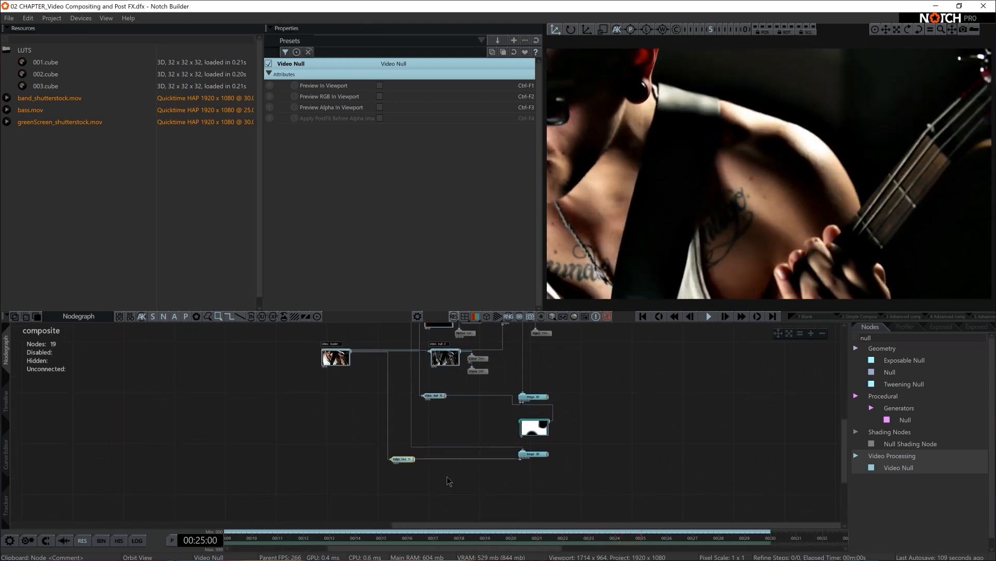
Add a Threshold post effect to the new Video Null's output
scroll(450, 481, up, 5)
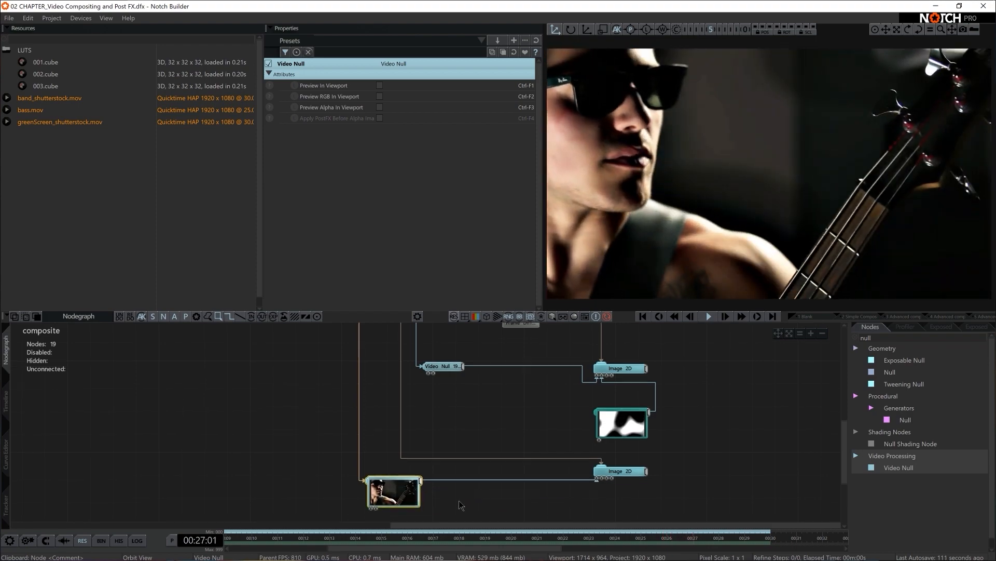
scroll(461, 504, up, 4)
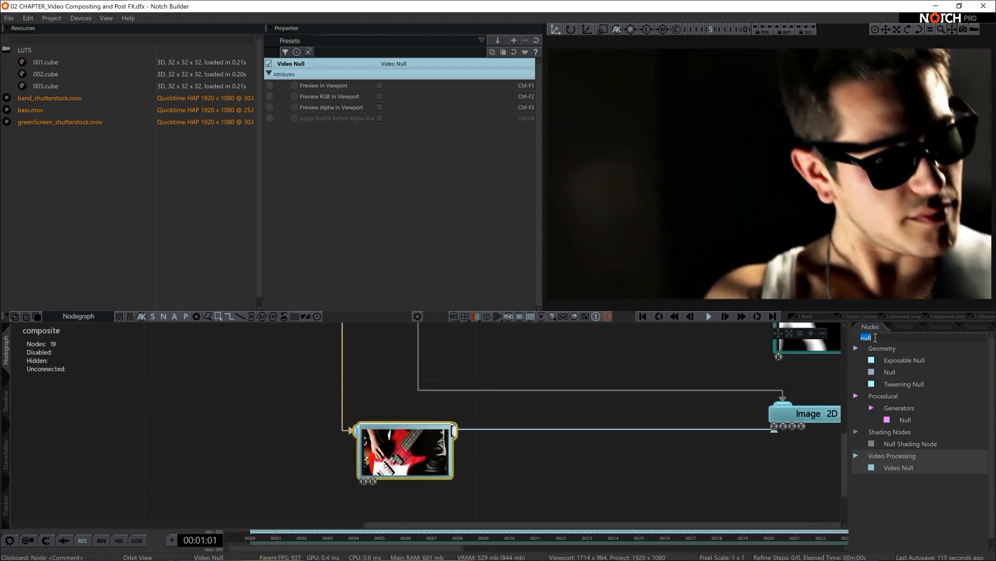
text(th)
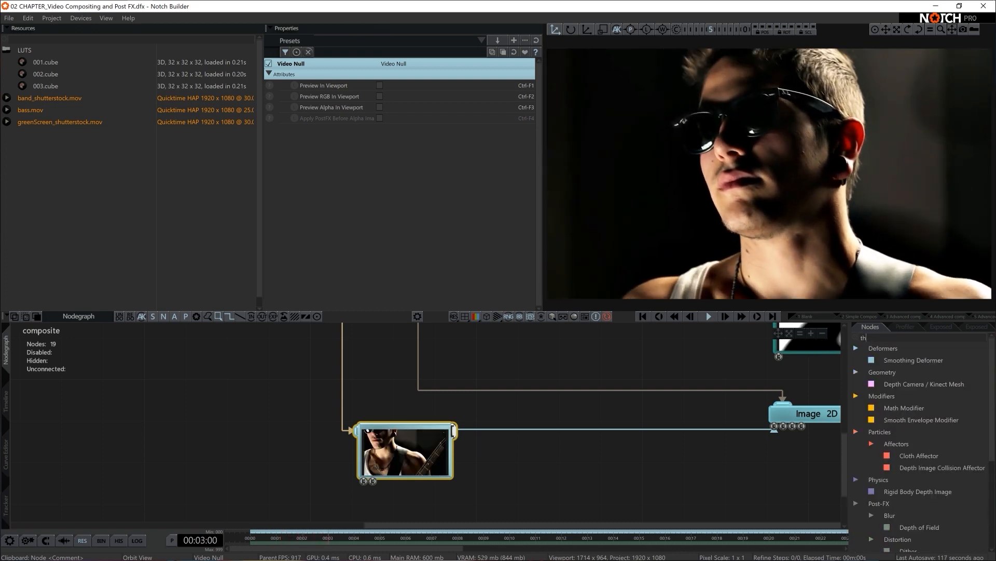
text(re)
drag(913, 372, 469, 469)
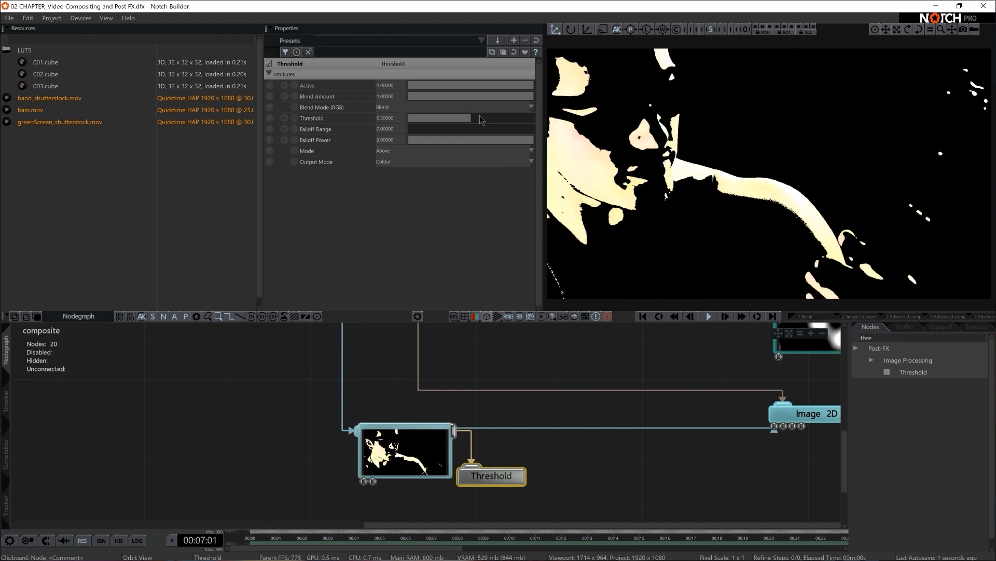
Set the Threshold node's Output Mode to Mask, Threshold to about 0.425 and Falloff Range to 0.05
click(387, 162)
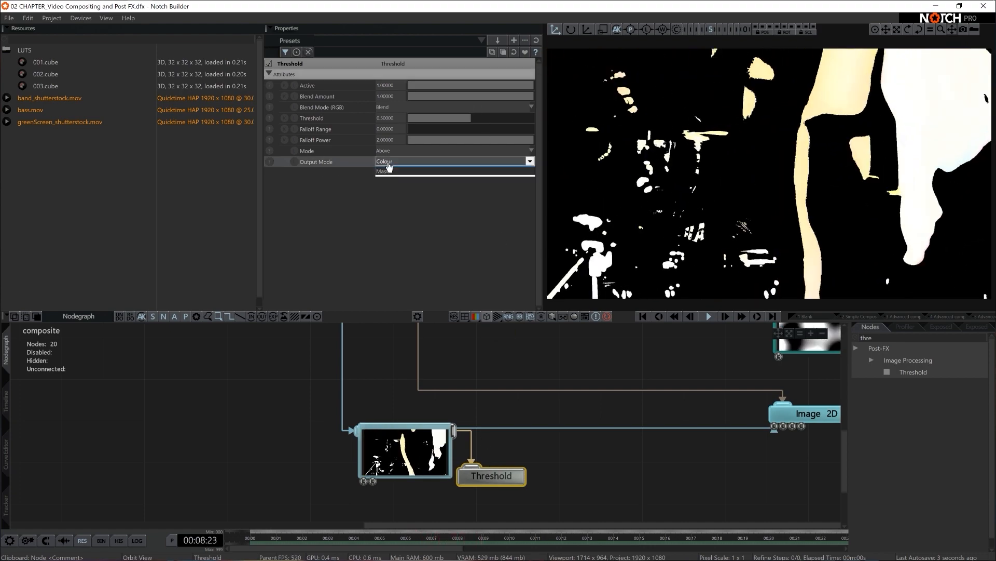
click(385, 182)
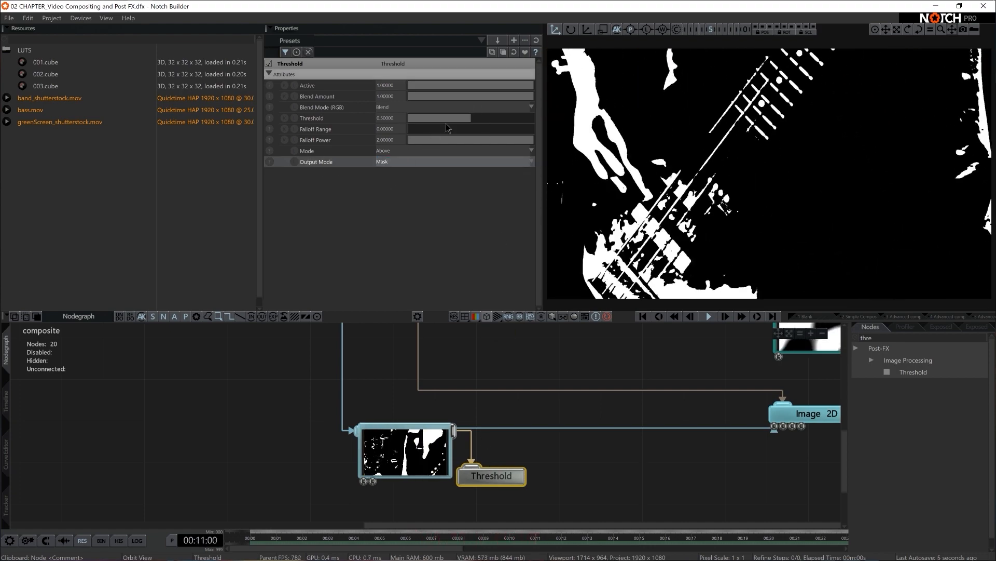
drag(445, 124, 416, 130)
double_click(387, 129)
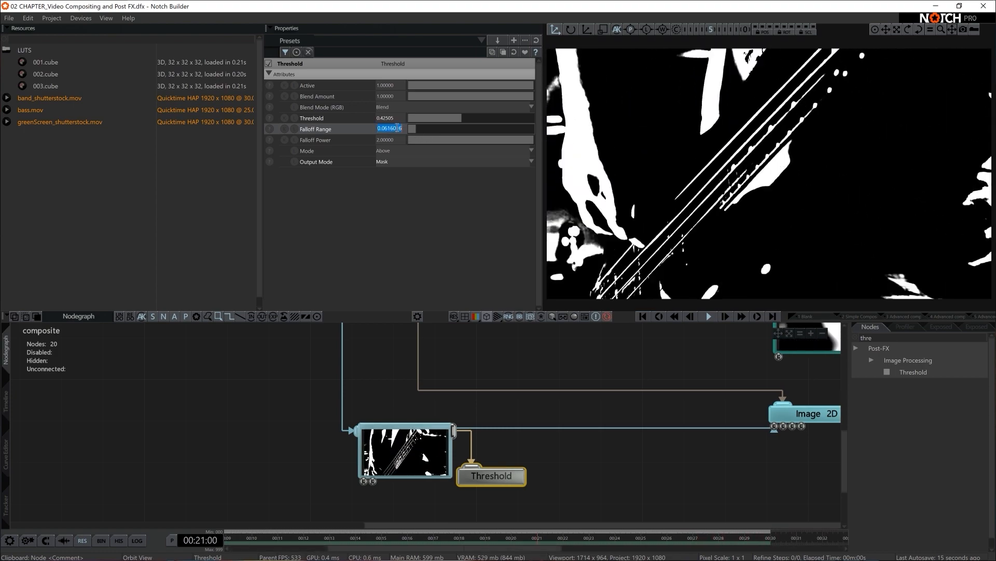
text(0.05)
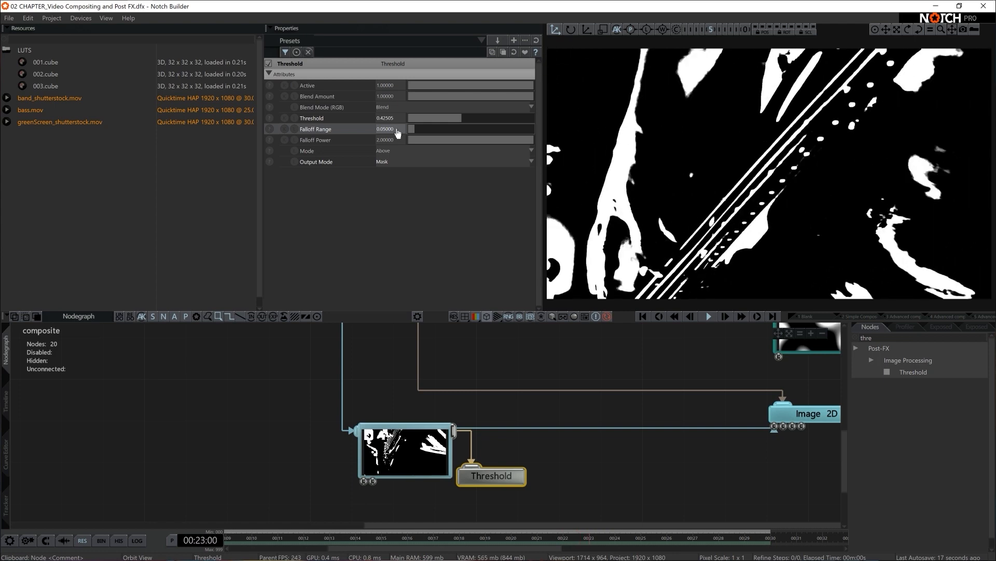
Set the Threshold node's Threshold value to 0.5 and move the node slightly away from its Video Null
double_click(393, 116)
text(0.5)
key(Return)
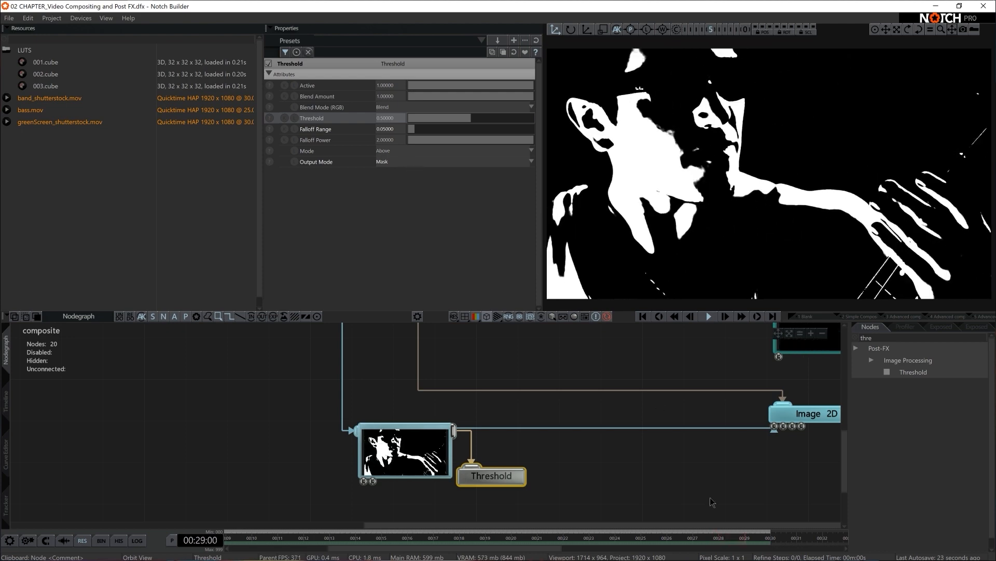
click(599, 504)
drag(483, 477, 517, 458)
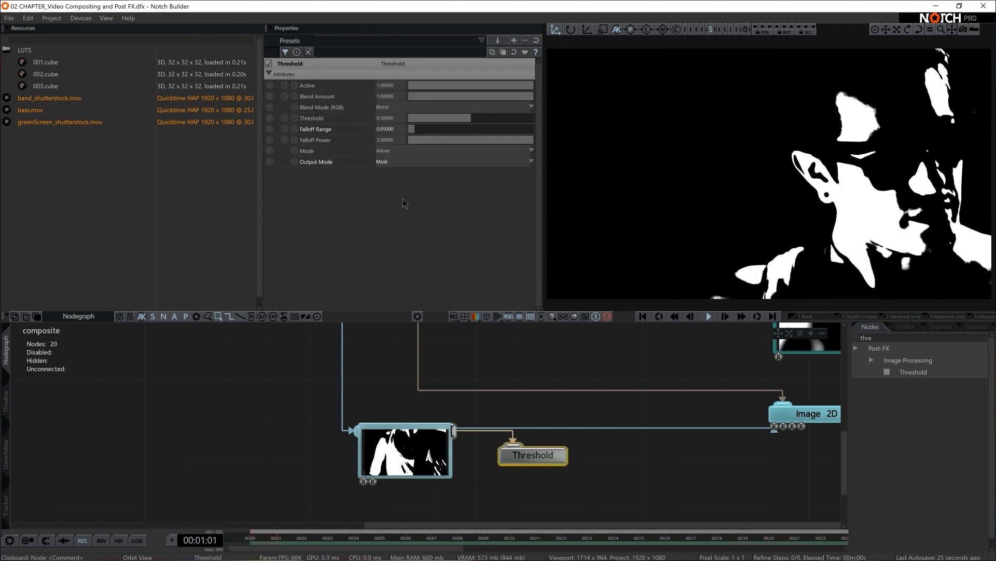
Add a Tint post effect after the Threshold on the Video Null's output and set its Colour to red-orange
key(BackSpace)
key(BackSpace)
key(BackSpace)
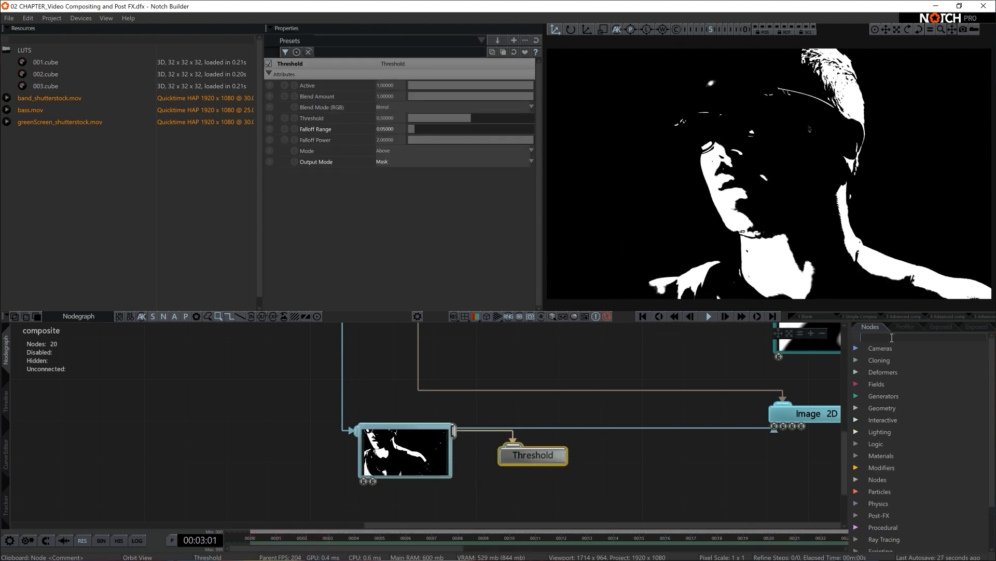
text(int)
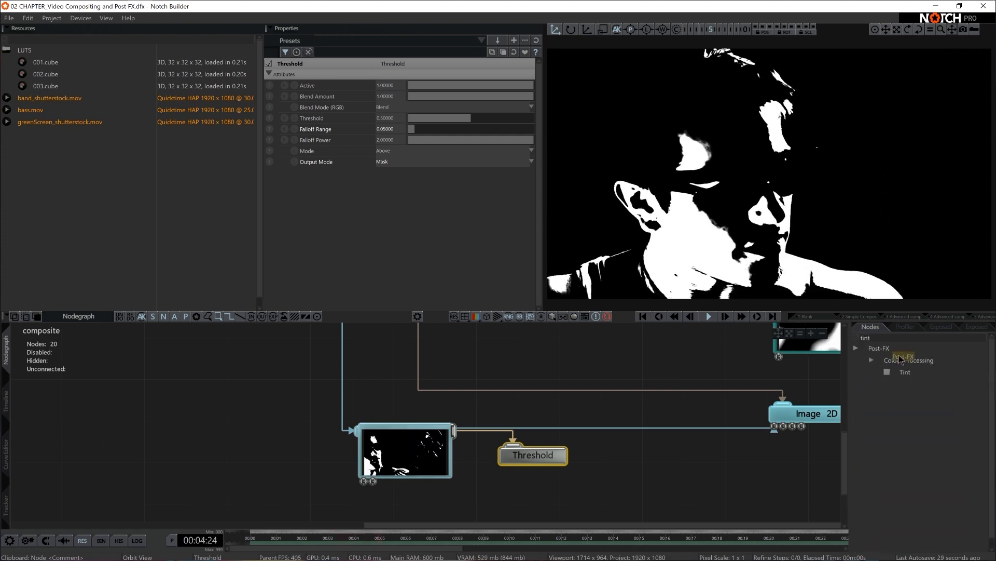
drag(491, 492, 519, 494)
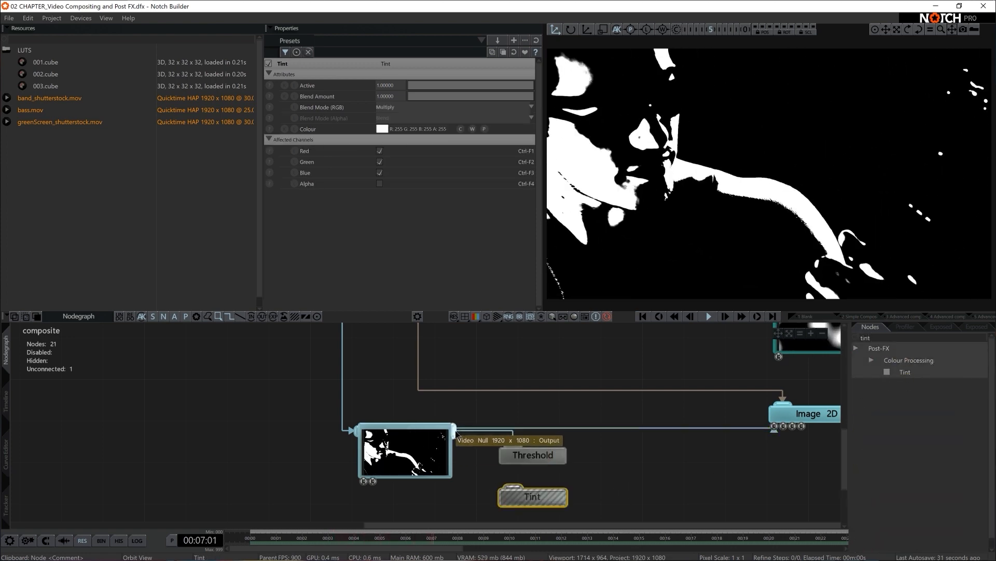
click(382, 129)
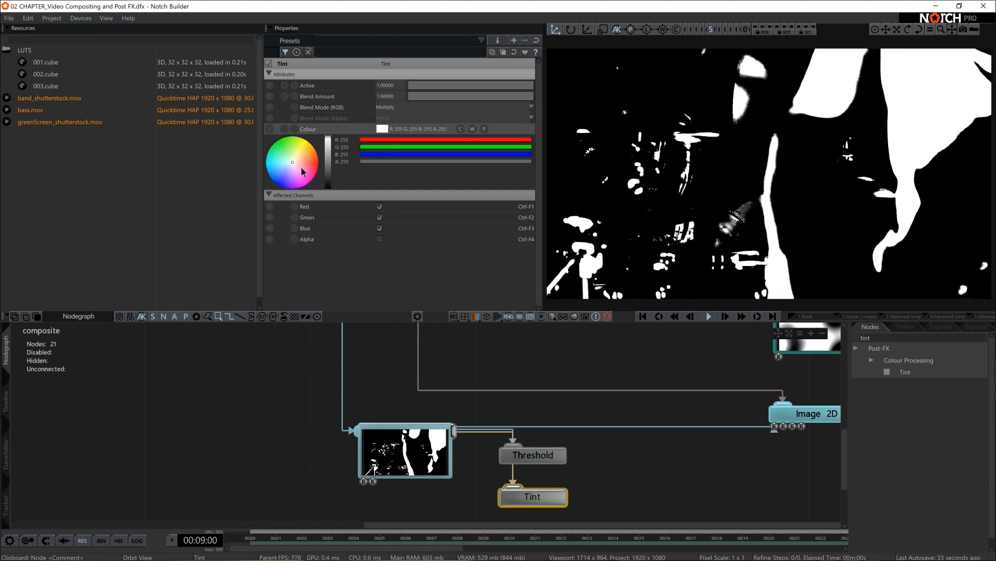
click(319, 161)
click(410, 447)
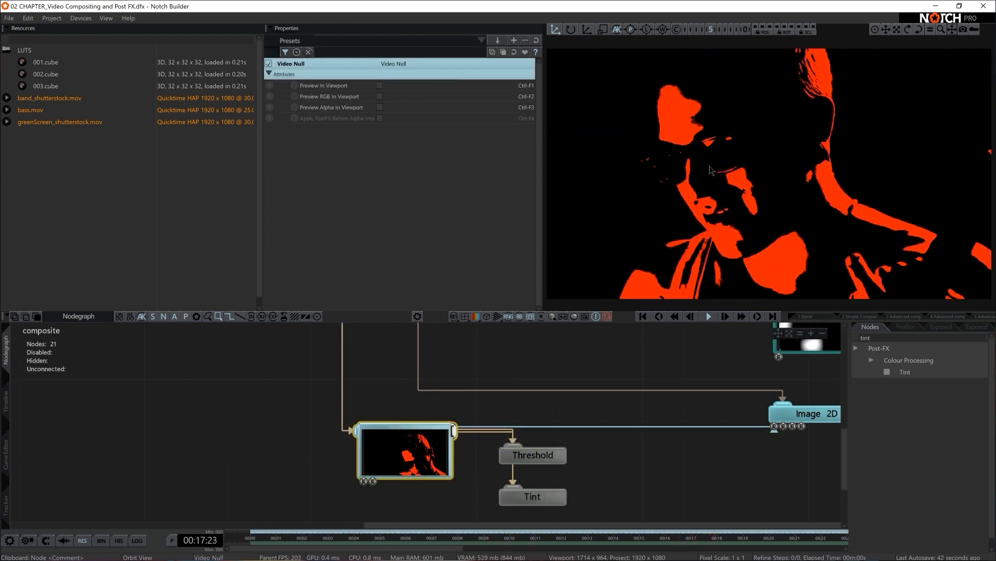
Step through the Blend Modes of the Image 2D fed by the tinted Video Null and set it to Screen
scroll(711, 492, down, 1)
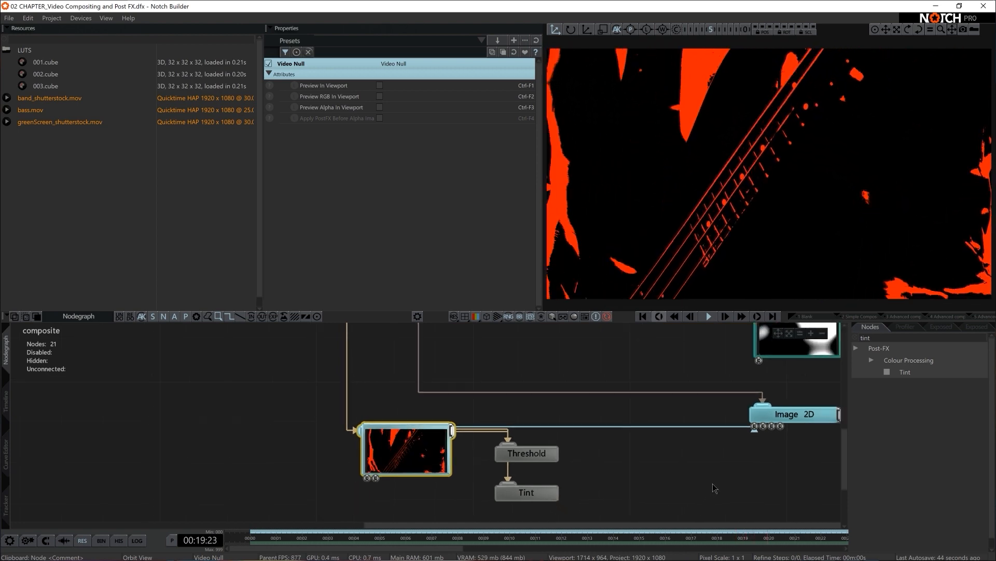
middle_drag(714, 488, 497, 485)
click(663, 393)
click(597, 411)
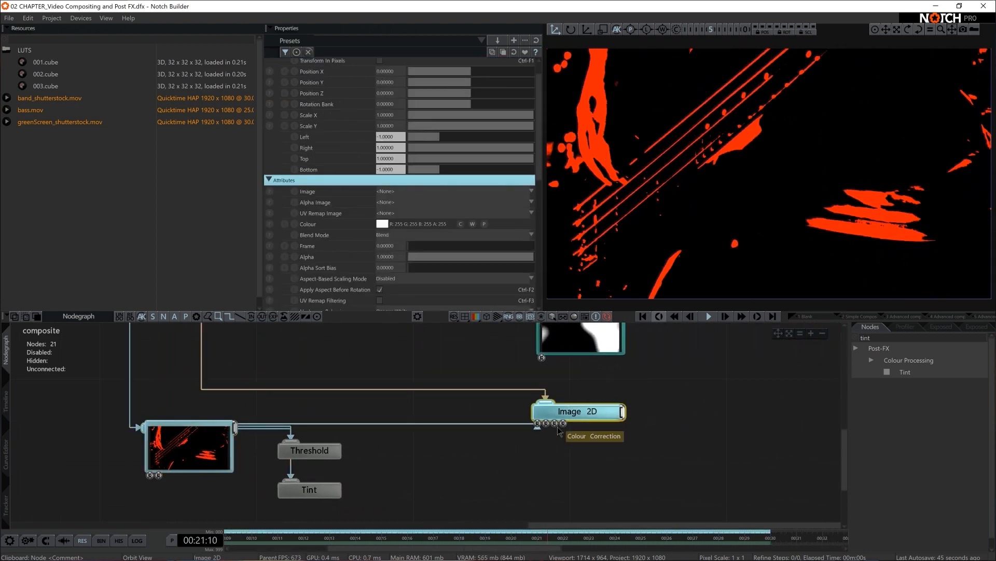
click(394, 235)
key(Down)
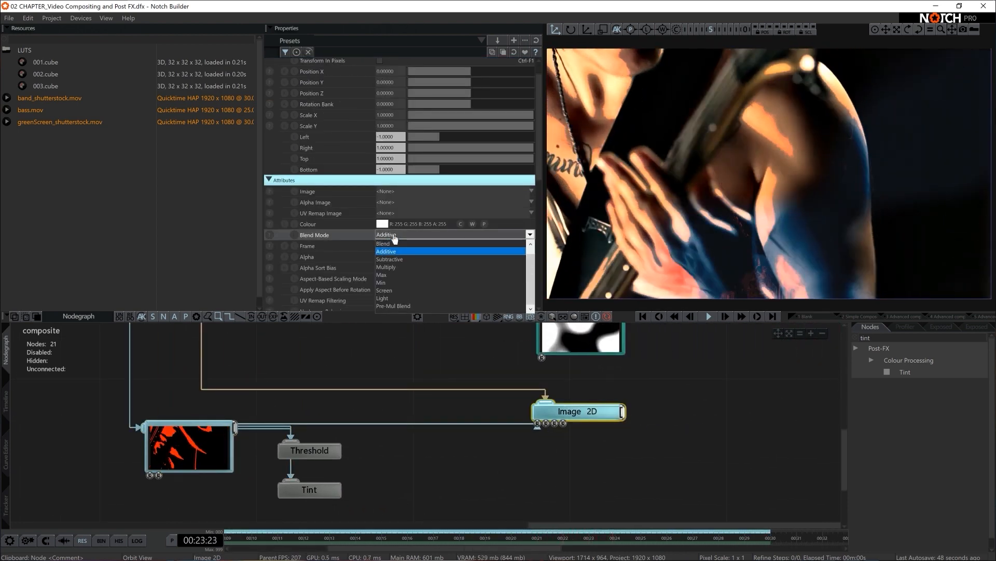
key(Down)
key(Down)
key(Down)
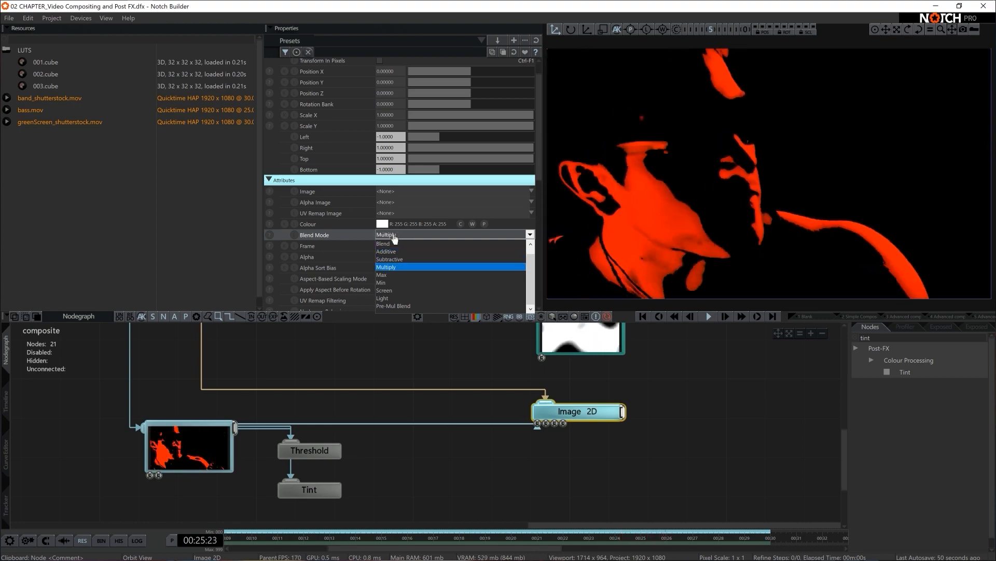
key(Down)
key(Down)
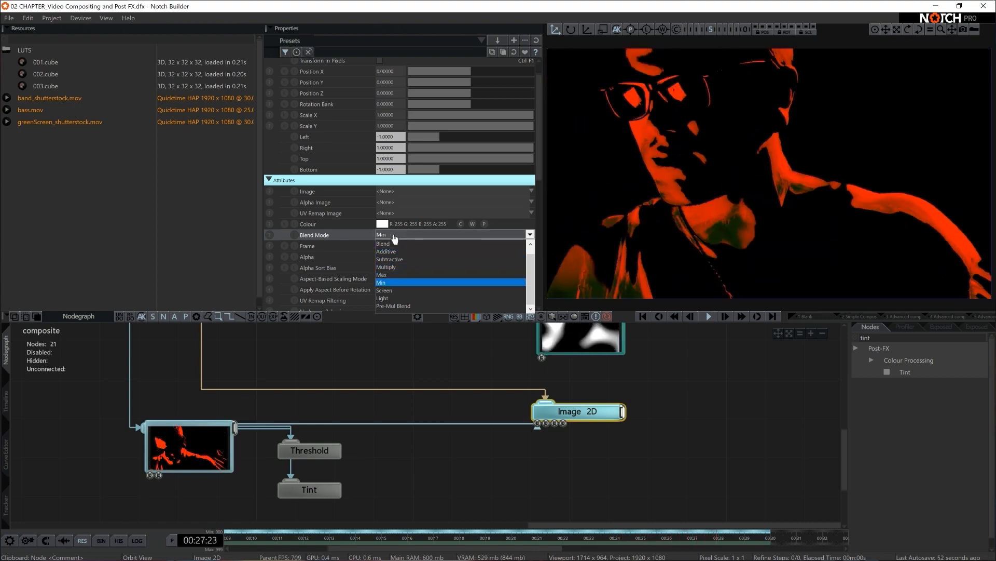
key(Return)
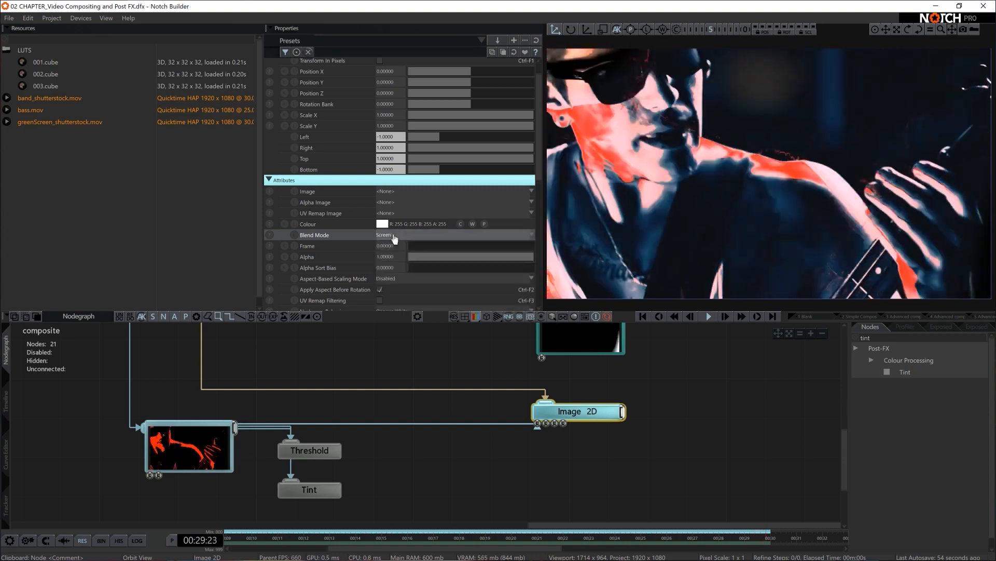
Lower the Composite Sources node's Blend Amount to 0 and restore it to 1 to compare the composite with and without it
scroll(589, 387, down, 10)
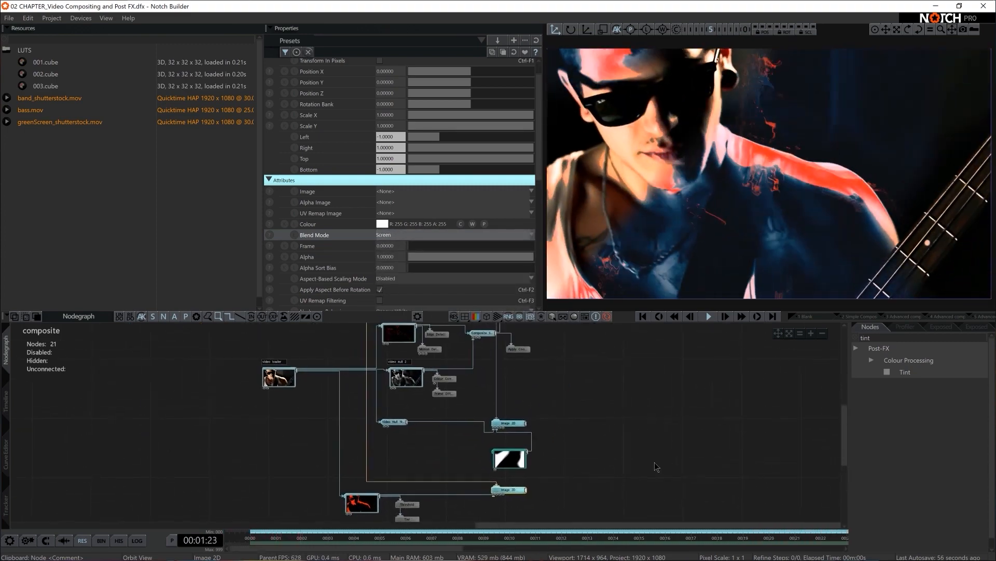
middle_drag(618, 445, 628, 442)
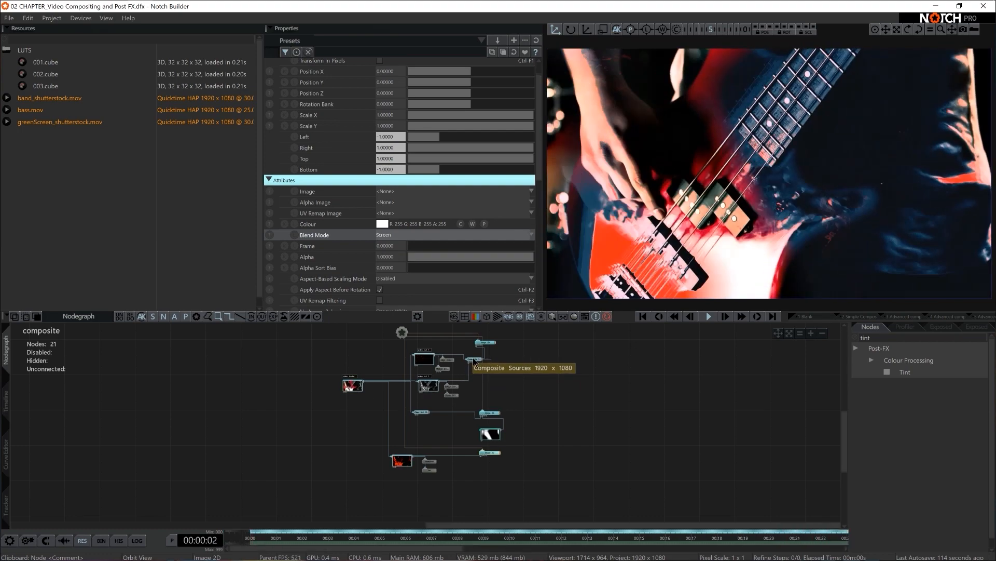
click(472, 359)
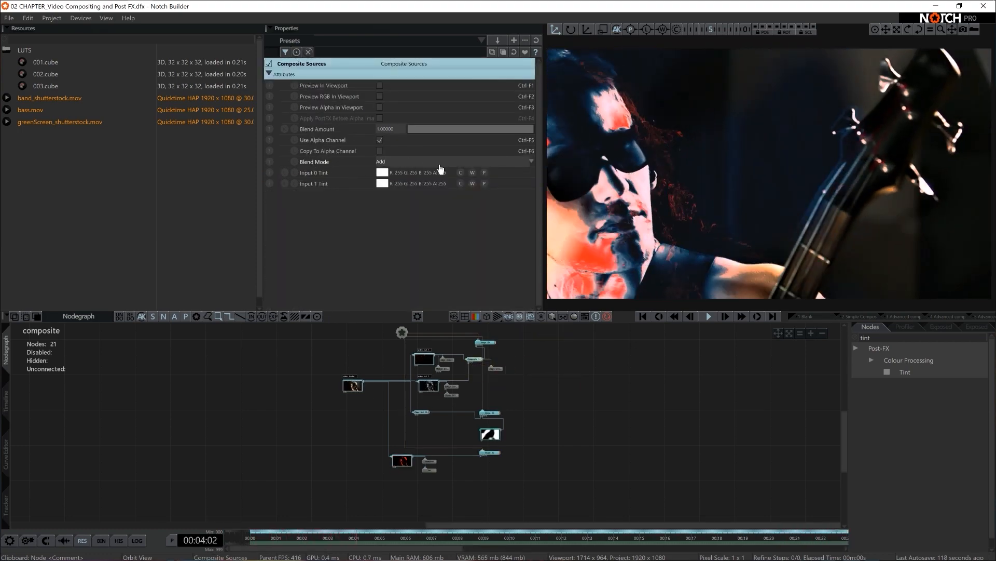
drag(497, 129, 391, 134)
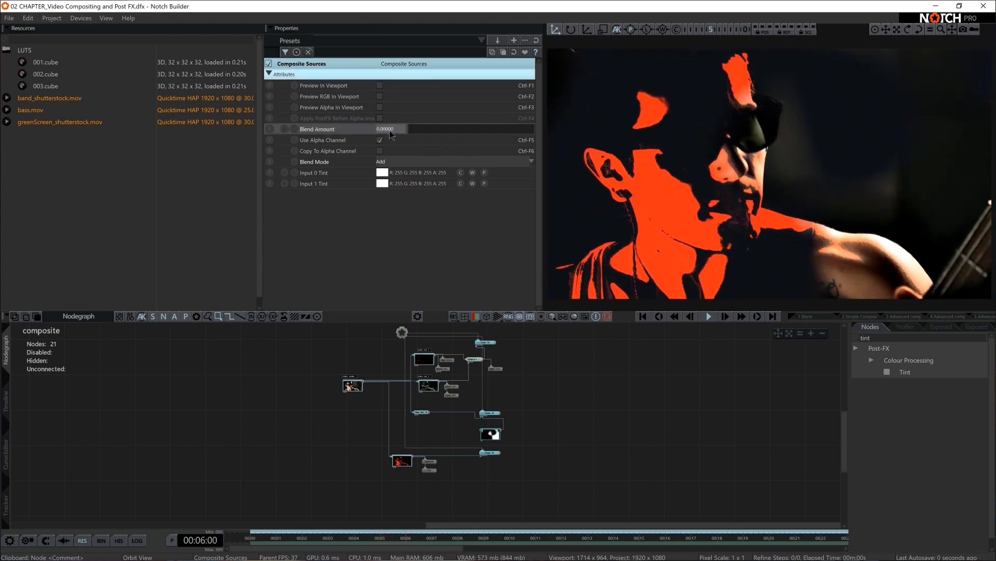
drag(526, 140, 552, 149)
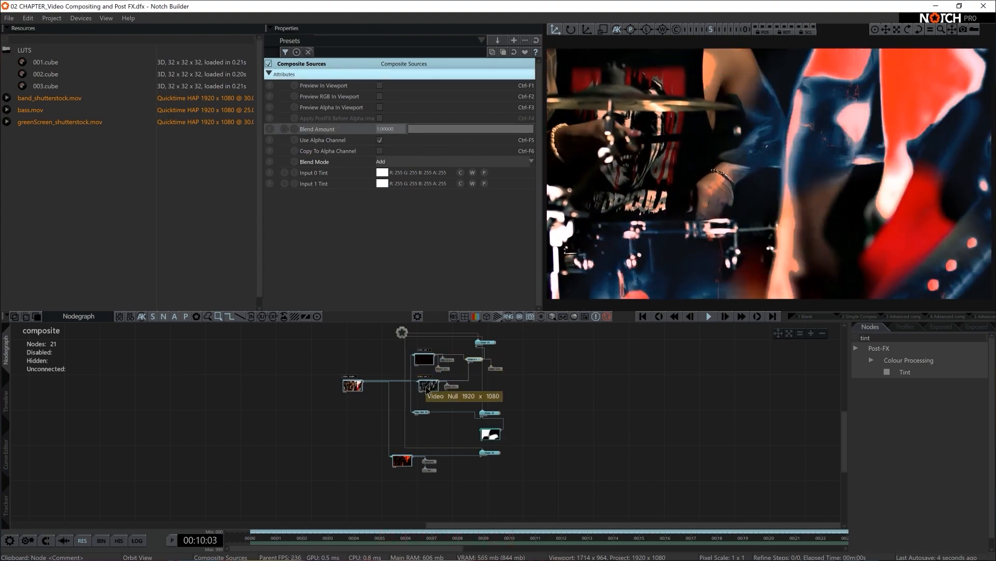
drag(391, 134, 620, 139)
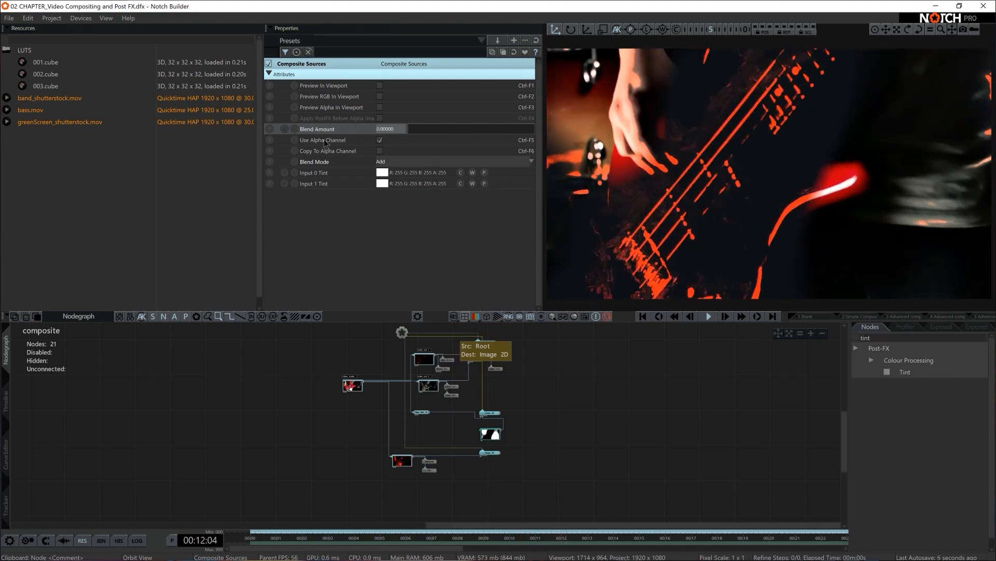
drag(325, 143, 571, 145)
drag(496, 147, 566, 156)
scroll(618, 480, up, 4)
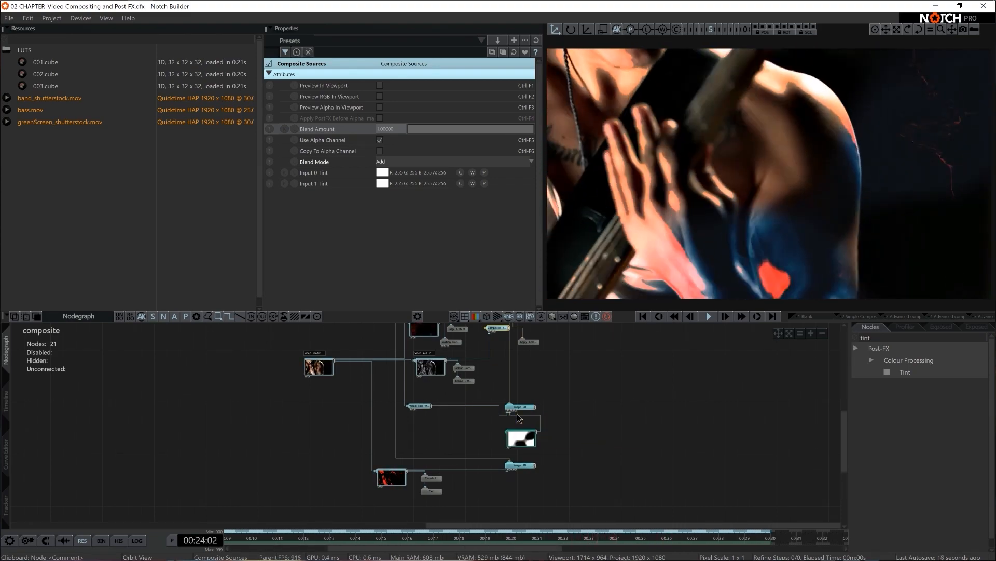
click(519, 465)
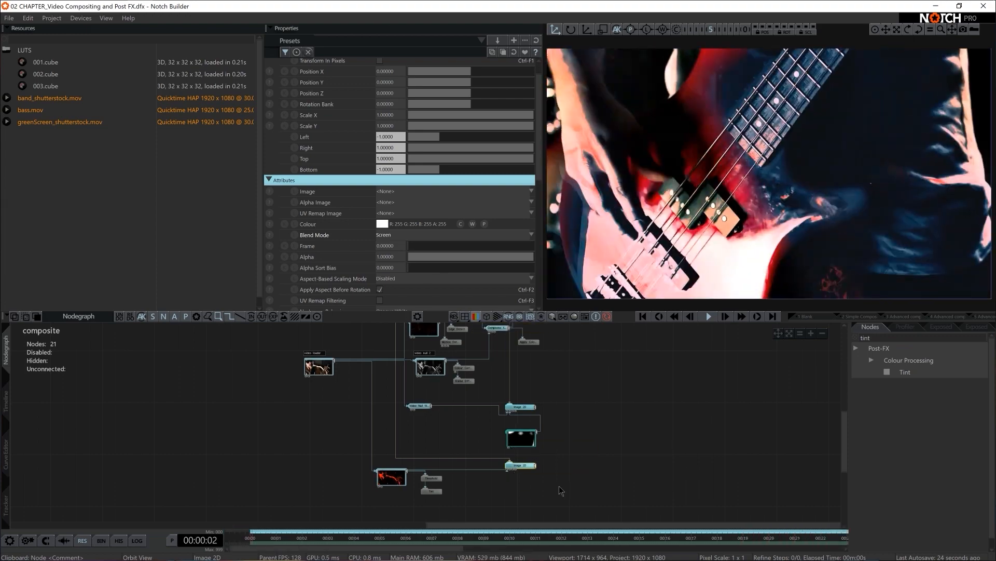
scroll(561, 465, down, 2)
middle_drag(569, 438, 569, 457)
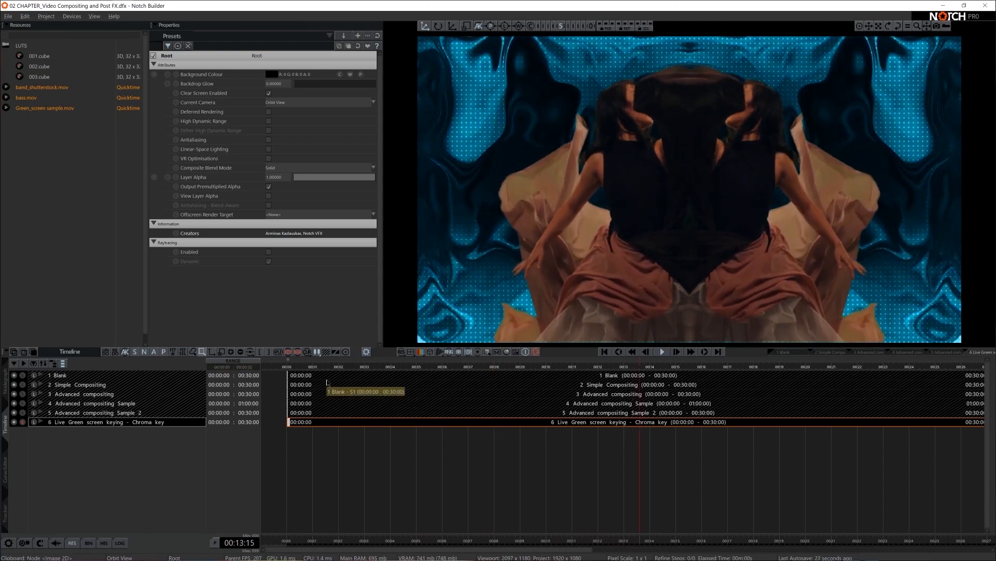
Create a new blank layer named "chroma key" in the timeline
right_click(86, 447)
click(106, 193)
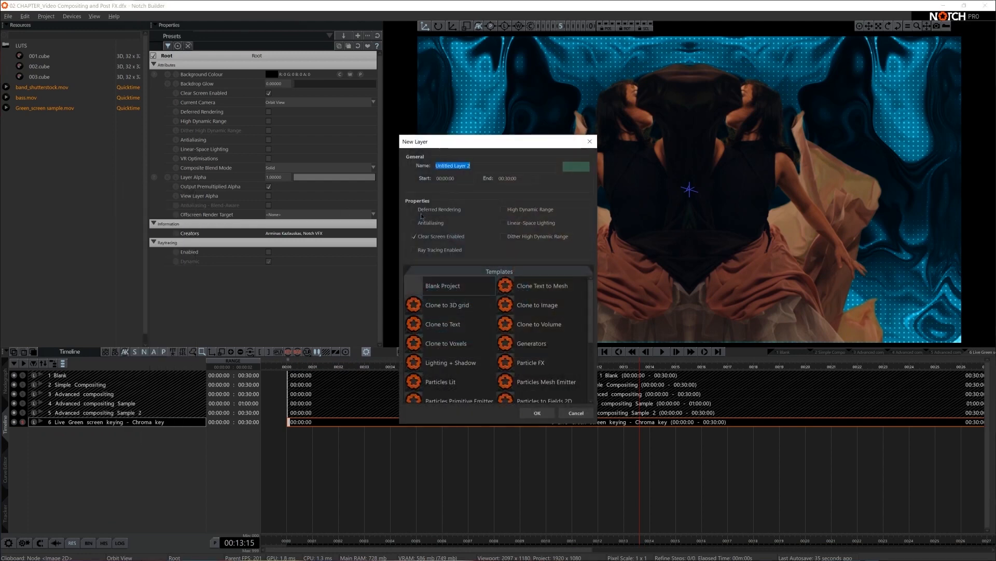
text(ma key)
key(Return)
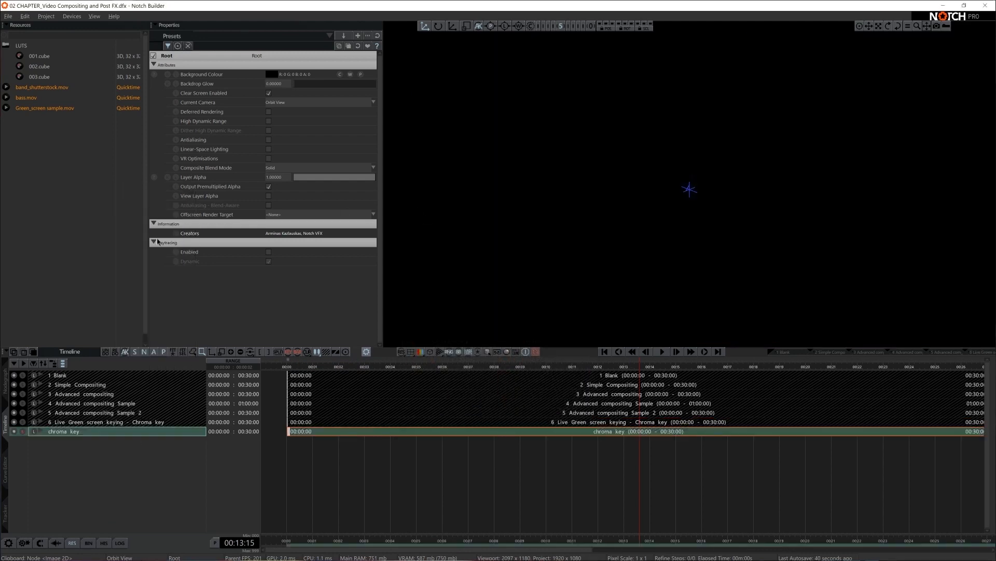
Add an Image 2D under the Root in the chroma key layer and feed it Green_screen sample.mov through a Video Loader
click(5, 380)
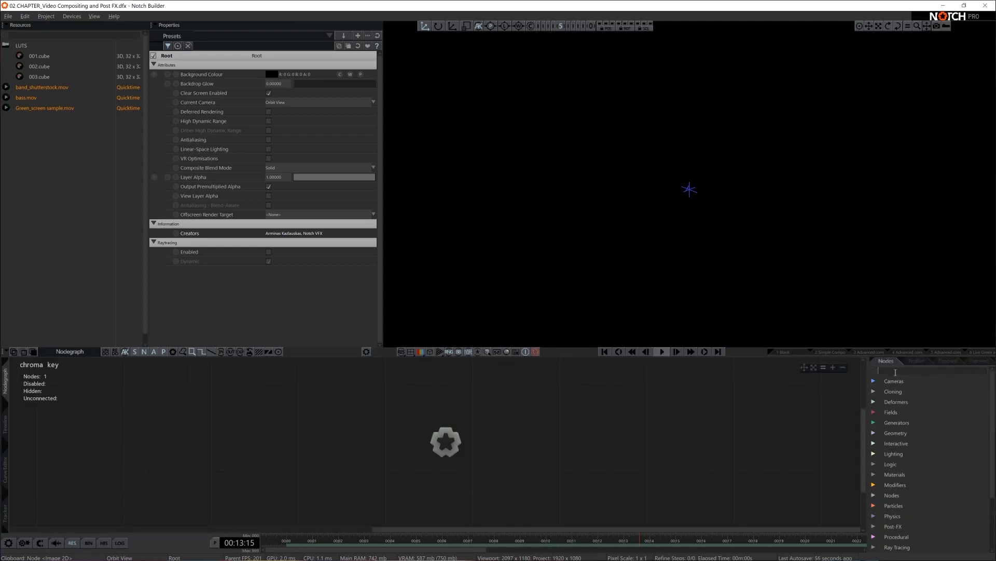
text(image 2)
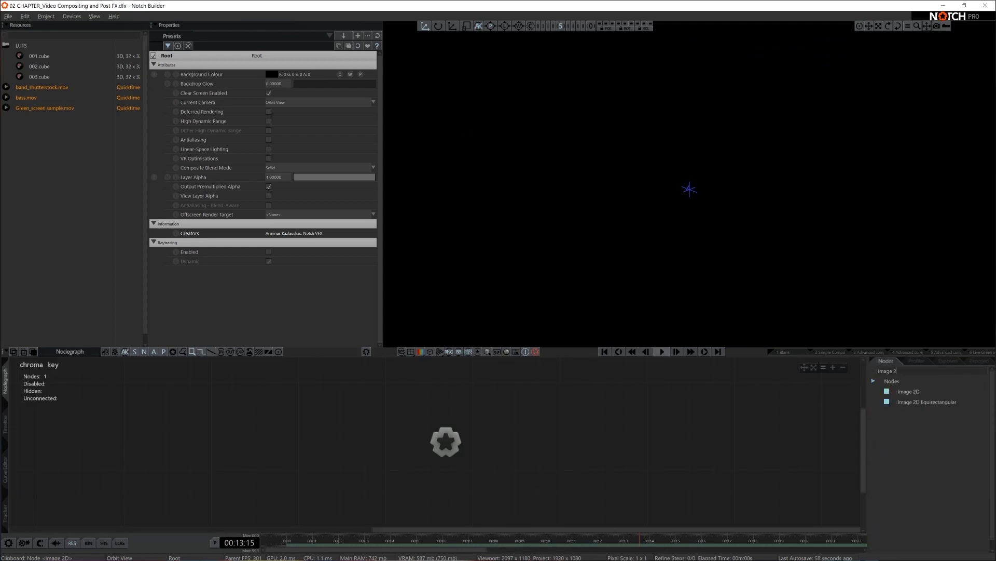
drag(908, 392, 521, 434)
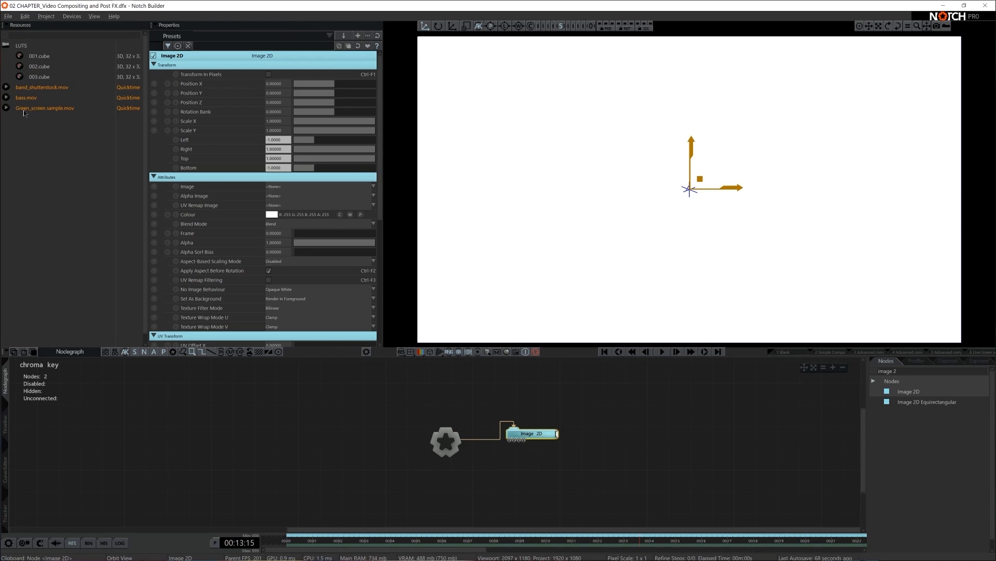
drag(62, 108, 510, 441)
drag(485, 486, 507, 464)
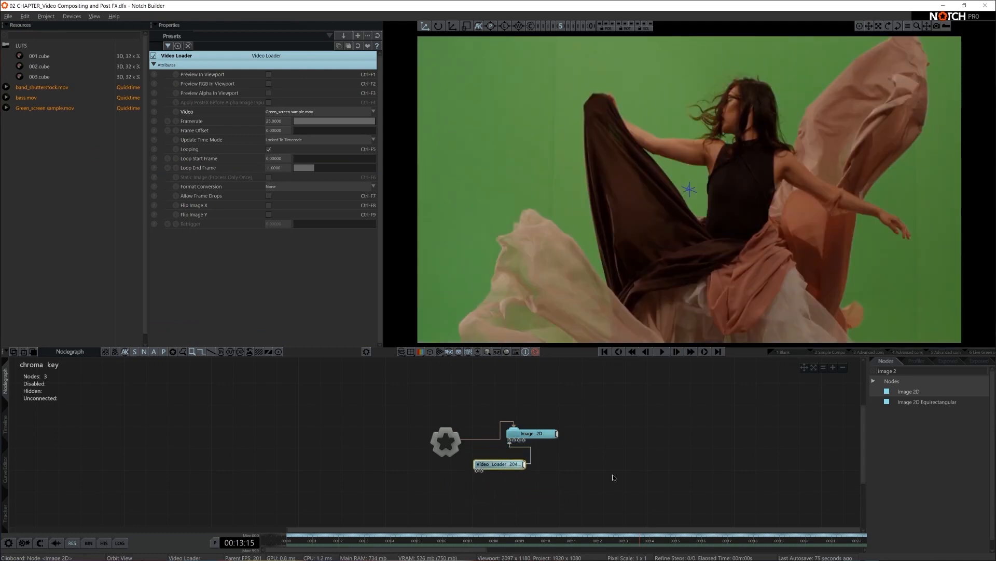
Play the green screen clip from the start and pause it at 00:03:14
key(space)
key(Home)
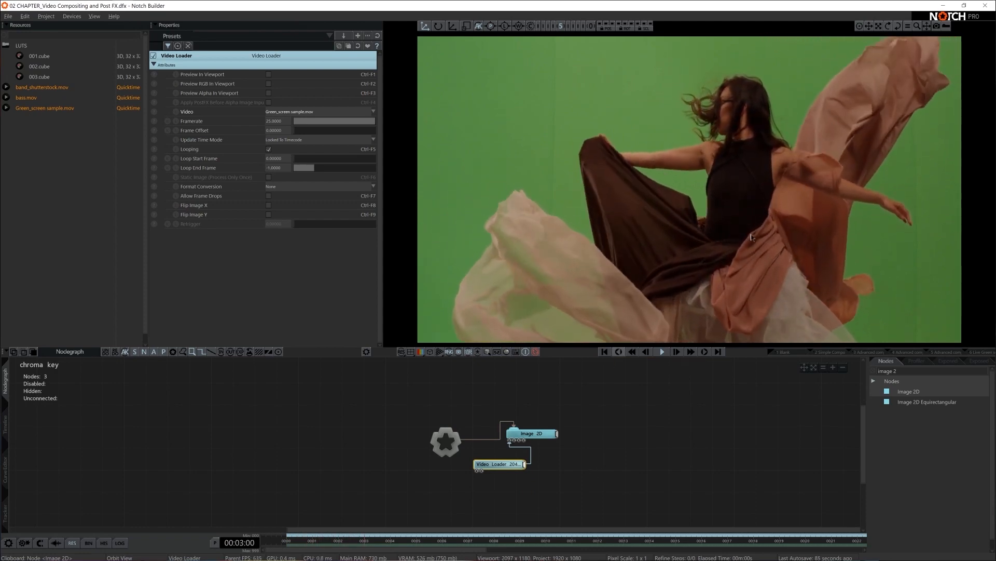
key(space)
Add a Chroma Key post effect to the Video Loader's output
scroll(582, 471, up, 3)
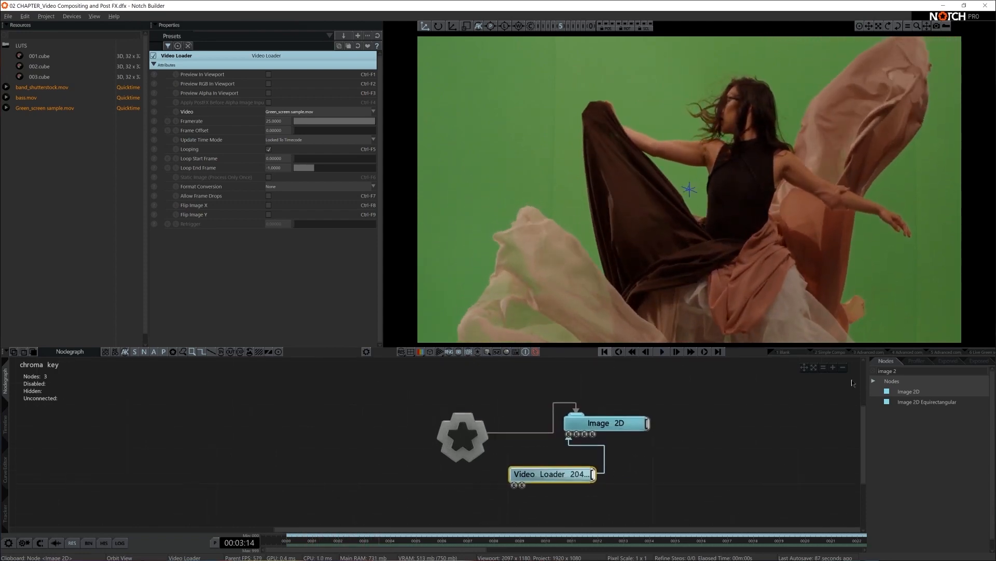
click(874, 371)
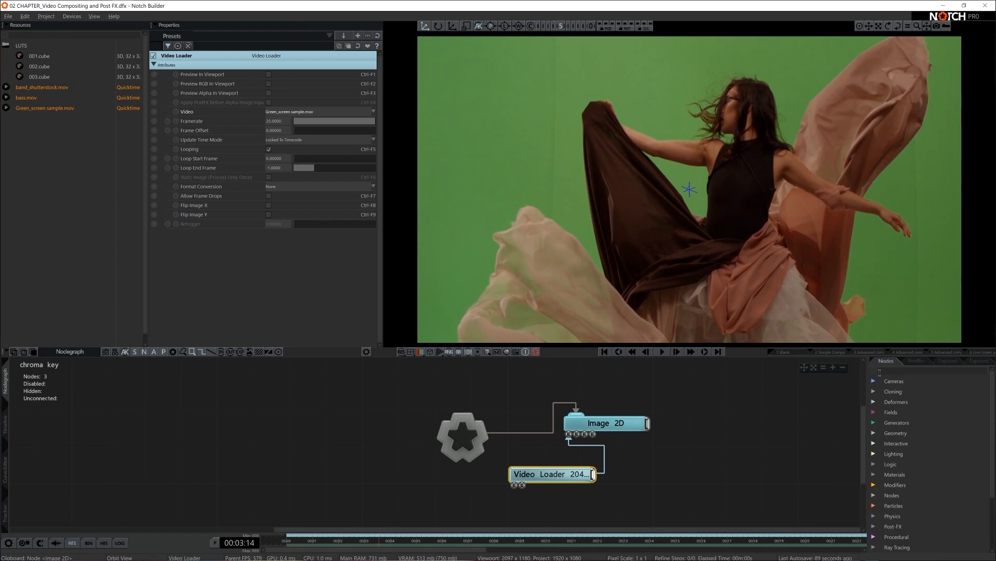
text(chro)
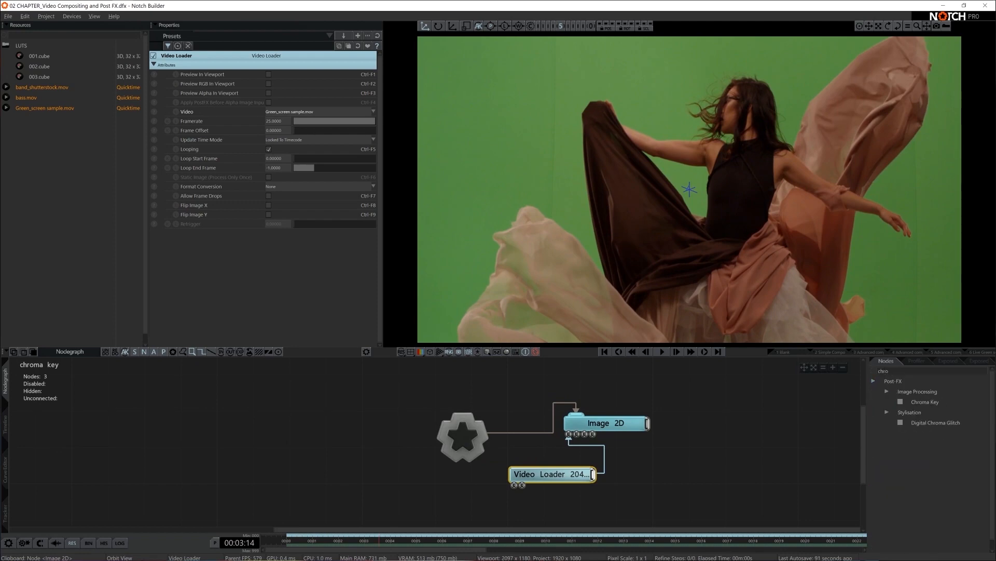
drag(925, 402, 631, 489)
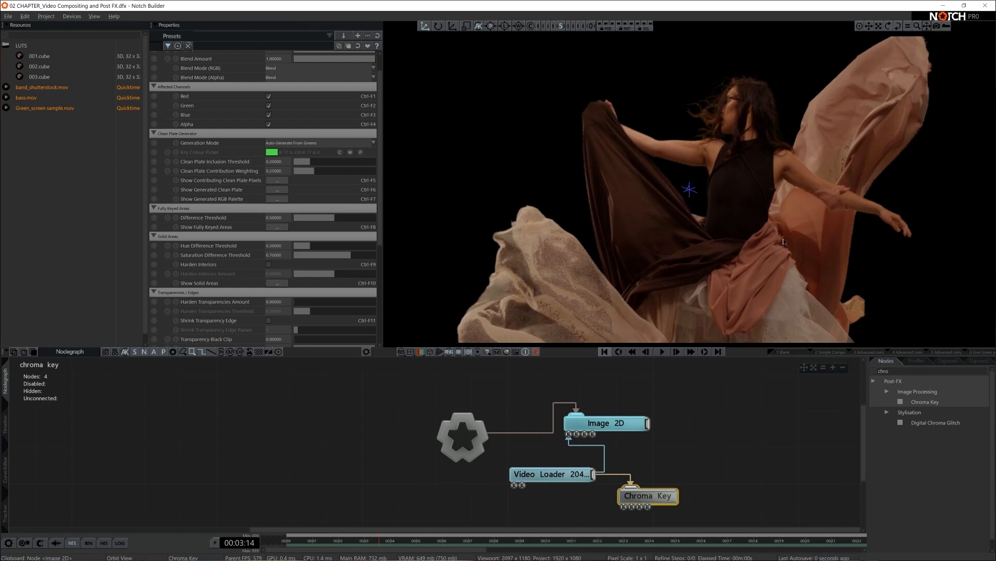
Add a second Image 2D above the Chroma Key node, connected to the Root
double_click(920, 370)
key(BackSpace)
text(image )
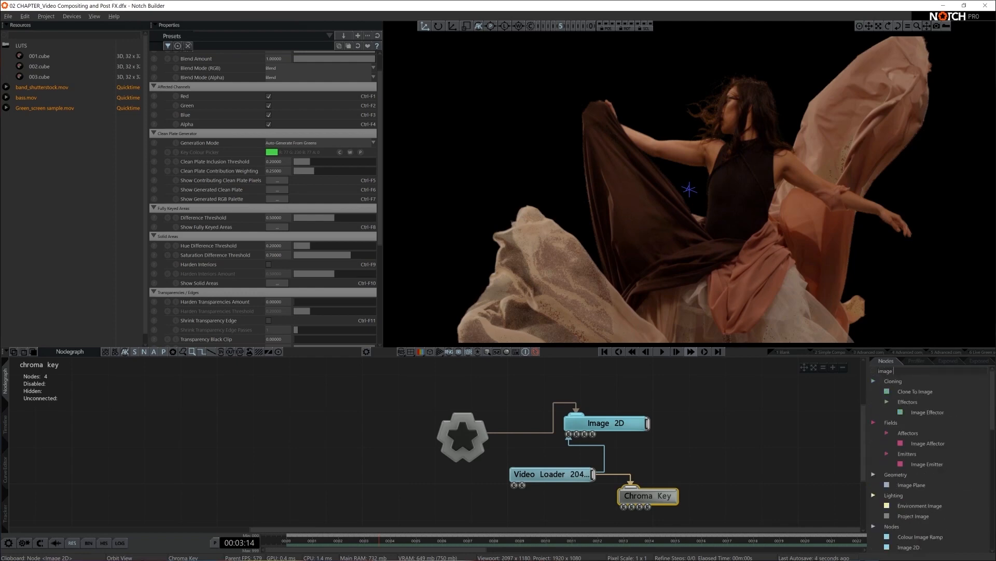
text(2)
drag(918, 391, 697, 465)
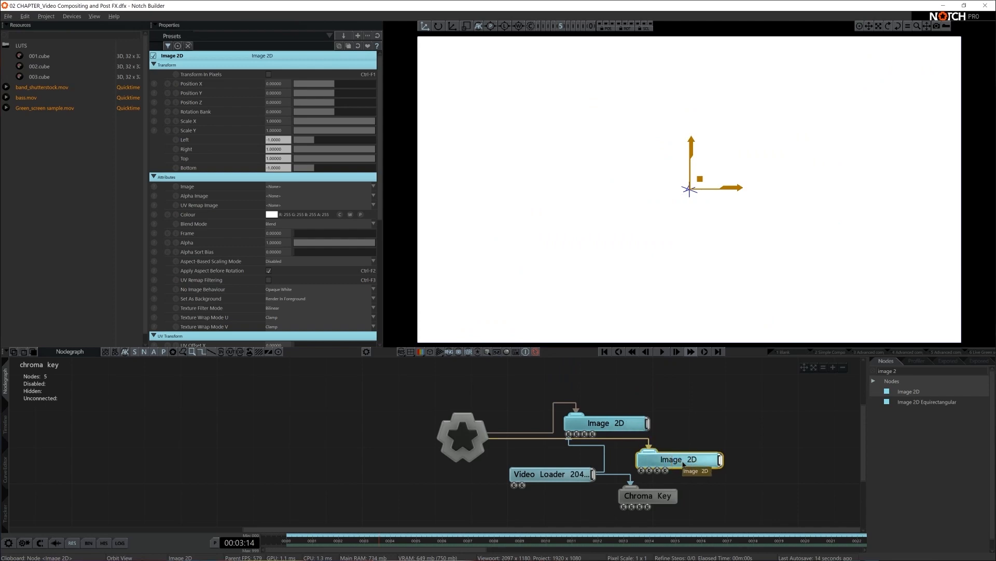
Move the new Image 2D to the upper left of the Root so it renders behind the keyed footage
drag(684, 464, 673, 384)
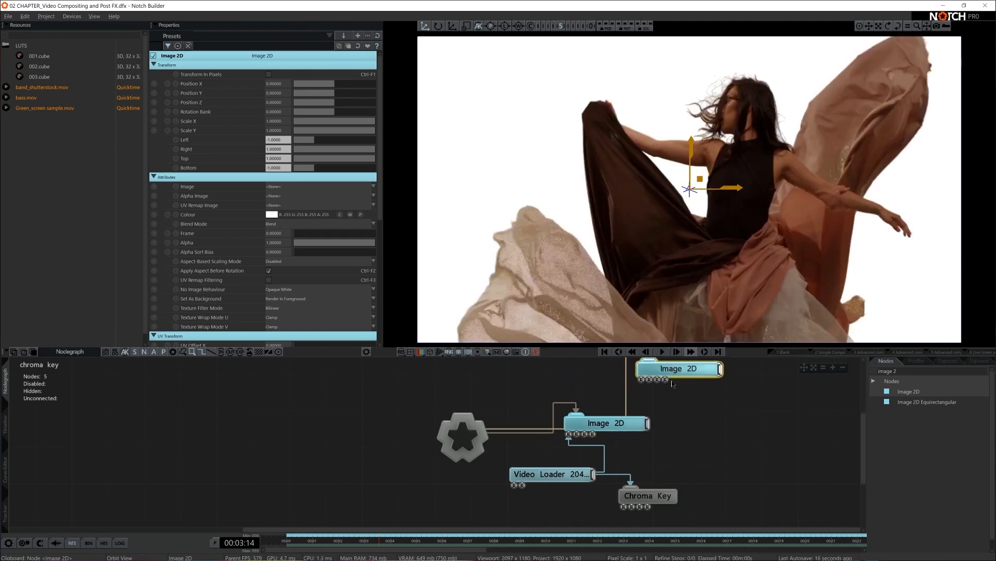
middle_drag(672, 385, 688, 420)
drag(694, 400, 415, 383)
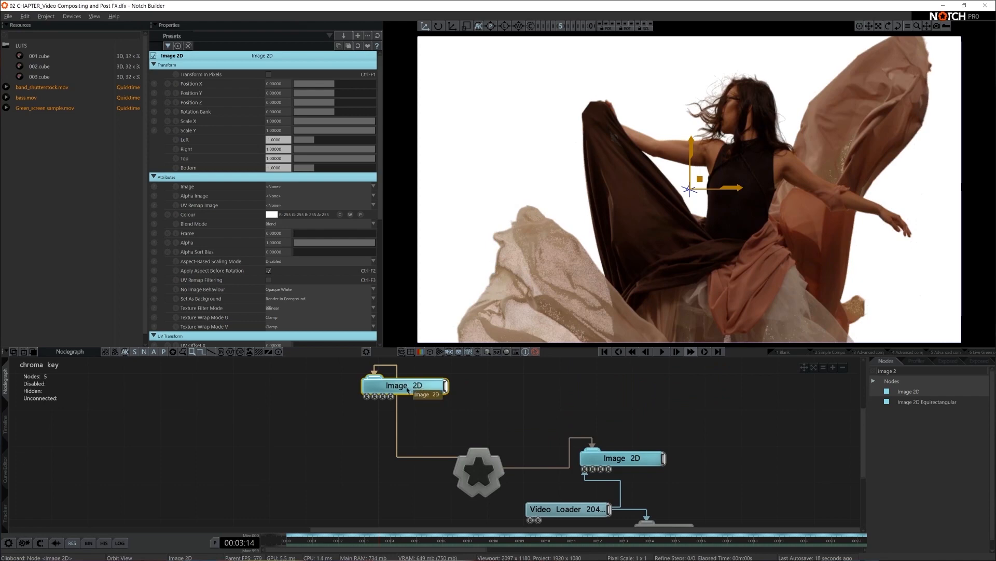
Add a Tiles generator as the image input of the background Image 2D
click(921, 372)
text(tile)
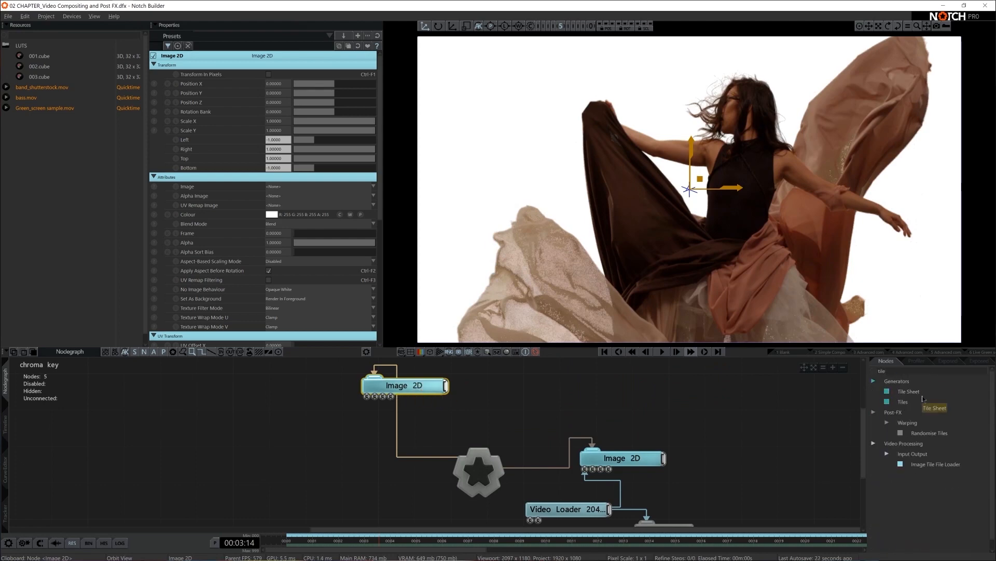
drag(918, 403, 351, 418)
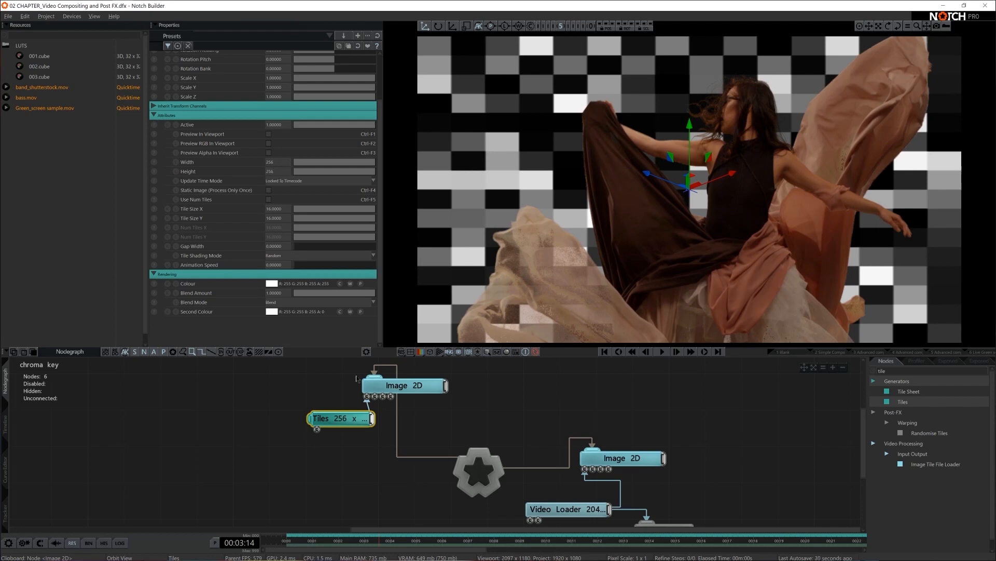
Set the Tiles node's width to 1920 and height to 1080
double_click(281, 163)
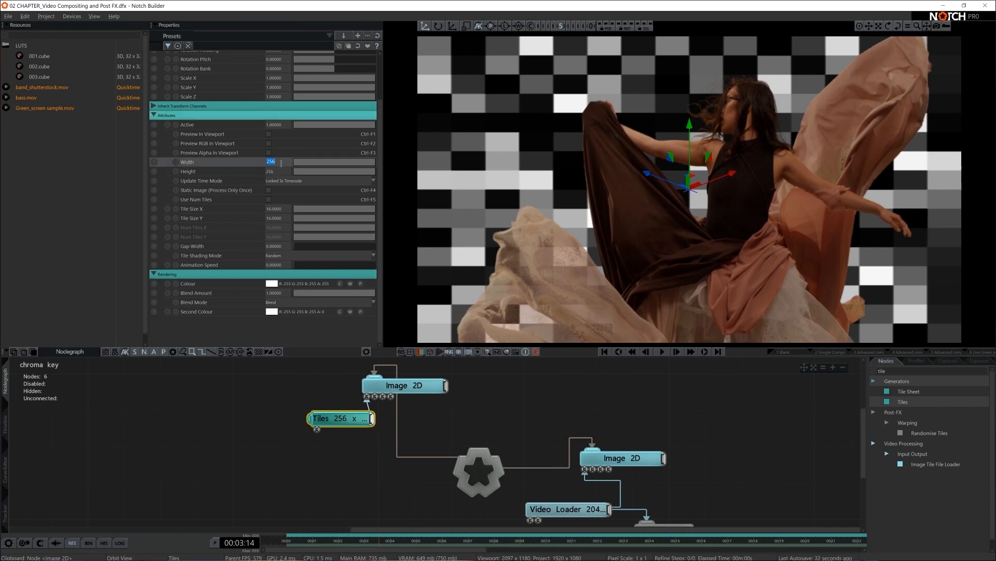
text(1920)
key(Tab)
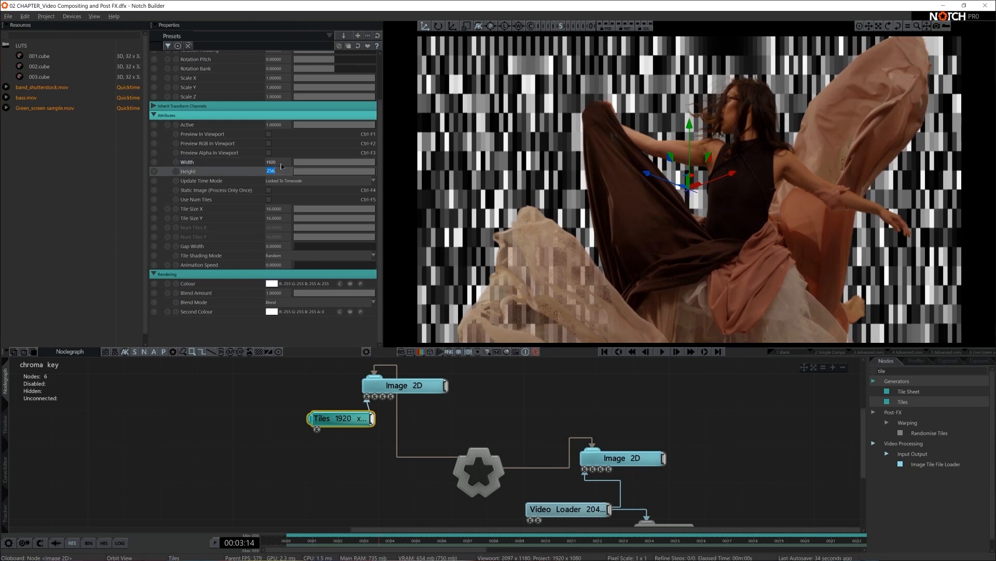
text(1080)
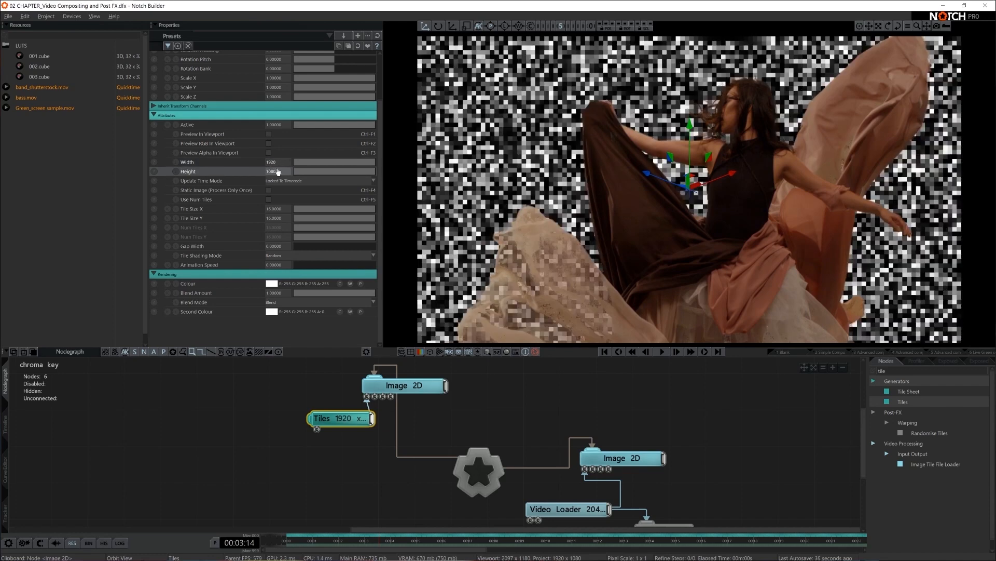
key(Return)
Enable Use Num Tiles with 19 tiles in X and 10 in Y, and set the Tile Shading Mode to Checkerboard
click(269, 199)
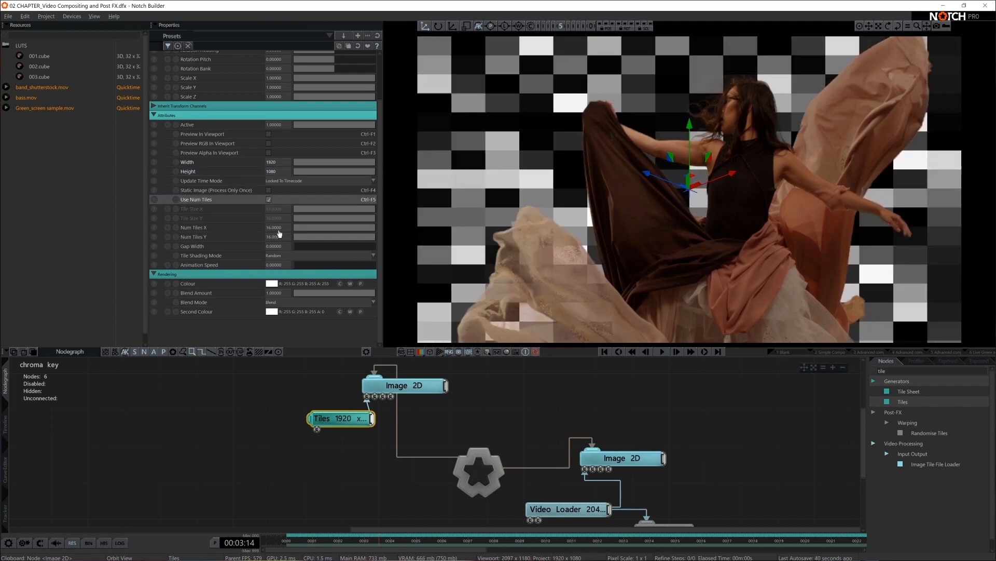
double_click(282, 227)
text(19)
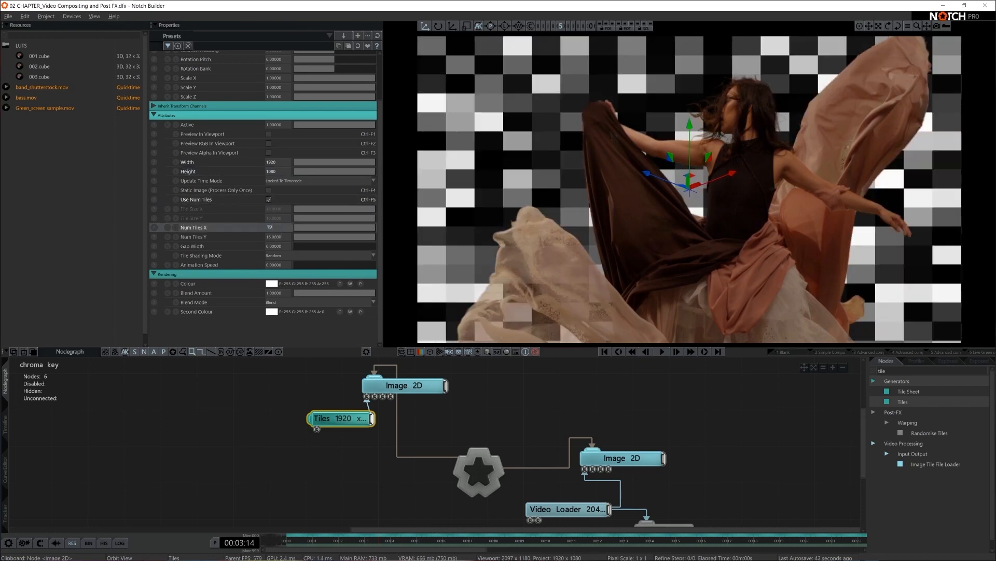
key(Return)
double_click(279, 239)
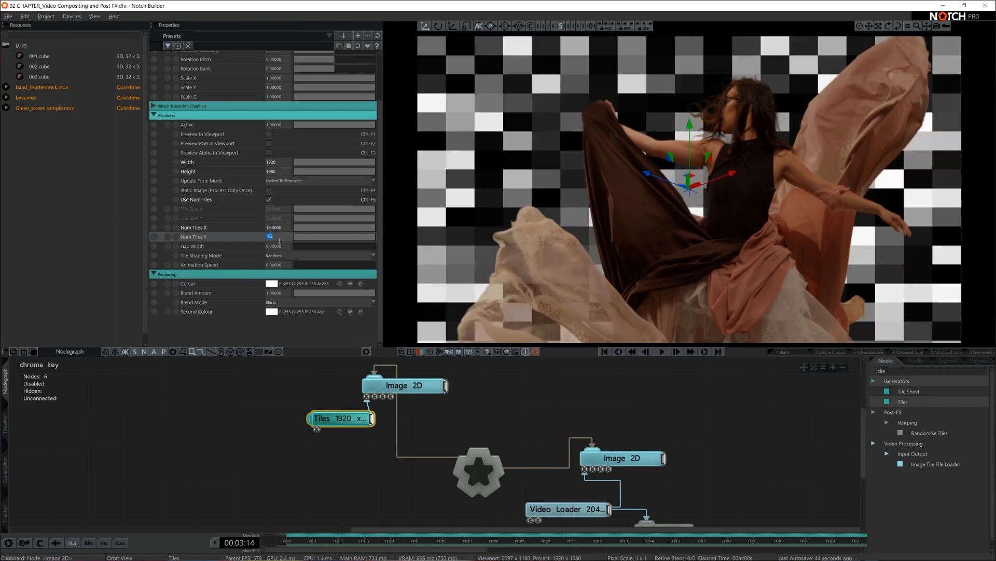
text(10)
key(Return)
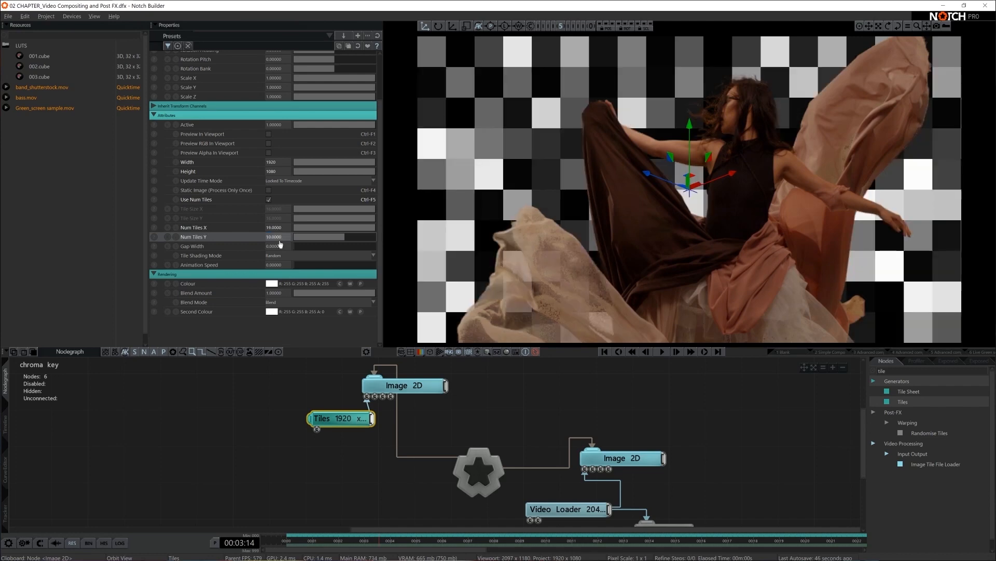
click(307, 255)
click(285, 271)
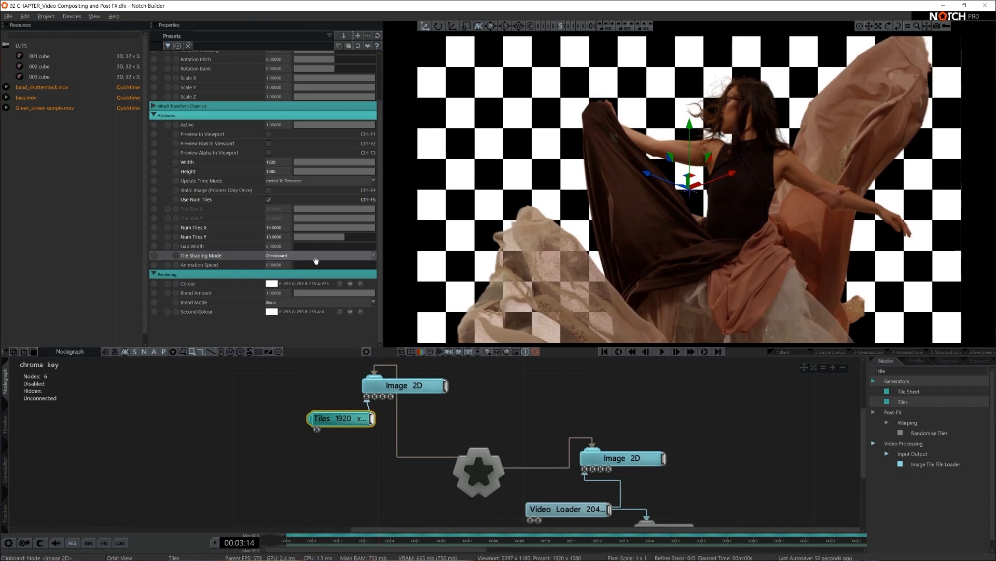
Colour the checkerboard tiles grey with RGB 165, and make the second colour opaque white with alpha 255
click(271, 283)
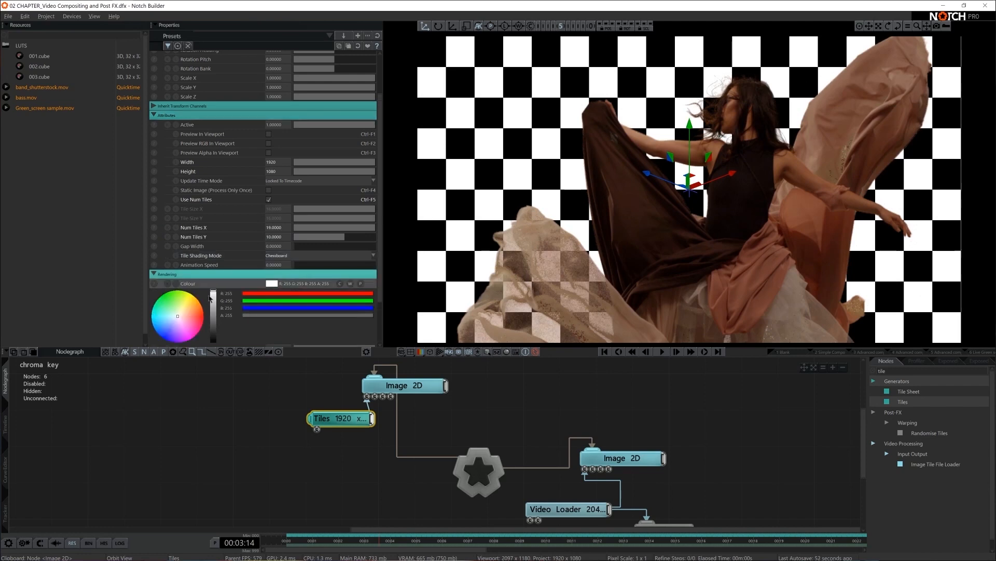
drag(211, 298, 212, 308)
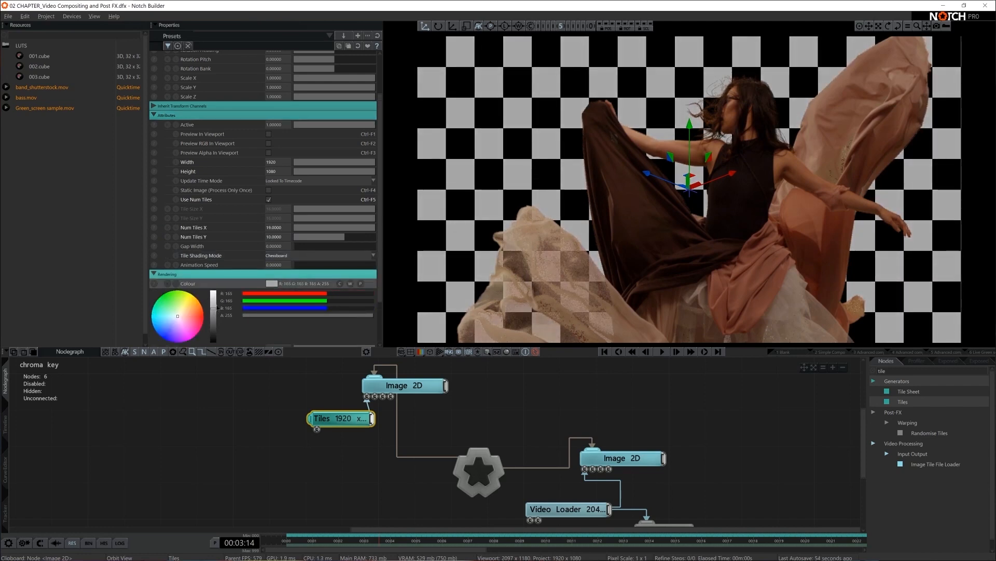
scroll(215, 308, down, 2)
click(272, 308)
scroll(269, 311, down, 2)
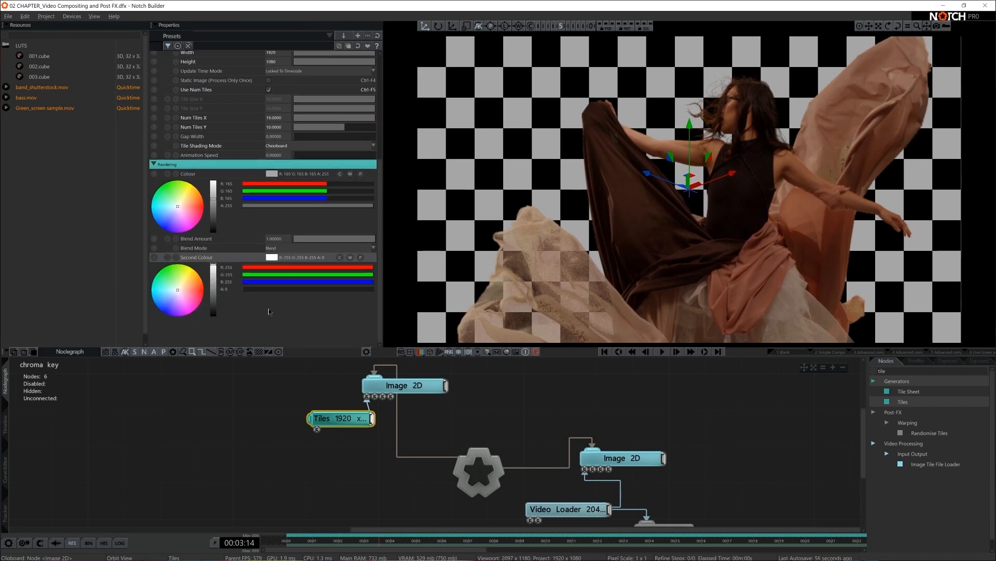
drag(263, 290, 443, 301)
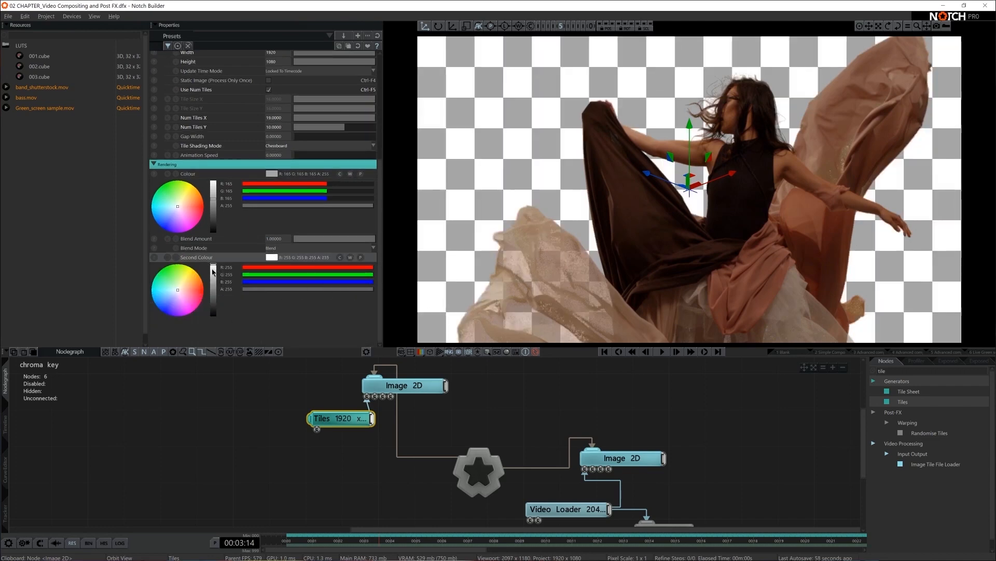
drag(212, 271, 213, 264)
scroll(533, 402, down, 2)
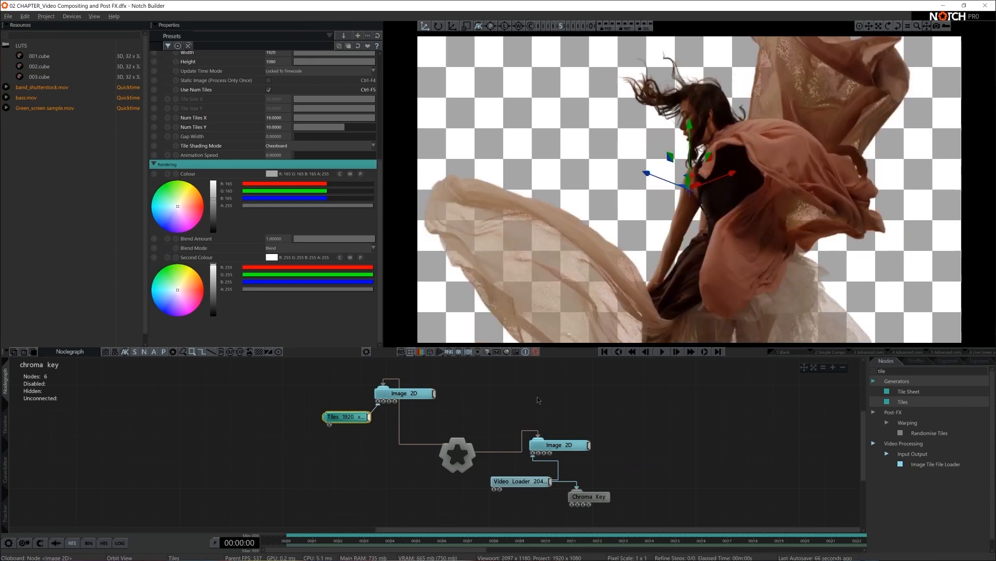
Examine the Chroma Key node's clean plate, keyed area, solid area and transparency attributes
middle_drag(658, 469, 627, 438)
scroll(670, 444, up, 2)
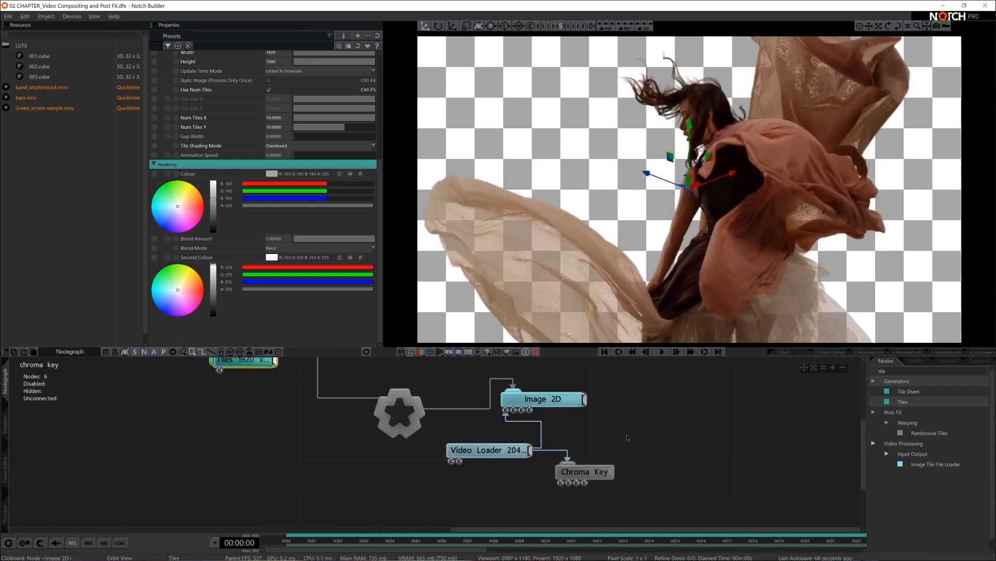
click(596, 473)
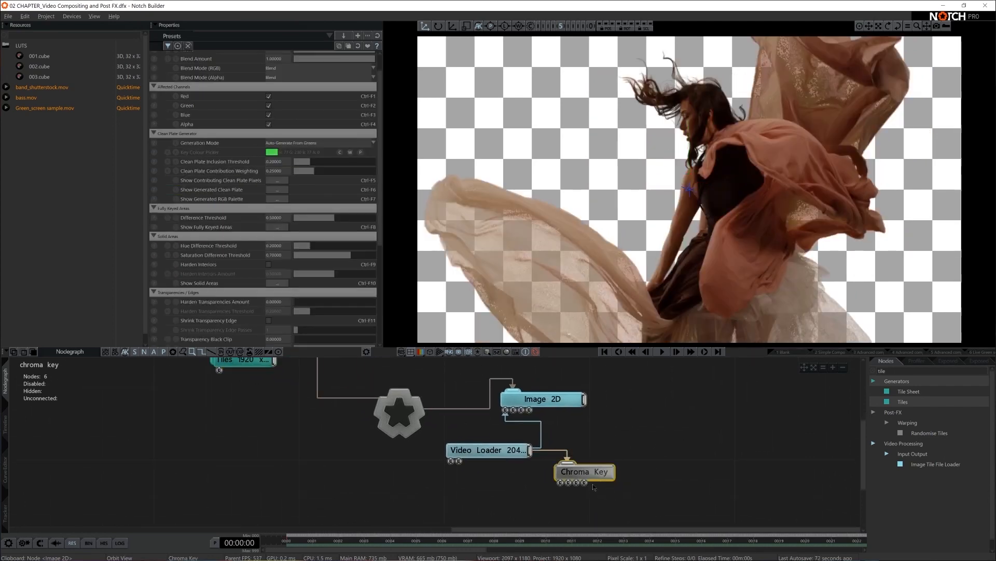
scroll(311, 207, up, 2)
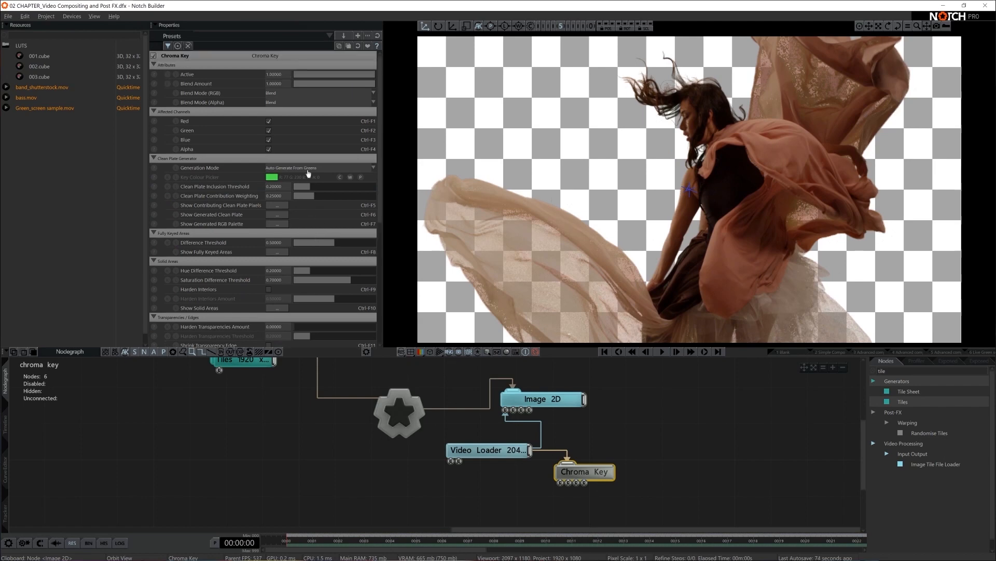
scroll(290, 265, down, 10)
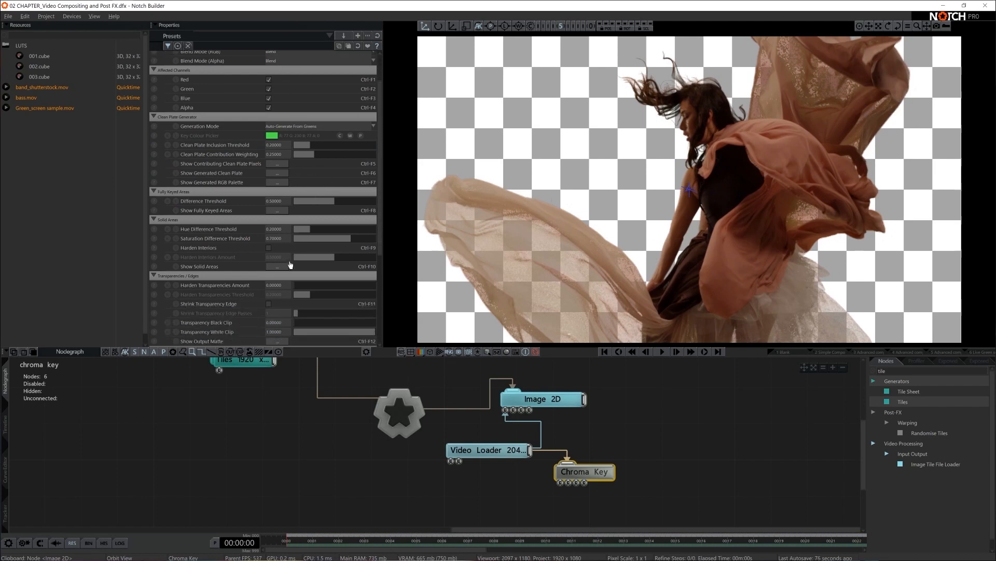
scroll(290, 265, up, 10)
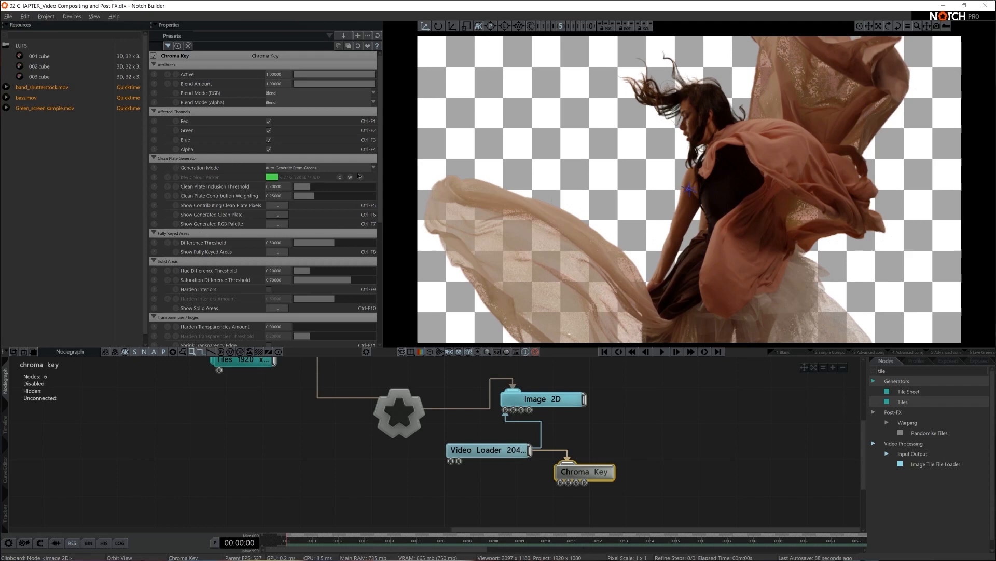
scroll(380, 148, down, 4)
scroll(202, 186, up, 4)
Compare the Chroma Key's contributing clean plate pixels with its generated clean plate
click(279, 207)
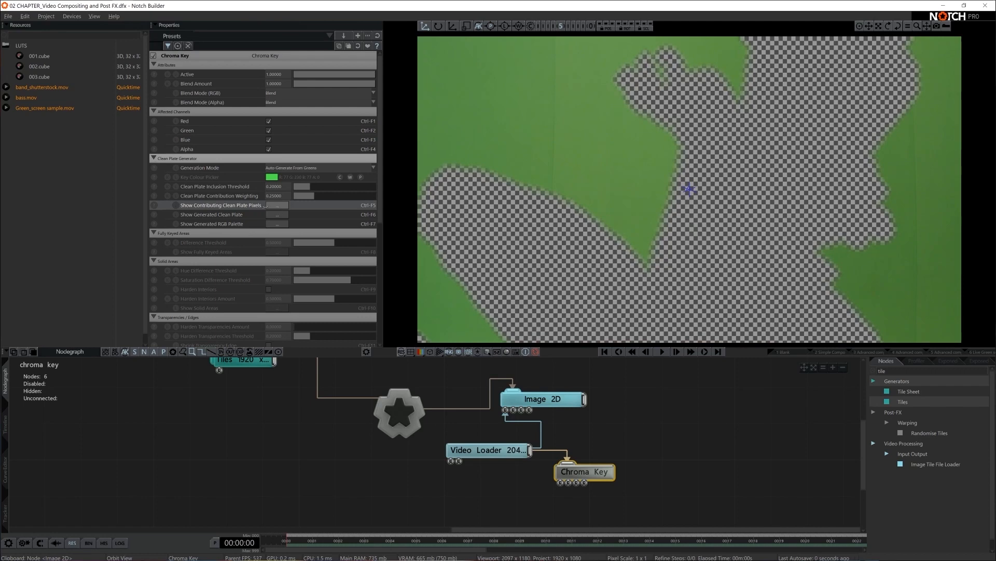
click(278, 215)
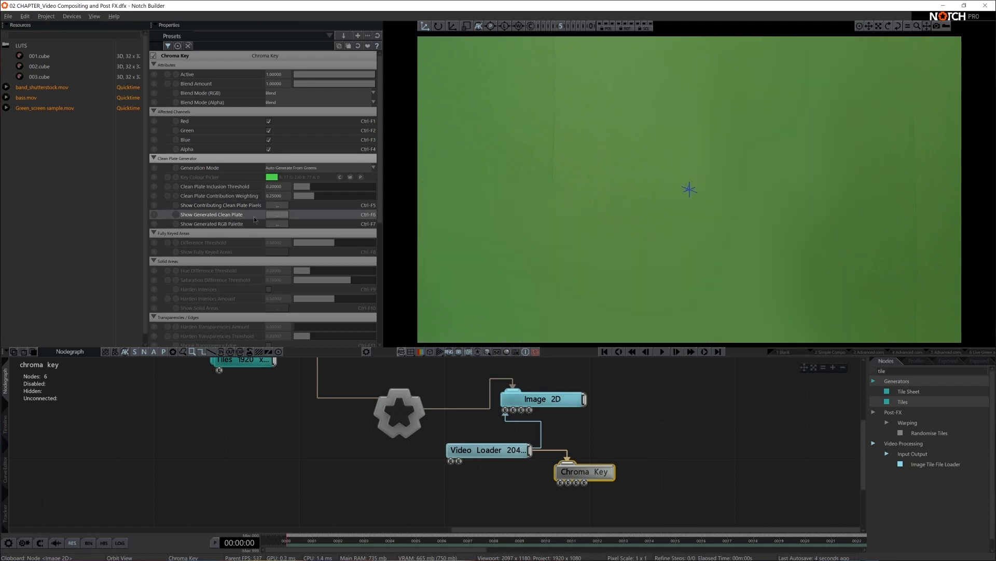
click(278, 216)
click(275, 206)
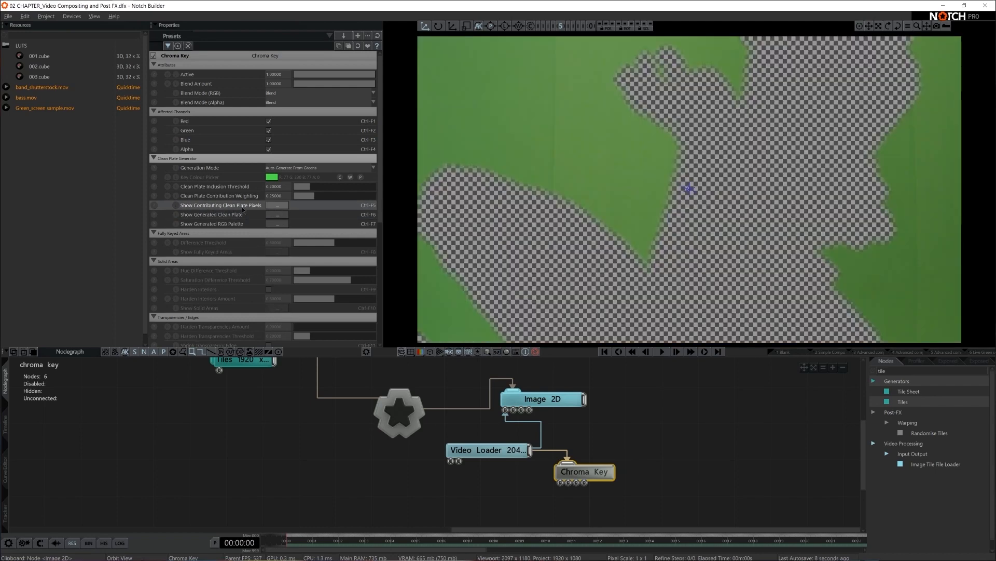
Set the Clean Plate Inclusion Threshold to about 0.21 and Contribution Weighting to about 0.28, and preview the generated clean plate
drag(311, 191, 317, 197)
key(ctrl+F5)
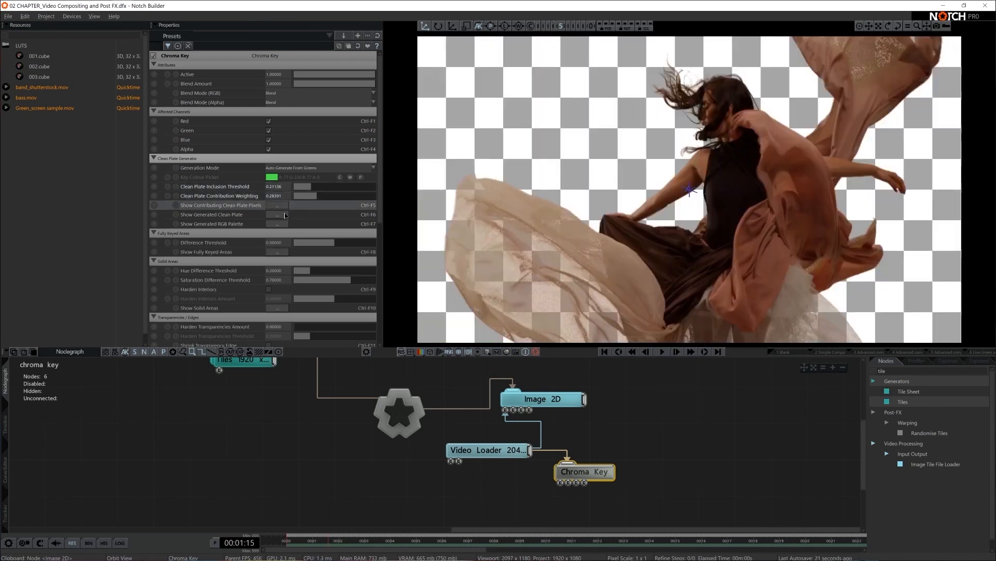
key(ctrl+F6)
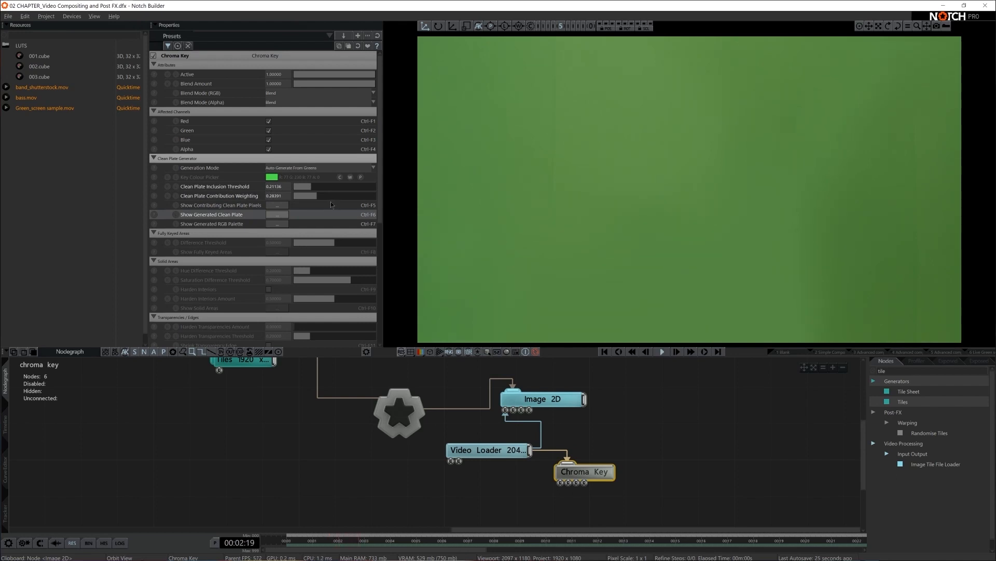
Tune the Clean Plate Inclusion Threshold to about 0.19 and the Contribution Weighting to about 0.34
mouse_move(310, 200)
mouse_down()
mouse_move(326, 197)
mouse_move(291, 187)
mouse_up()
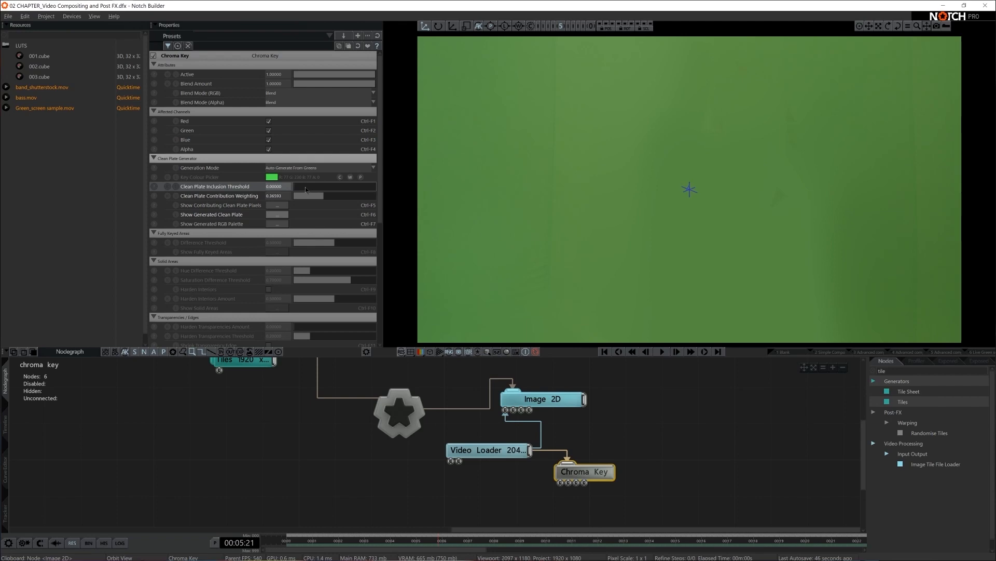
drag(307, 190, 308, 189)
click(324, 198)
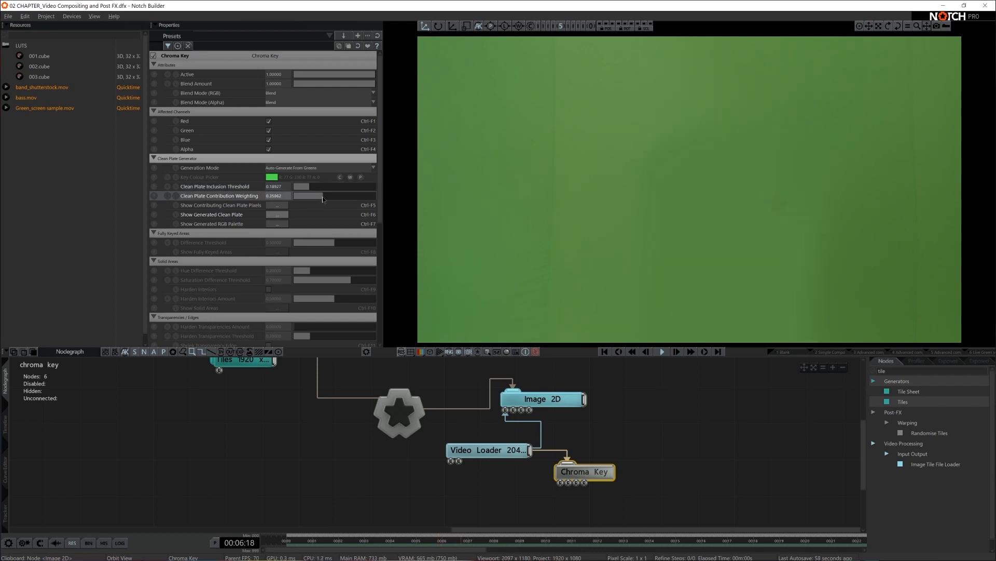
drag(322, 196, 322, 197)
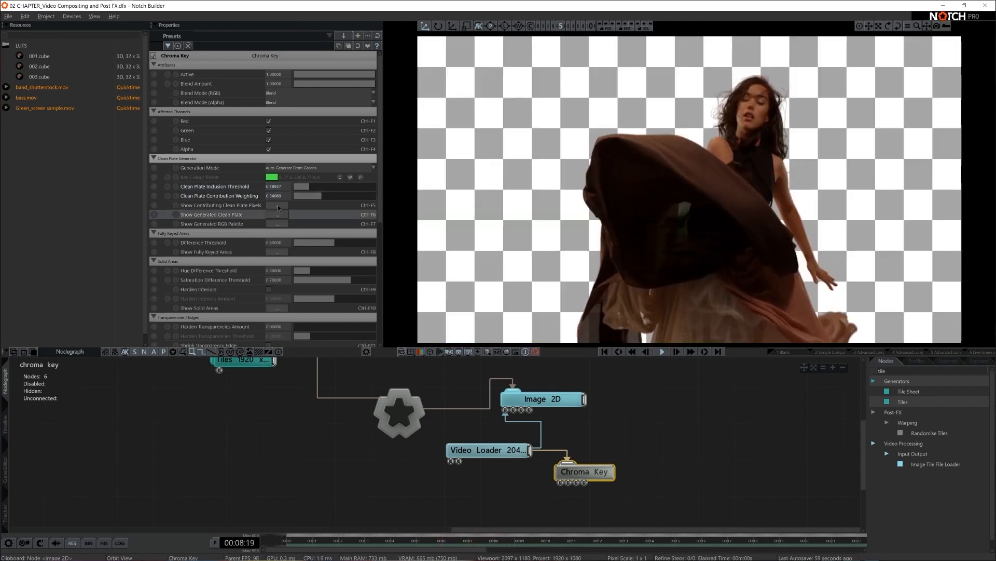
Recheck the contributing pixels, show the generated clean plate, and set the Clean Plate Contribution Weighting to about 0.30
click(278, 206)
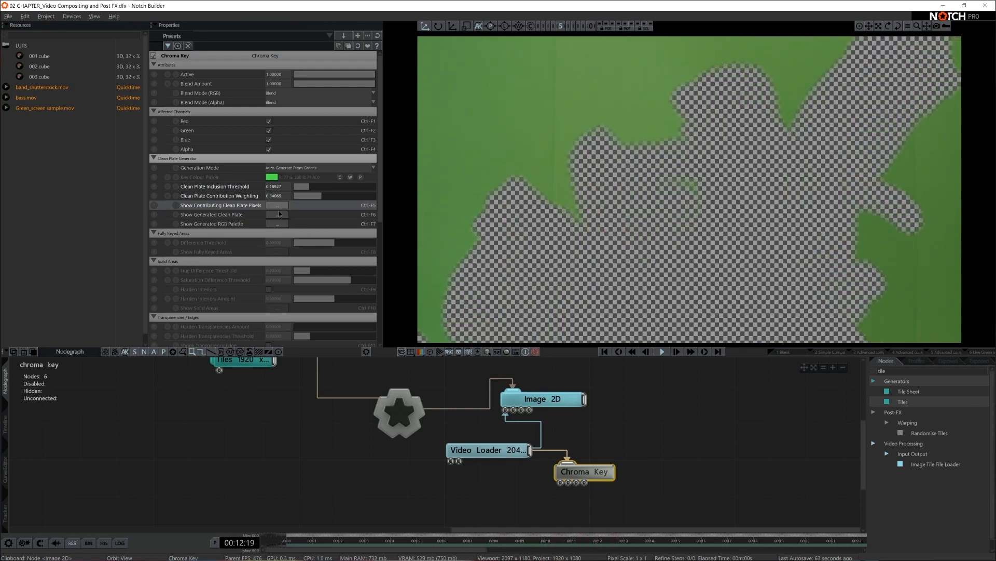
click(267, 215)
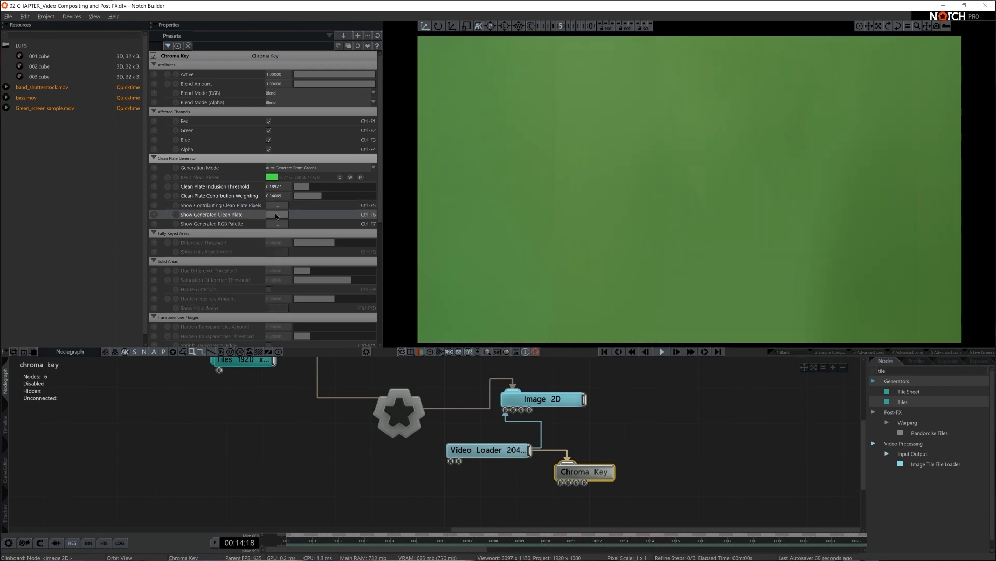
click(311, 196)
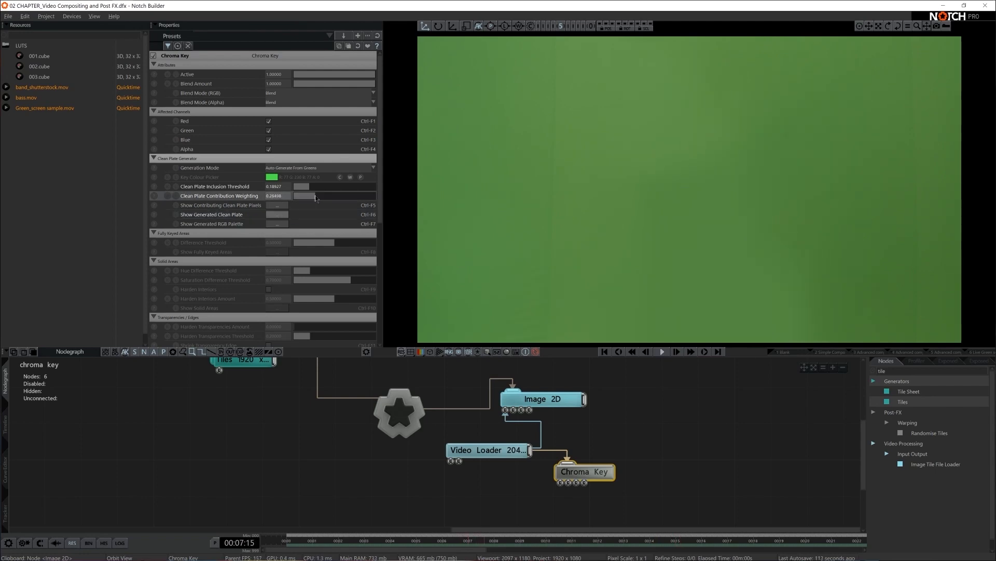
drag(318, 195, 319, 195)
click(313, 169)
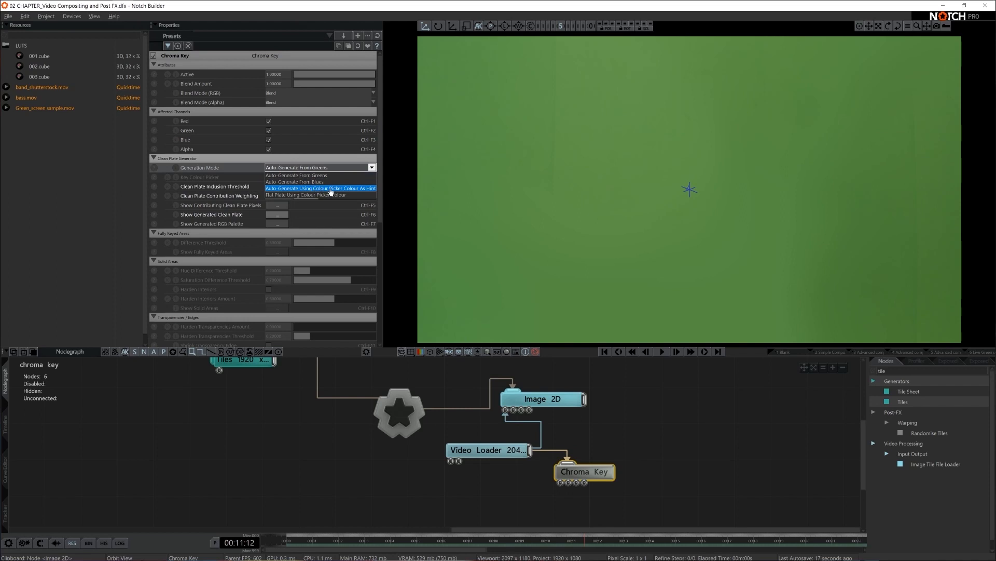
click(320, 188)
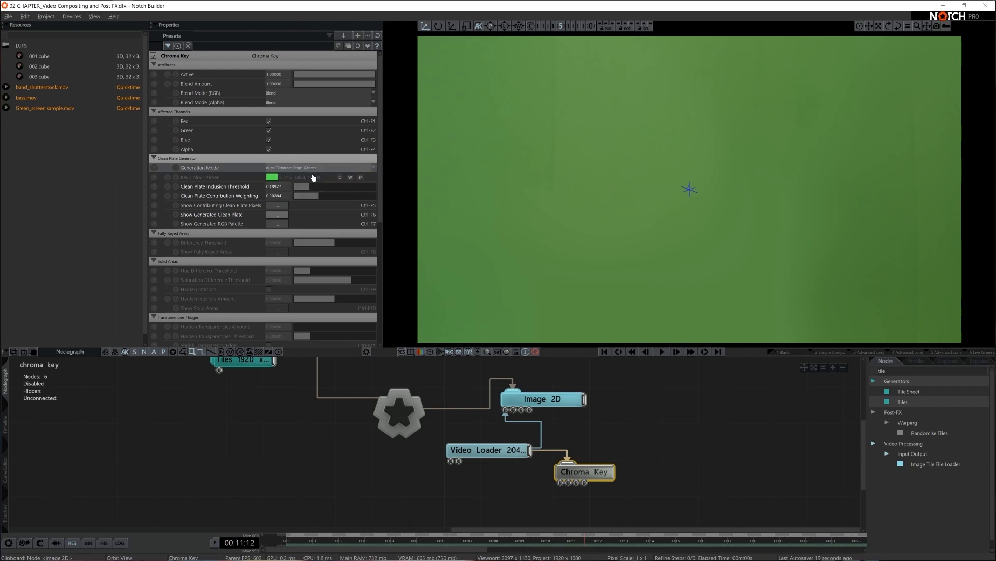
Try sampling a new key colour for the Chroma Key from the green clean plate preview
click(340, 178)
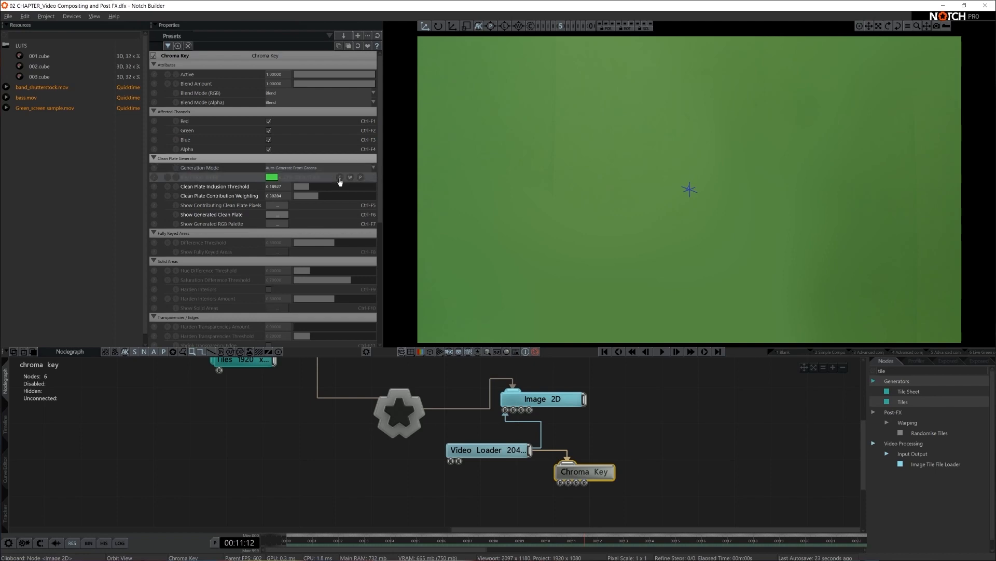
click(620, 208)
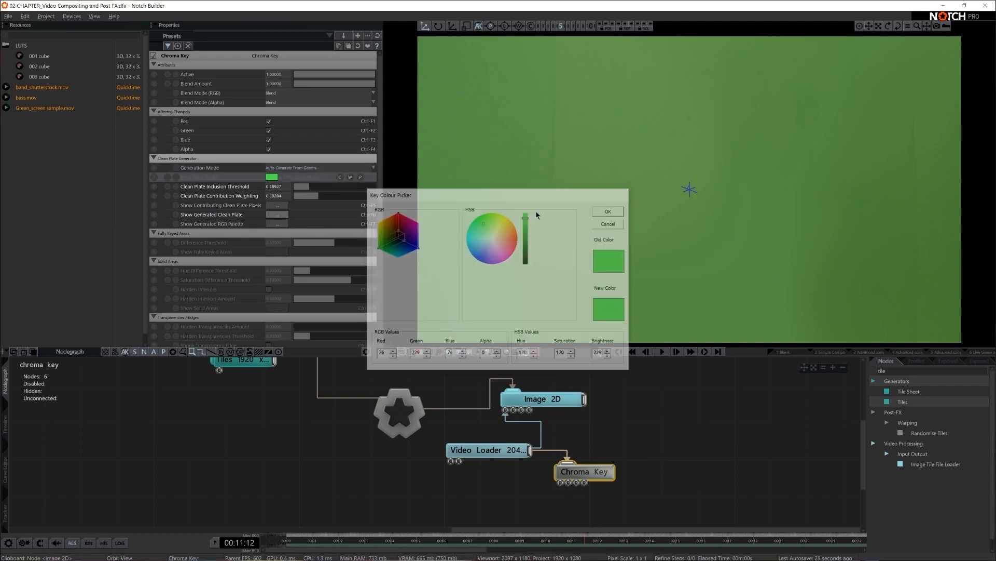
click(361, 180)
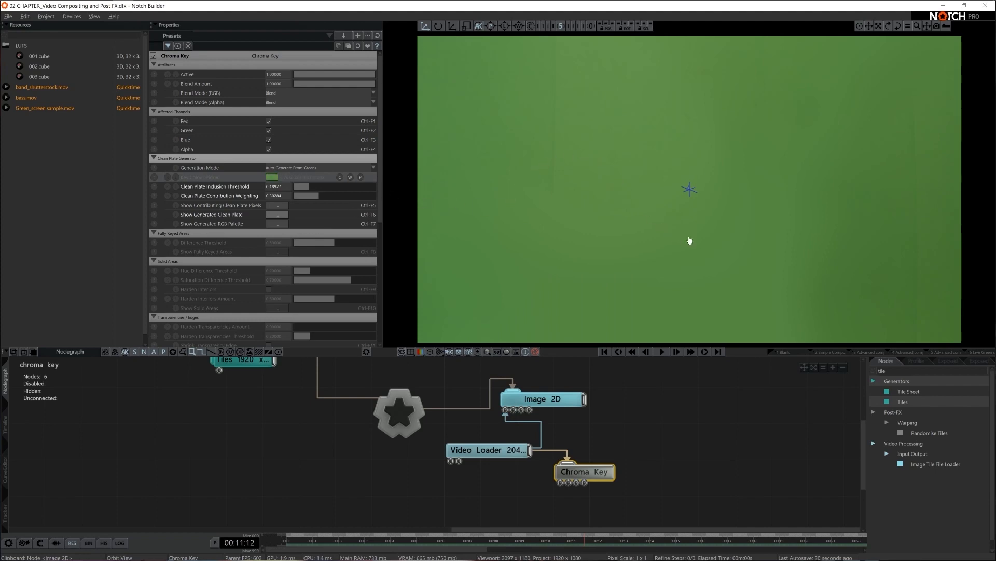
drag(699, 143, 327, 182)
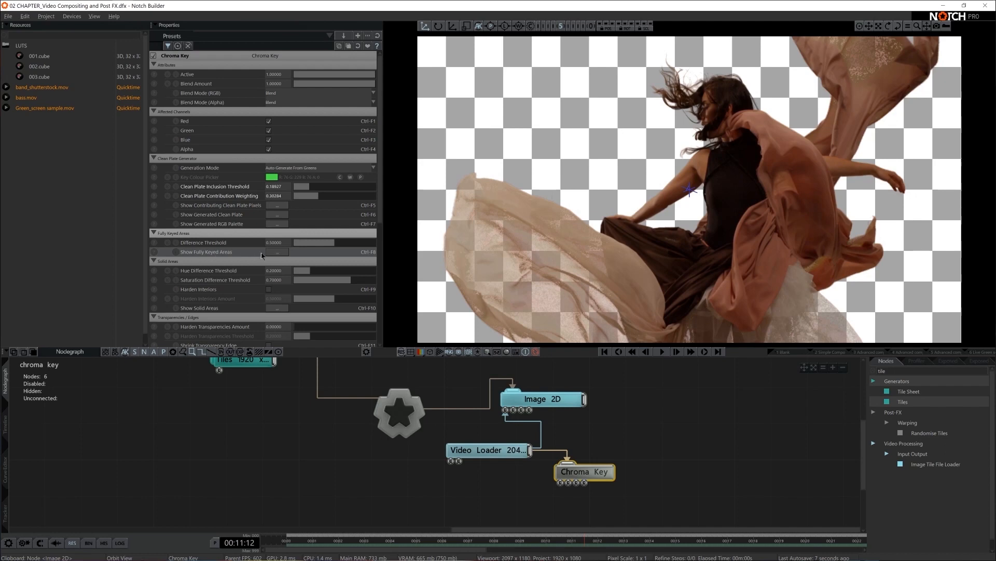
Set the Fully Keyed Areas Difference Threshold to about 0.51 using the fully keyed areas preview, and turn that preview off
click(285, 253)
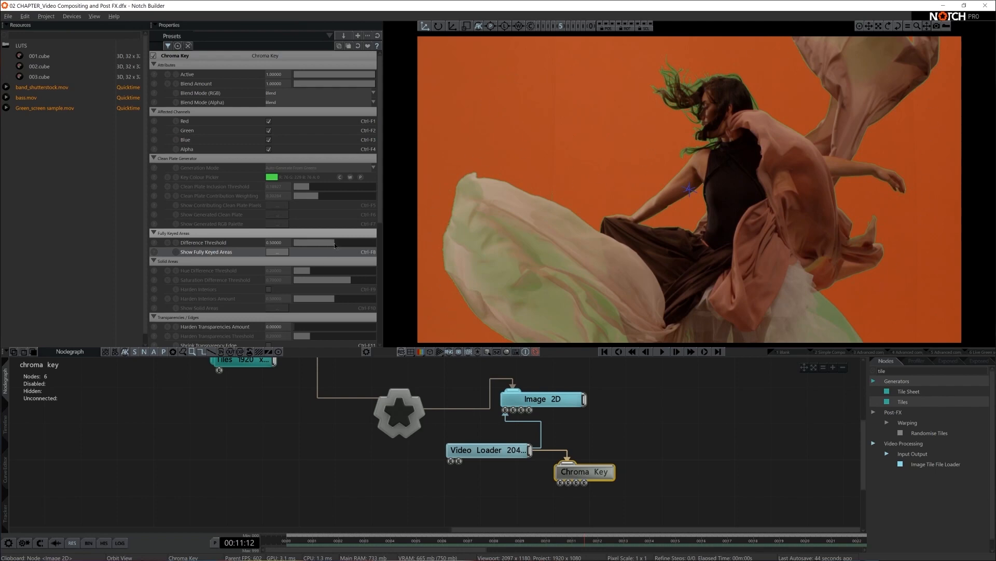
drag(334, 243, 342, 243)
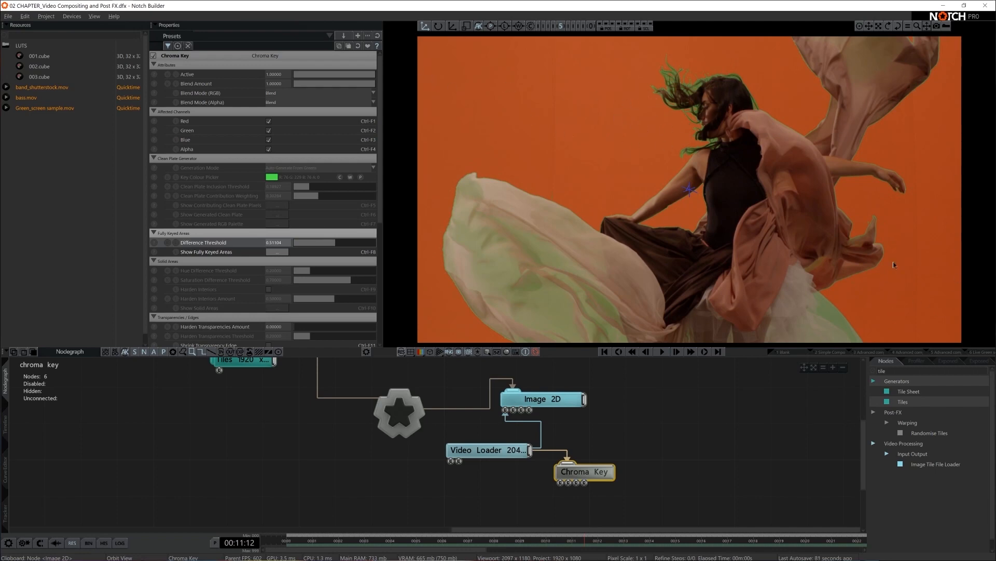
scroll(187, 215, down, 1)
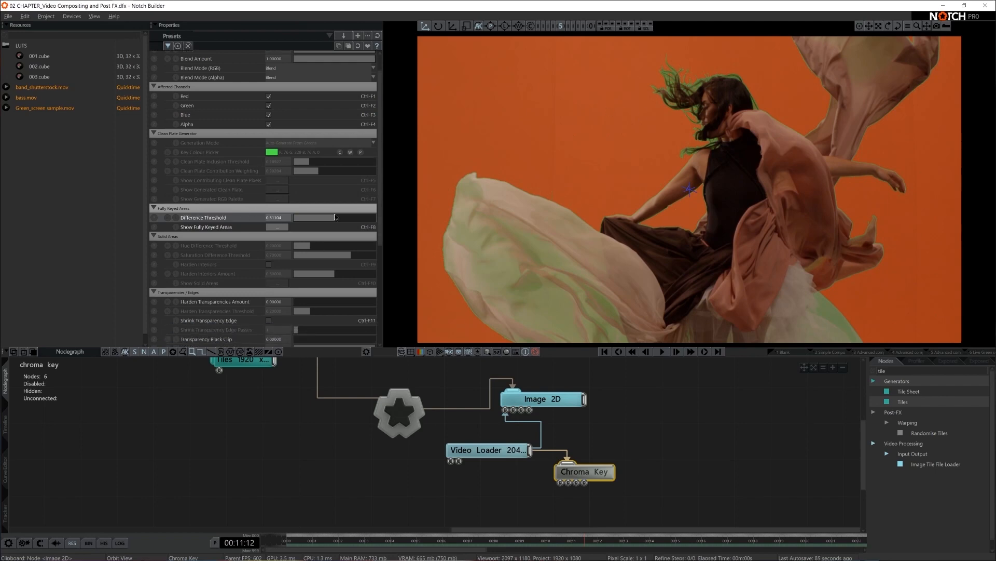
click(283, 227)
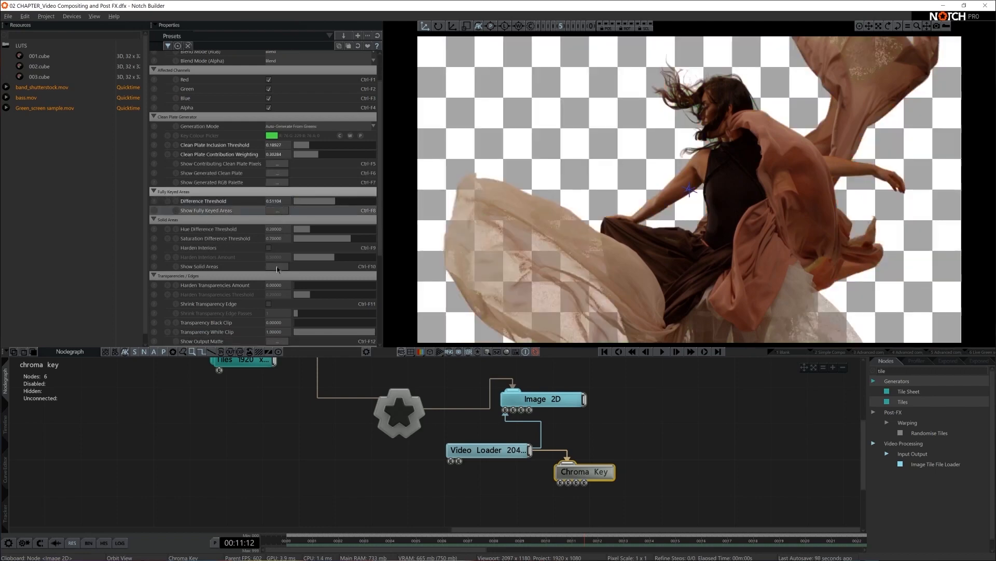
Using the solid areas preview, set the Hue Difference Threshold to about 0.17 and the Saturation Difference Threshold to about 0.95
click(277, 266)
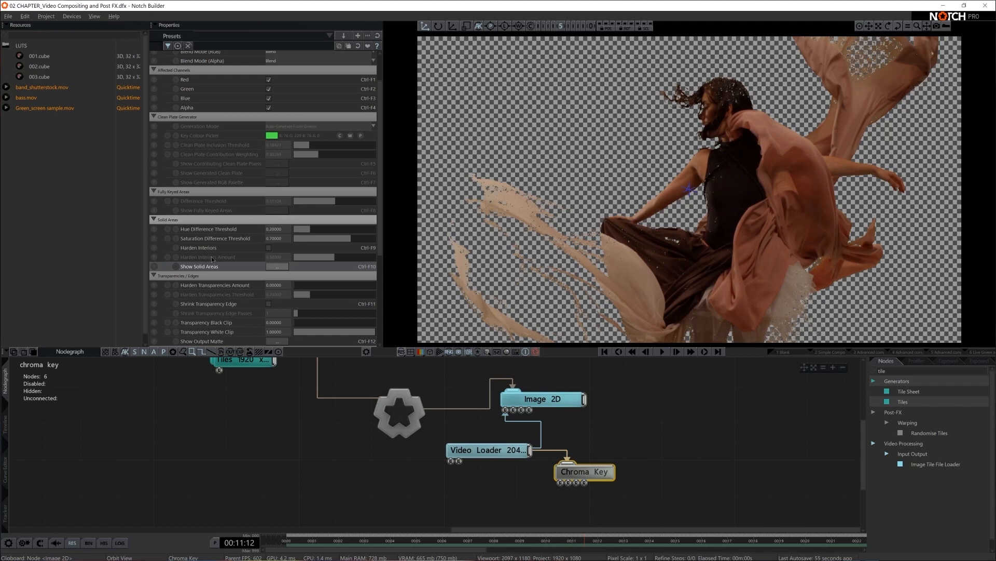
drag(308, 228, 308, 229)
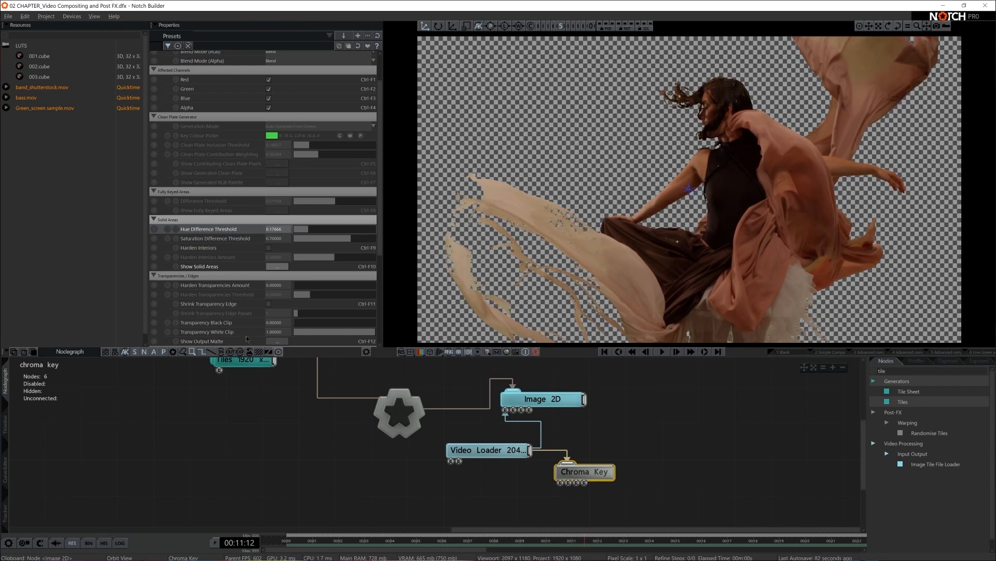
drag(309, 229, 307, 228)
drag(351, 244, 371, 242)
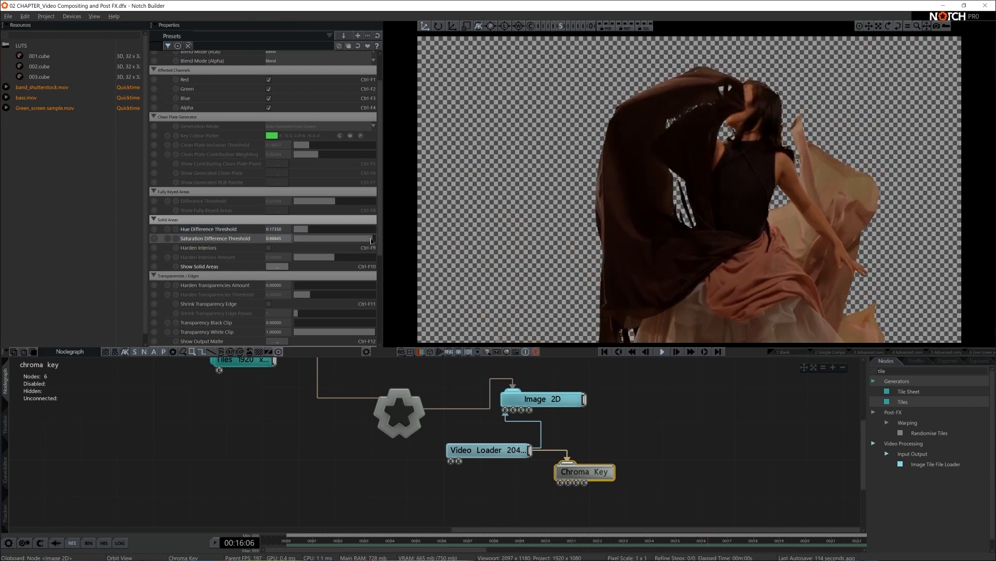
mouse_move(371, 242)
mouse_down()
mouse_move(363, 241)
mouse_move(371, 242)
mouse_up()
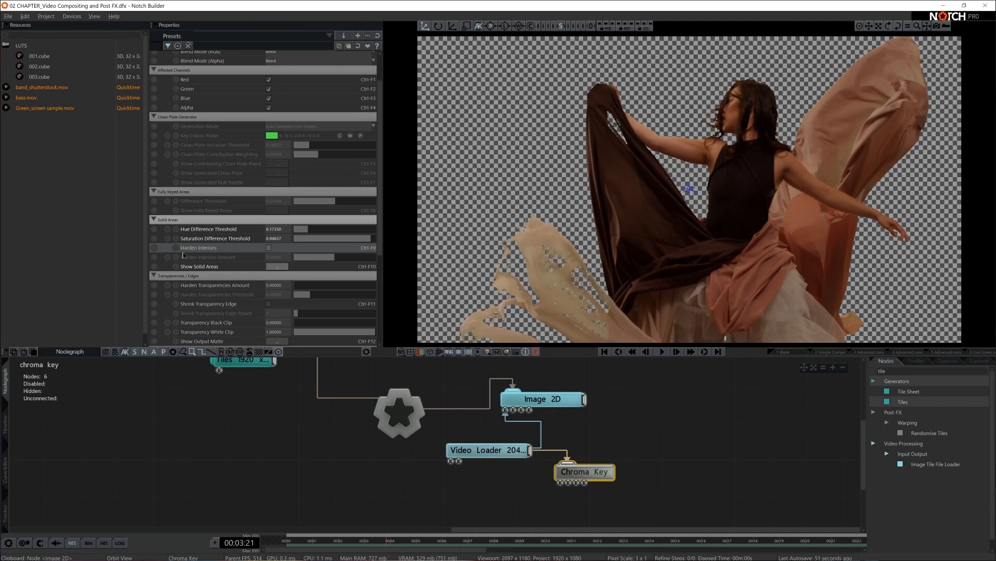
click(273, 267)
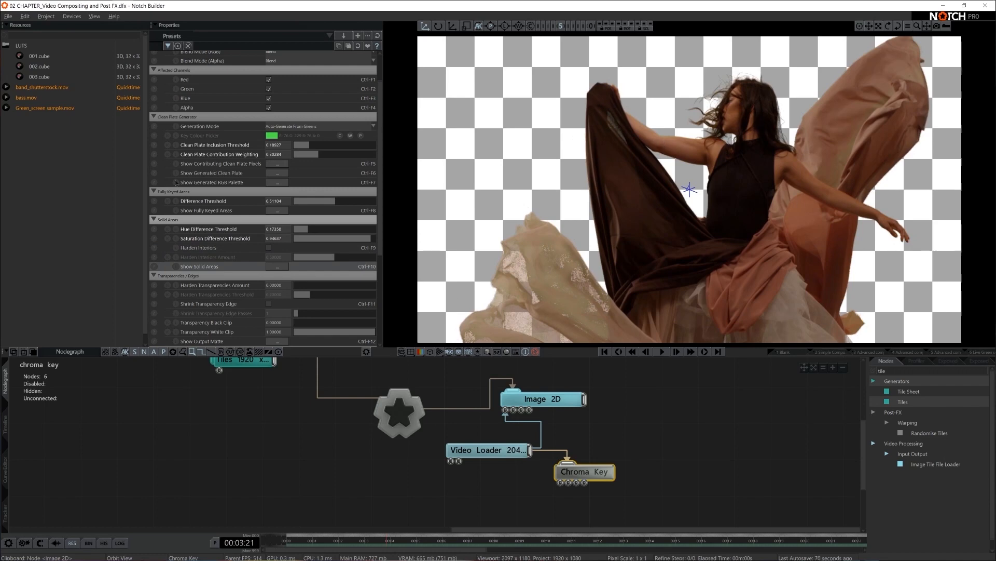
Try hardening the transparencies while previewing the output matte, restore those settings and return to the keyed image
scroll(249, 254, down, 2)
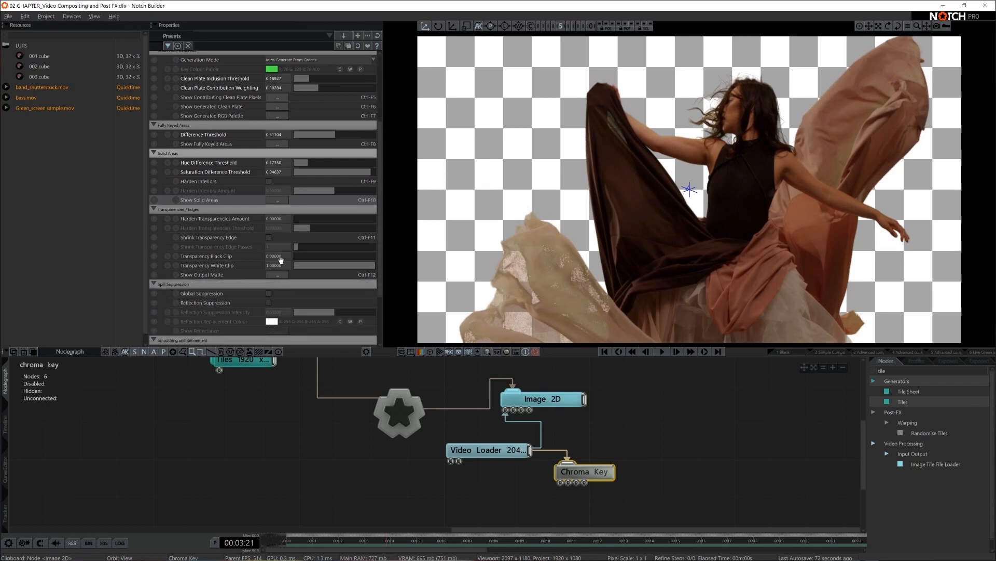
key(space)
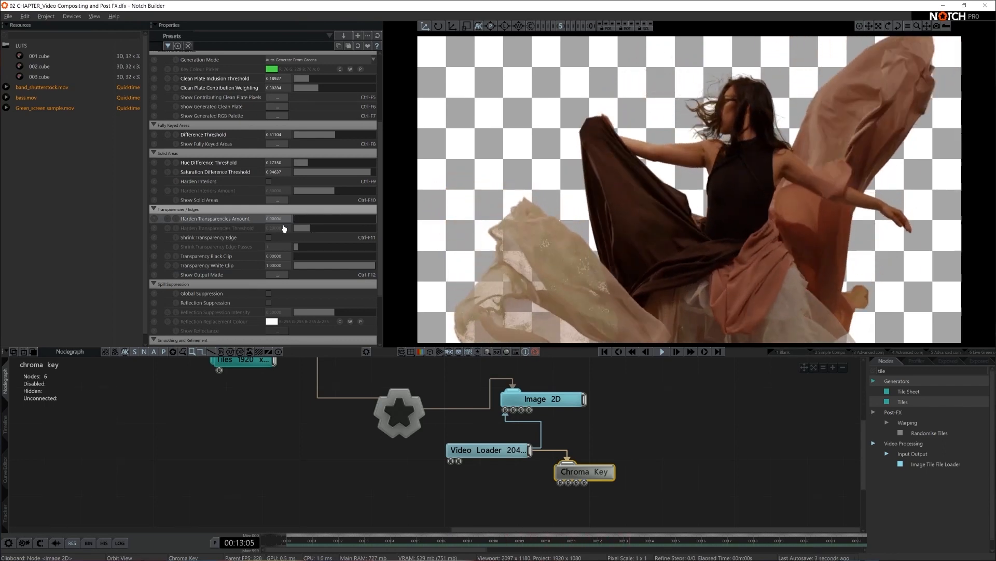
click(280, 274)
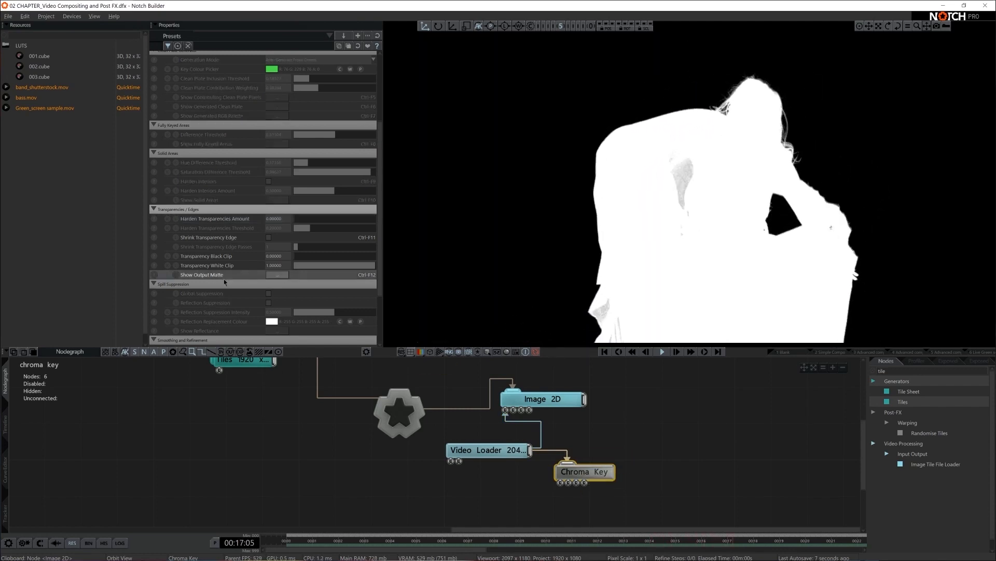
mouse_move(307, 219)
mouse_down()
mouse_move(348, 231)
mouse_move(290, 231)
mouse_move(320, 218)
mouse_move(295, 219)
mouse_up()
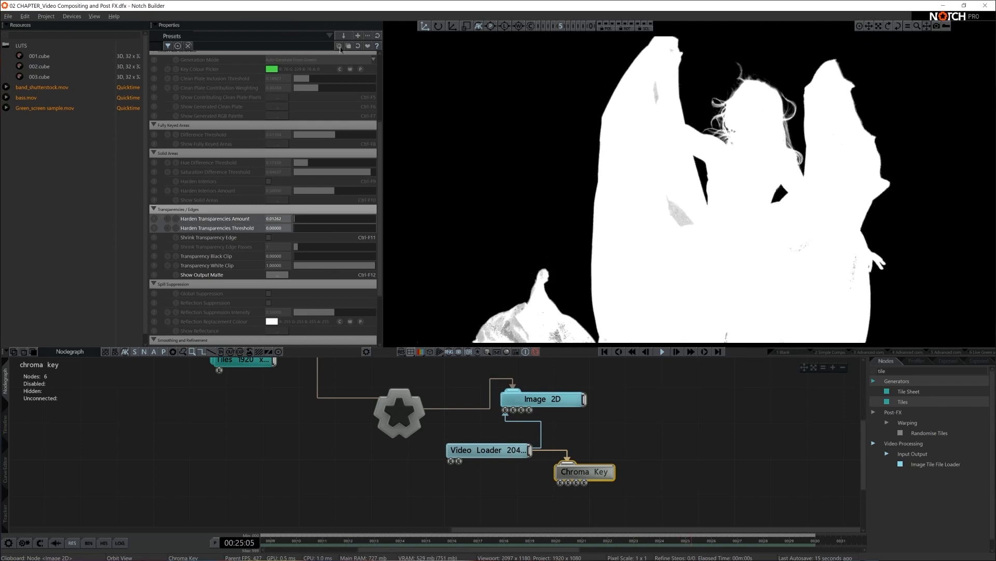
click(359, 47)
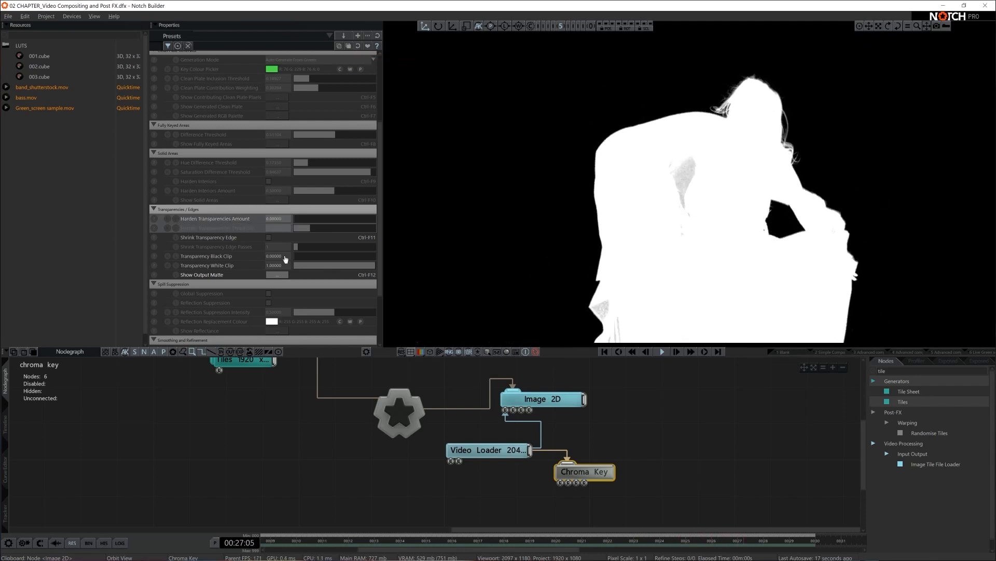
click(280, 275)
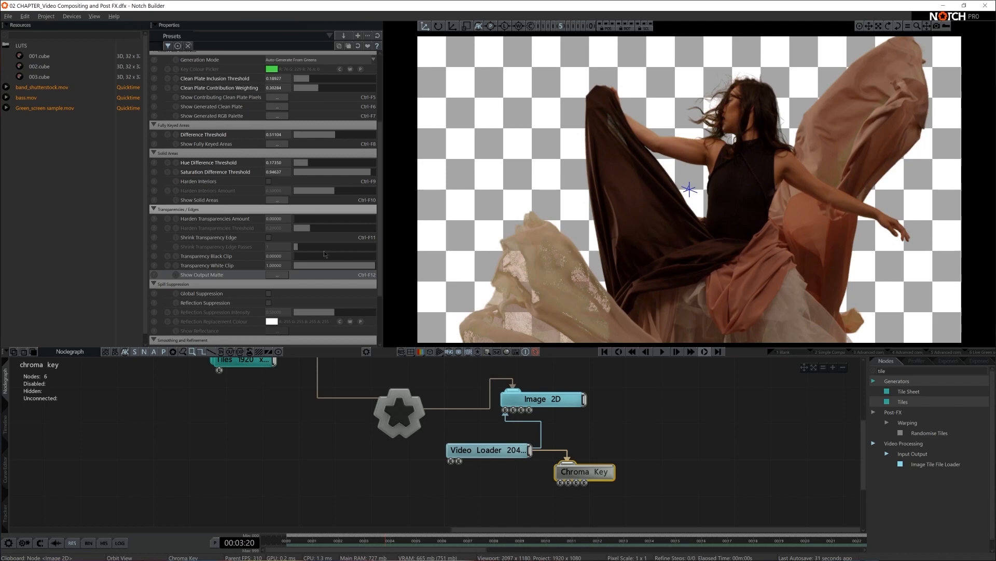
Enable Global Suppression in the Chroma Key's spill suppression settings, leaving Shrink Transparency Edge off
click(268, 238)
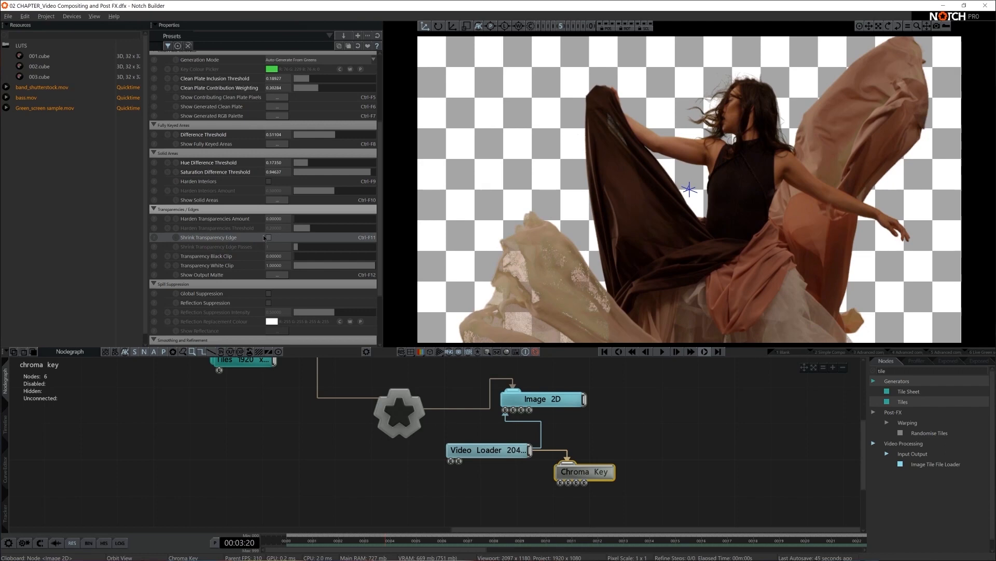
scroll(265, 237, down, 3)
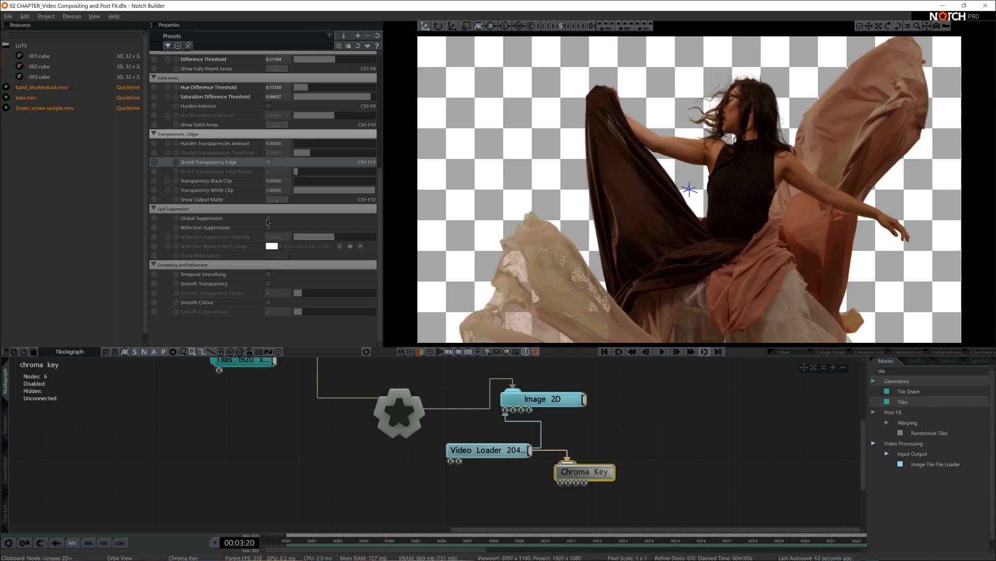
click(268, 218)
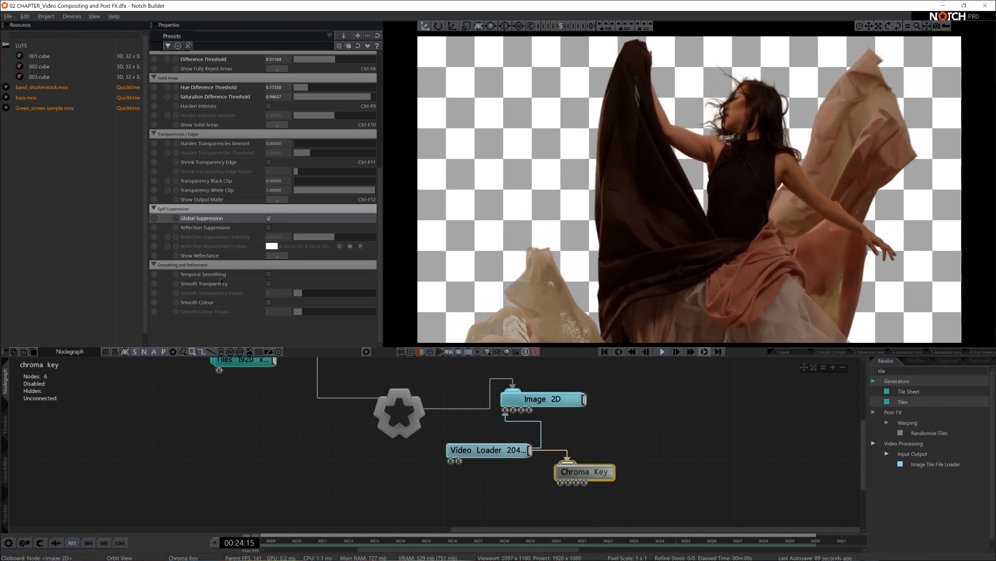
Enable Temporal Smoothing and Smooth Transparency on the Chroma Key, with 20 Smooth Transparency Passes
click(269, 275)
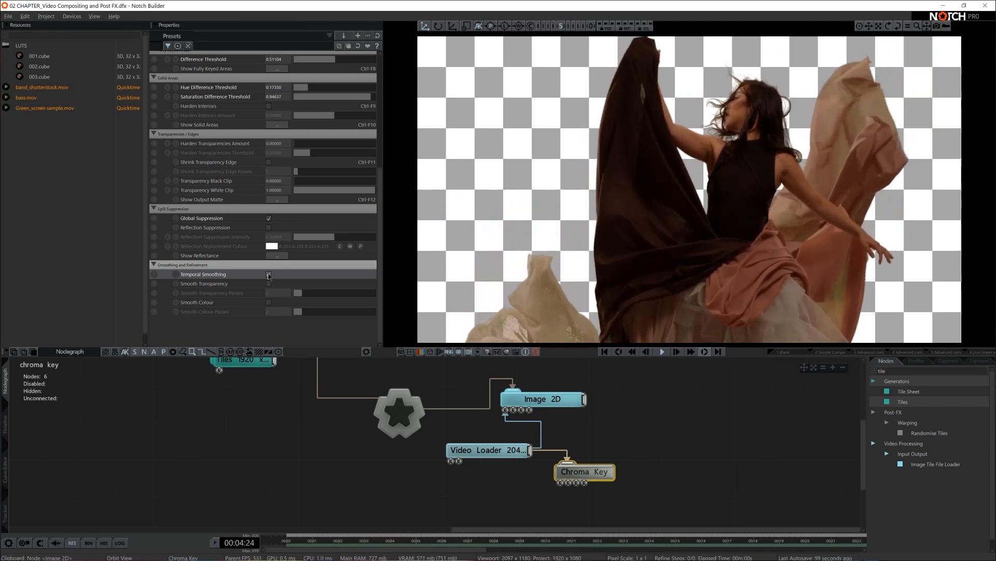
click(268, 275)
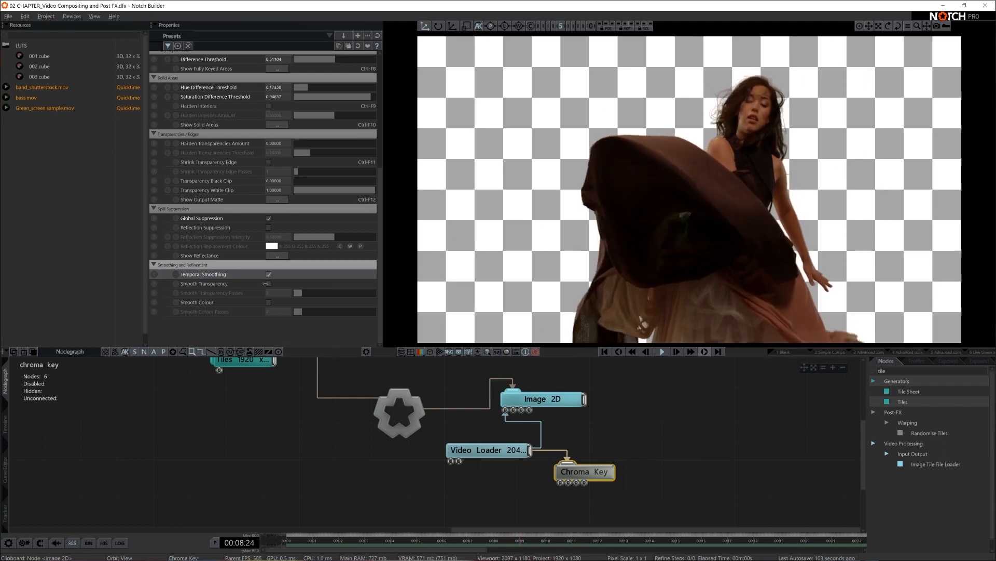
click(267, 283)
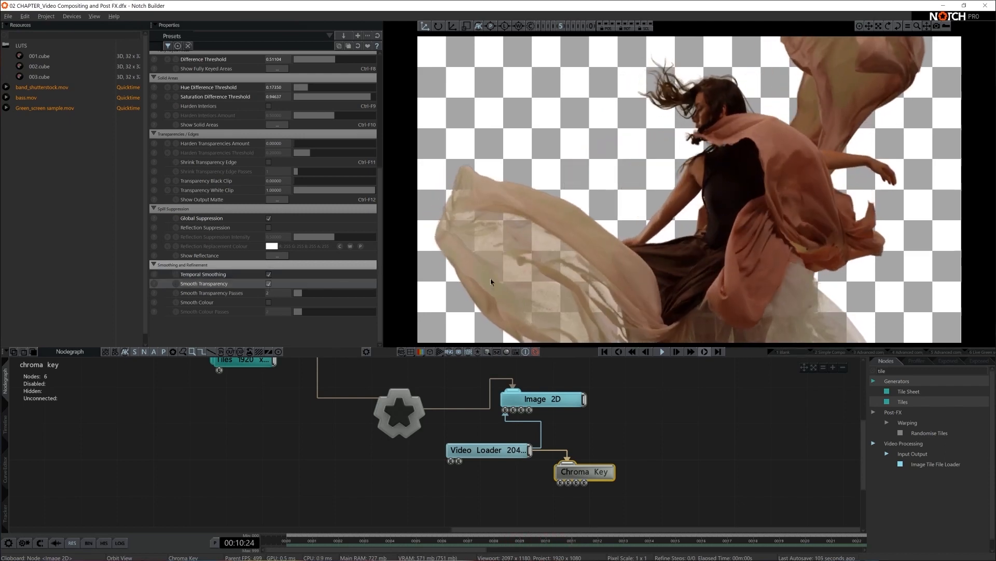
click(288, 293)
text(20)
key(Return)
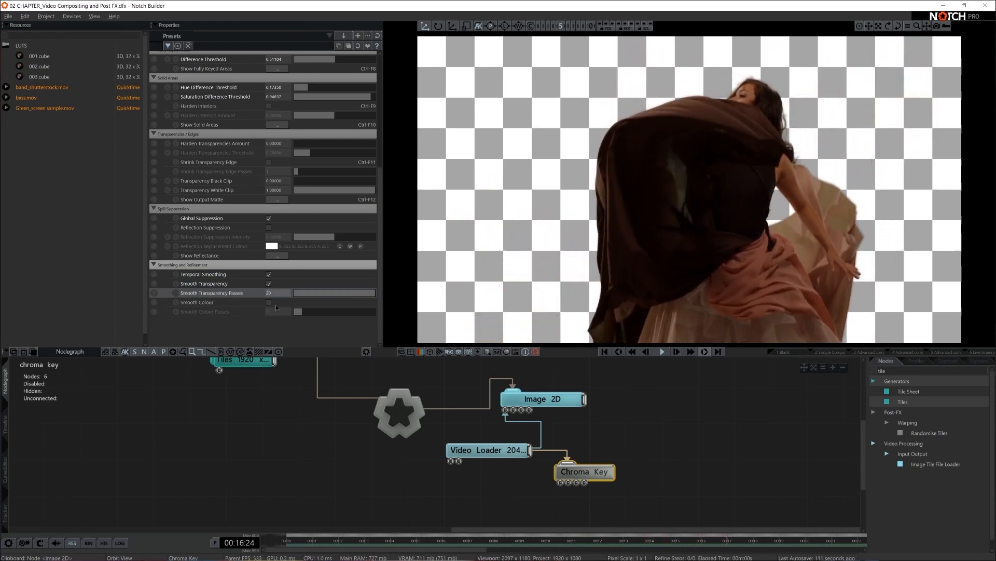
Enable Smooth Colour on the Chroma Key and set its passes to 20
click(268, 302)
click(275, 311)
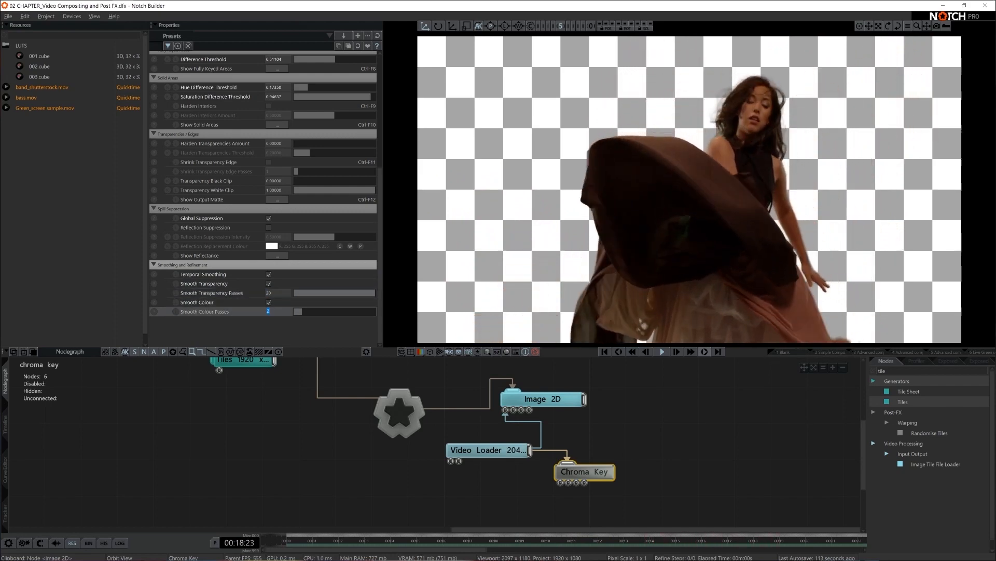
text(20)
key(Return)
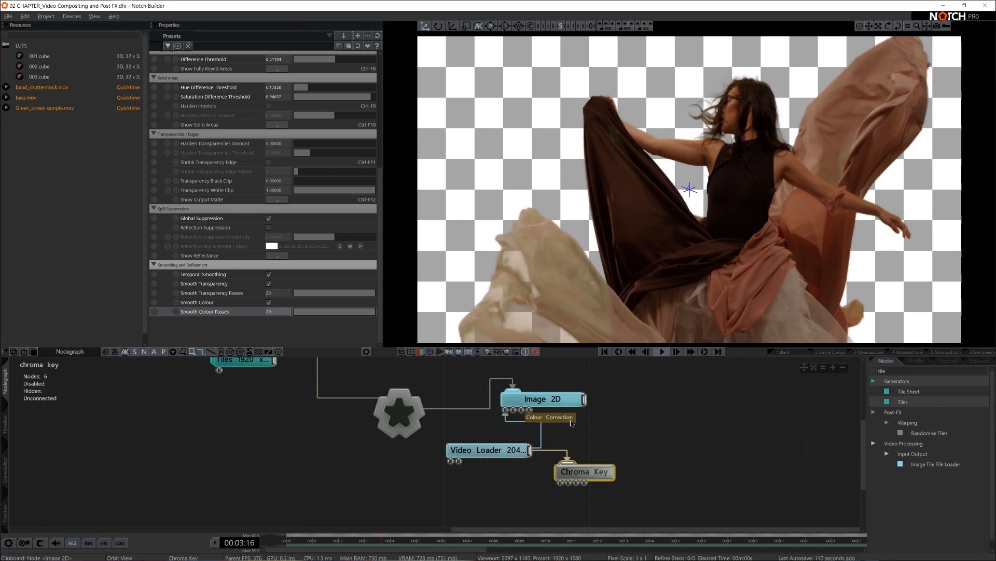
Add a Post-FX Mirror node beneath the Chroma Key and connect it to the Chroma Key
key(space)
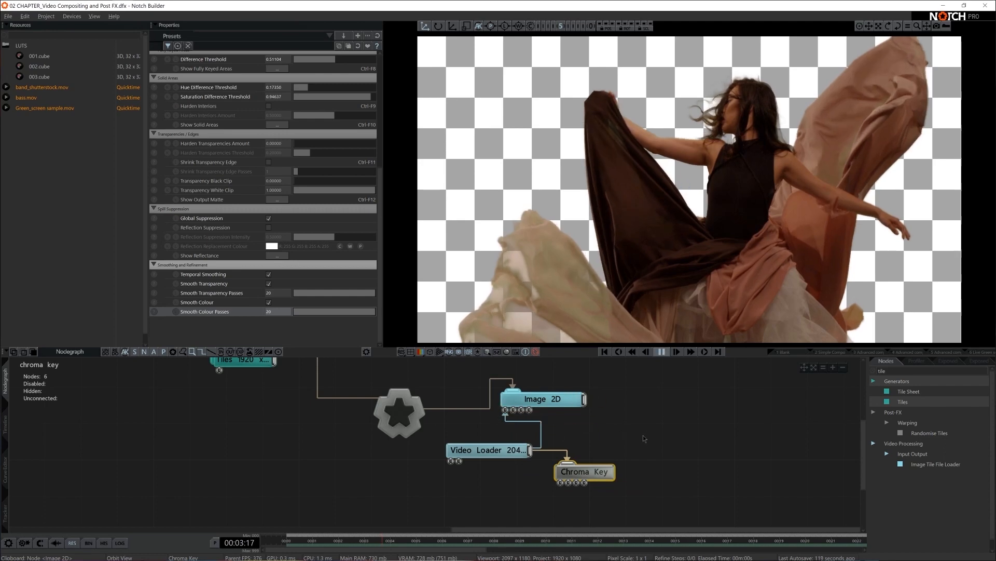
scroll(648, 436, down, 3)
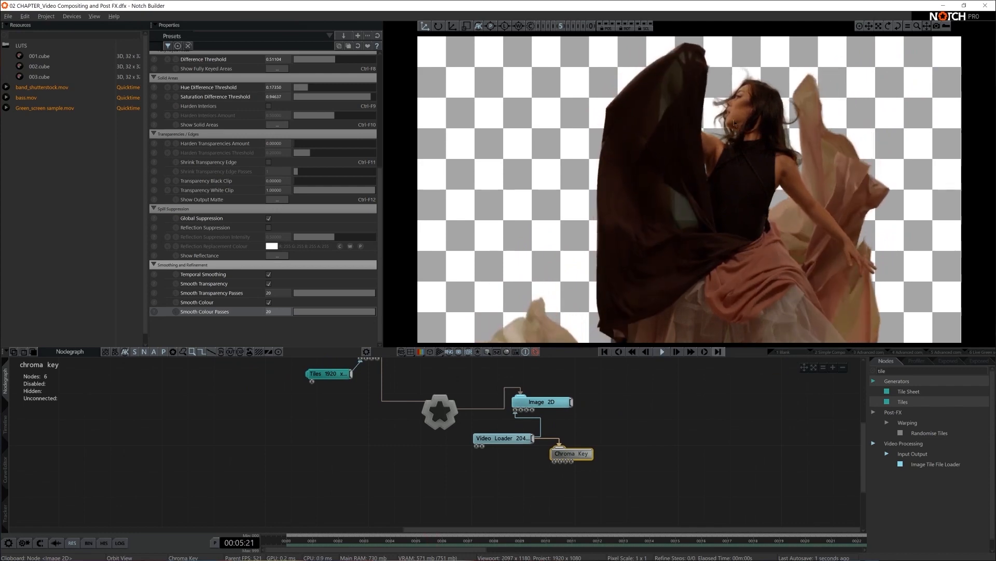
key(space)
click(906, 371)
key(BackSpace)
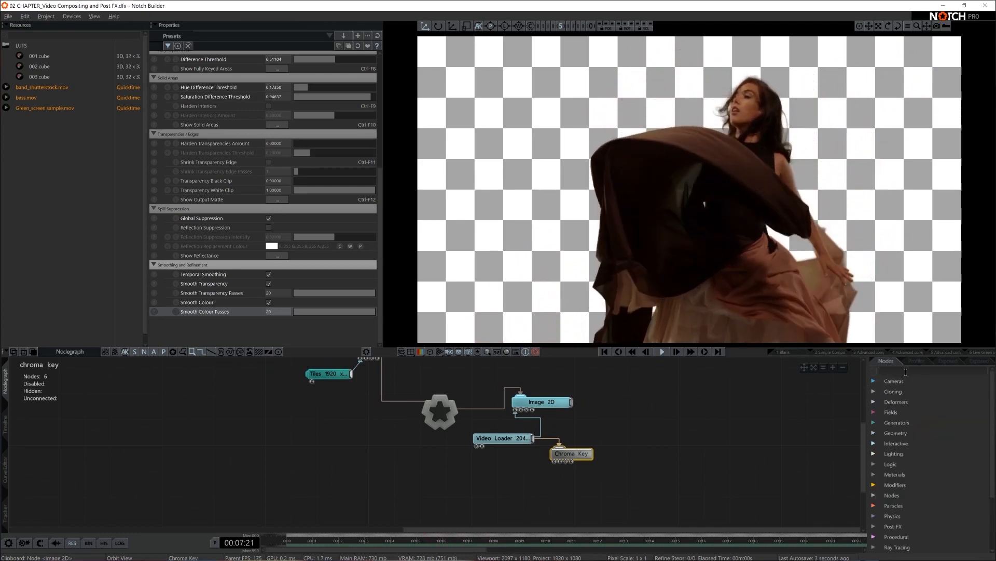
text(mi)
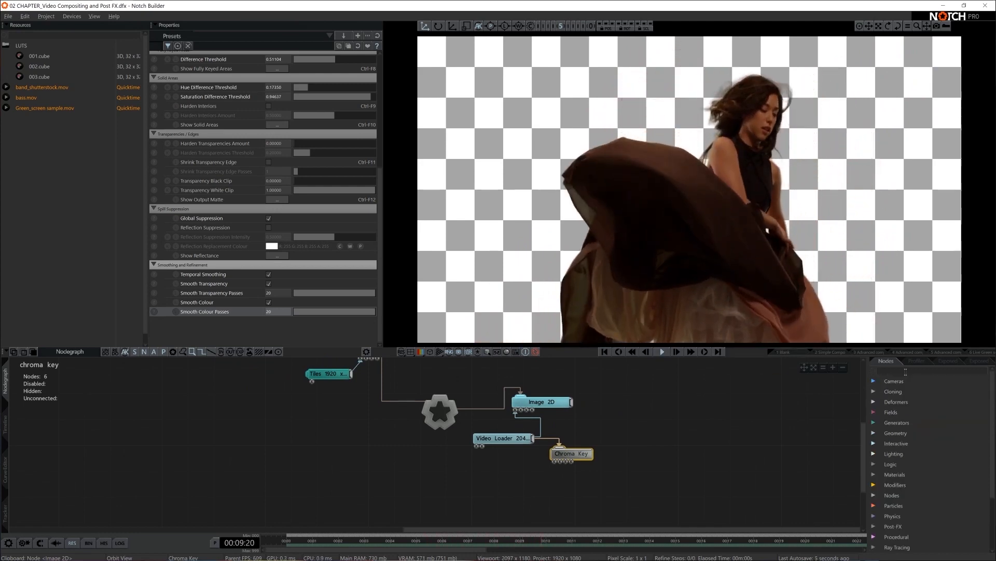
text(rro)
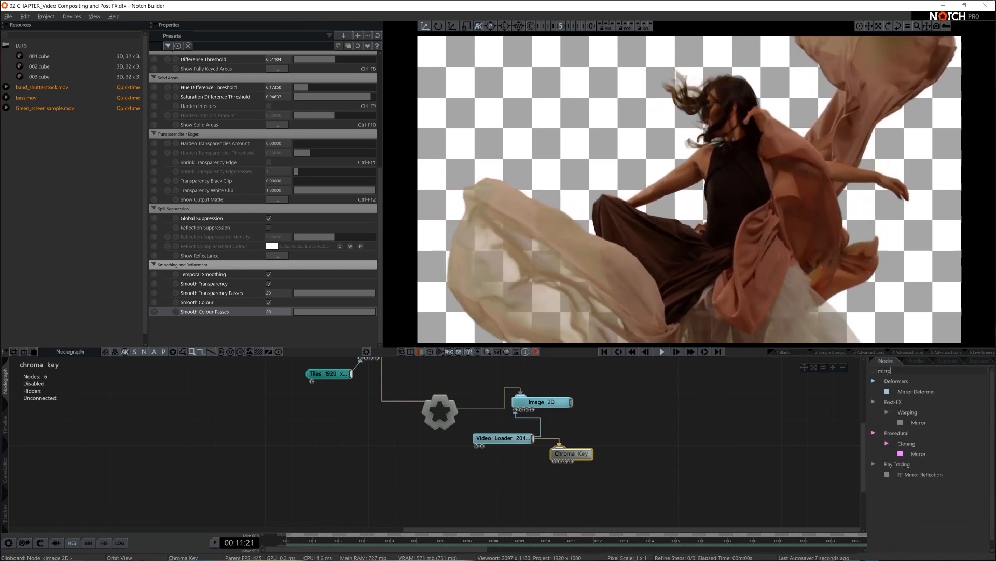
drag(523, 511, 555, 489)
drag(556, 489, 568, 488)
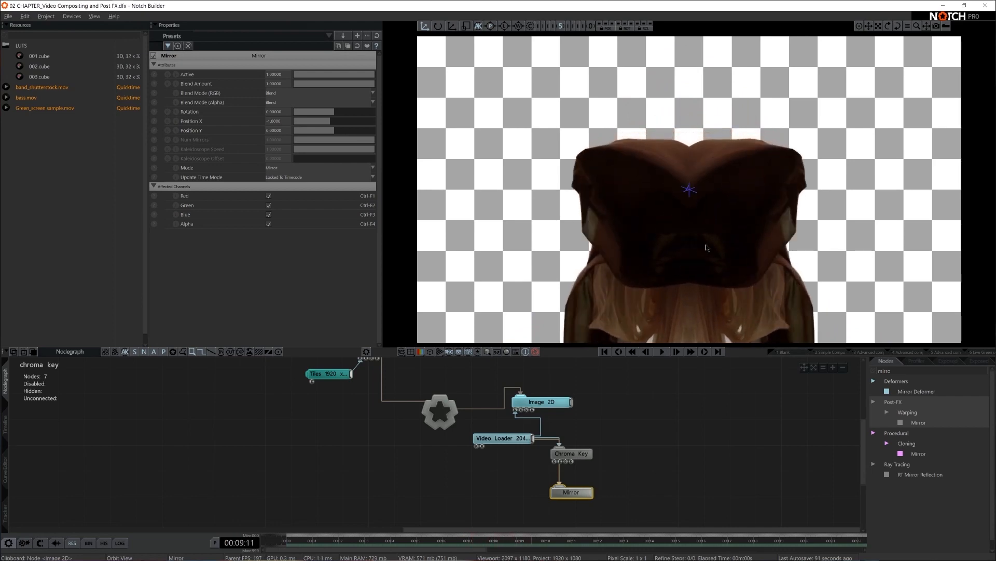
Set the Rotation of the Mirror node under the Chroma Key to 180 and preview the result
click(287, 111)
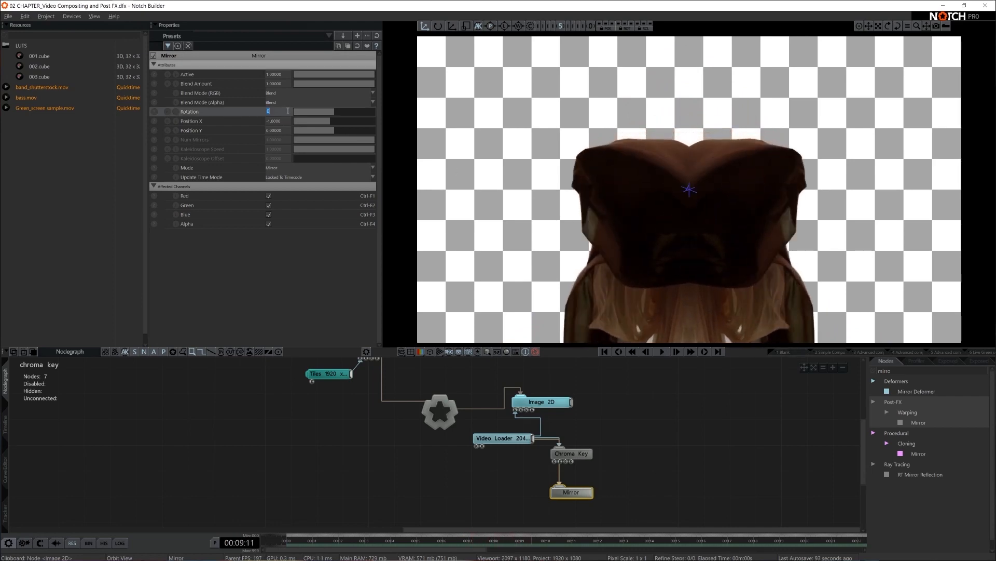
text(180)
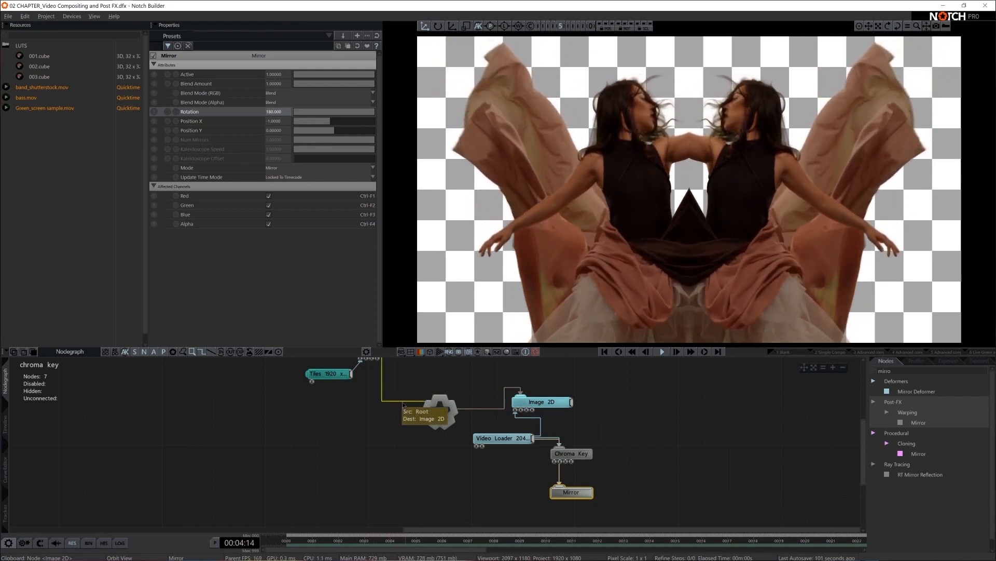
key(space)
Disconnect the Tiles generator from the background Image 2D node
scroll(431, 444, down, 2)
middle_drag(397, 386, 403, 407)
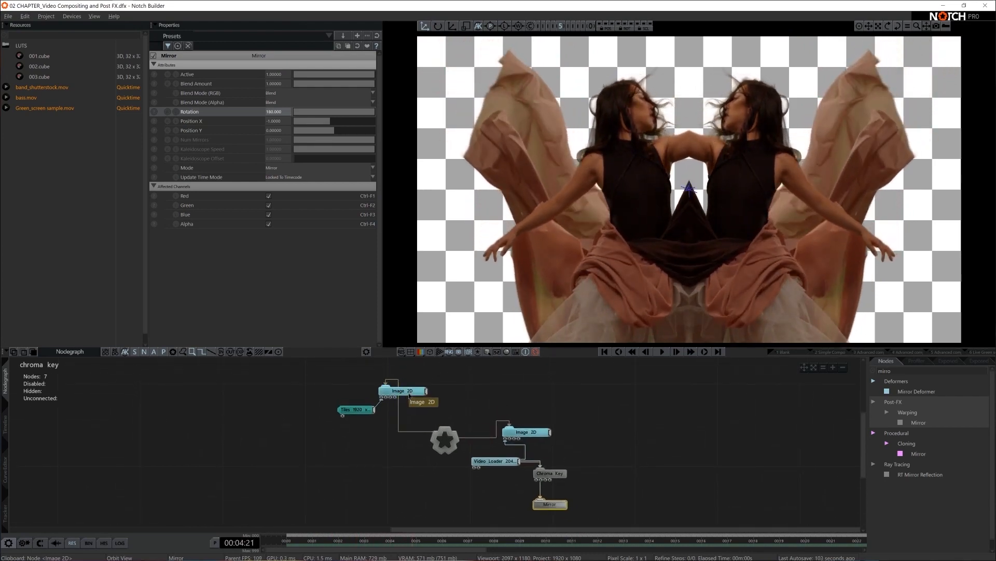
click(397, 391)
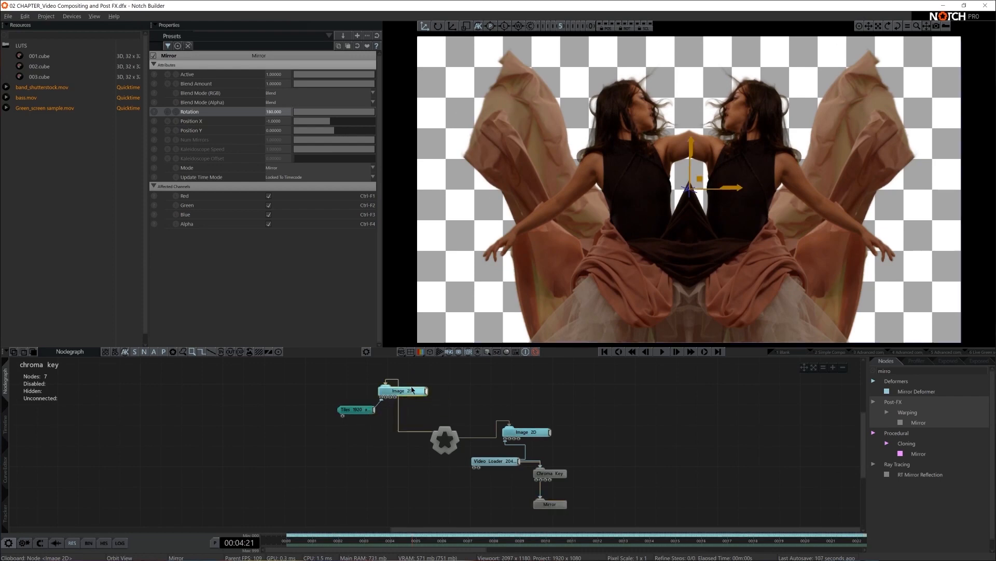
click(380, 404)
key(Delete)
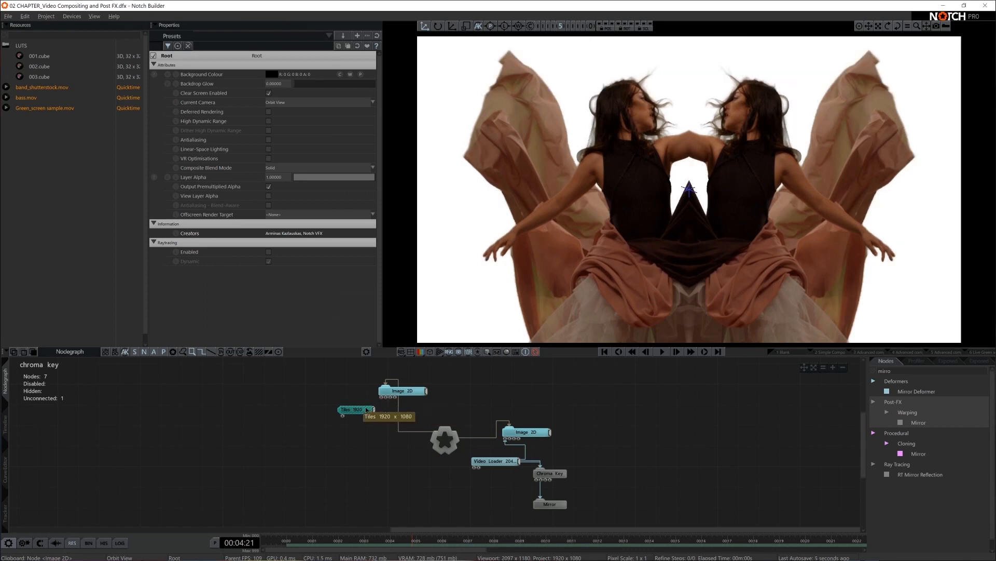
Find the Fractal Noise generator, add it beside the Tiles node and connect it to the background Image 2D
key(BackSpace)
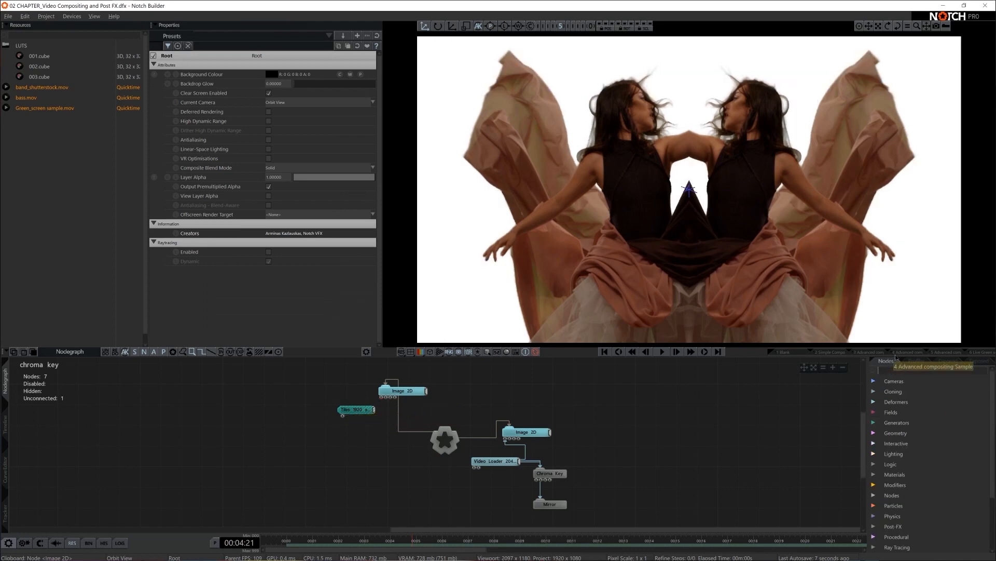
text(fracta)
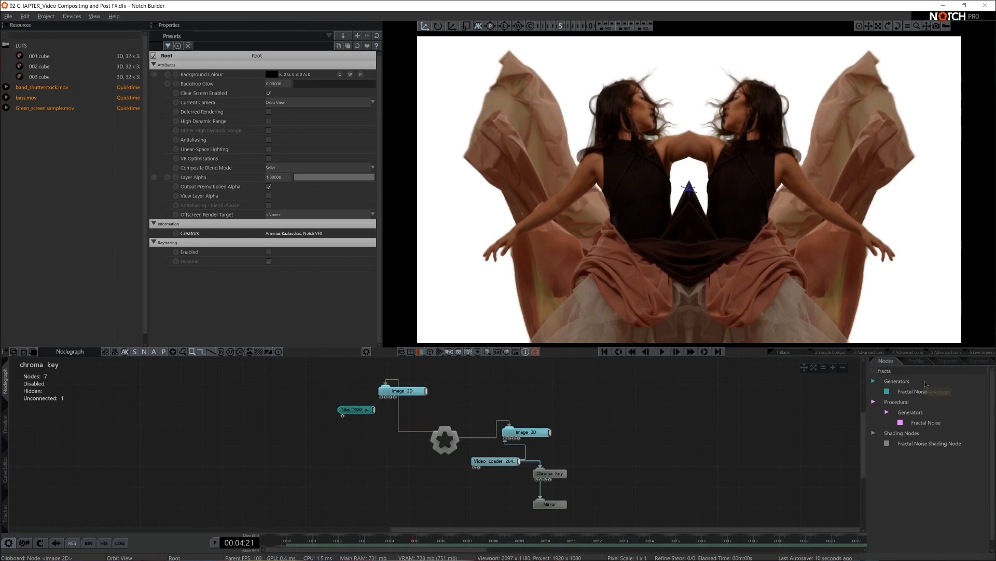
drag(913, 391, 894, 400)
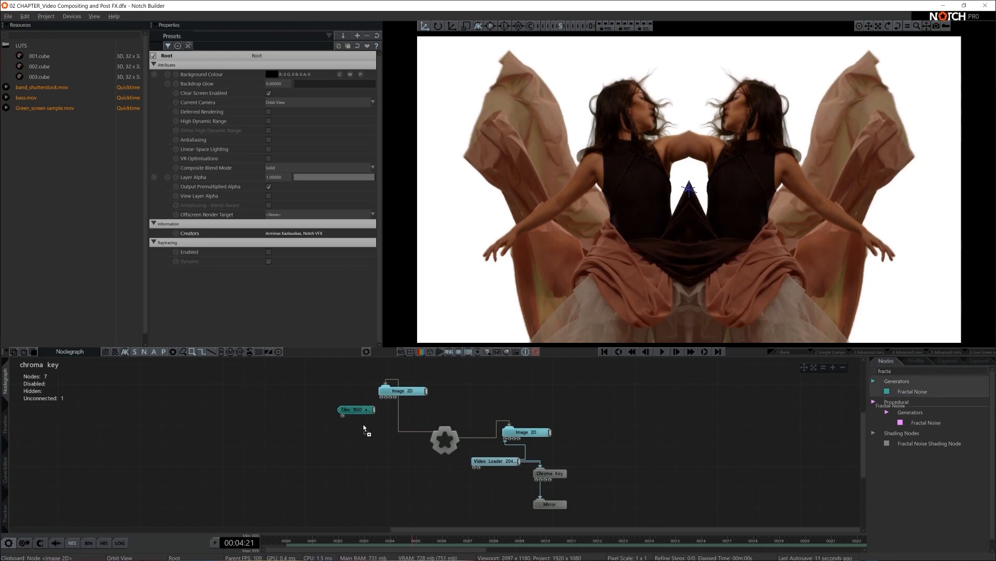
drag(365, 429, 382, 396)
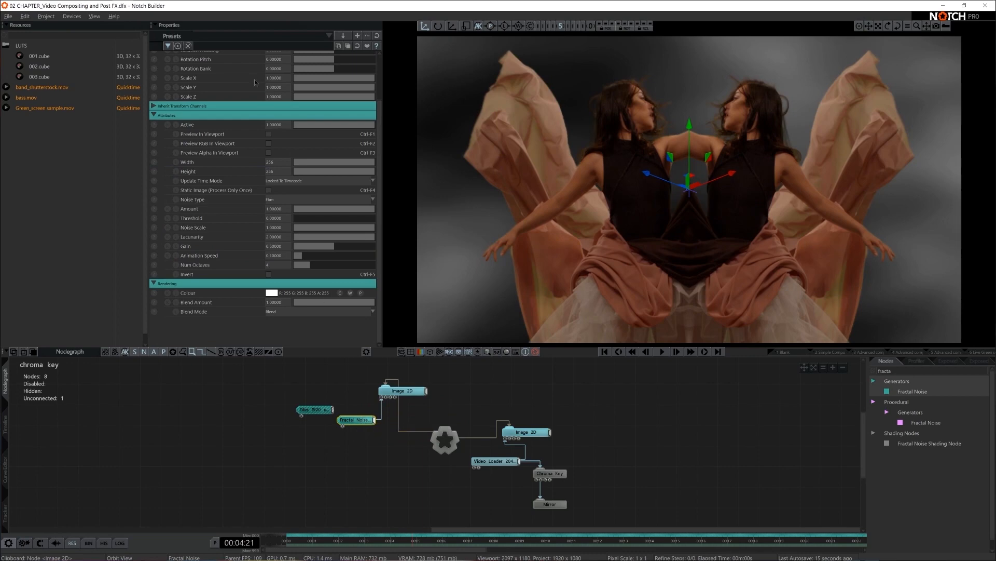
Set the Fractal Noise resolution to 1920 wide by 1080 high
click(278, 163)
text(1920)
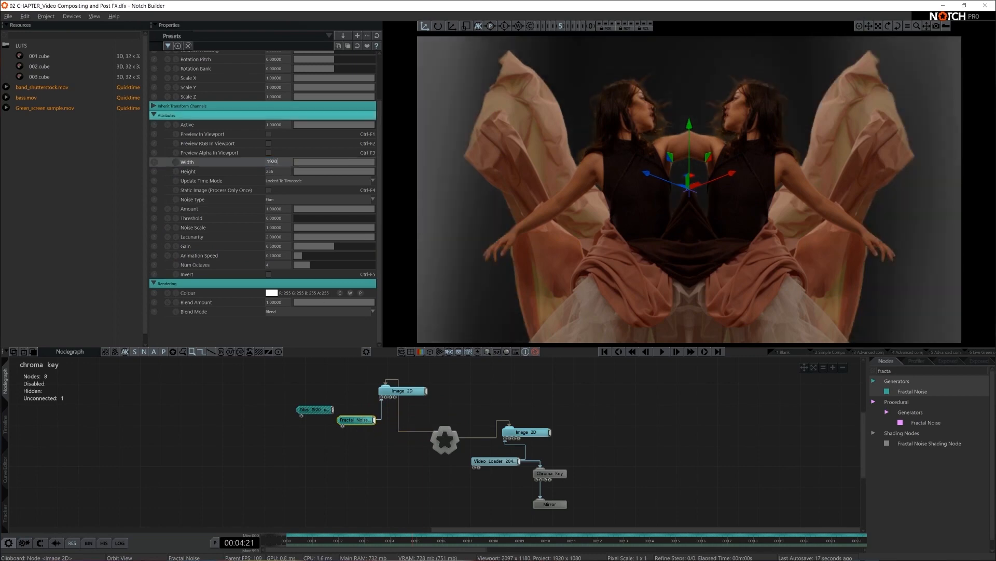
key(Tab)
text(1080)
key(Return)
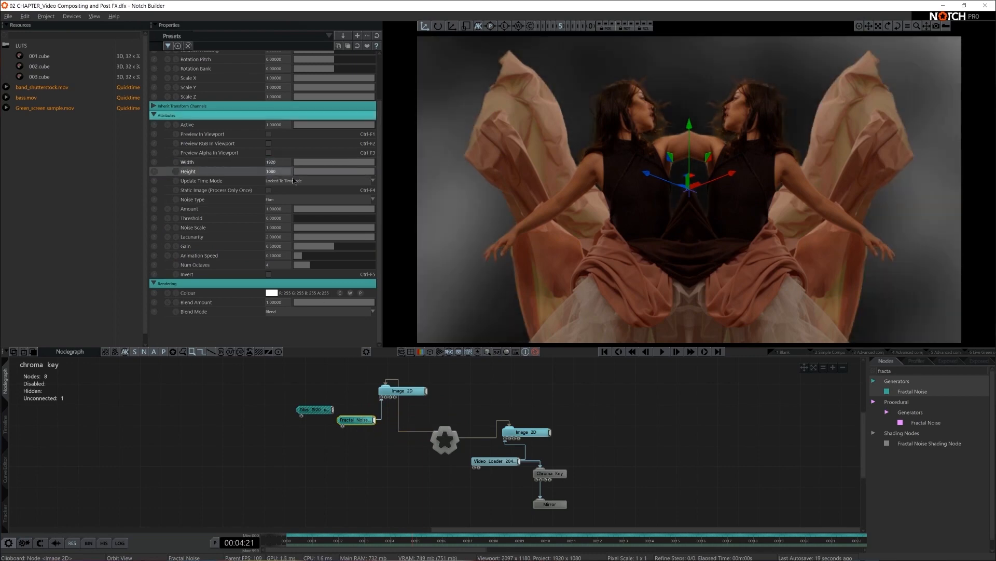
Set the Fractal Noise type to Warped 3 and raise its Amount to about 1.31
click(281, 200)
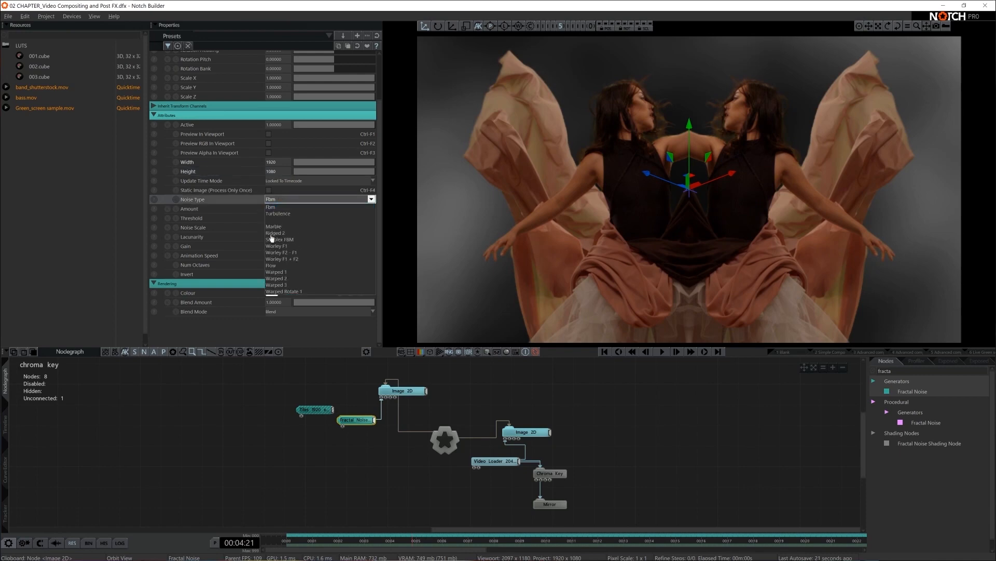
click(299, 286)
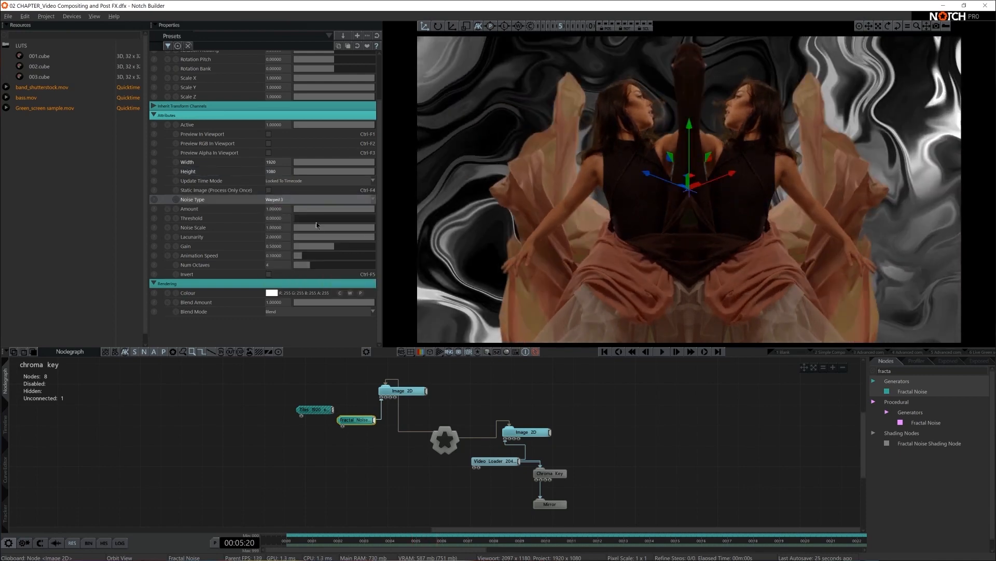
drag(372, 209, 399, 212)
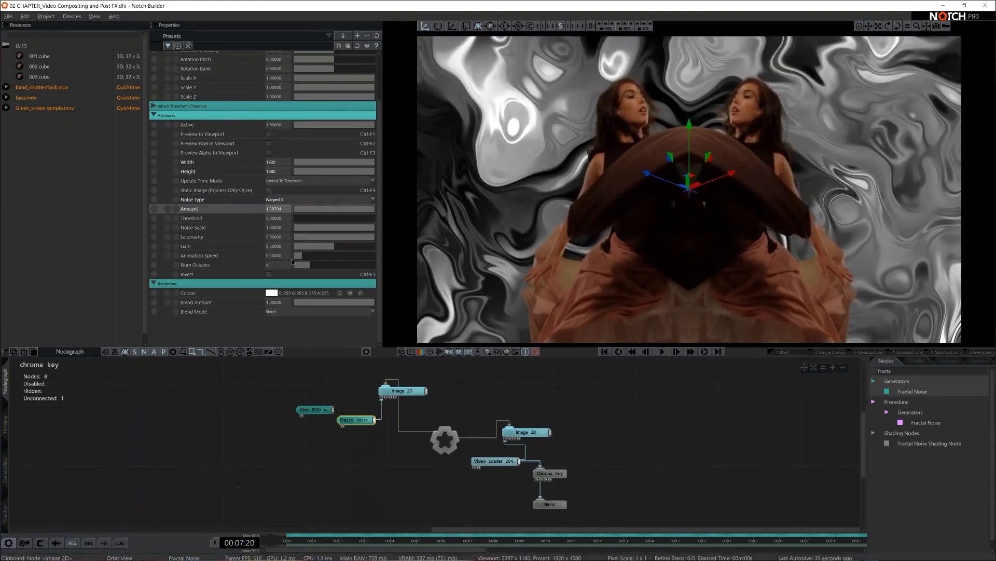
Slow the Fractal Noise Animation Speed to about 0.0095, previewing the motion
drag(297, 258, 295, 258)
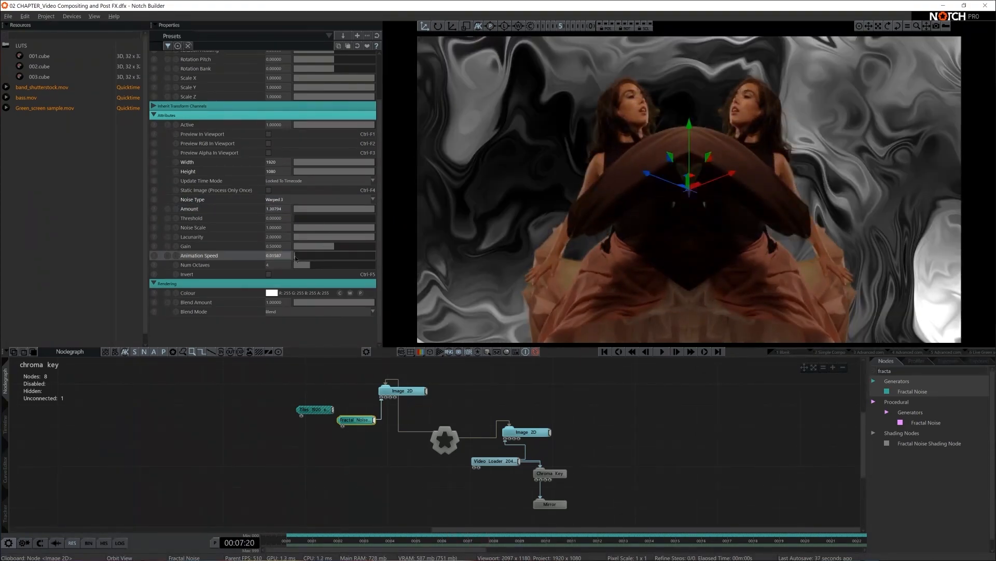
key(space)
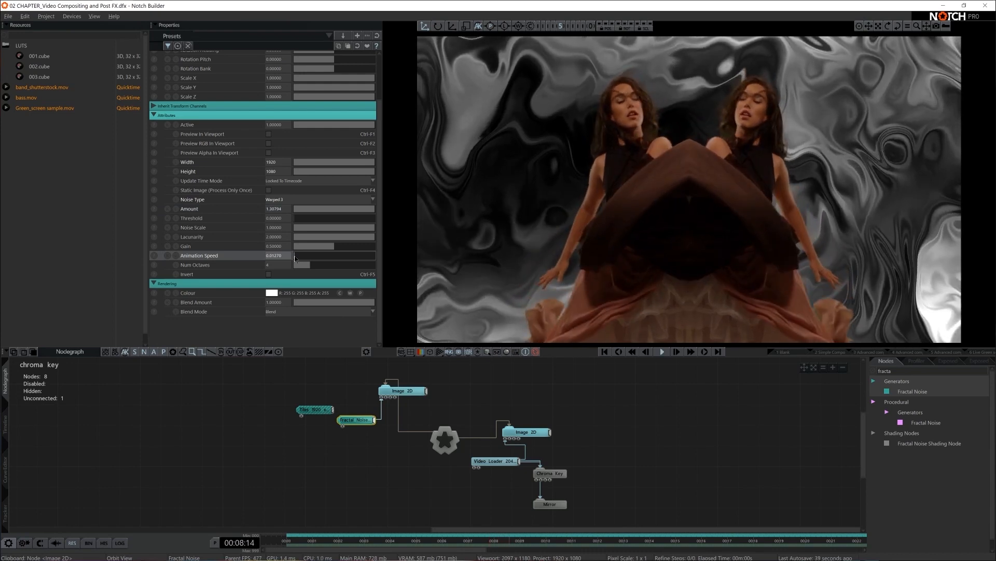
click(294, 256)
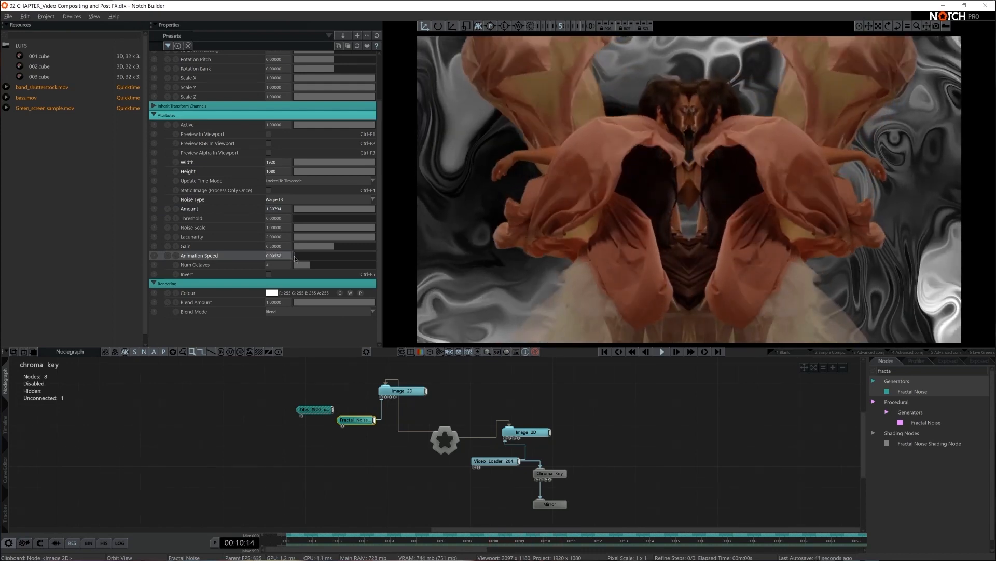
Add a Post-FX Mirror node beneath the Fractal Noise and connect it to the Fractal Noise
middle_drag(591, 469, 620, 463)
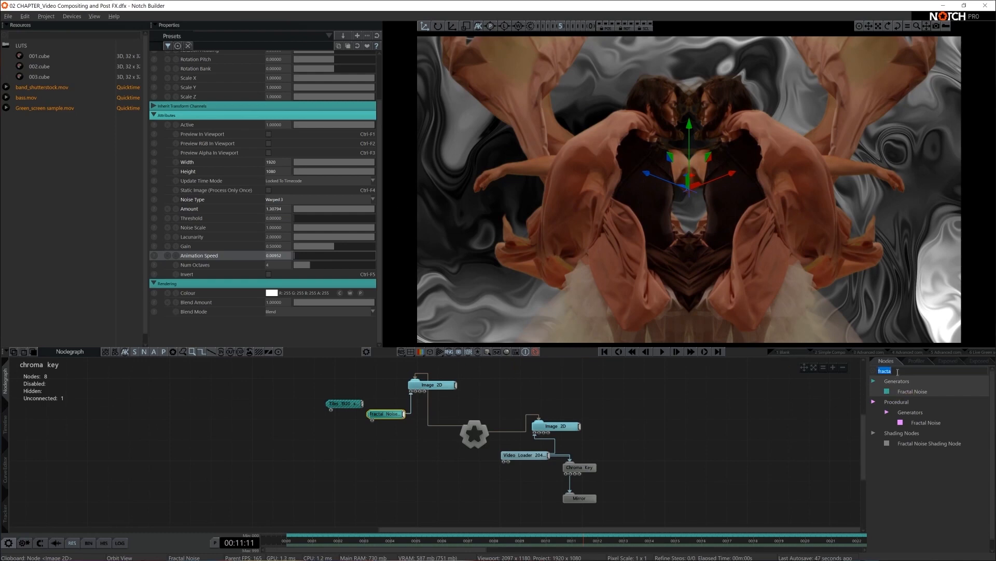
text(mirr)
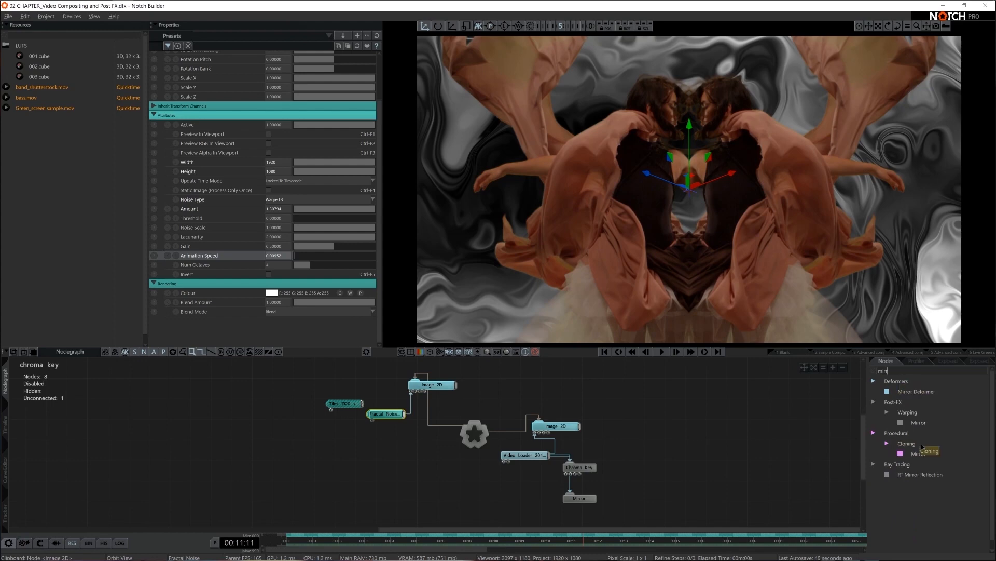
drag(413, 446, 414, 437)
Move the background Image 2D, Fractal Noise and Mirror group higher above the Root node to tidy the nodegraph
drag(378, 380, 426, 441)
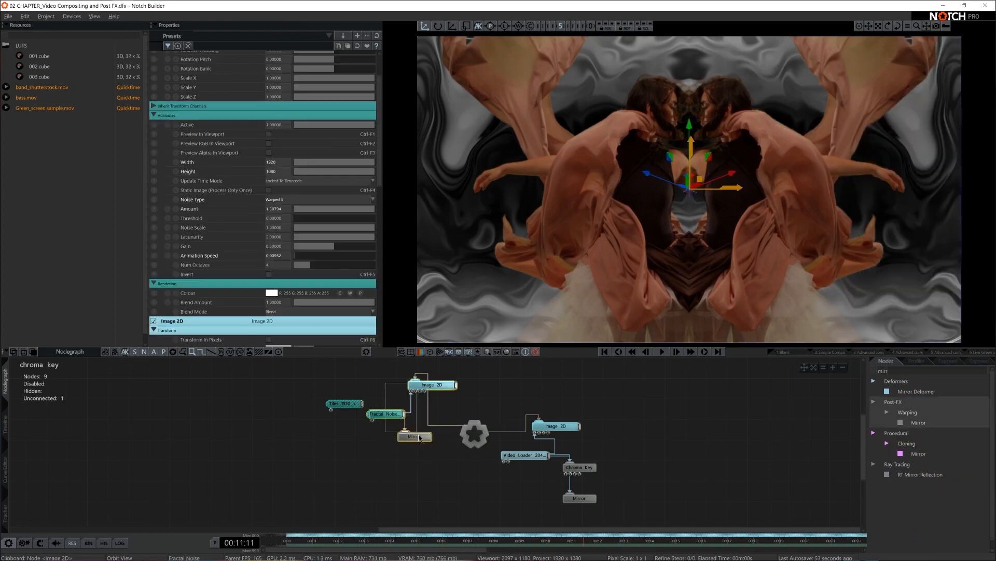
drag(427, 386, 428, 367)
middle_drag(486, 388, 478, 436)
drag(431, 413, 431, 392)
click(570, 422)
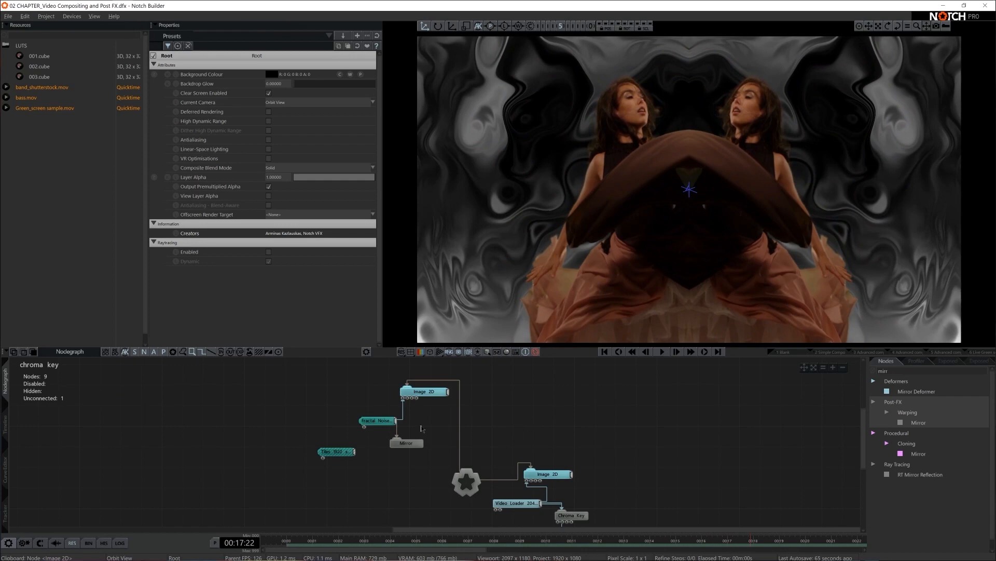
Tint the Fractal Noise blue with a colour of about R 0, G 188, B 255 and preview playback
click(384, 421)
click(260, 308)
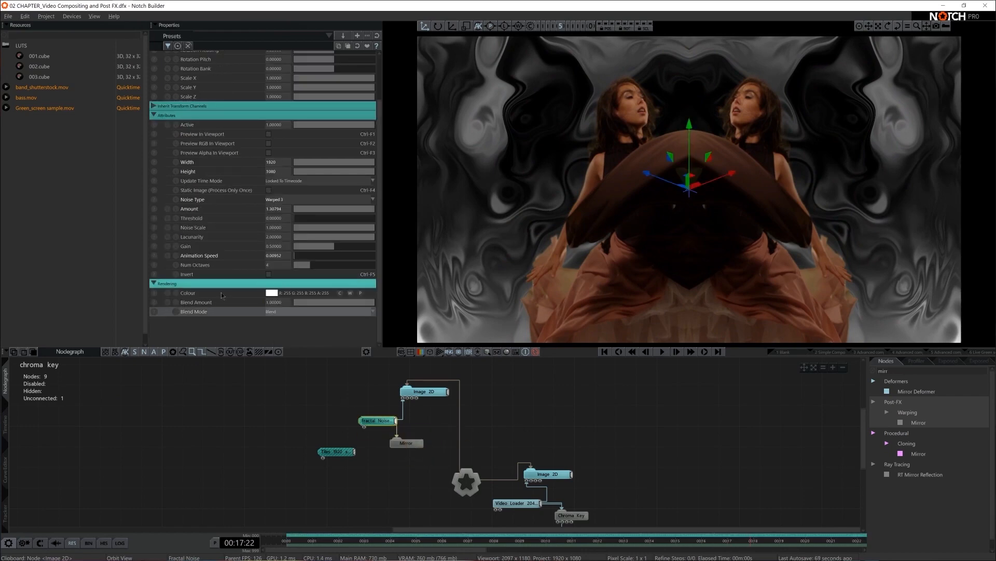
click(270, 293)
scroll(208, 280, down, 1)
click(153, 291)
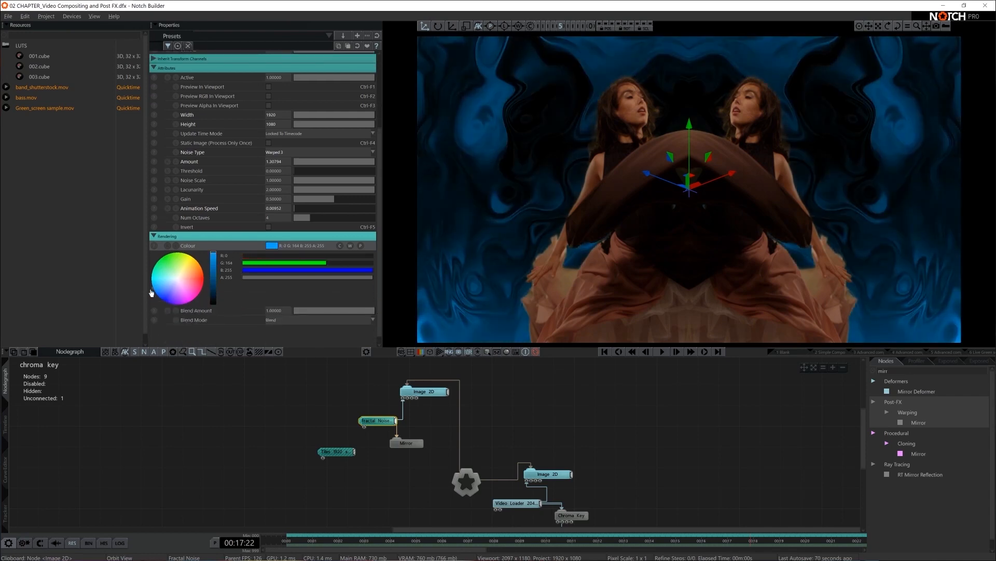
drag(147, 297, 146, 289)
key(space)
Add the 001.cube LUT resource below the Root as an Apply Colour LUT node and connect it to the Root
scroll(616, 383, down, 4)
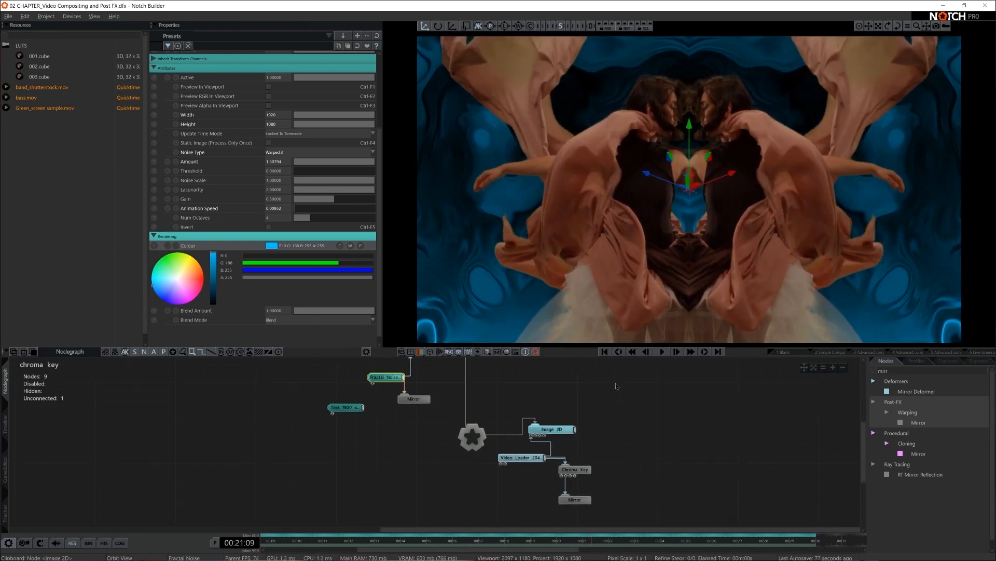
click(640, 468)
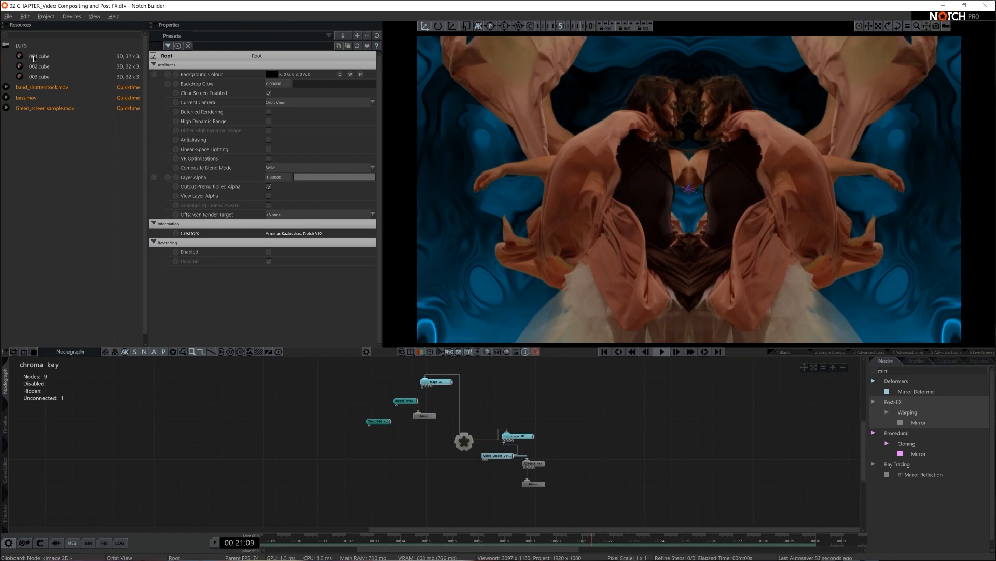
drag(34, 59, 453, 497)
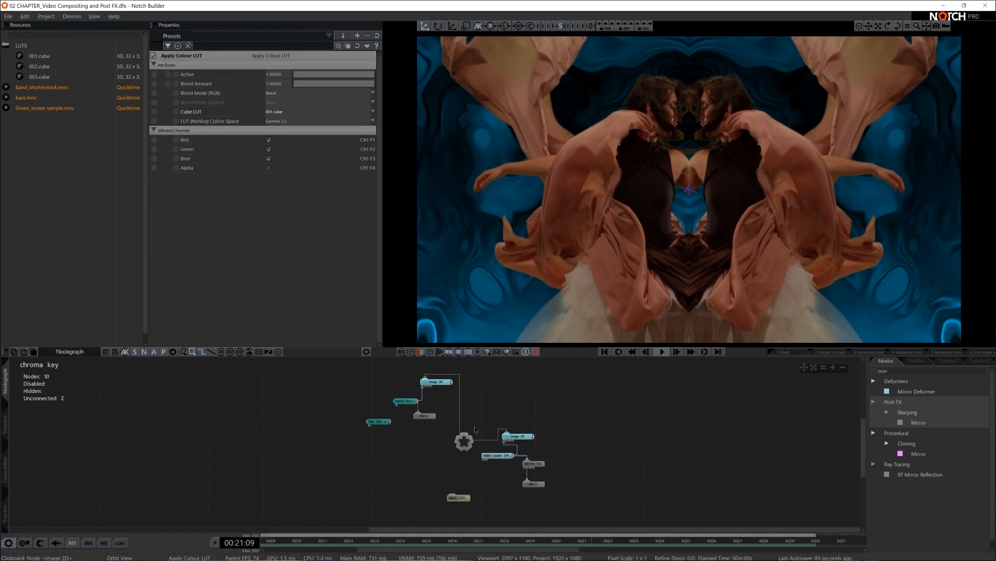
drag(464, 450, 459, 496)
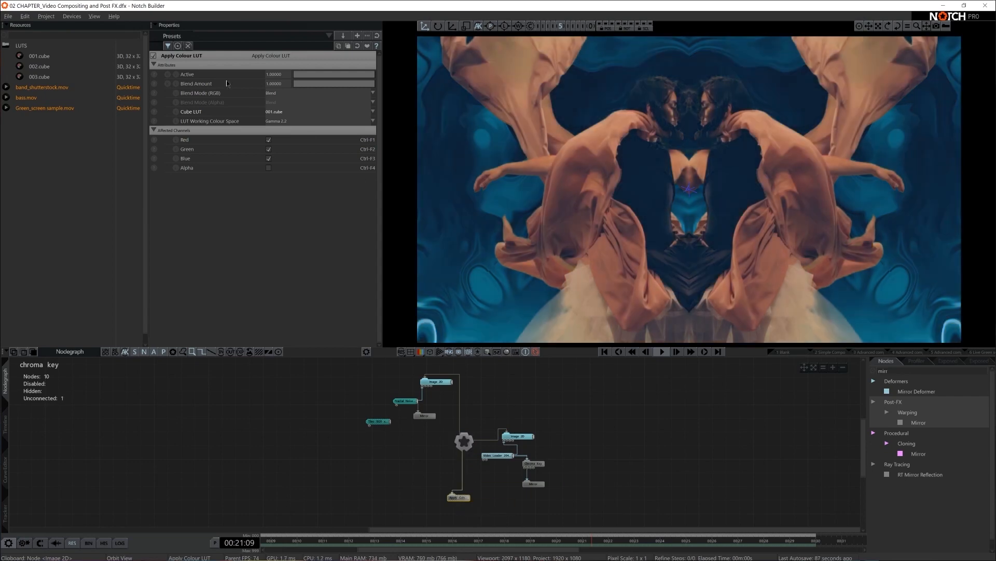
Compare the available cube LUTs on the Apply Colour LUT node and choose 003.cube
click(277, 113)
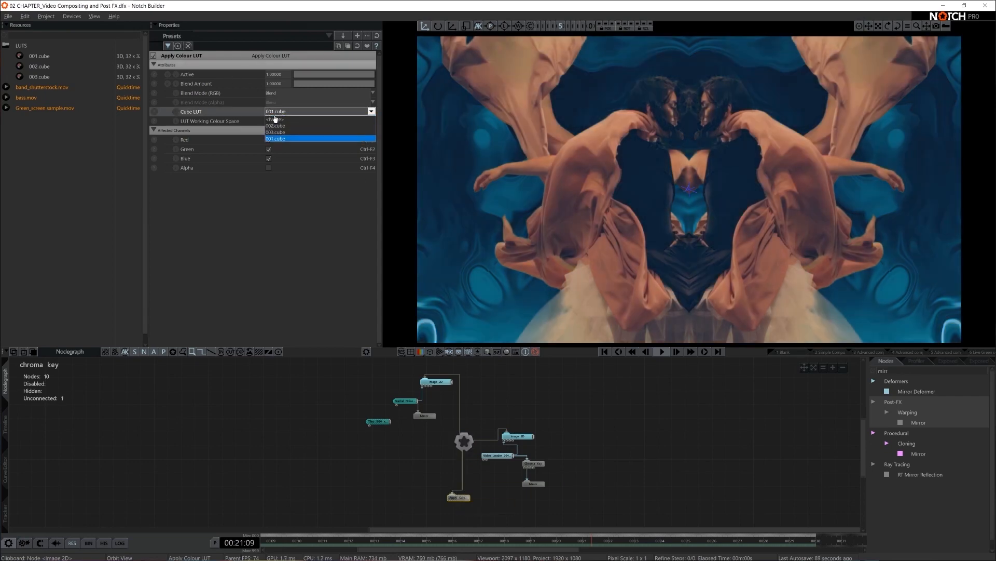
key(Up)
key(Up)
key(Down)
key(Down)
key(Up)
key(Up)
key(Down)
key(Up)
key(Down)
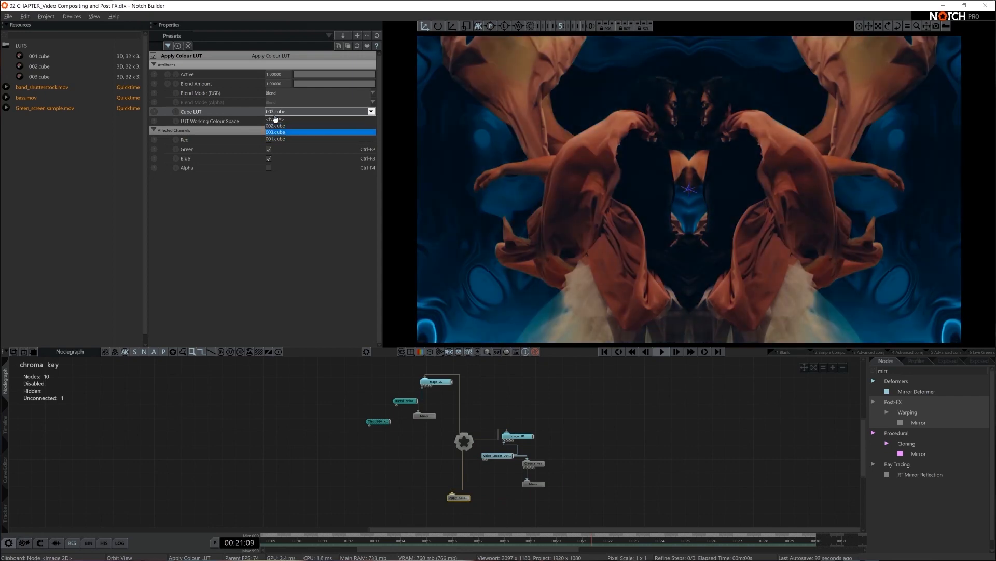
key(Return)
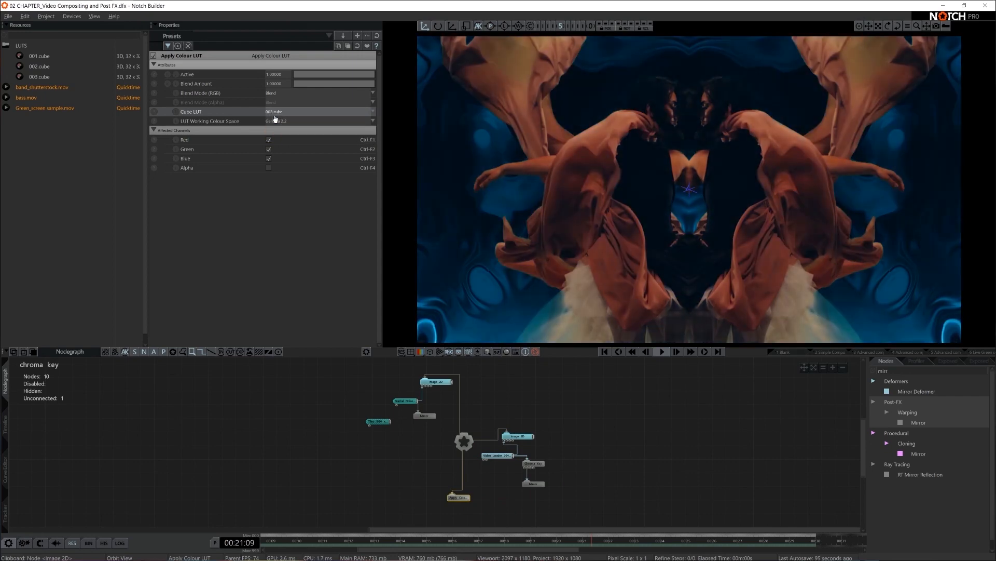
Set the Apply Colour LUT's Blend Amount to 0.5 and play back the graded composite
double_click(286, 84)
text(0.5)
key(Return)
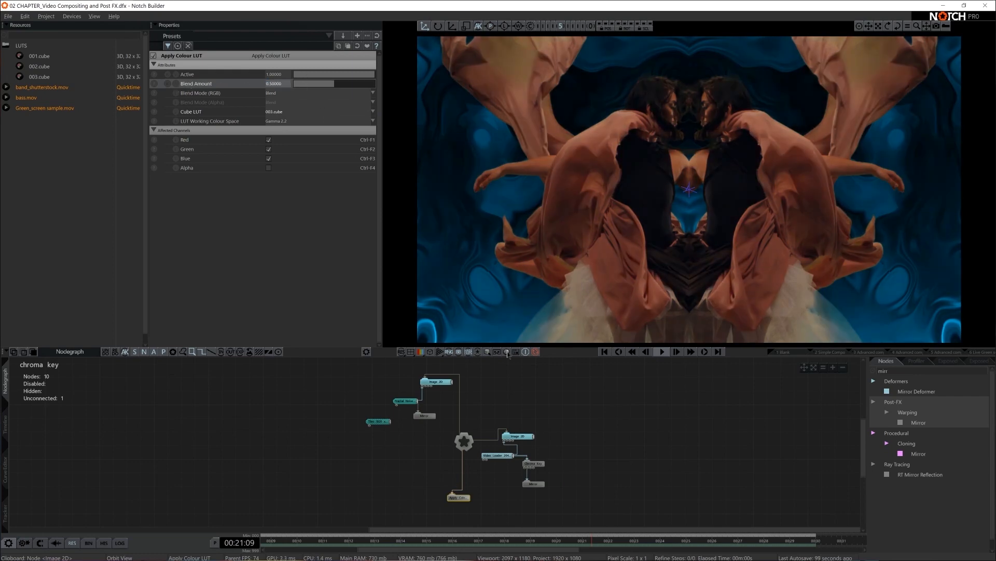
click(608, 446)
key(space)
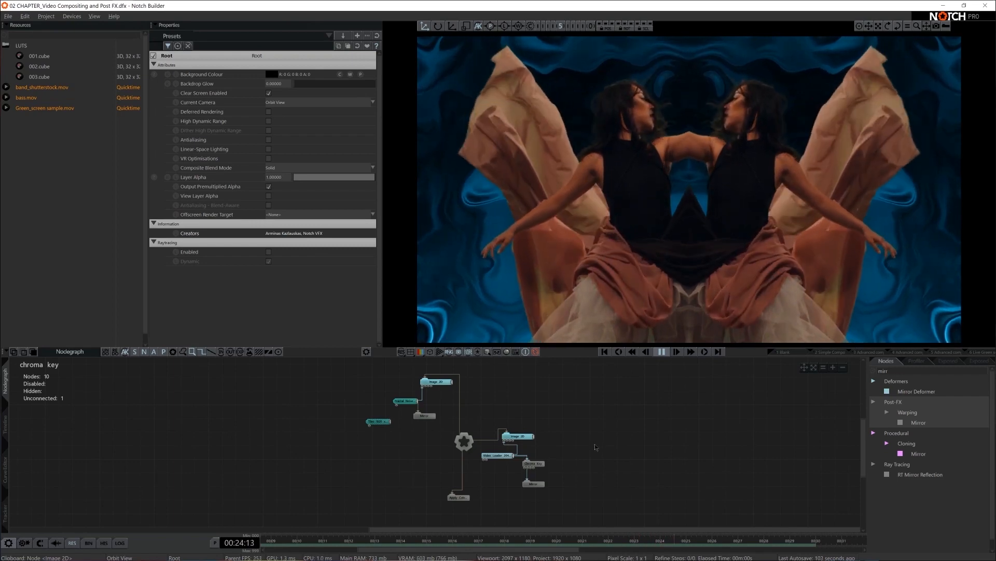
key(space)
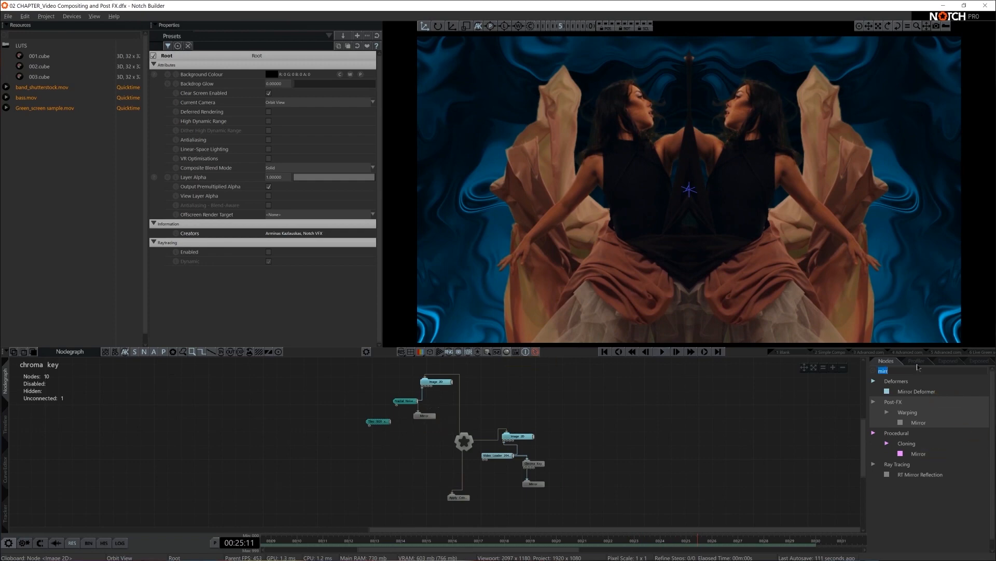
Find the Post-FX Dot Matrix node and attach it beneath the Fractal Noise's Mirror in the background branch
key(BackSpace)
text(dot)
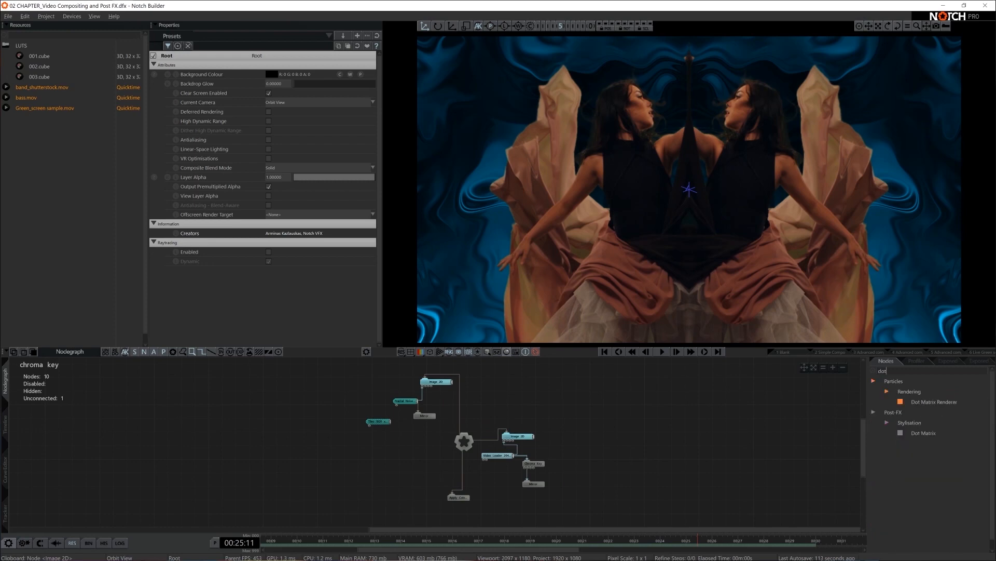
drag(924, 433, 424, 429)
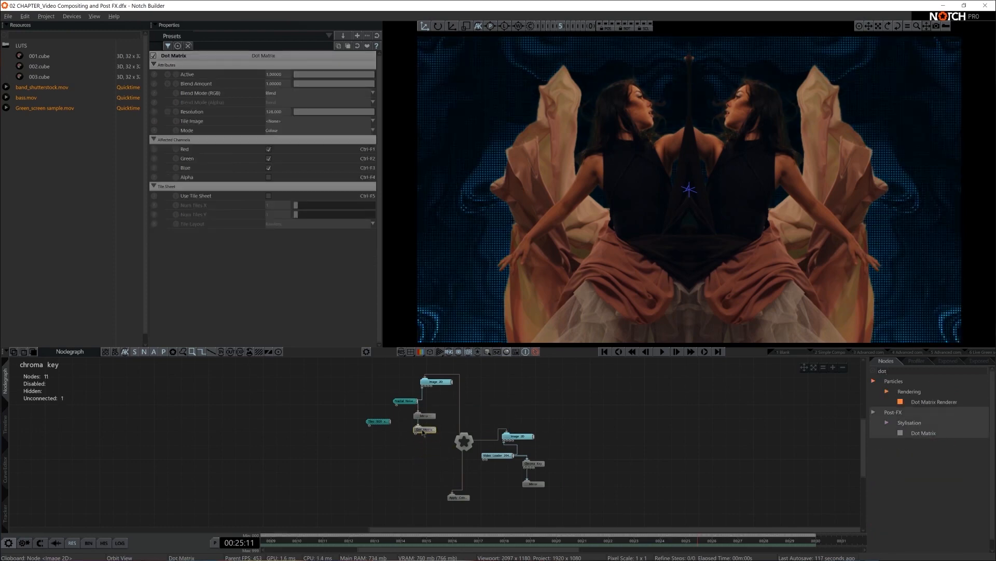
Try out several RGB blend modes on the background's Dot Matrix node and choose Additive
click(287, 93)
key(Down)
key(Down)
key(Down)
key(Down)
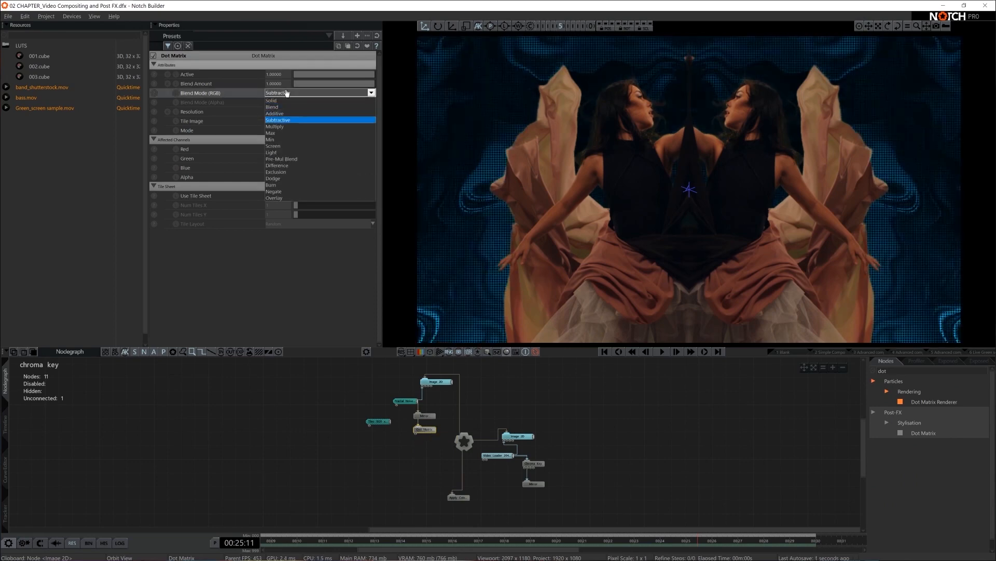
key(Up)
key(Up)
key(Up)
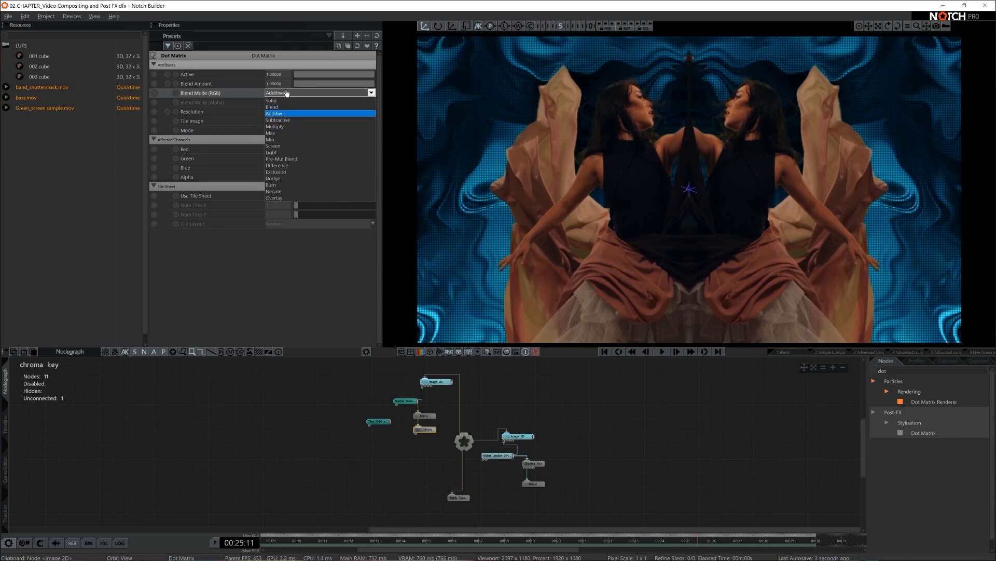
key(Return)
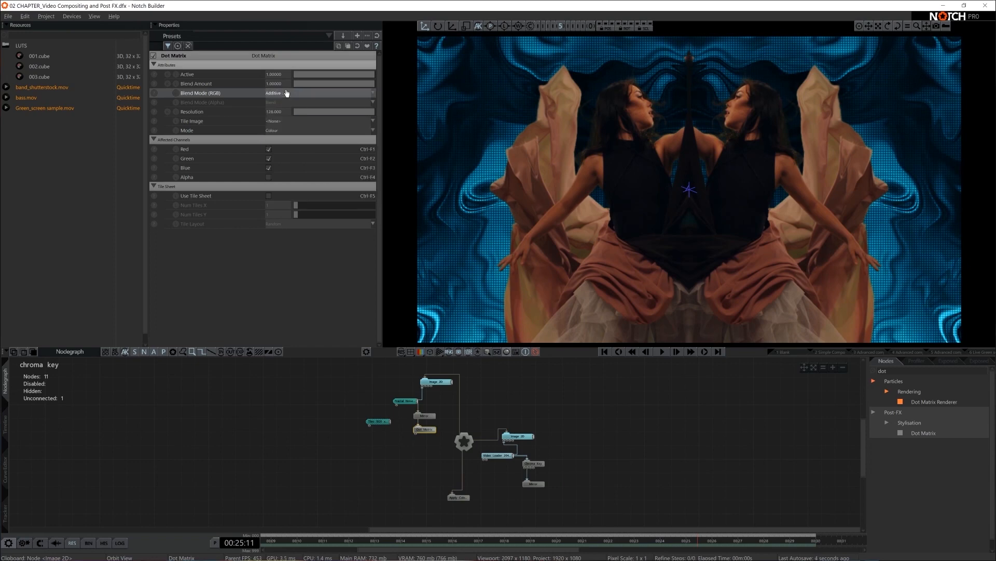
Set the Dot Matrix mode to Colour and Scale and lower its resolution
click(284, 131)
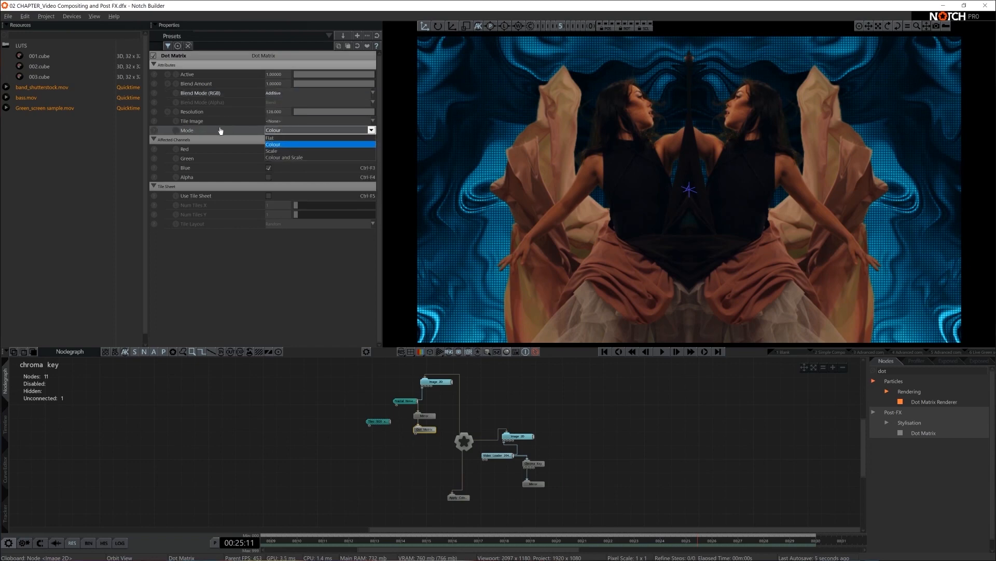
click(304, 157)
drag(367, 114, 341, 114)
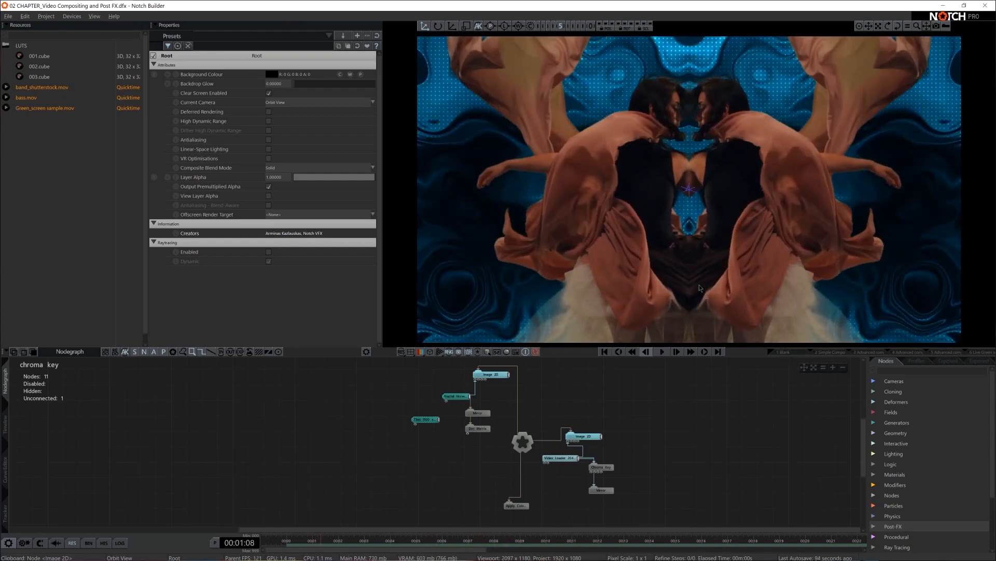
Expand the Post-FX category in the node library and look over its subcategories
scroll(873, 485, down, 2)
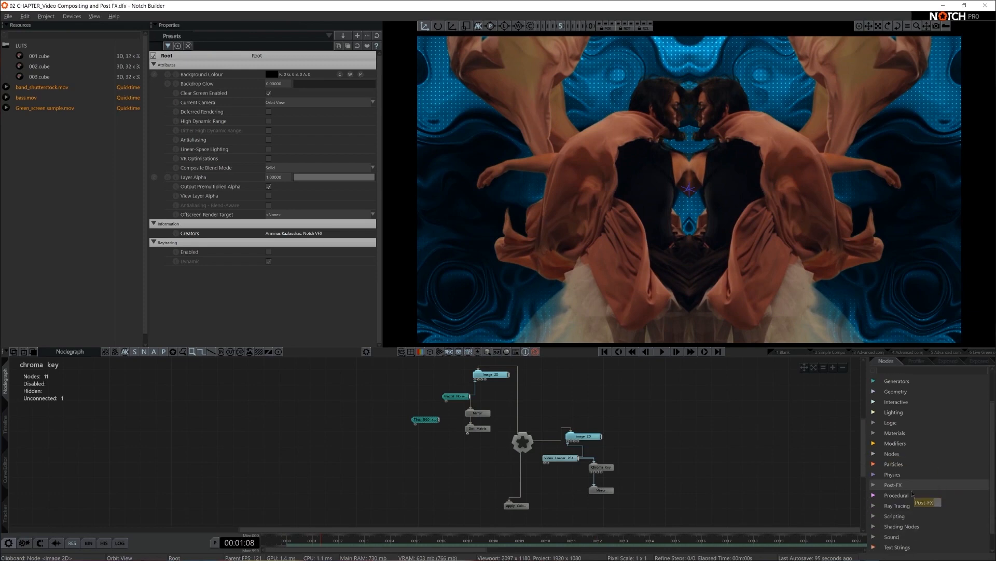
click(874, 485)
scroll(873, 485, down, 2)
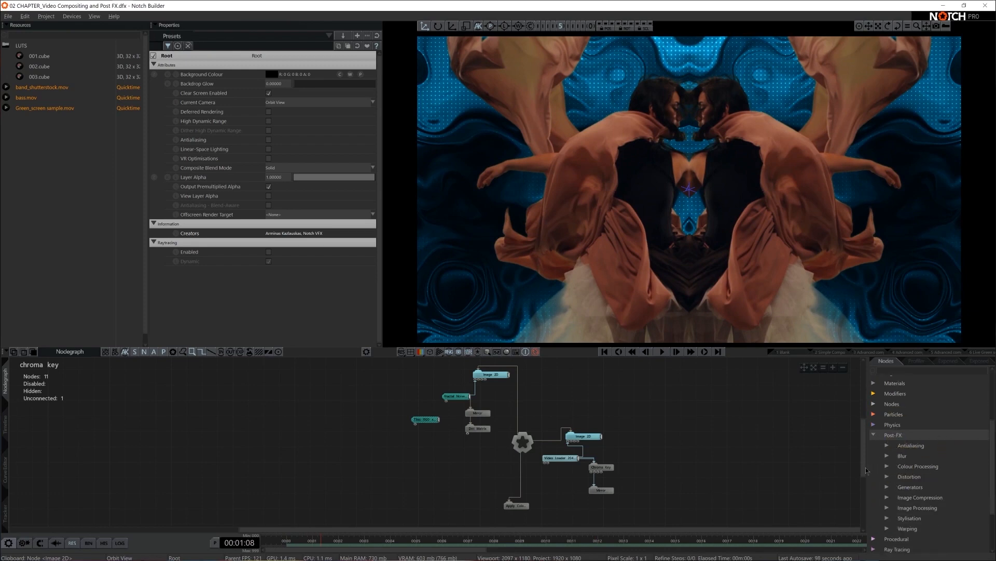